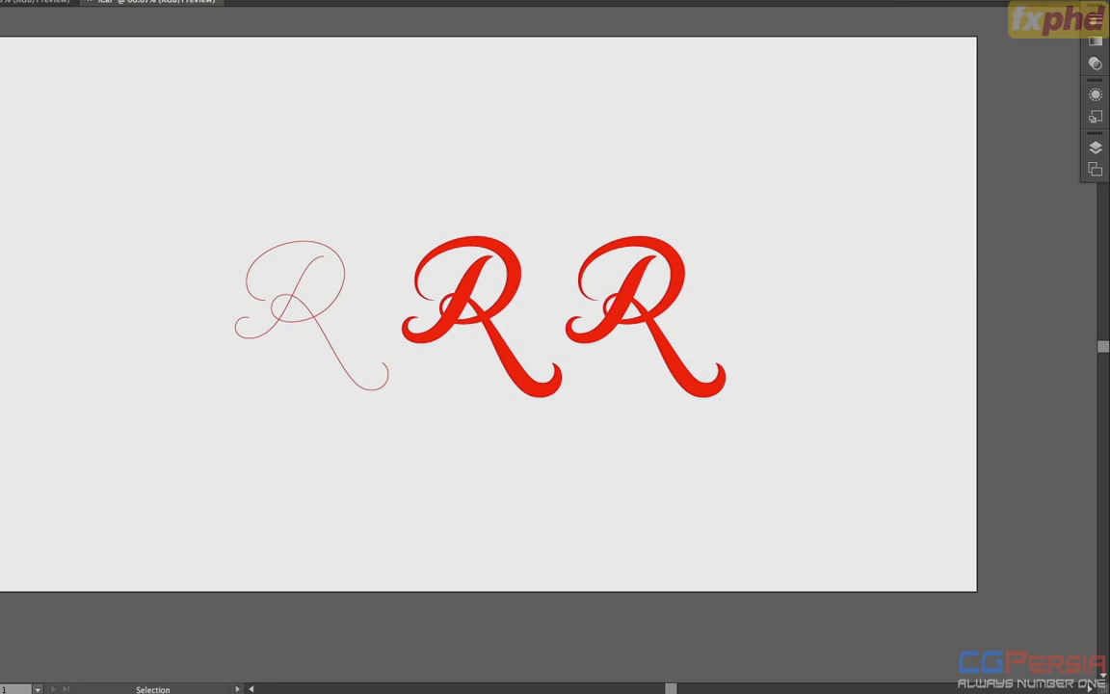
- Inspect the three R letters in outline mode and return to preview mode
key("ctrl+y")
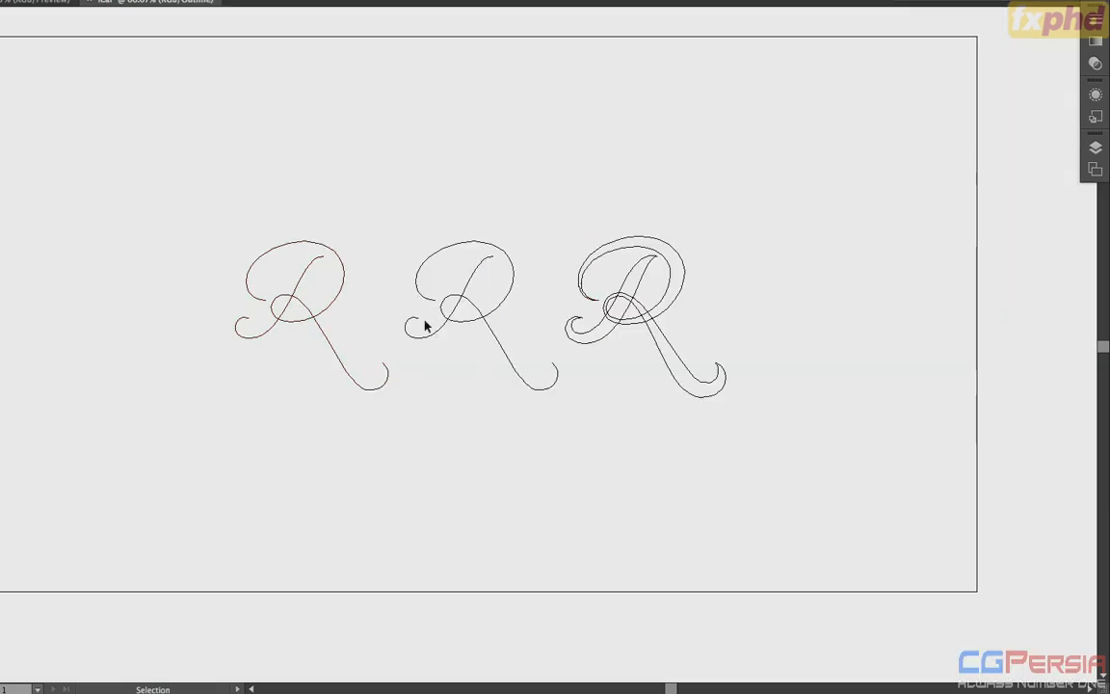
key("a")
key("v")
key("a")
key("ctrl+y")
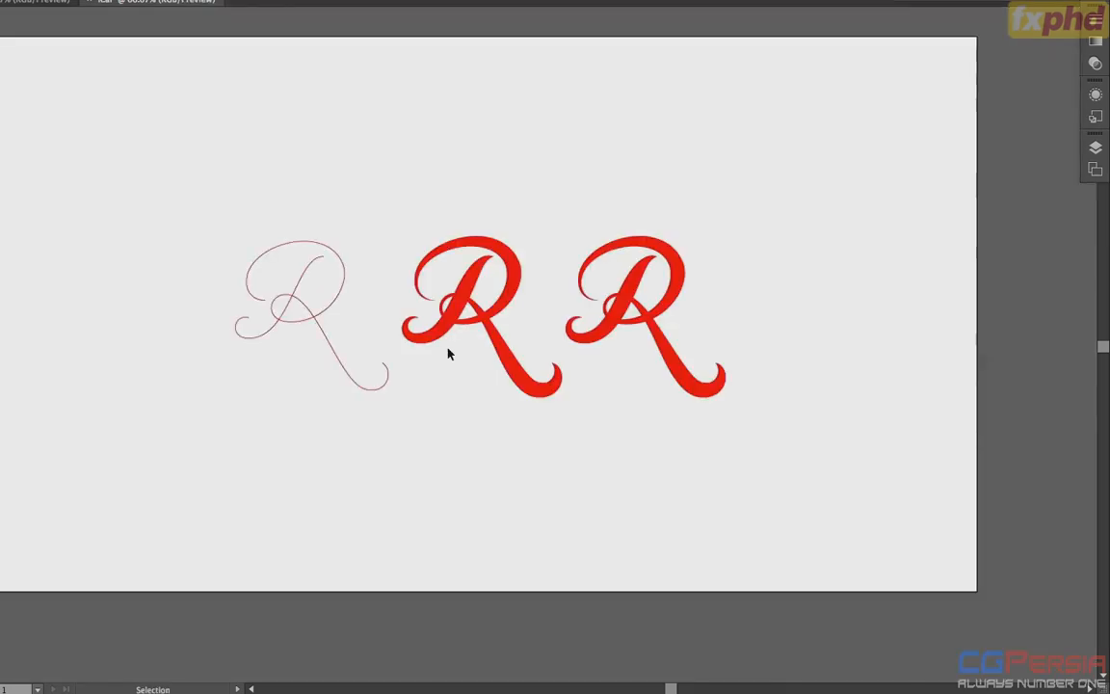
key("v")
- Select the expanded R made of filled outlines and examine its anchor points up close
left_click(668, 351)
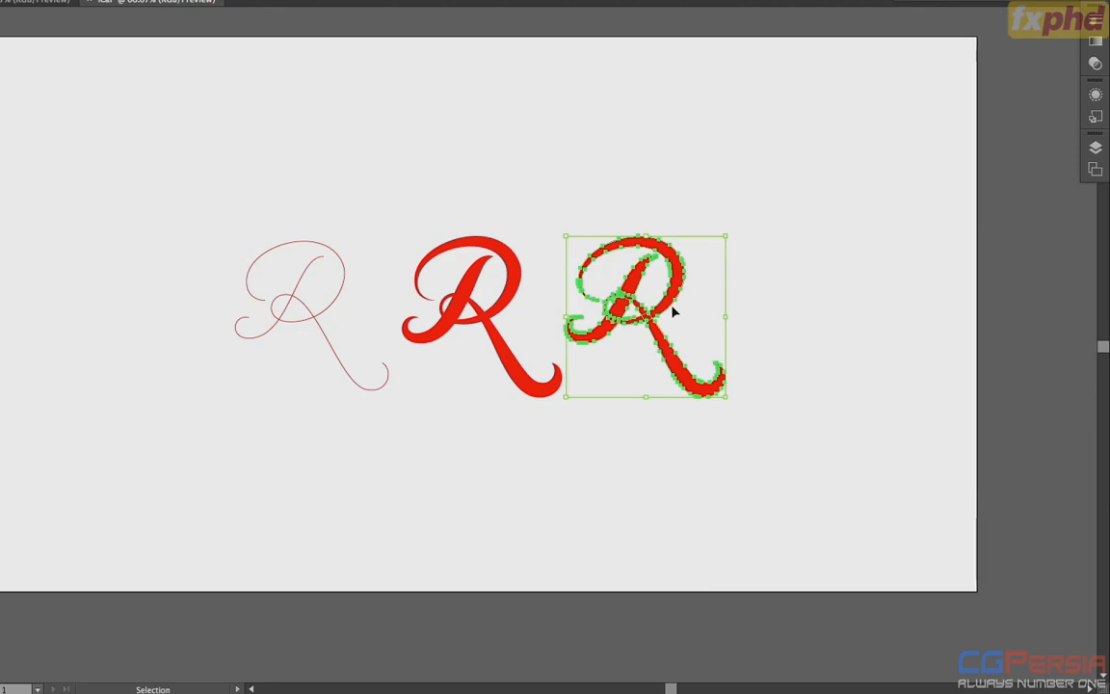
key("a")
key("ctrl+1")
key("ctrl+equal")
key("space")
left_click_drag(786, 220, 512, 294)
key("ctrl+equal")
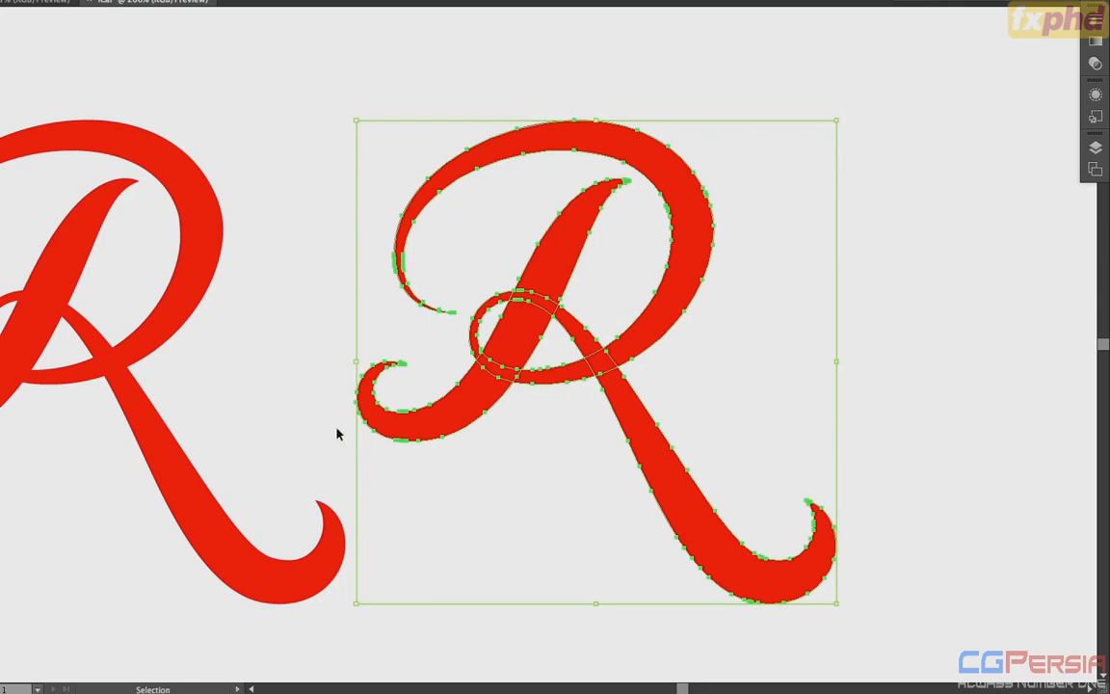
- Examine the thin single-line R and compare it with the variable-width R beside it
key("ctrl+minus")
key("ctrl+minus")
key("ctrl+minus")
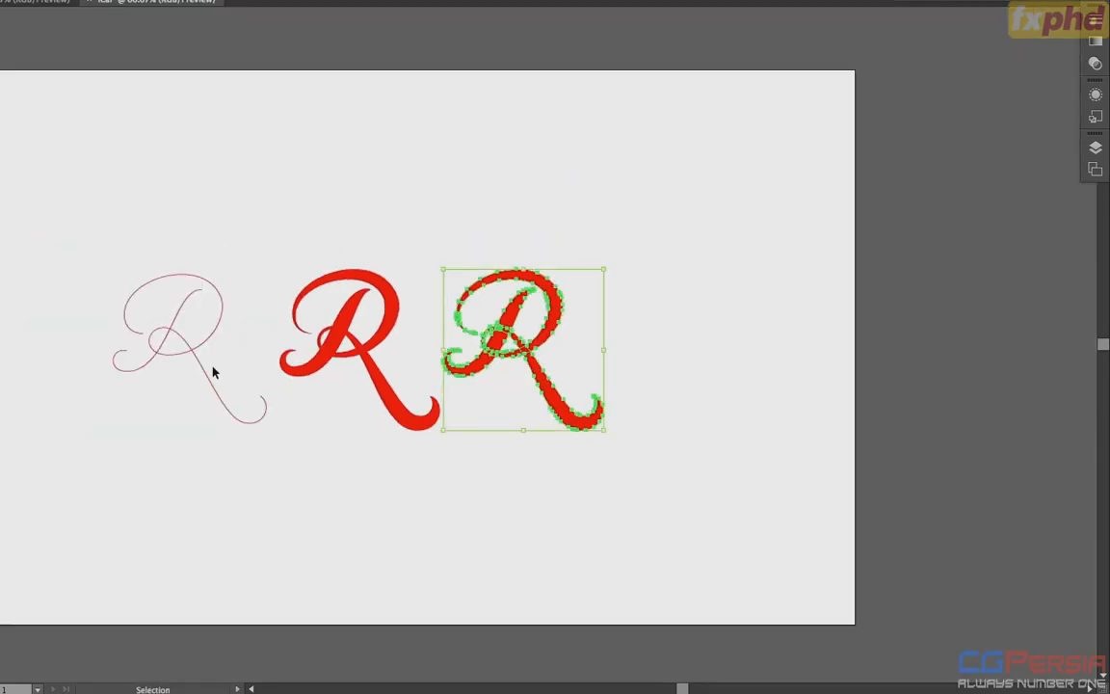
key("space")
left_click_drag(166, 385, 424, 338)
key("ctrl+plus")
key("ctrl+plus")
left_click_drag(458, 280, 469, 389)
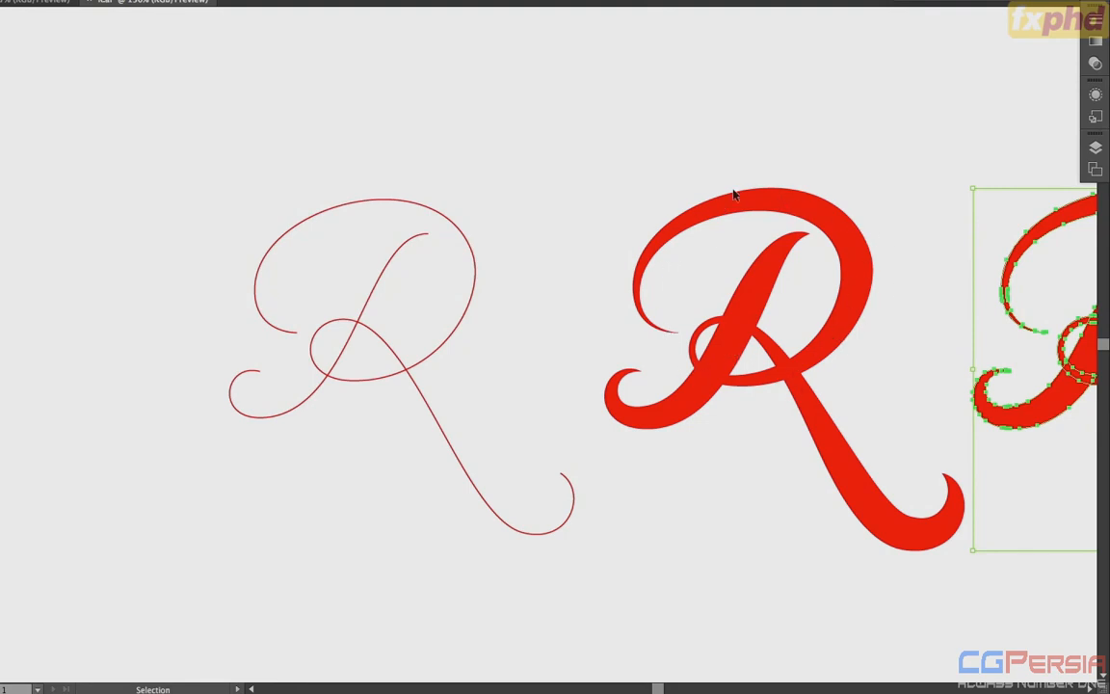
key("space")
left_click_drag(818, 273, 655, 252)
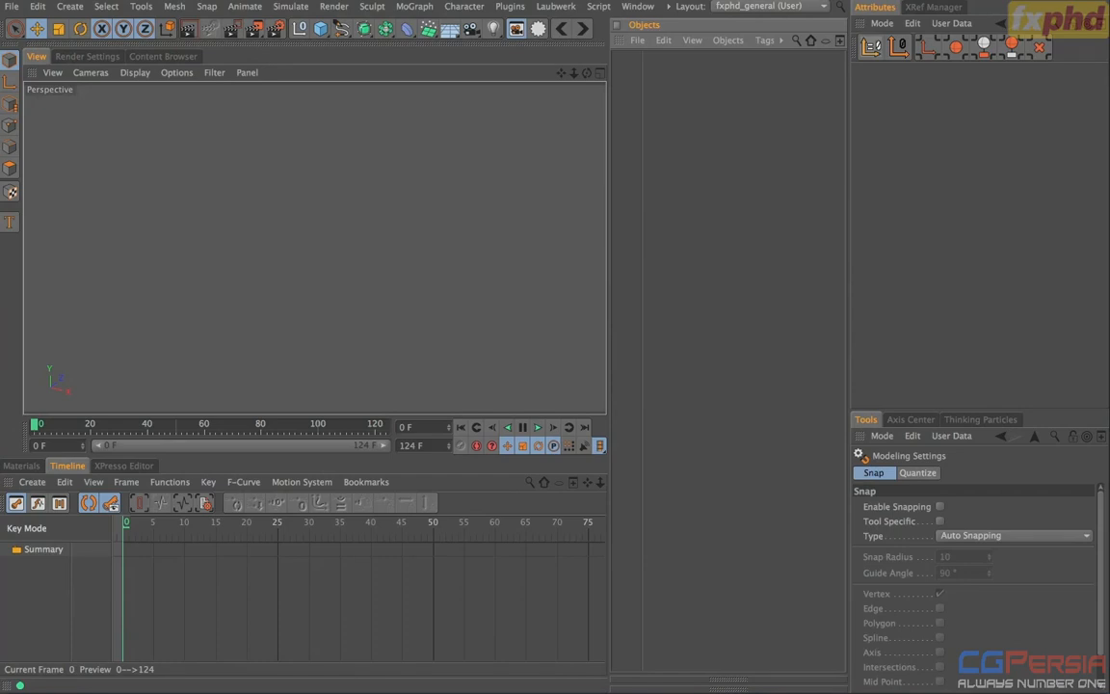
- In Cinema 4D, merge R_v8.ai into the empty scene at a scale of 1 centimeter with Connect Splines enabled
left_click(637, 39)
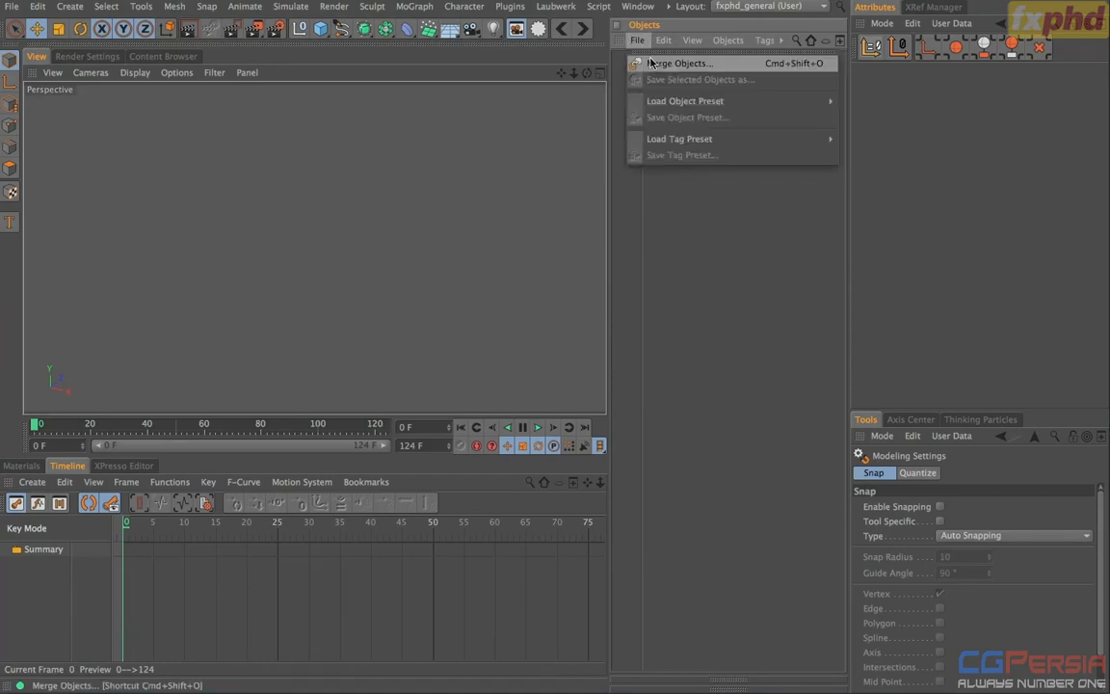
left_click(650, 63)
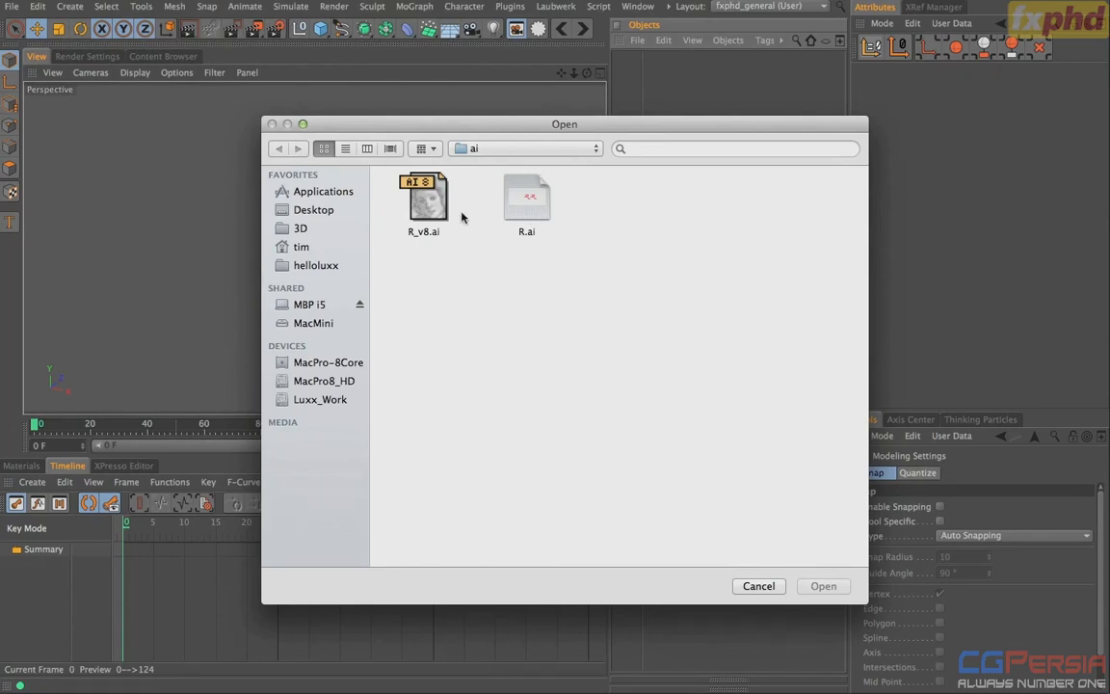
left_click(424, 207)
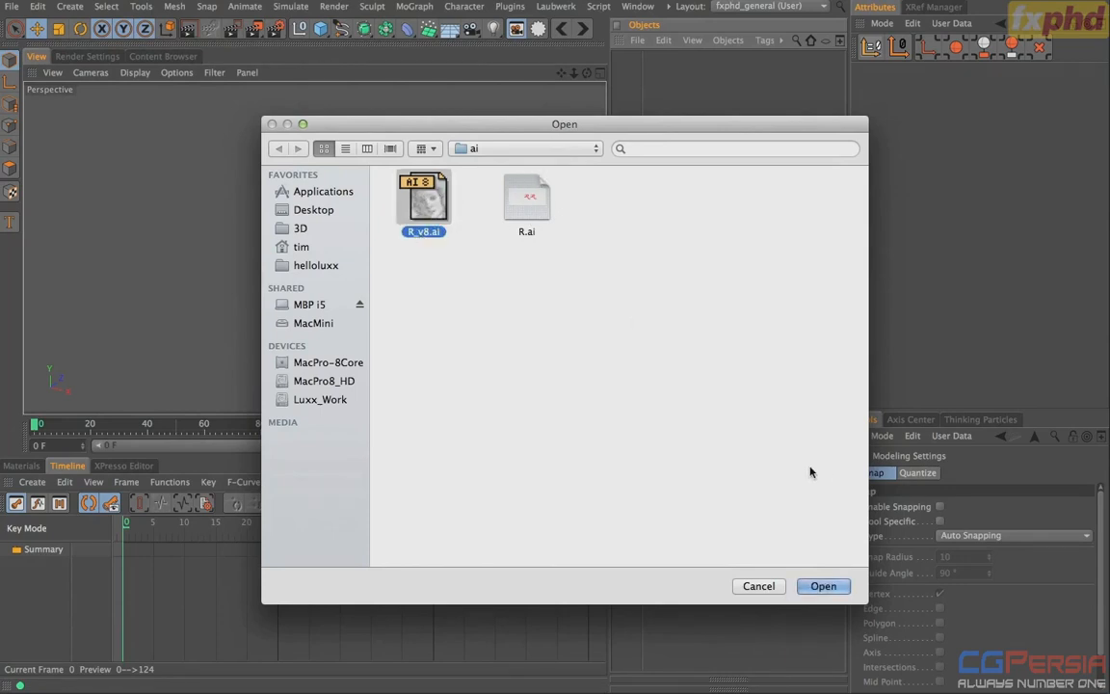
left_click(826, 586)
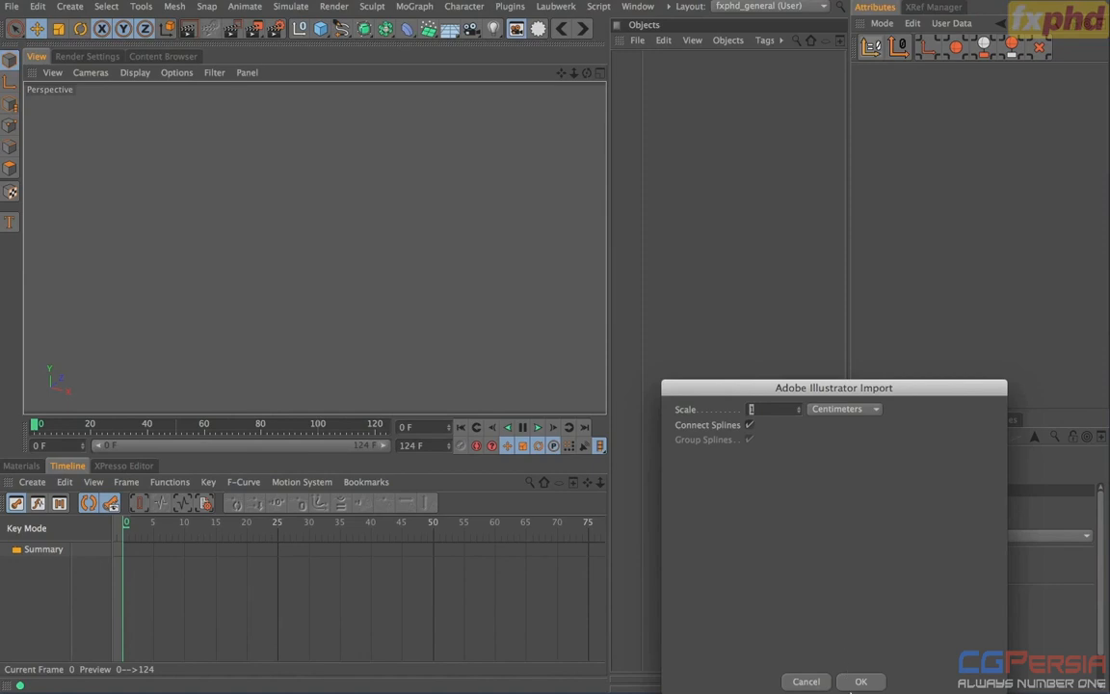
left_click(860, 682)
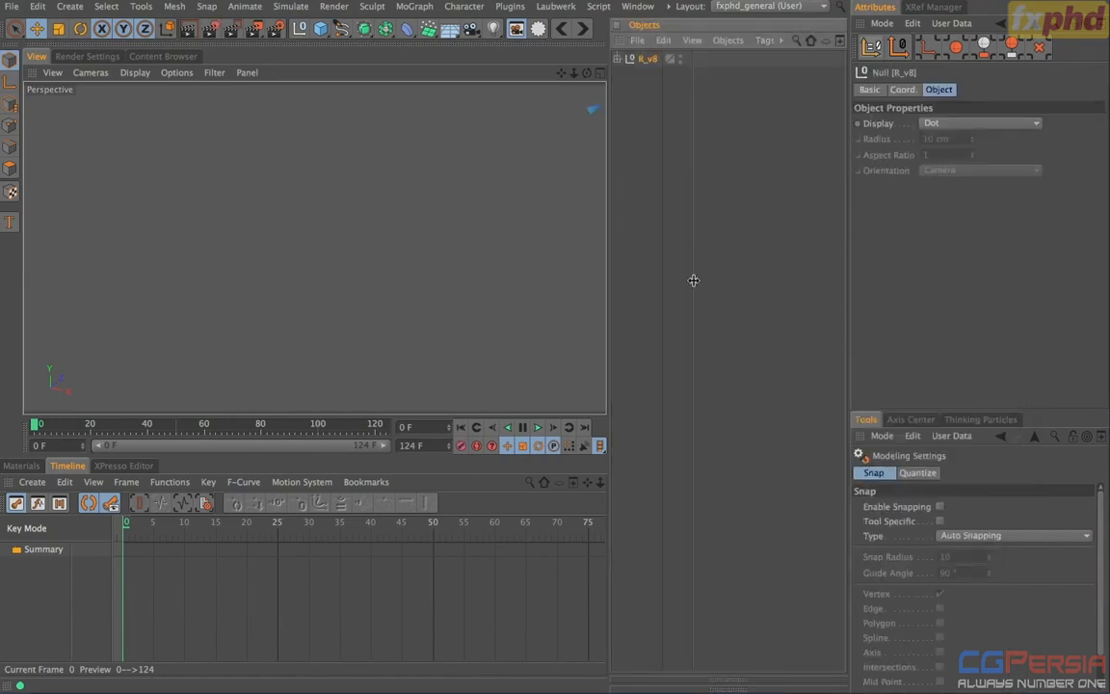
- Zero the position of the imported R_v8 null so it sits at the world origin
left_click(903, 88)
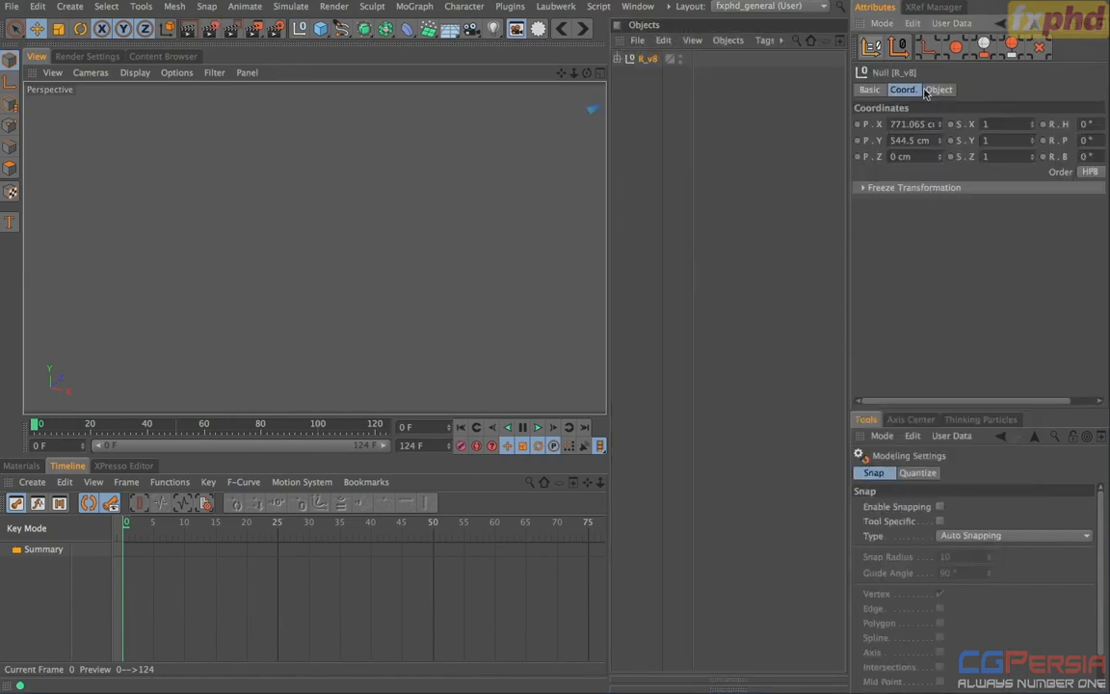
left_click(899, 48)
left_click_drag(433, 204, 503, 107, "alt")
- Rename the spline Path 3 inside R_v8 to R Long
left_click(616, 59)
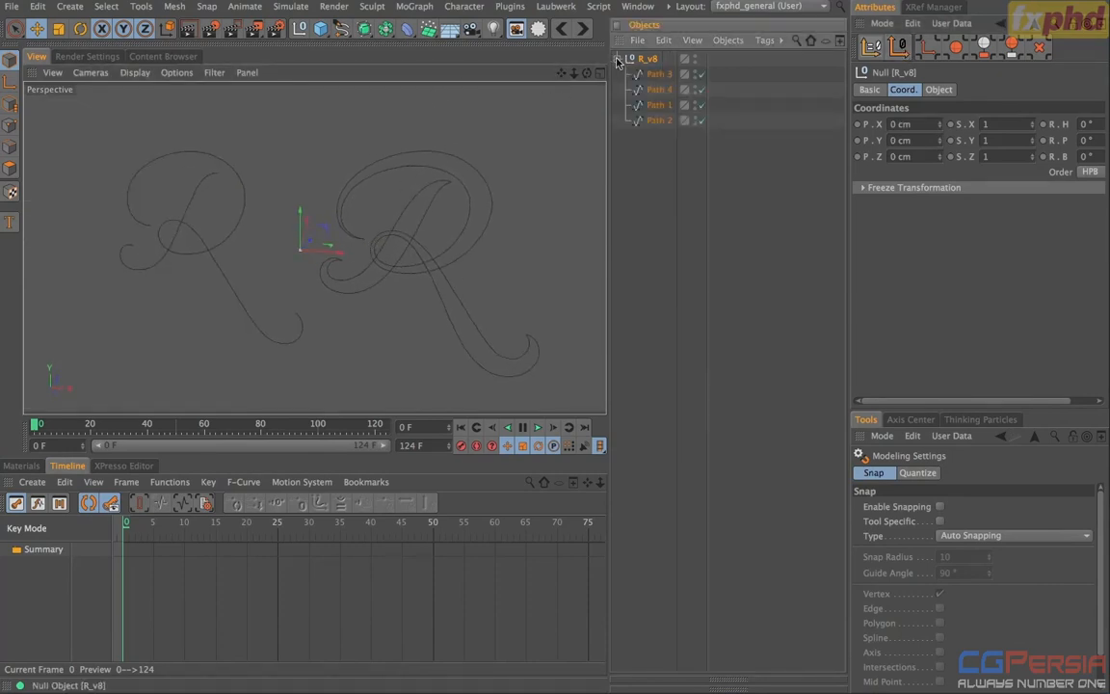
left_click(657, 74)
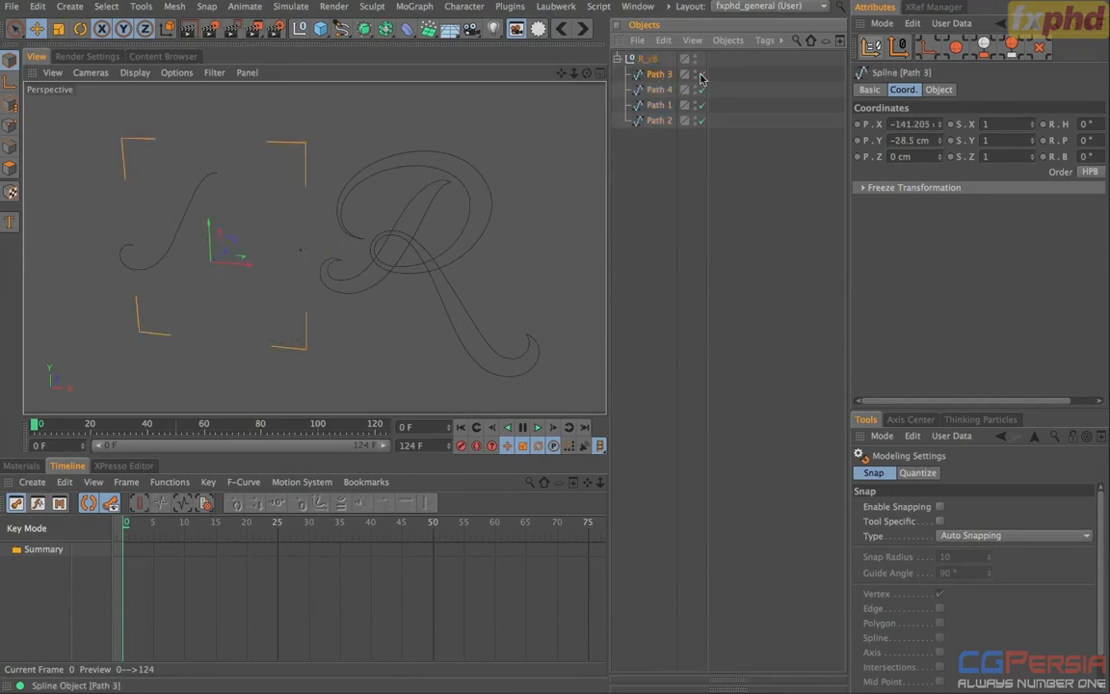
double_click(660, 75)
type("R Long")
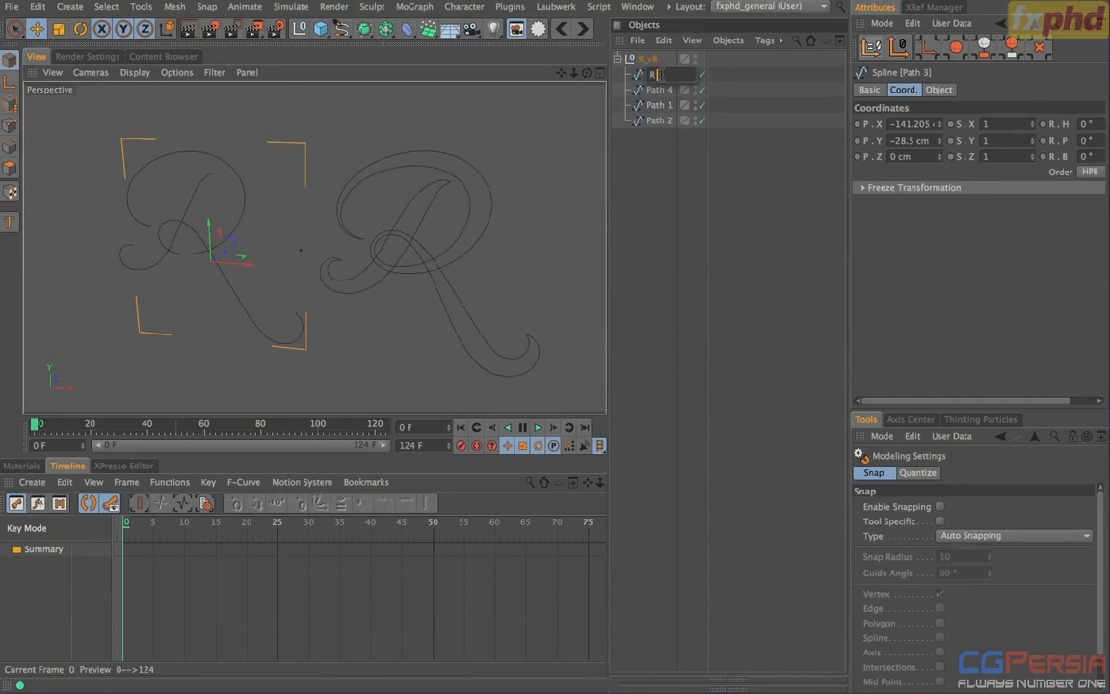
key("Return")
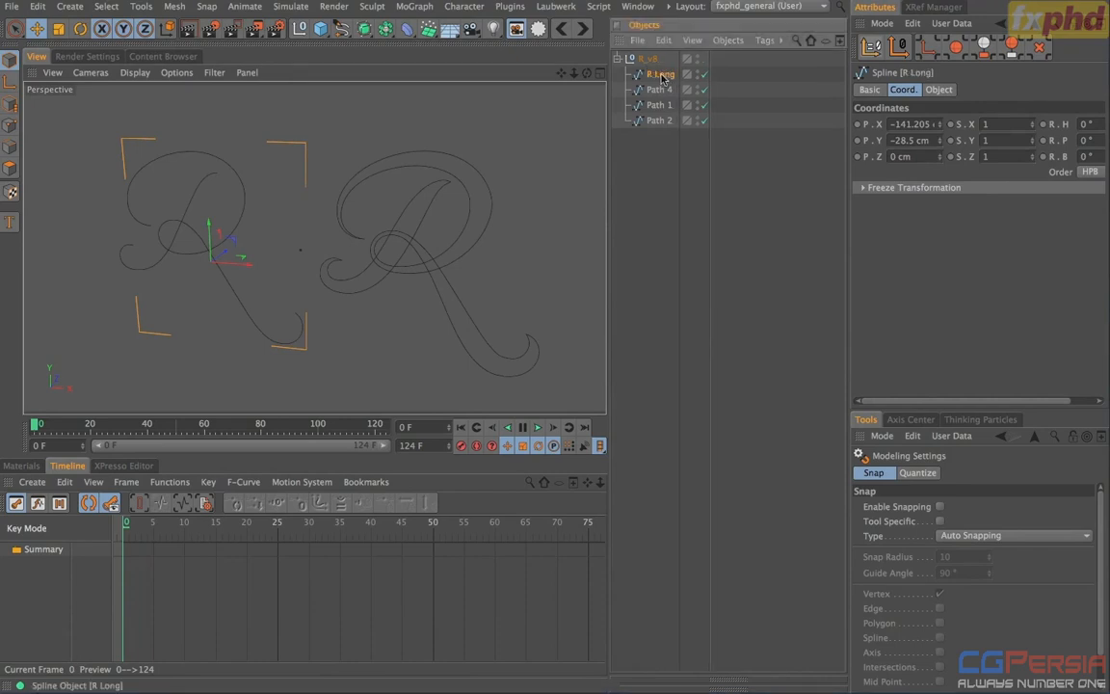
- Rename the spline Path 4 to R Short and disable both R Long and R Short
double_click(659, 89)
type("R Short")
key("Return")
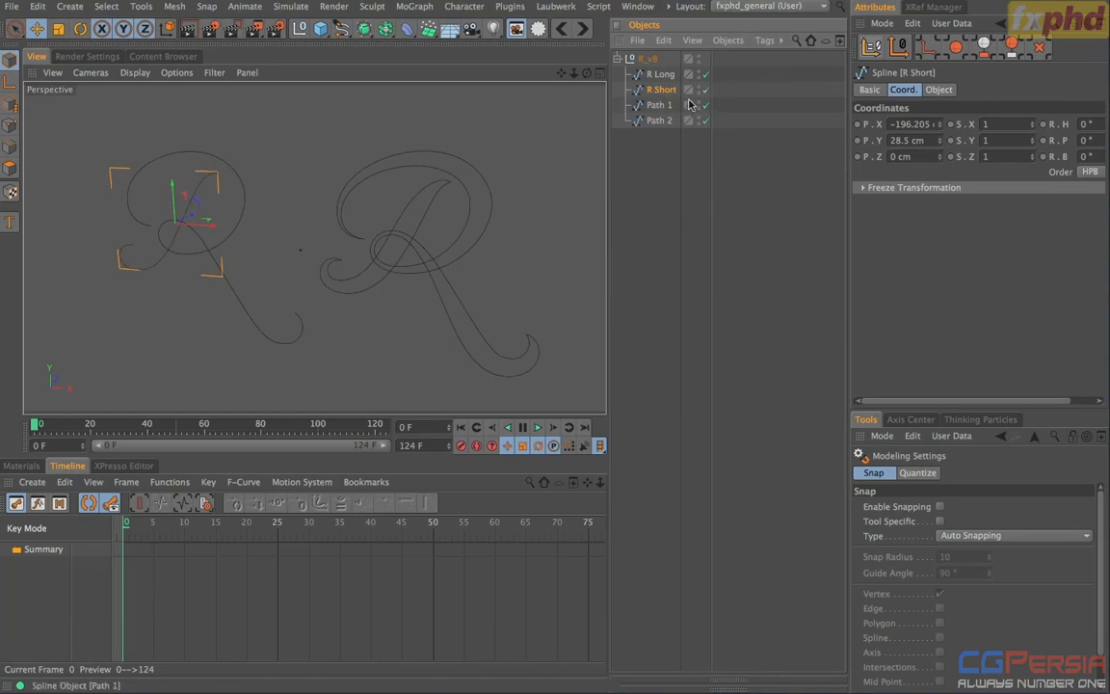
left_click(706, 90)
left_click(707, 75)
- Make the Path 1 and Path 2 splines each the child of its own Loft object
left_click(662, 107)
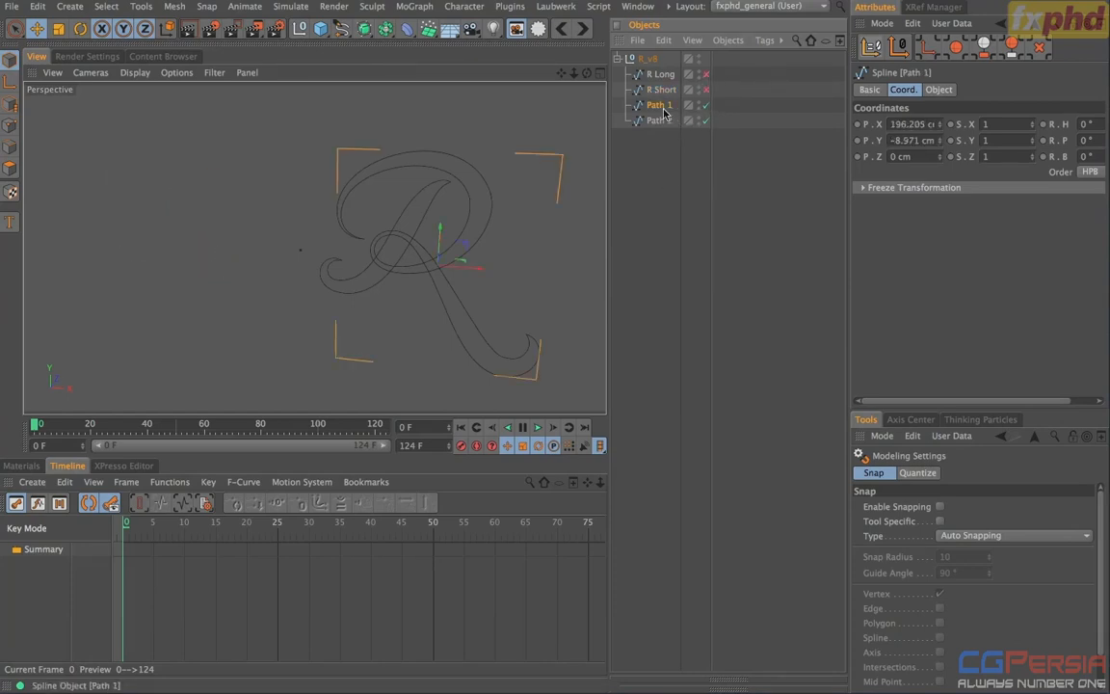
left_click_drag(364, 29, 538, 77)
left_click(665, 136)
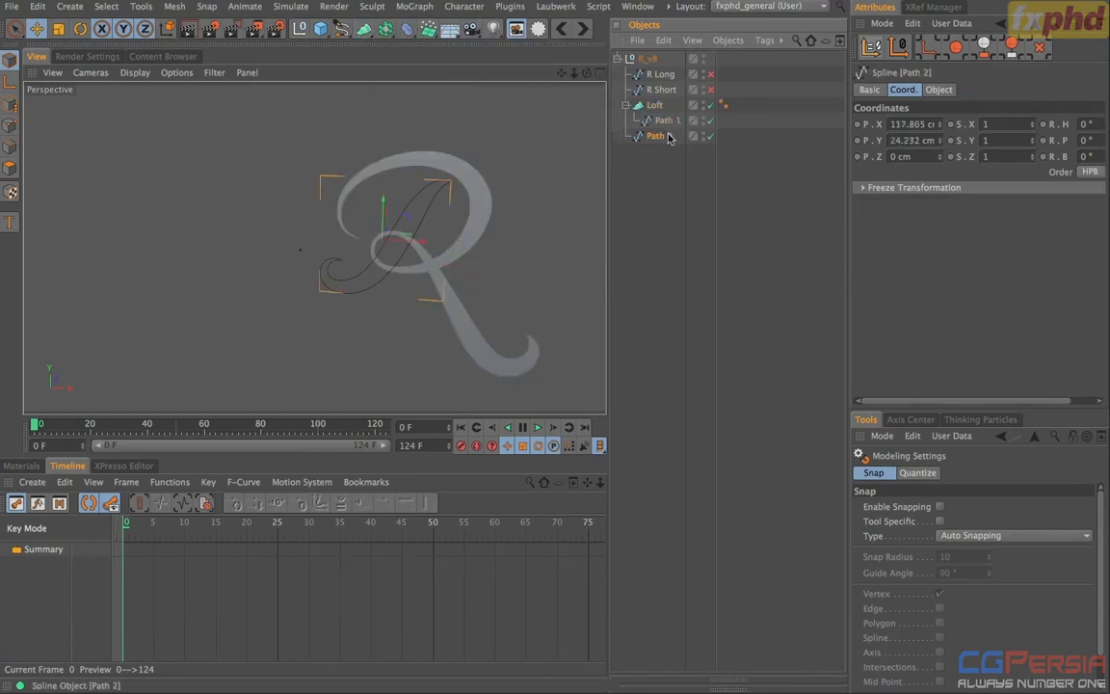
left_click(365, 30, "alt")
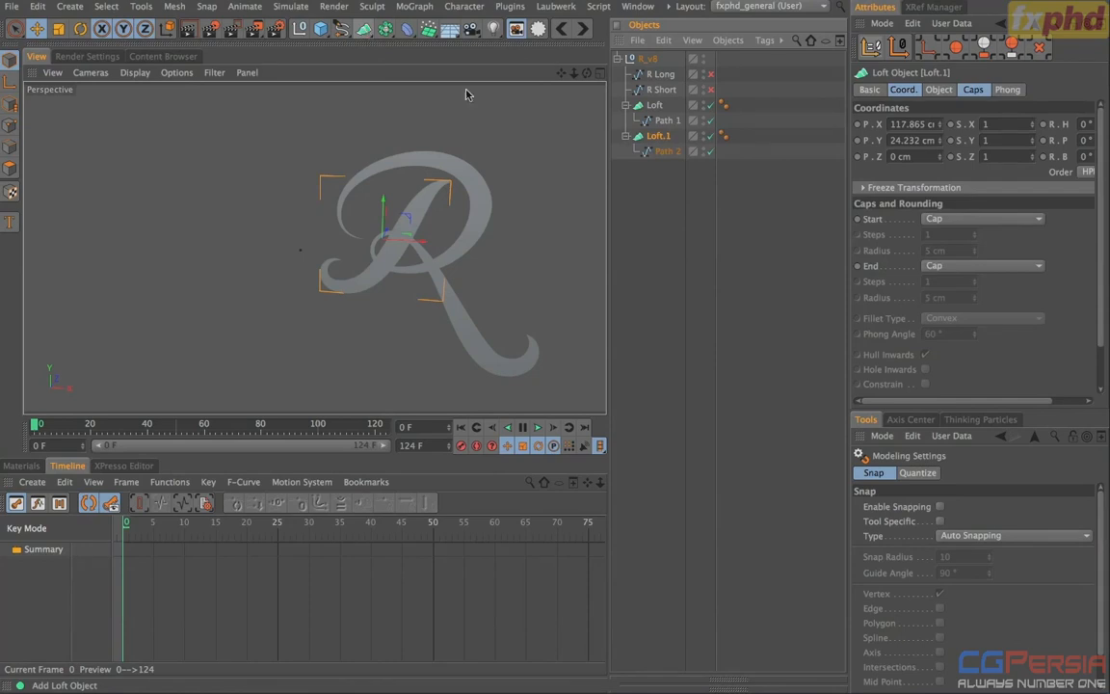
- Collapse the two Loft objects and group them together under a null
left_click(654, 104)
left_click(626, 105)
left_click(625, 121)
left_click(658, 120)
left_click(654, 105, "ctrl")
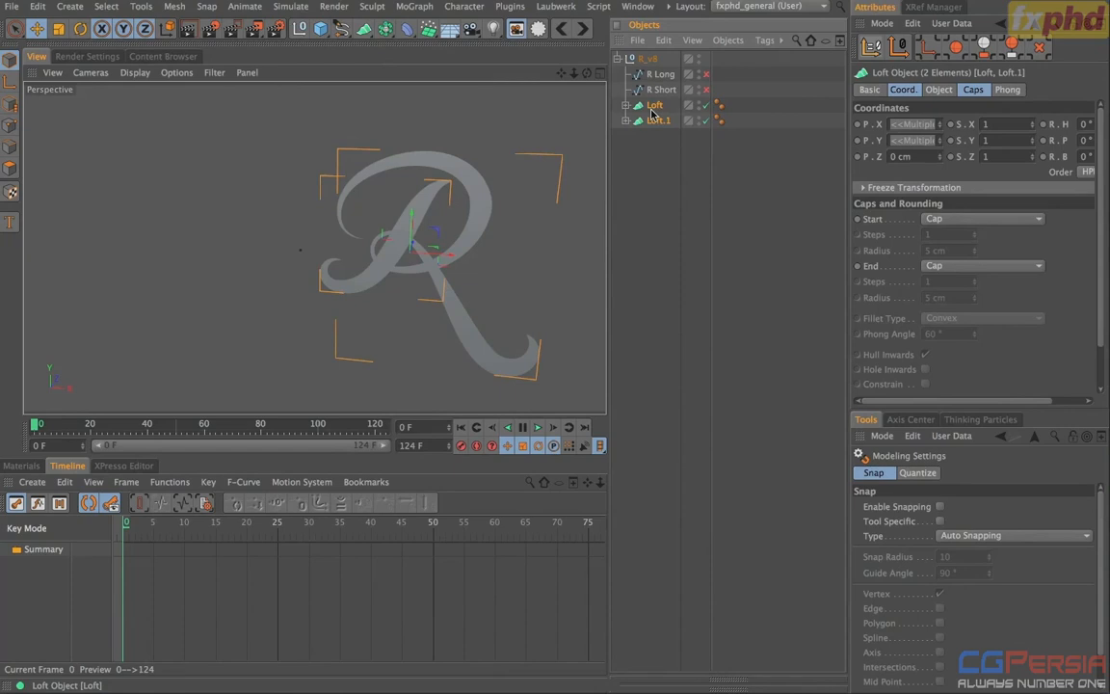
key("alt+g")
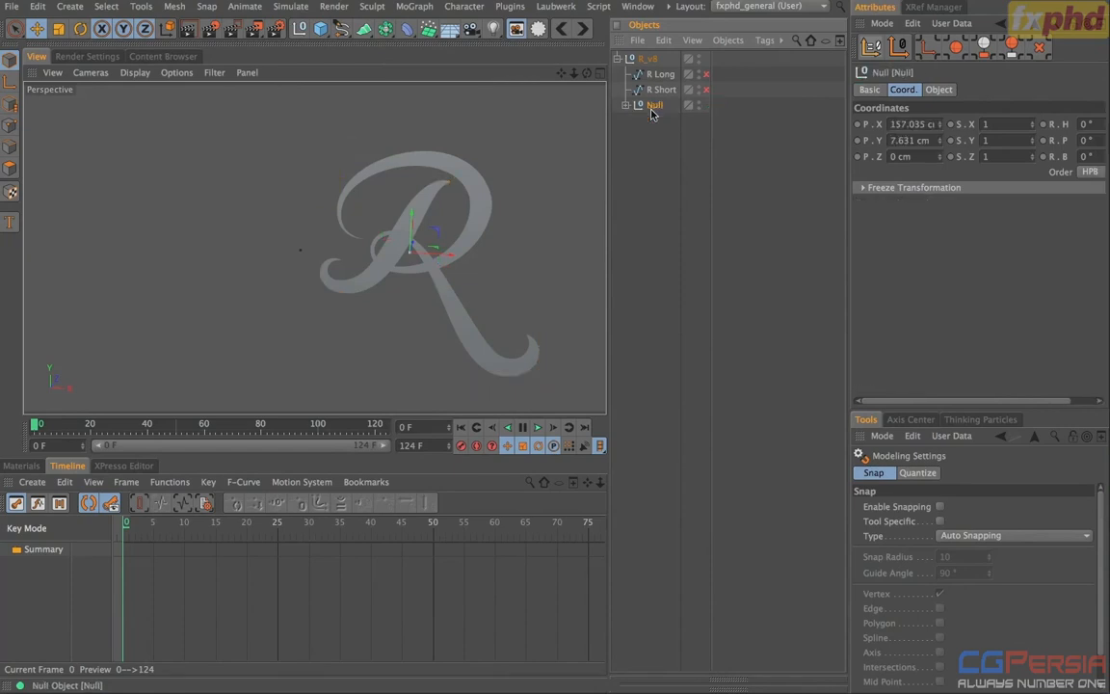
- Name the null holding the lofts R Loft Group and move it out of the R_v8 hierarchy
left_click(626, 105)
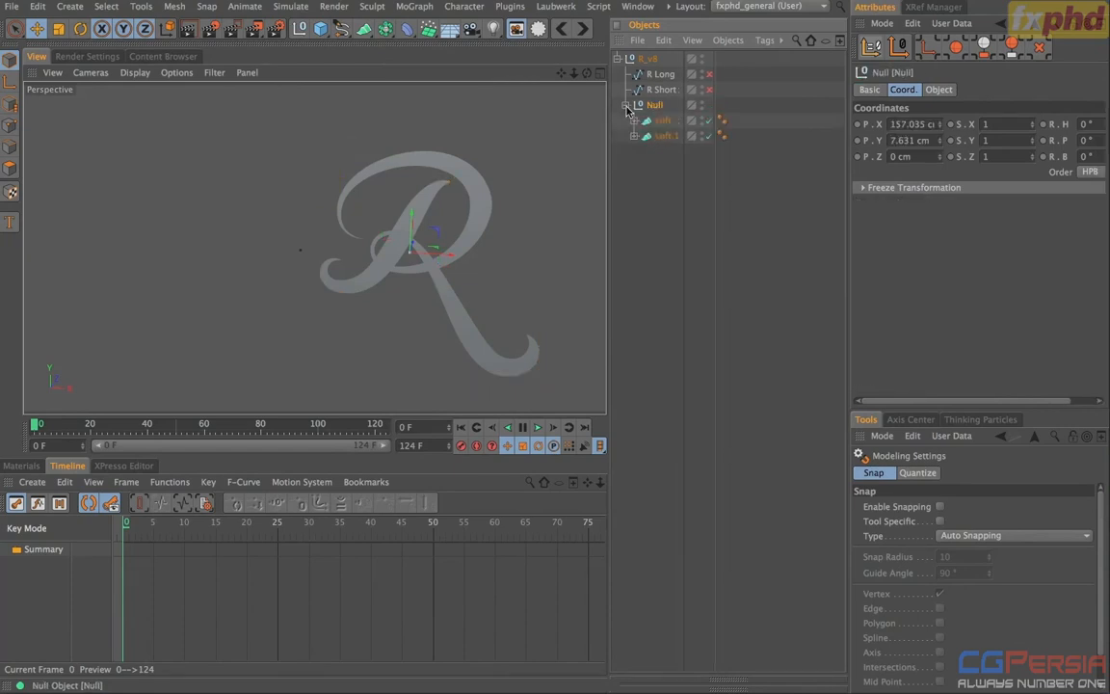
double_click(654, 105)
type("R Loft Group")
key("Return")
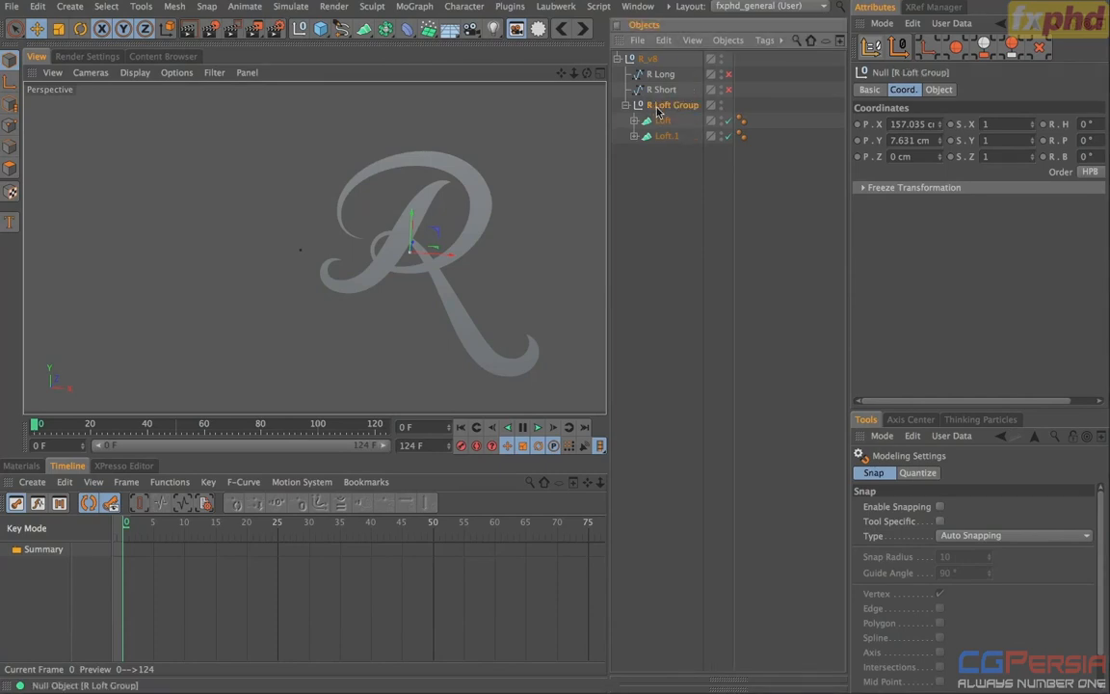
- Set the viewport to Quick Shading (Lines) and test render the lofted R in the view
left_click(134, 73)
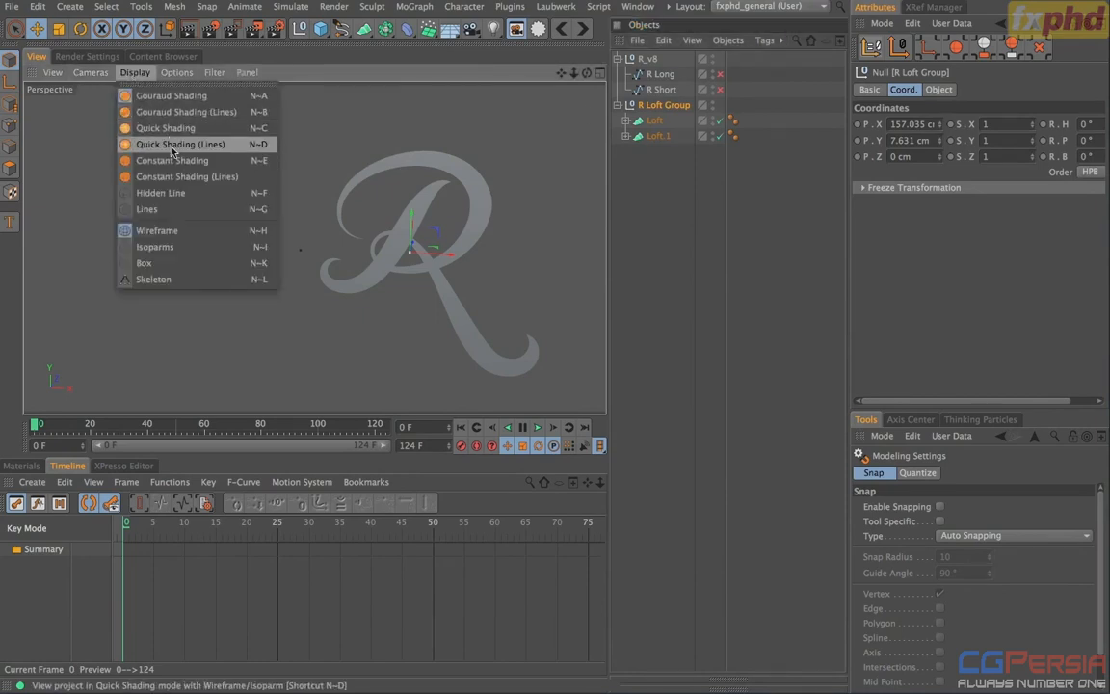
left_click(171, 147)
left_click_drag(422, 282, 350, 247, "alt")
right_click_drag(349, 247, 265, 258, "alt")
mouse_move(265, 258)
left_mouse_down("alt")
mouse_move(344, 270)
mouse_move(352, 286)
mouse_move(525, 282)
mouse_move(367, 298)
left_mouse_up("alt")
key("super+r")
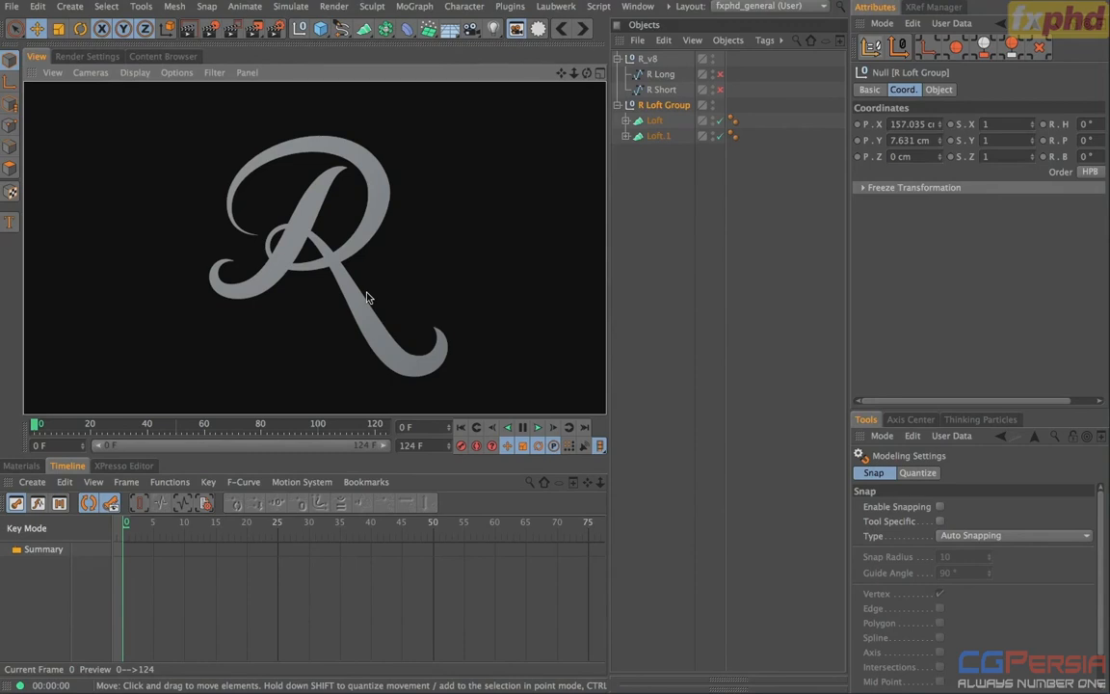
key("a")
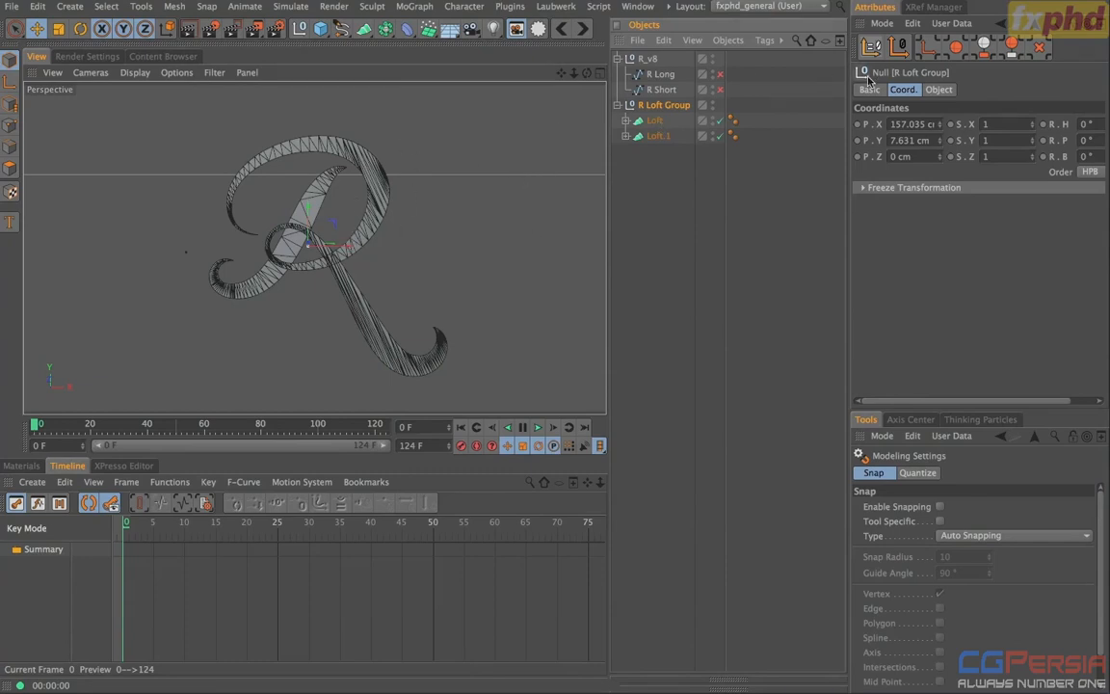
- Zero the position of R Loft Group and re-enable the R Long and R Short splines
left_click(899, 46)
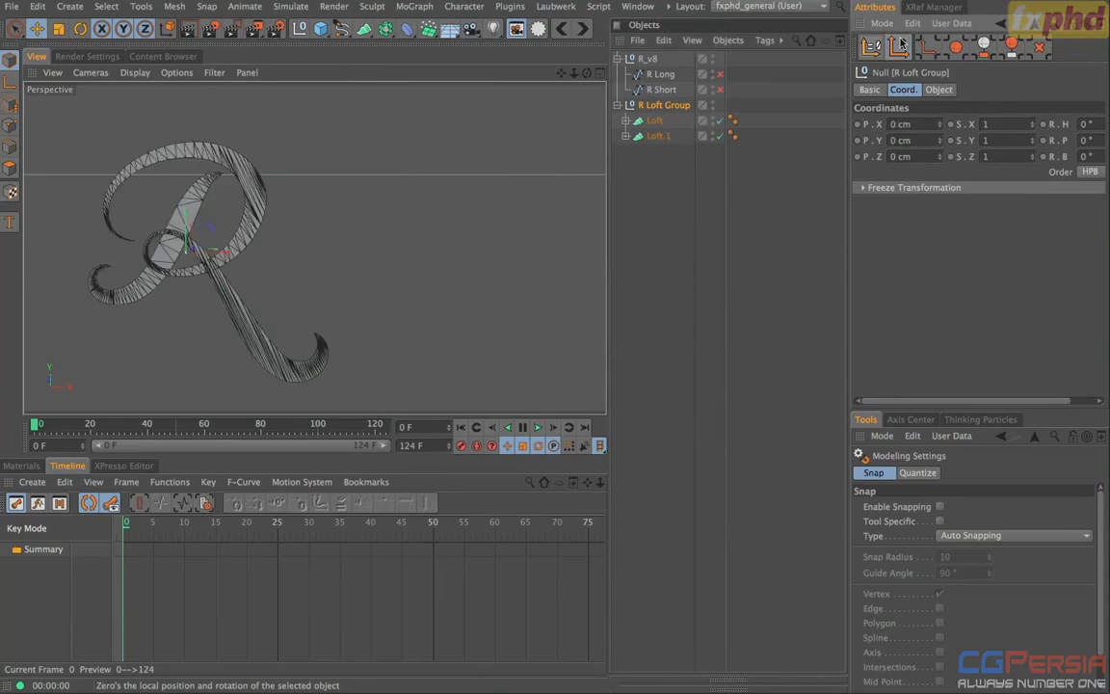
left_click(667, 76)
left_click(671, 88, "shift")
left_click(719, 74)
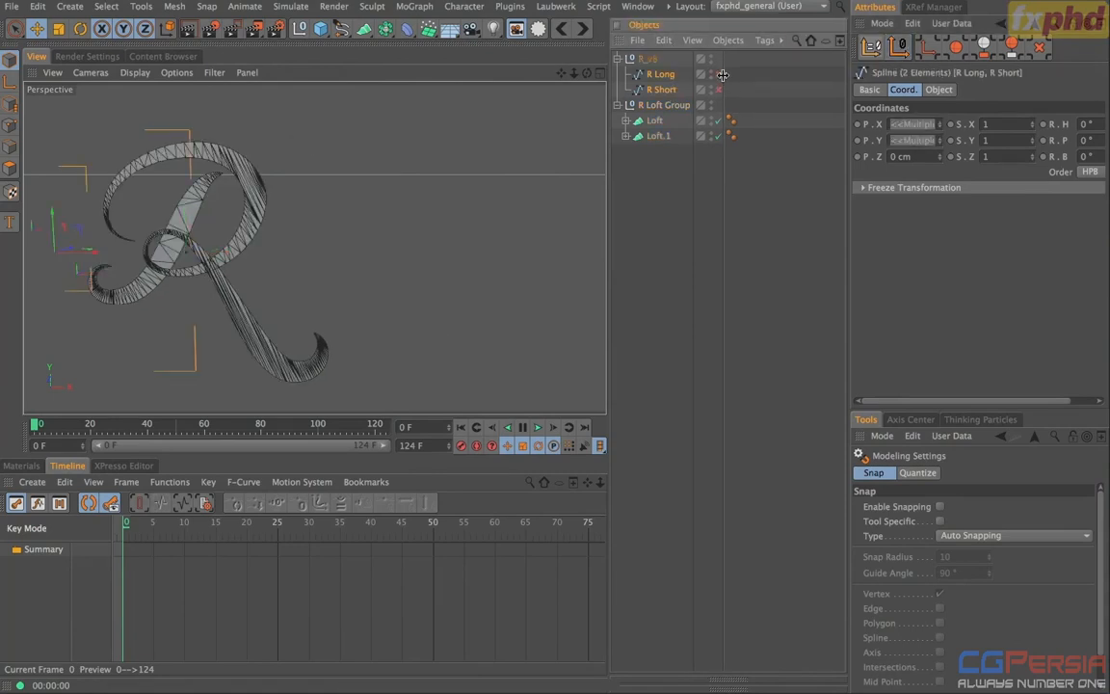
- Turn on Use Color for R Long and R Short and set their display color to pure red
left_click(869, 89)
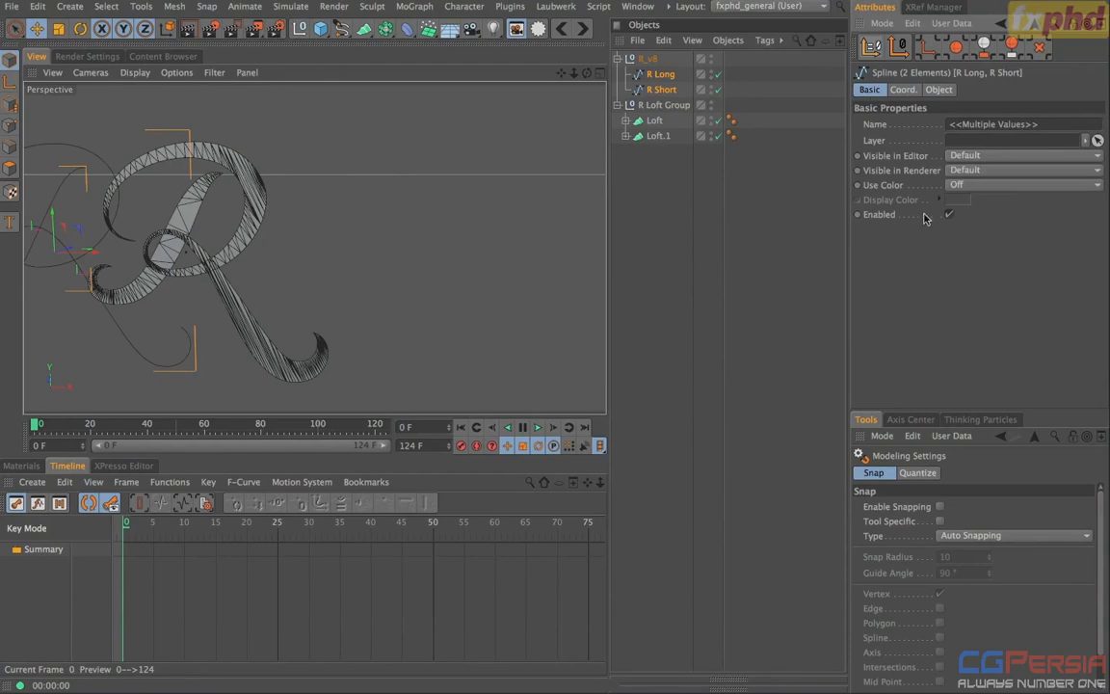
left_click(974, 184)
left_click(979, 232)
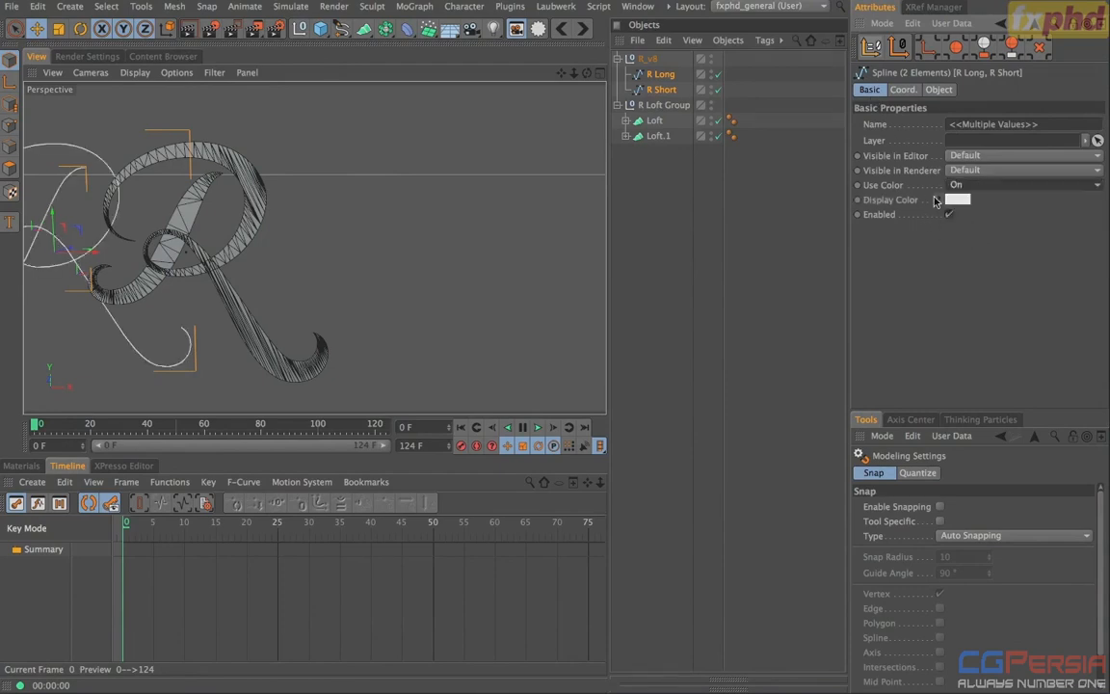
left_click(954, 200)
left_click(1026, 208)
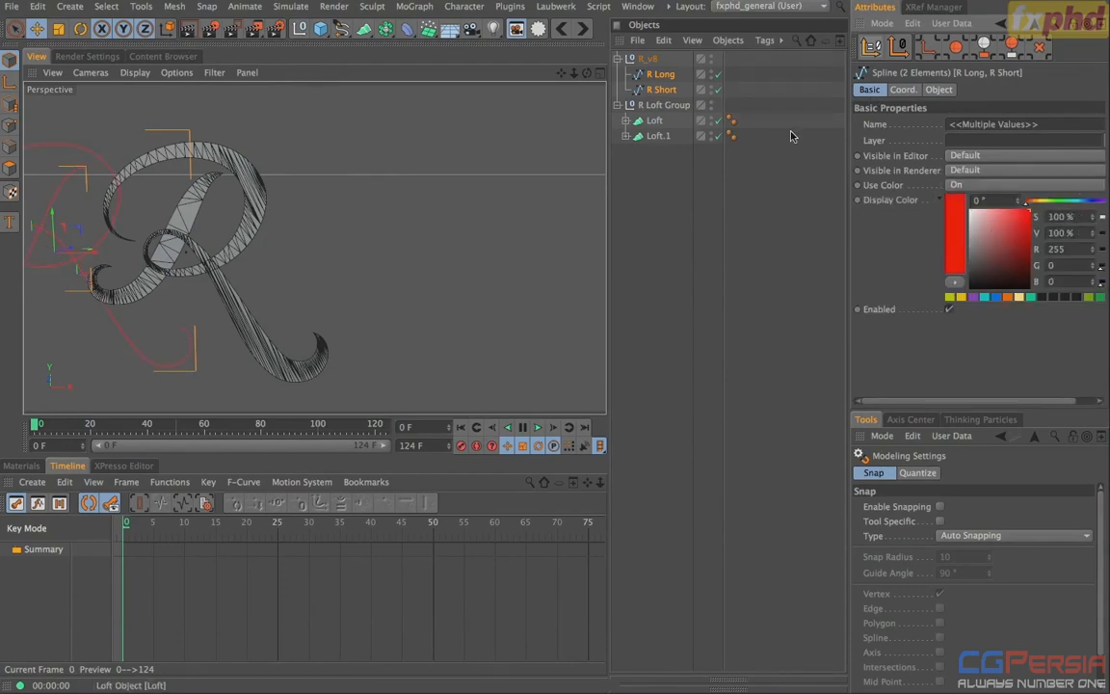
- In the front view, move R Long and R Short so they run inside the outline of the lofted R
key("F4")
left_click_drag(258, 241, 320, 295)
scroll(340, 240, "up", 3)
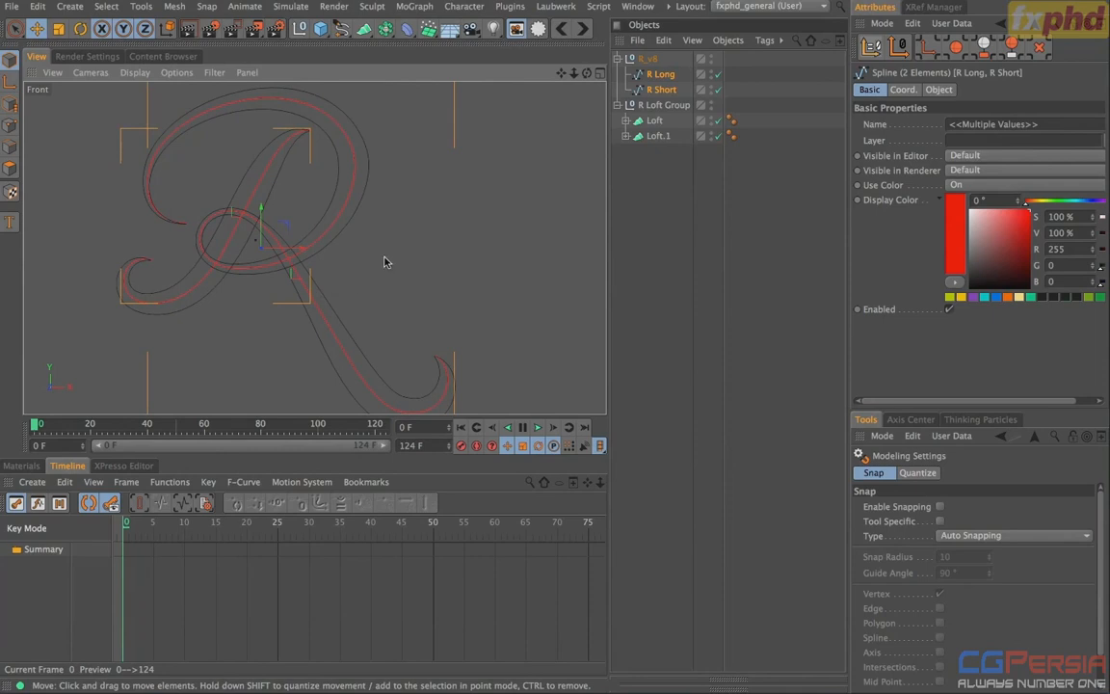
scroll(318, 252, "down", 5)
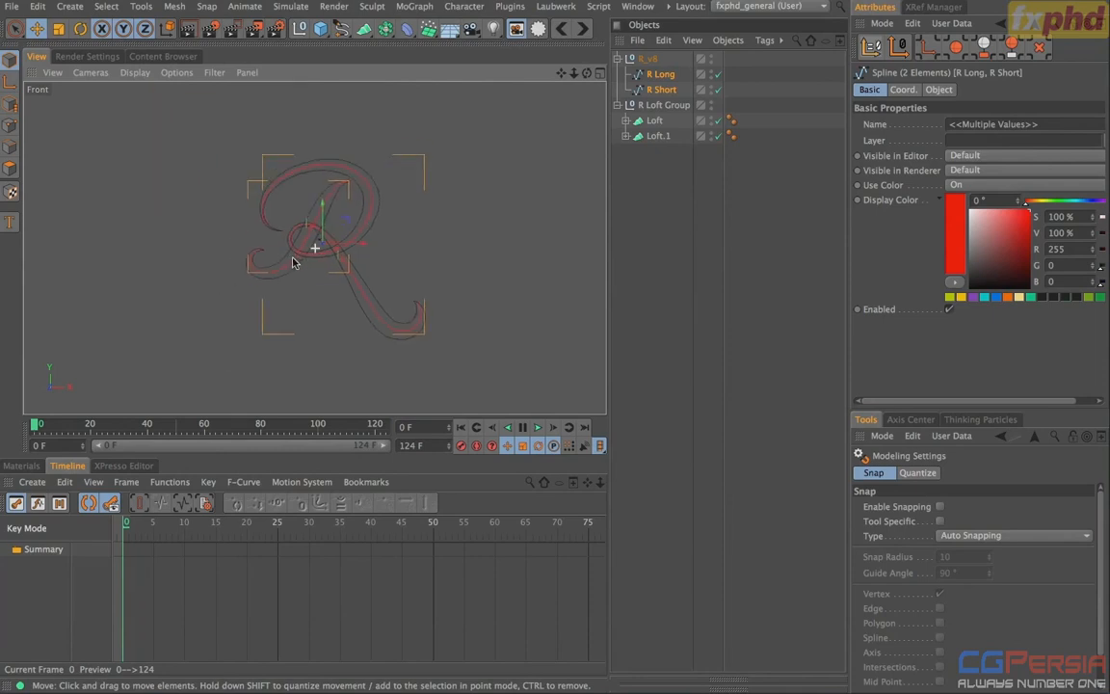
- Create a null named R Splines and make R Long and R Short its children
left_click(273, 27)
double_click(648, 60)
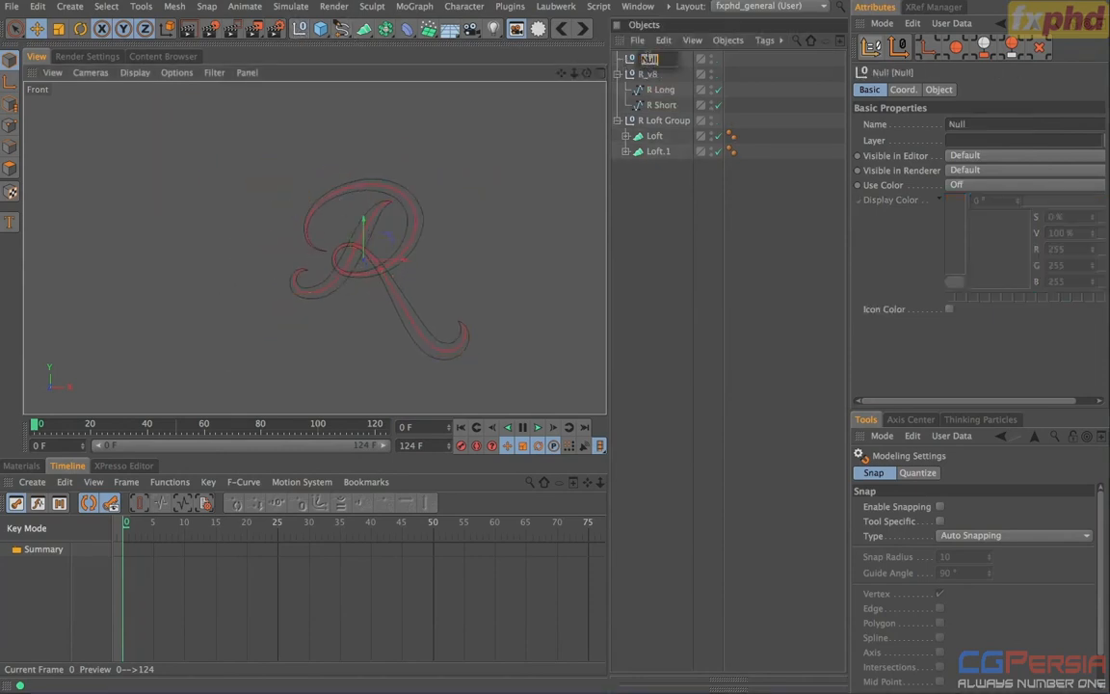
type("R Splines")
key("Return")
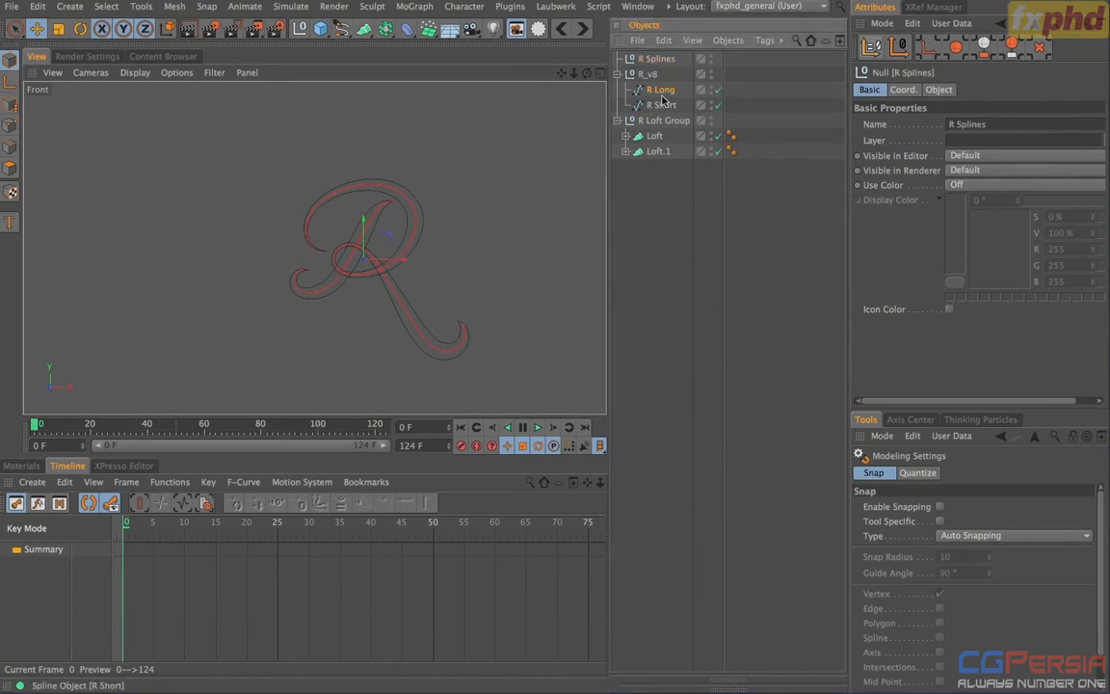
left_click(662, 103, "shift")
left_click_drag(665, 90, 668, 59)
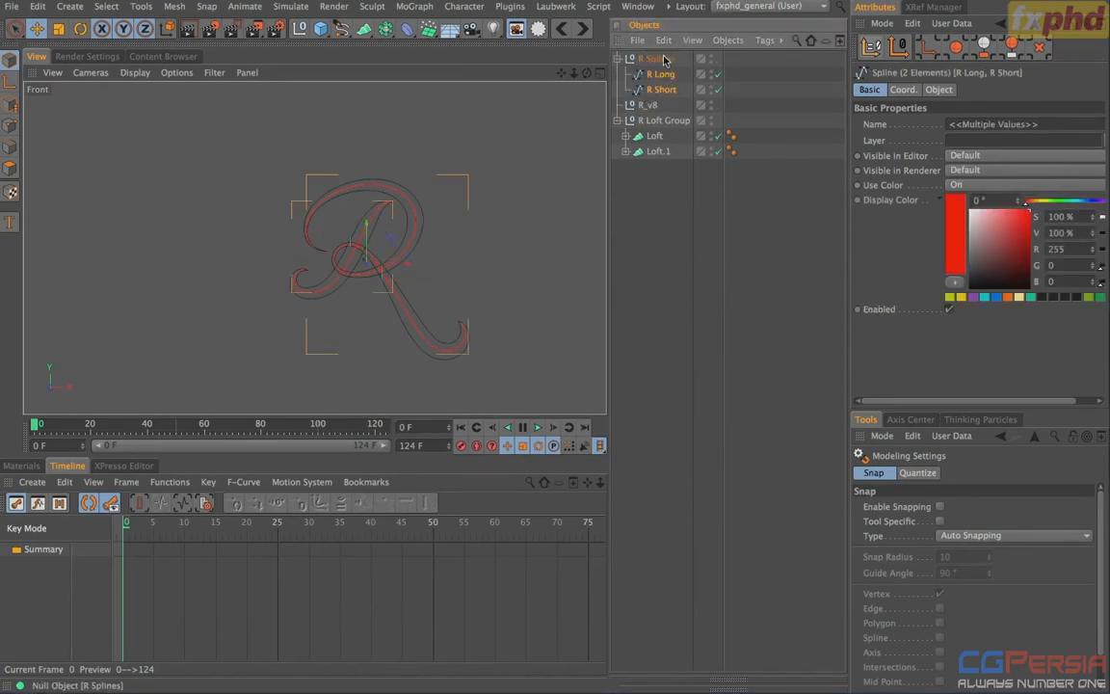
- Delete the empty R_v8 null and check the coordinates of R Splines and R Loft Group
left_click_drag(648, 104, 651, 56)
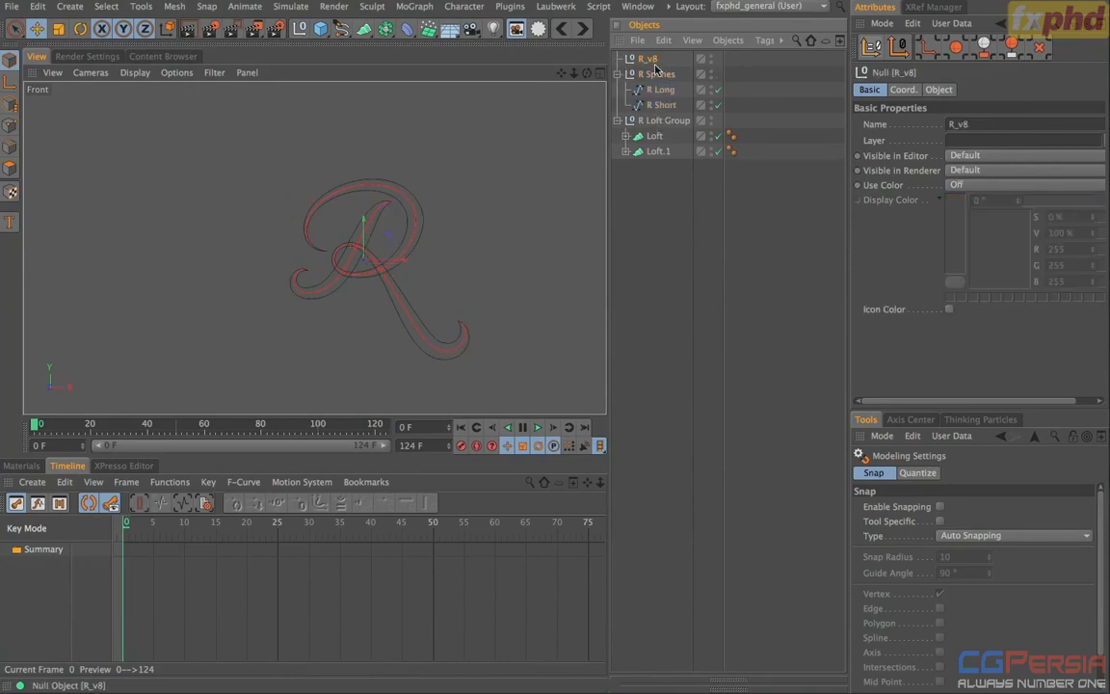
key("Delete")
left_click(655, 60)
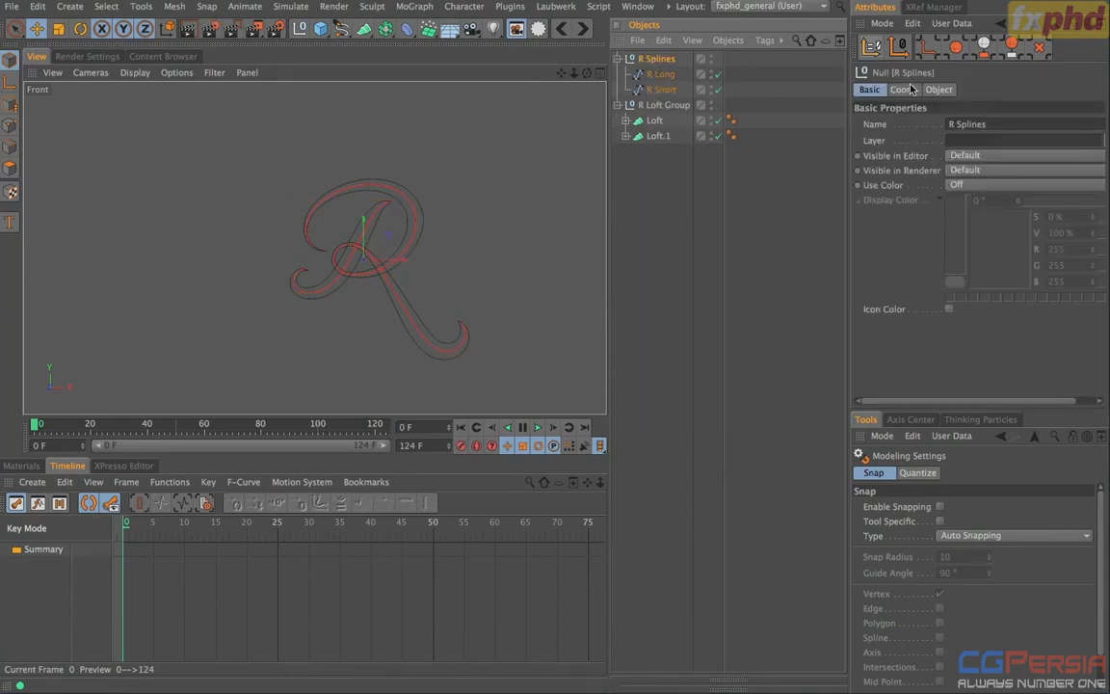
left_click(902, 89)
left_click(663, 105)
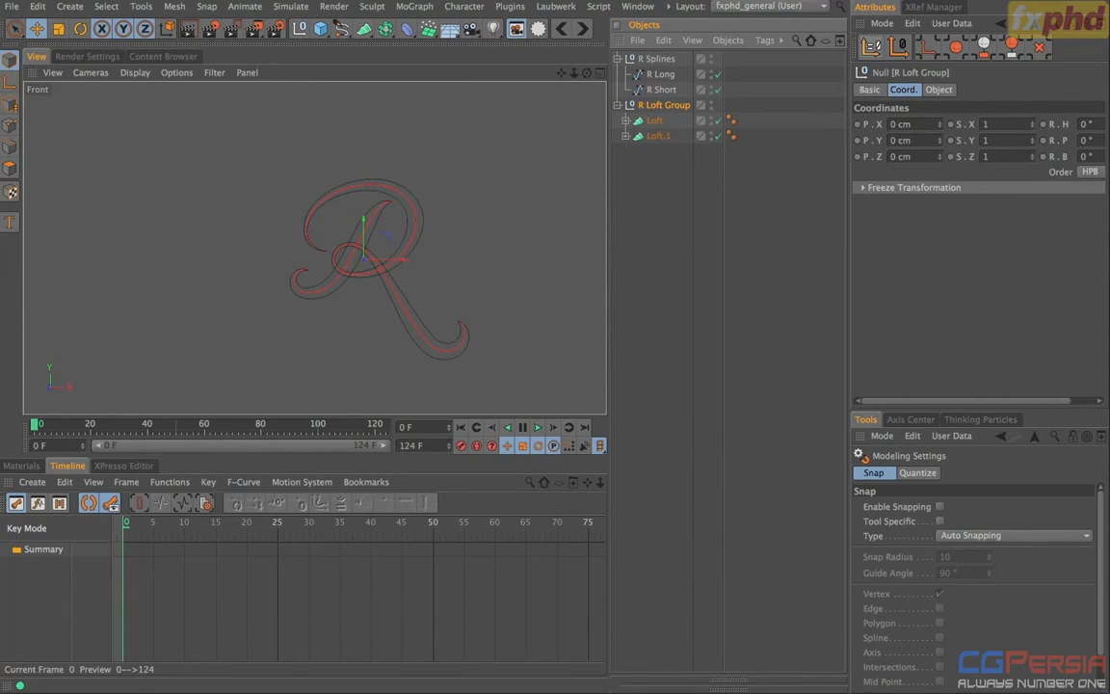
- Switch to the perspective view and hide R Loft Group in both the editor and the render
key("F1")
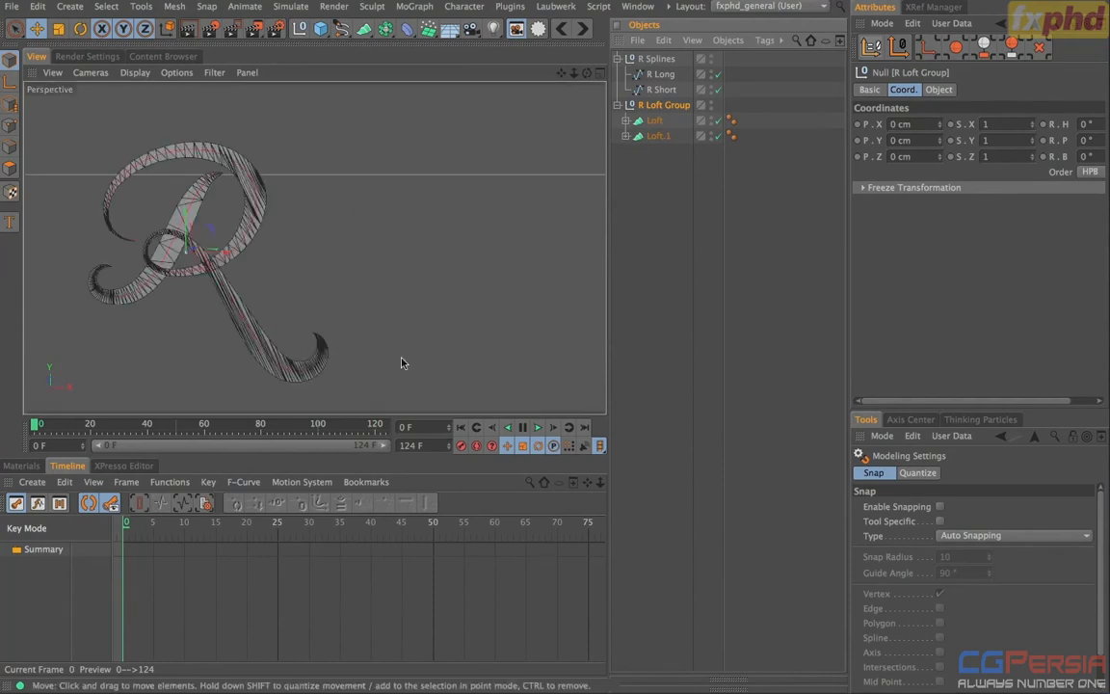
middle_click_drag(242, 269, 397, 247, "alt")
mouse_move(396, 249)
left_mouse_down("alt")
mouse_move(271, 250)
mouse_move(502, 207)
mouse_move(314, 251)
mouse_move(386, 250)
mouse_move(377, 248)
left_mouse_up("alt")
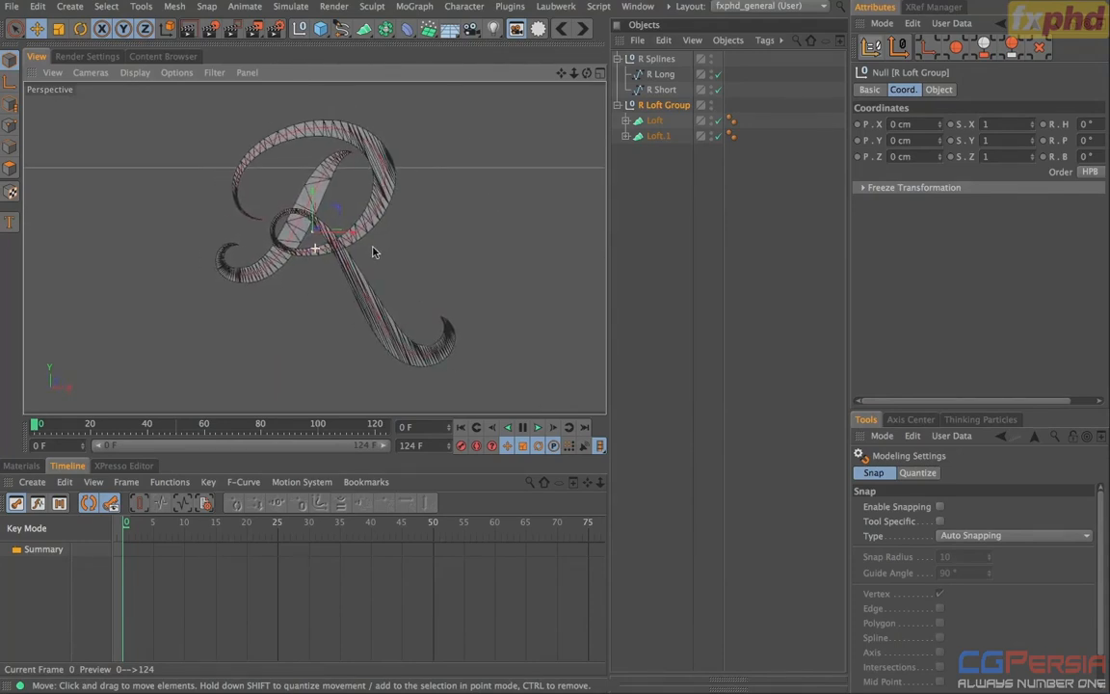
left_click(711, 103)
left_click_drag(304, 240, 410, 252, "alt")
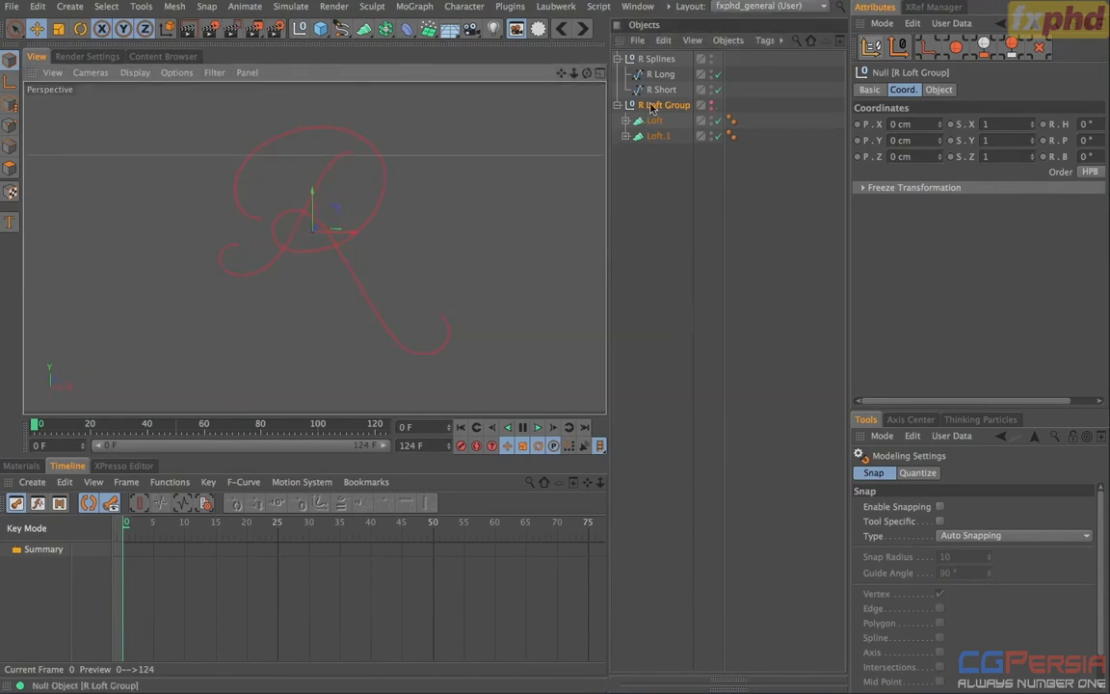
- In point mode, offset individual points of R Long along Z so its overlapping strokes separate in depth
left_click(662, 76)
left_click(10, 124)
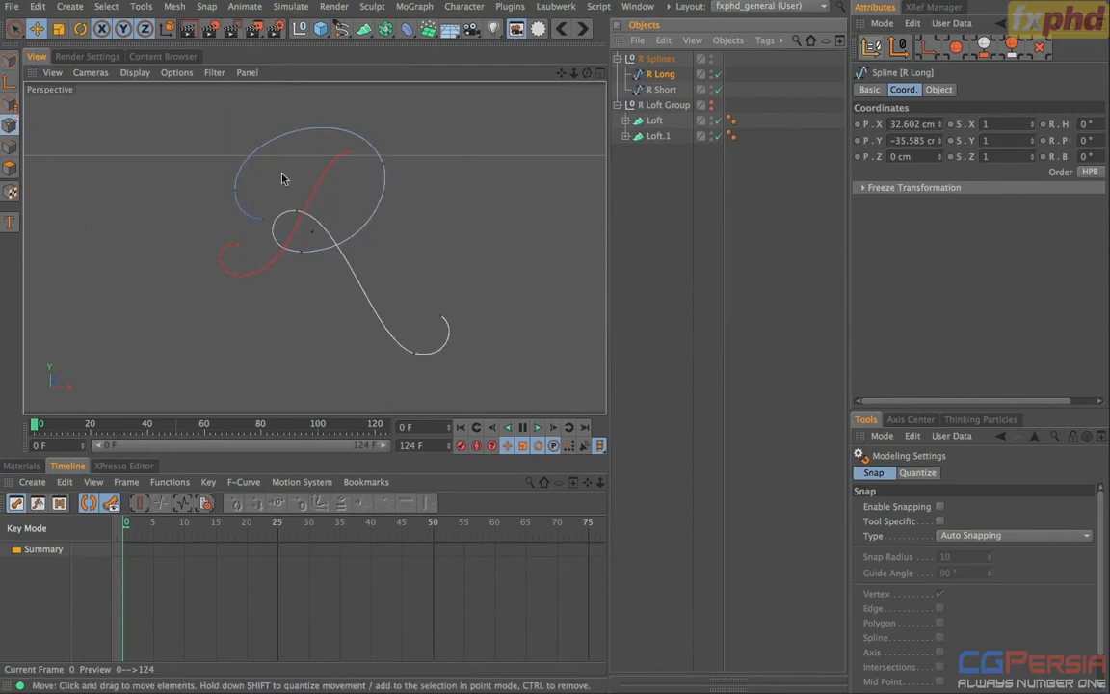
left_click_drag(405, 215, 161, 267, "alt")
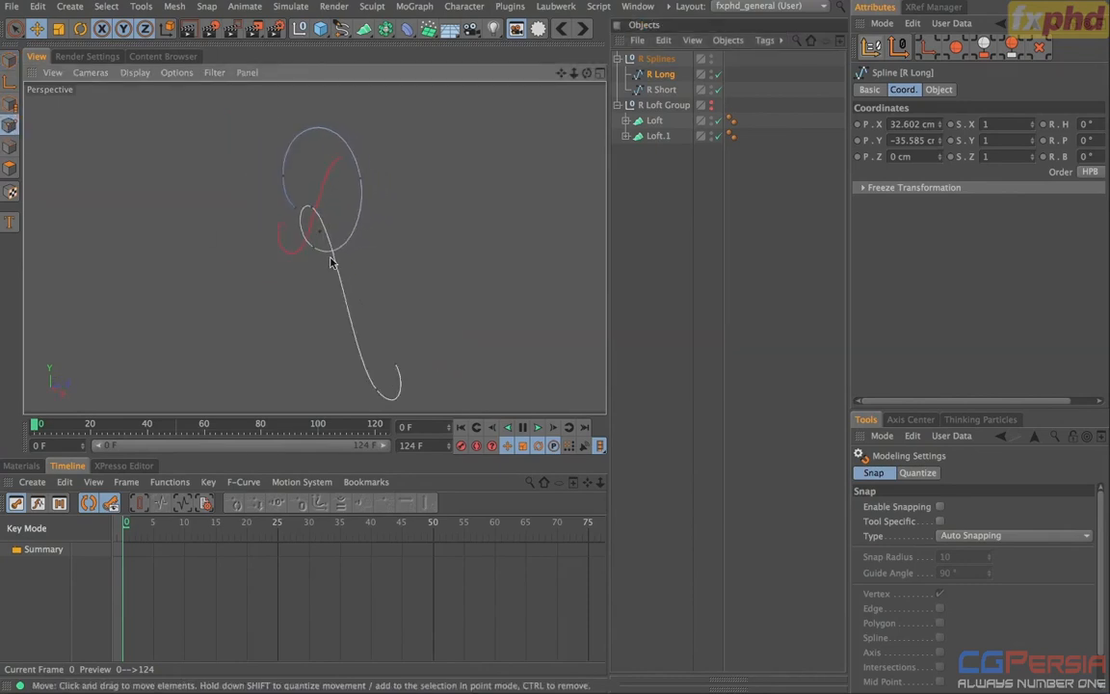
left_click(313, 247)
left_click_drag(343, 242, 333, 205)
left_click(313, 208)
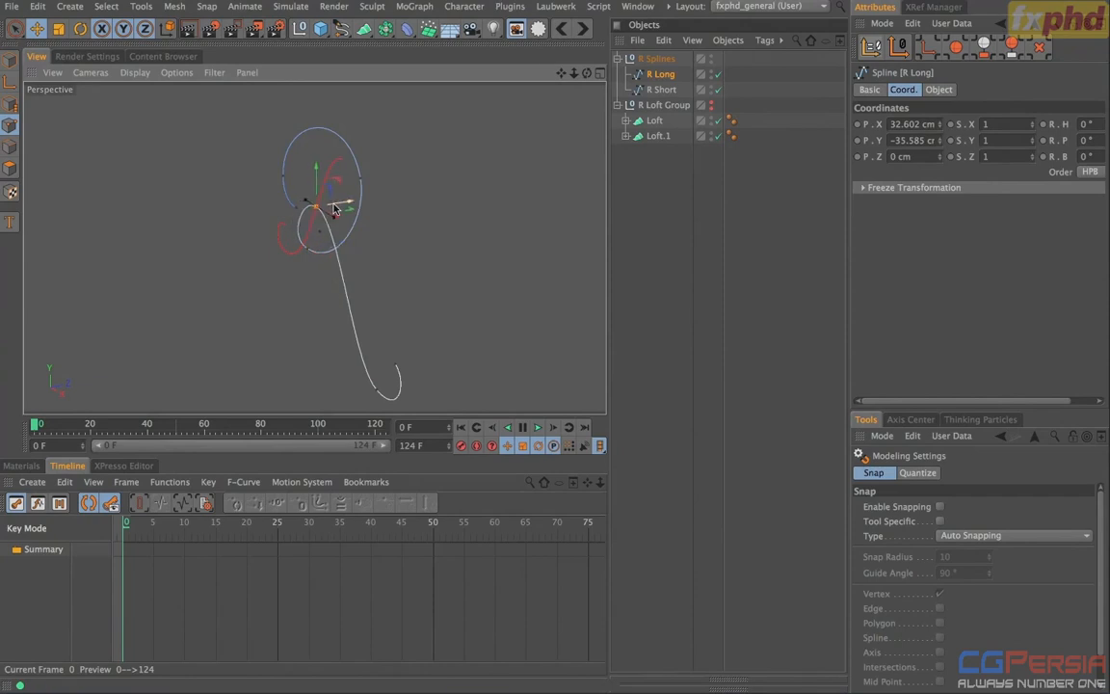
left_click(377, 389)
left_click_drag(407, 387, 400, 386)
left_click(361, 182)
left_click_drag(390, 174, 394, 175)
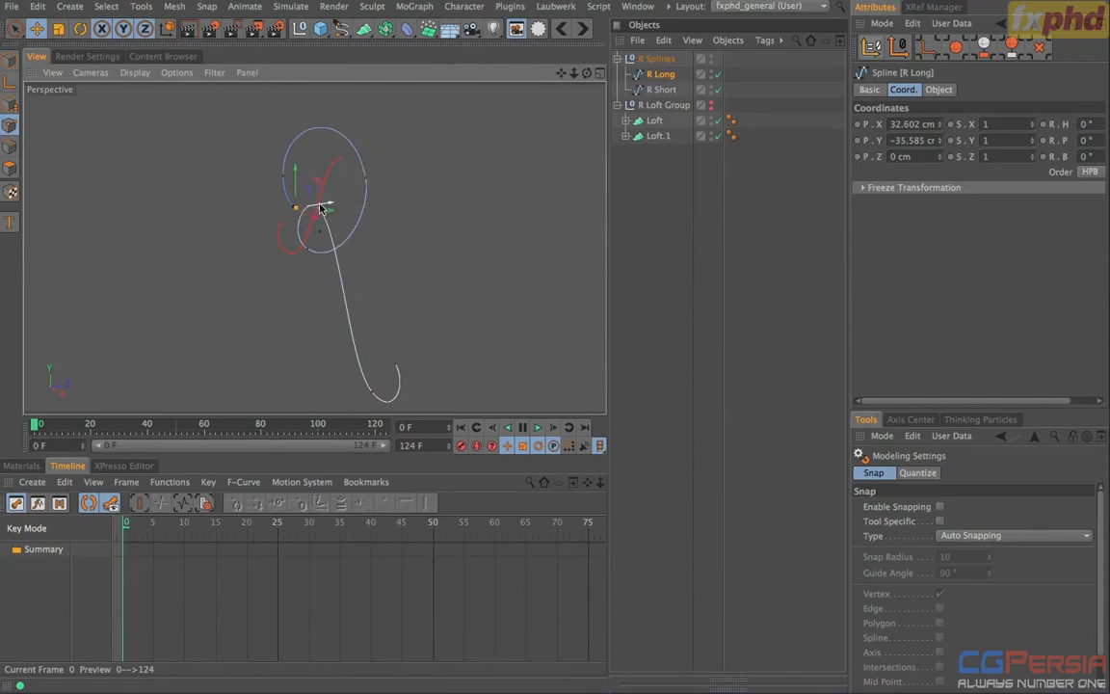
left_click_drag(325, 203, 241, 227, "alt")
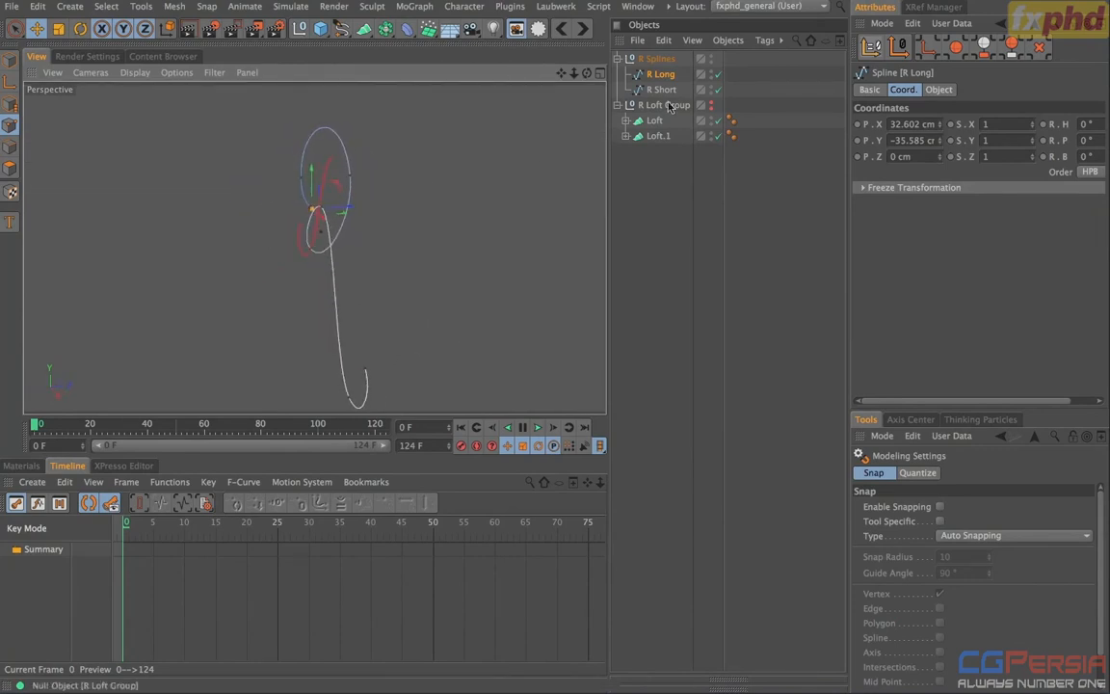
- Offset the points of R Short along Z, using the side and perspective views, to separate it in depth from R Long
left_click(661, 89)
left_click(332, 158)
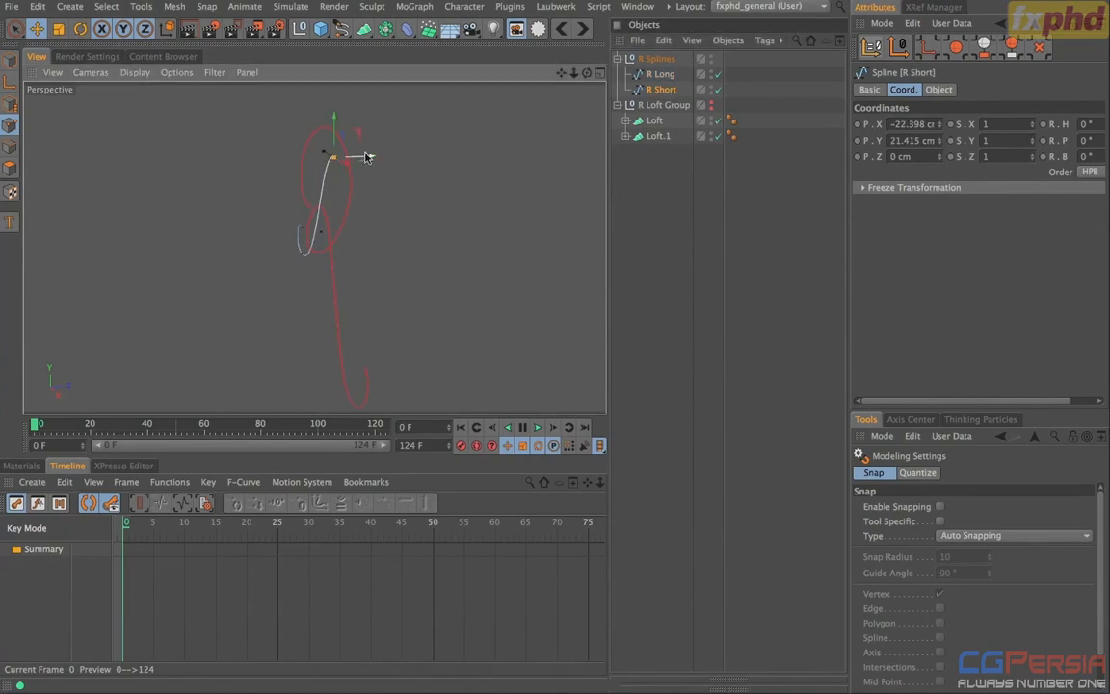
key("F3")
left_click_drag(338, 191, 341, 192)
left_click(315, 281)
left_click_drag(343, 280, 248, 130)
left_click(315, 258)
left_click(312, 279)
key("F1")
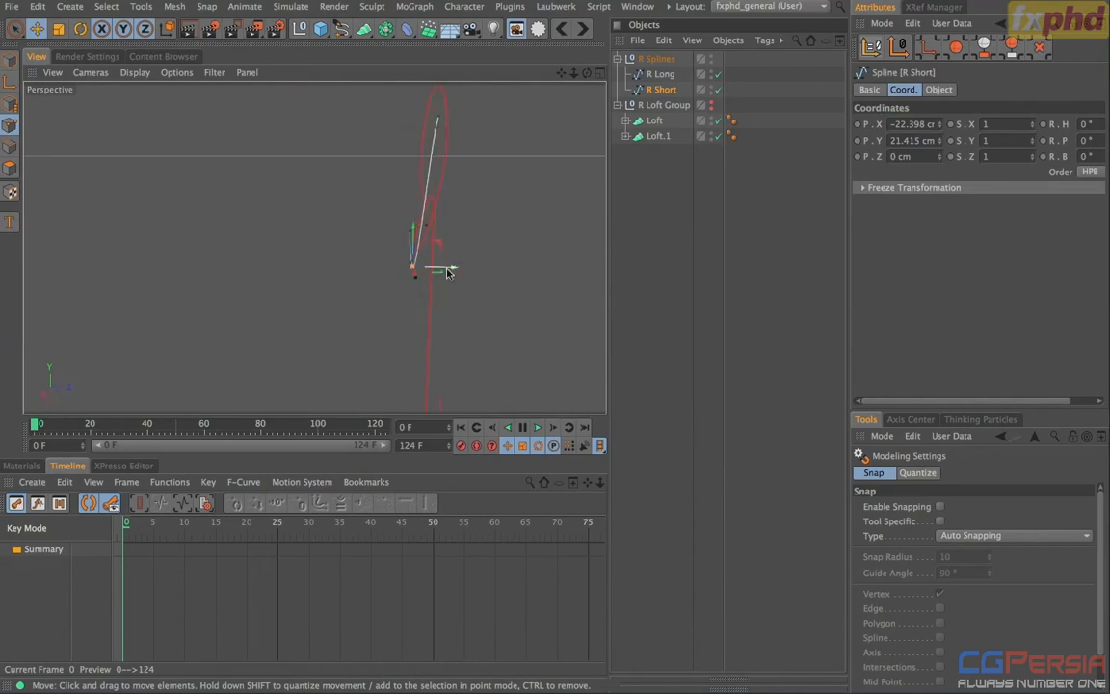
left_click_drag(446, 268, 397, 287)
middle_click_drag(396, 217, 333, 253, "alt")
right_click_drag(333, 252, 292, 251, "alt")
left_click_drag(293, 252, 347, 240, "alt")
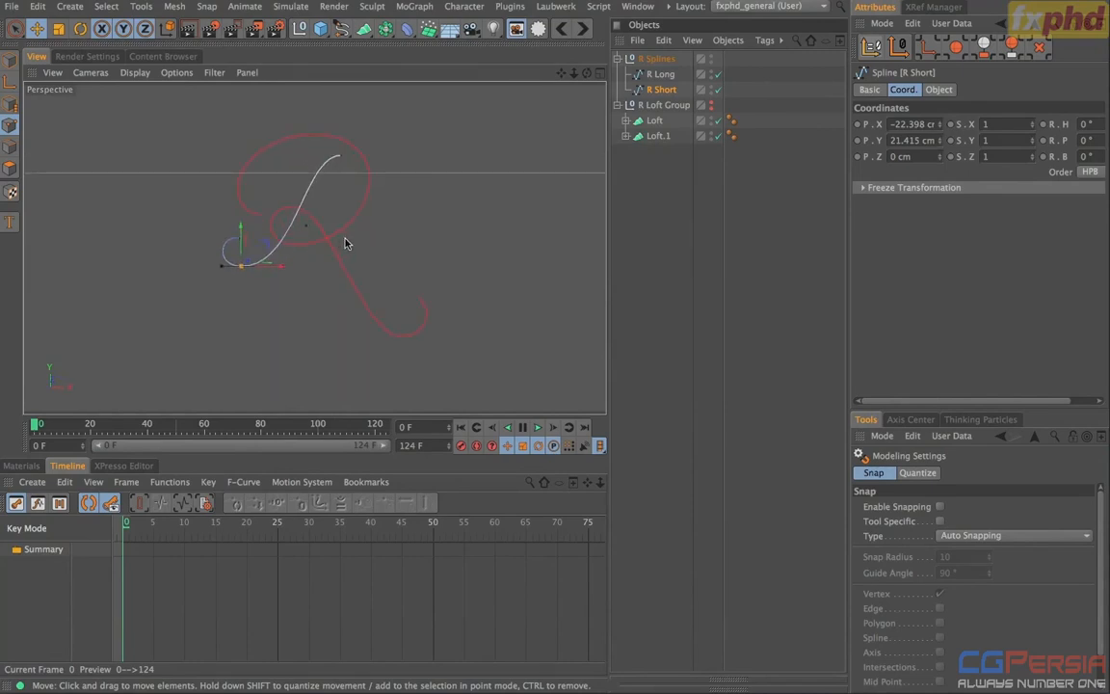
- Add a Plane primitive and rename it R Short01
left_click(664, 195)
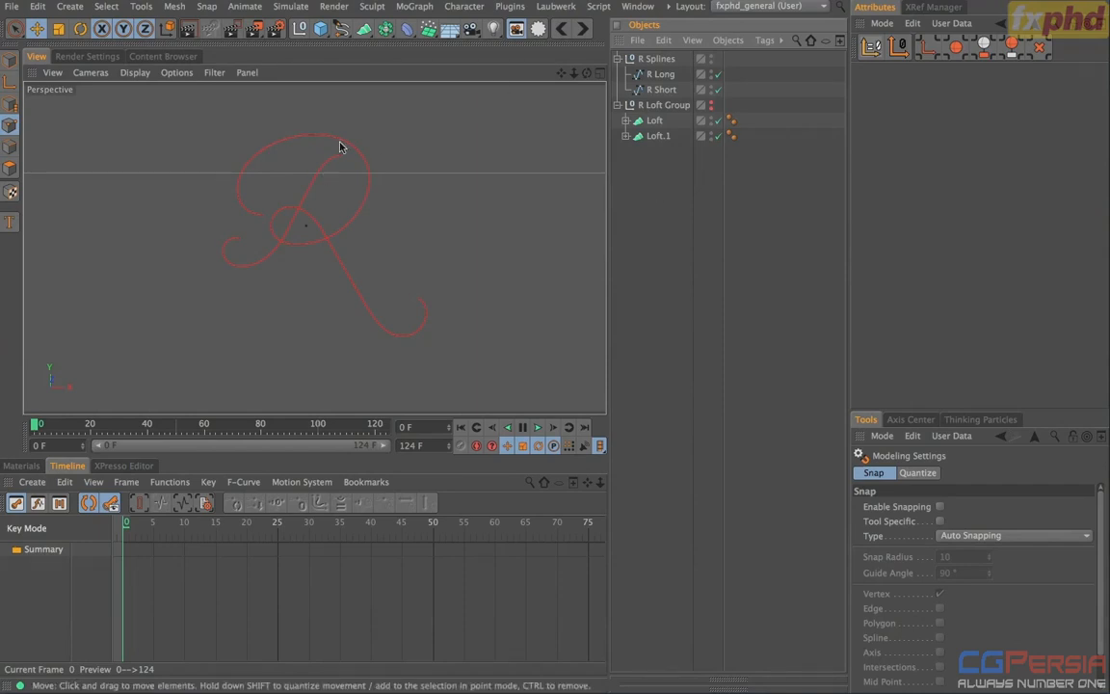
left_click(321, 28)
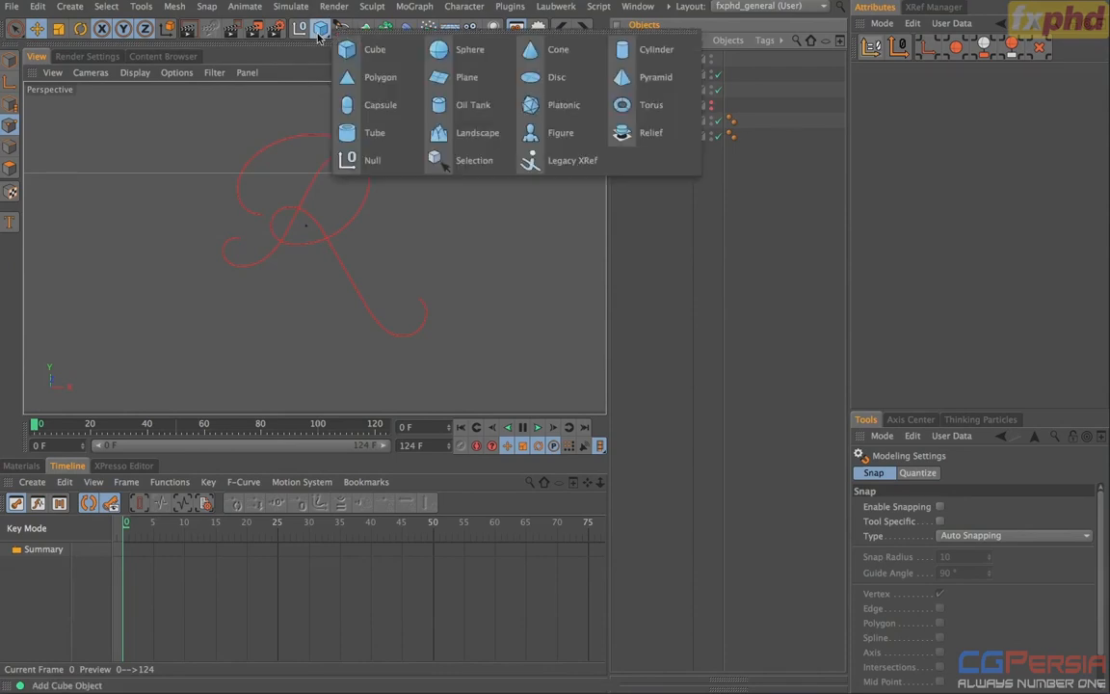
left_click(478, 77)
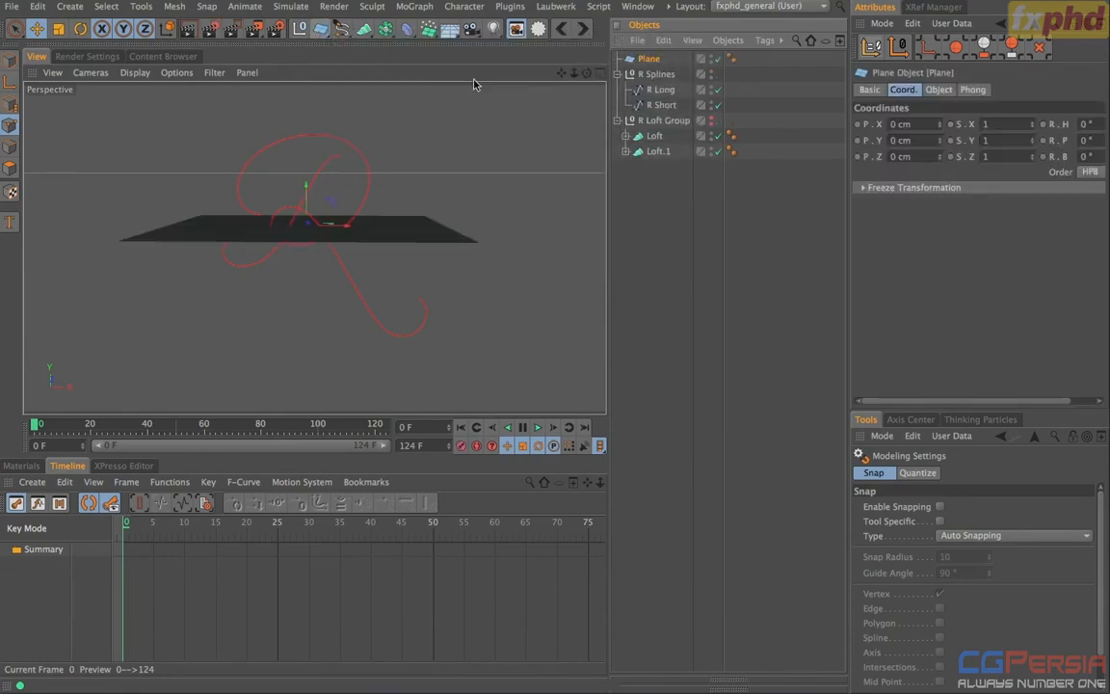
double_click(653, 59)
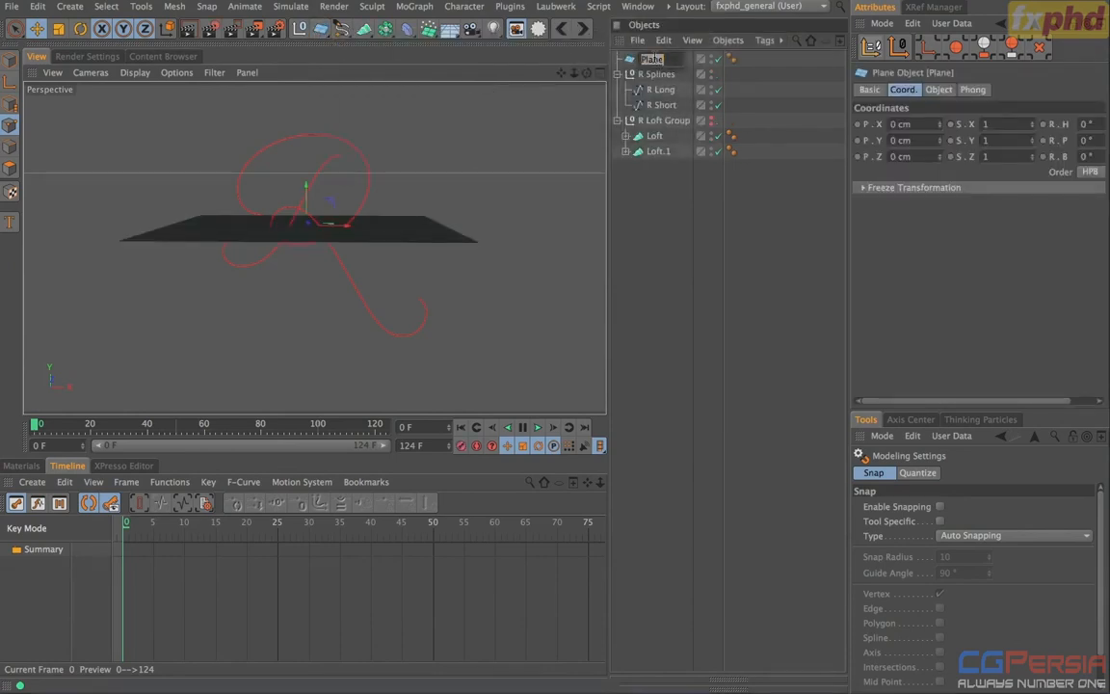
type("R Short01")
key("Return")
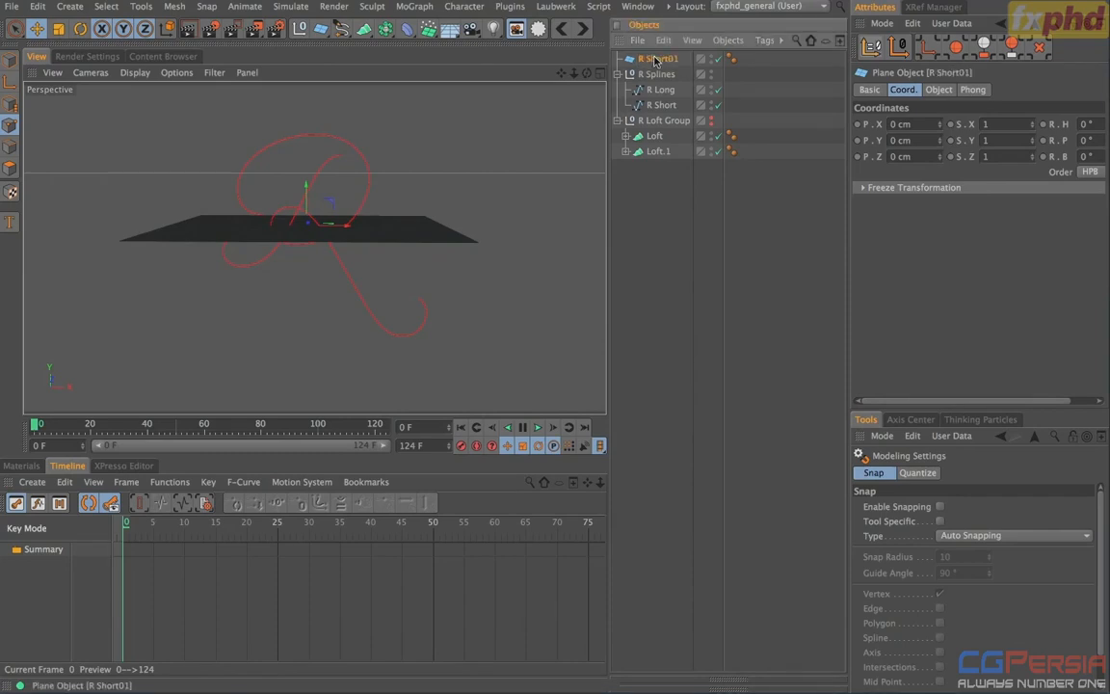
- Set the R Short01 plane to 50 cm width, 2 width segments, 40 height segments and +Z orientation
left_click(947, 91)
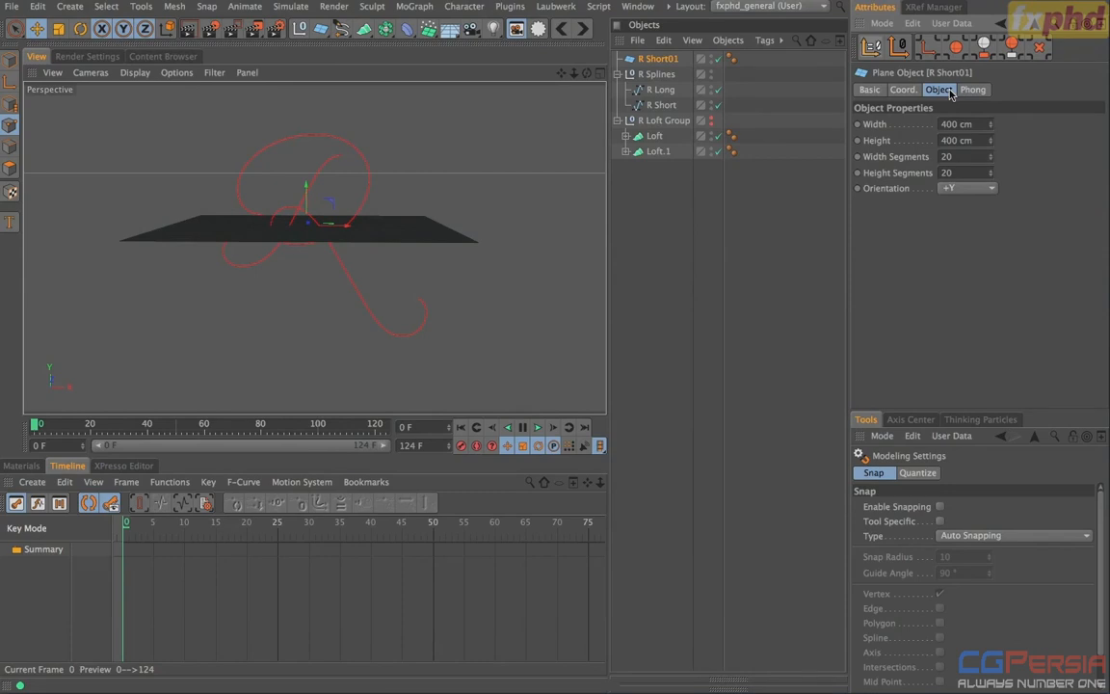
left_click(957, 125)
type("50")
key("Tab")
key("Tab")
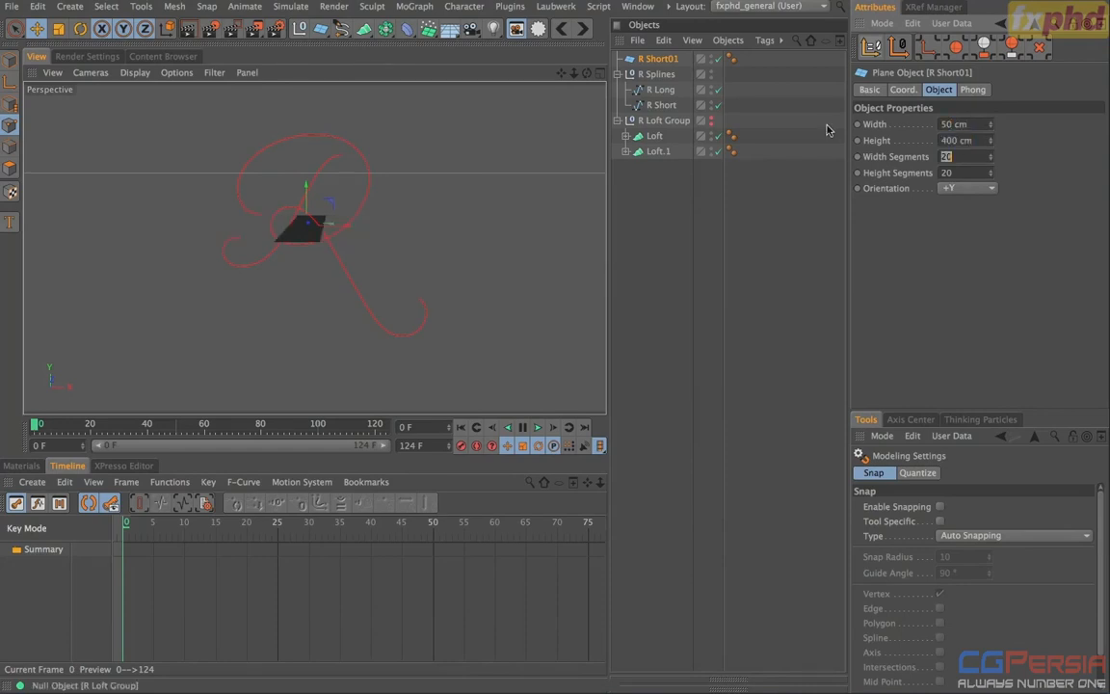
type("2")
key("Tab")
type("40")
key("Tab")
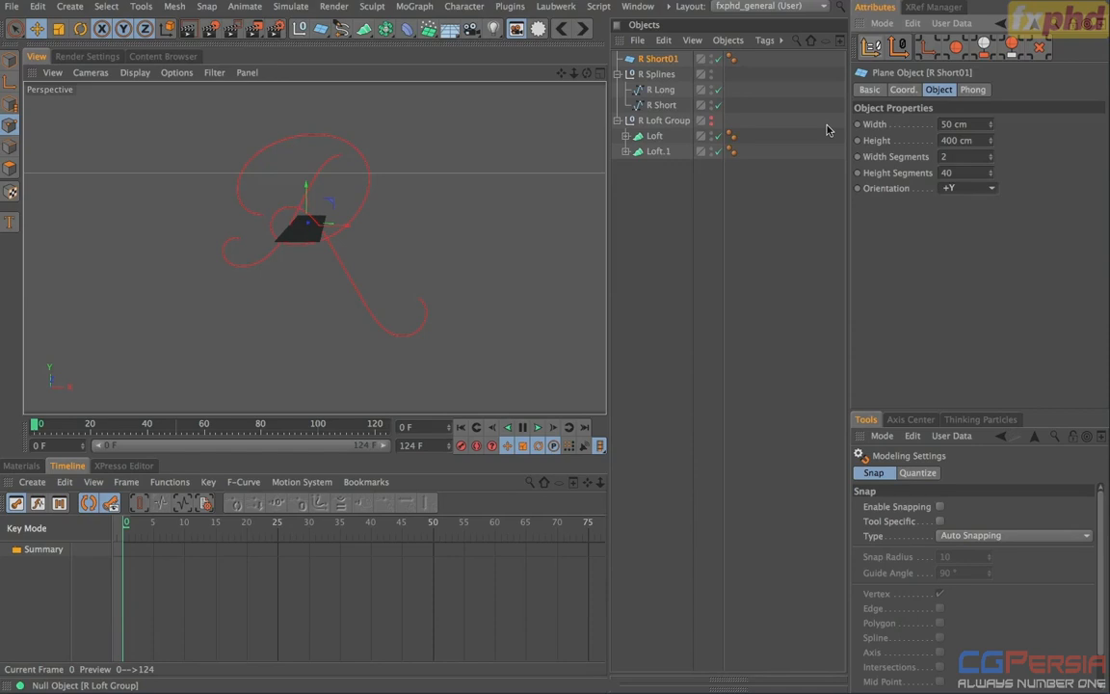
left_click(968, 188)
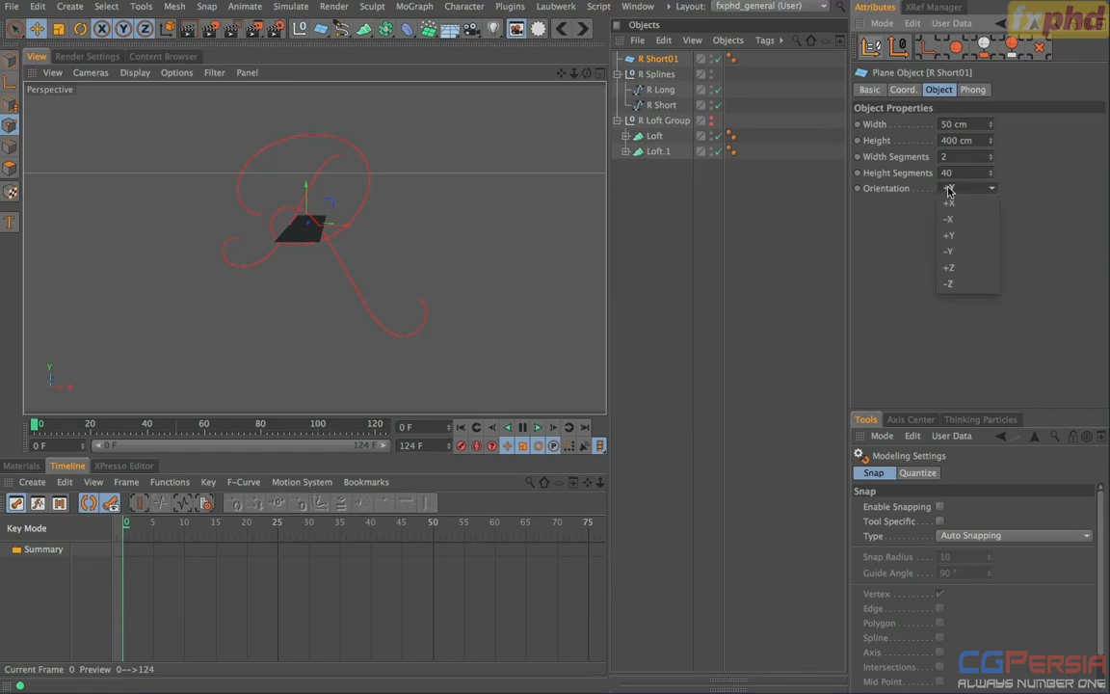
left_click(974, 269)
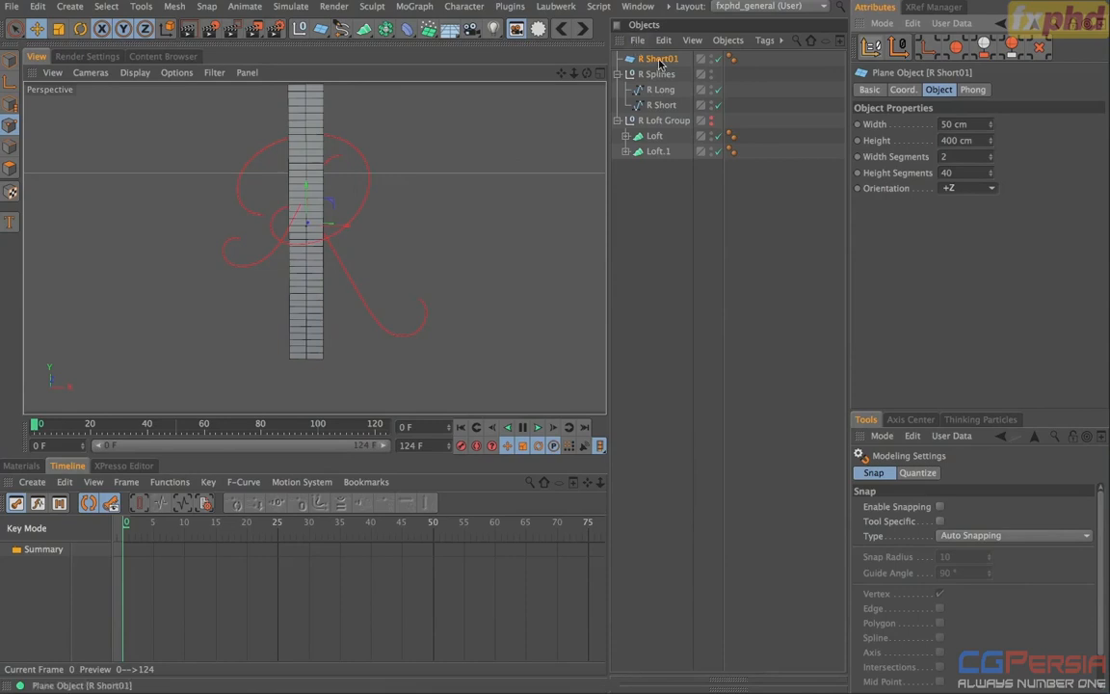
- Move R Short01 below R Loft Group and give it a child Spline Wrap deformer named Spline Wrap RS01
left_click_drag(658, 59, 657, 157)
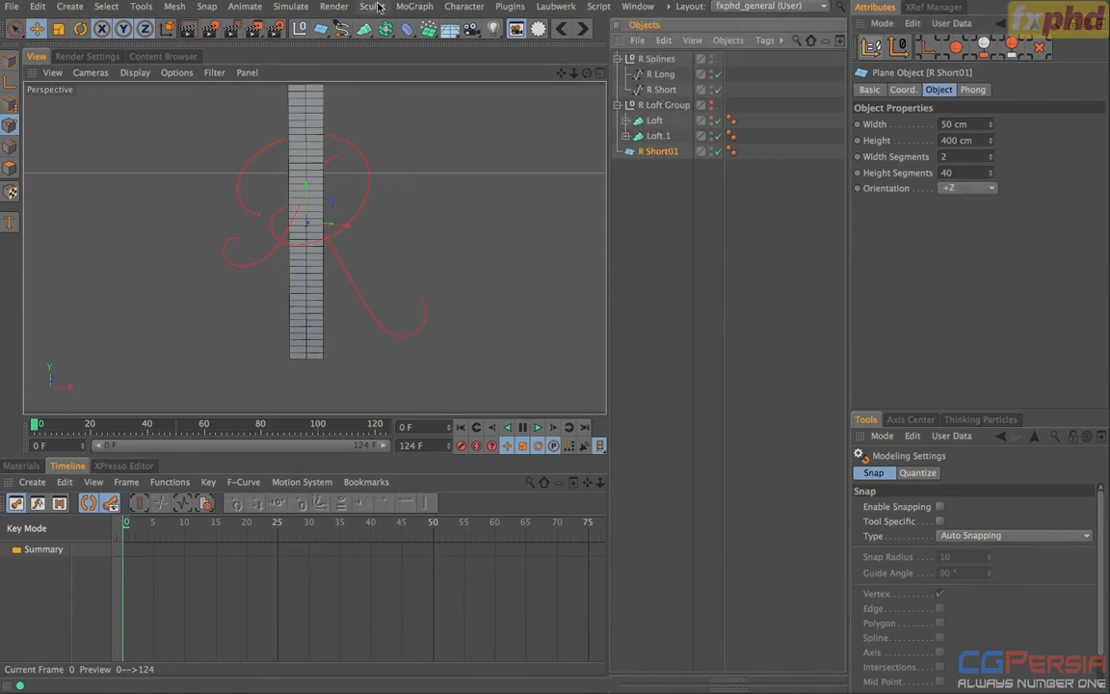
left_click(407, 27)
left_click(594, 188, "shift")
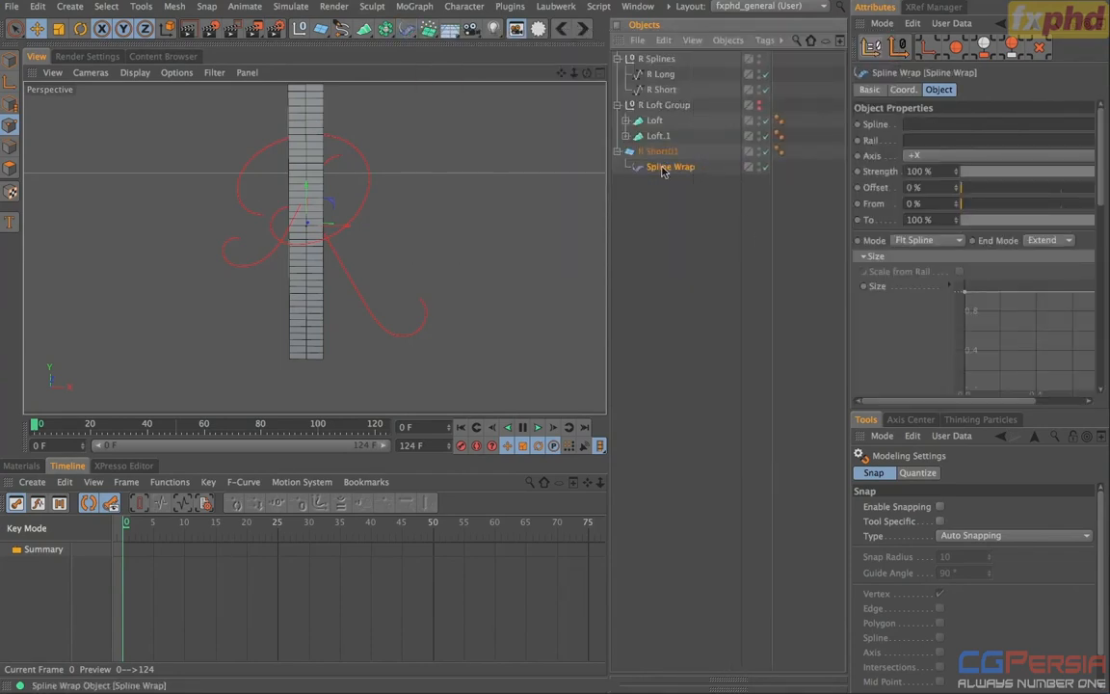
double_click(670, 166)
left_click(703, 168)
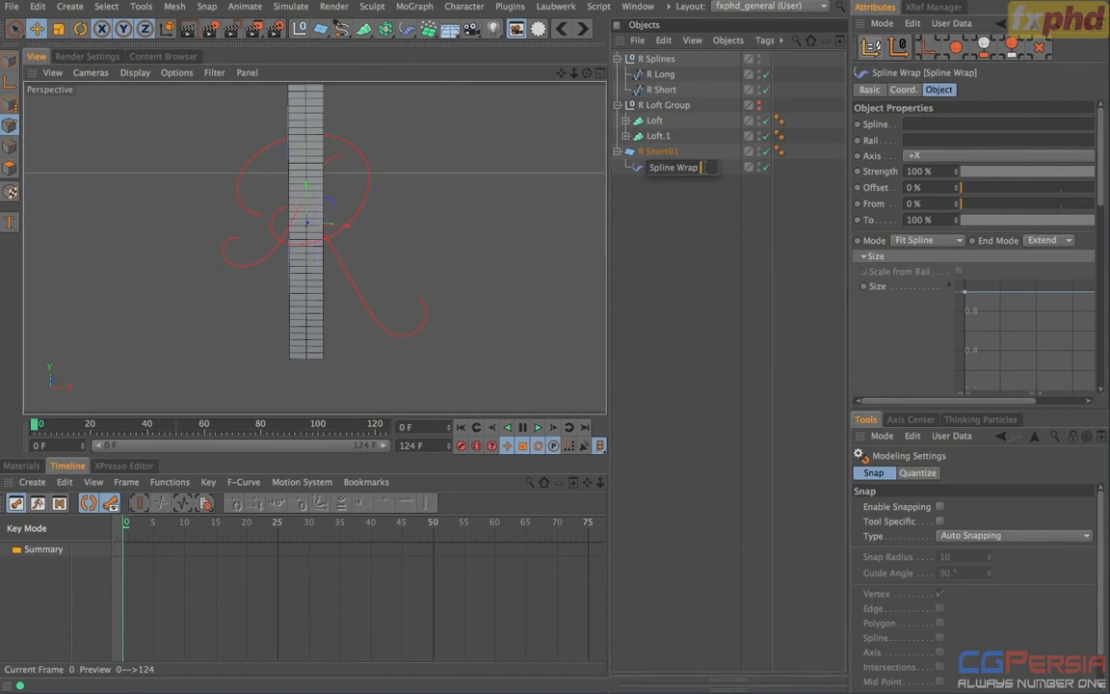
type("RS01")
key("Return")
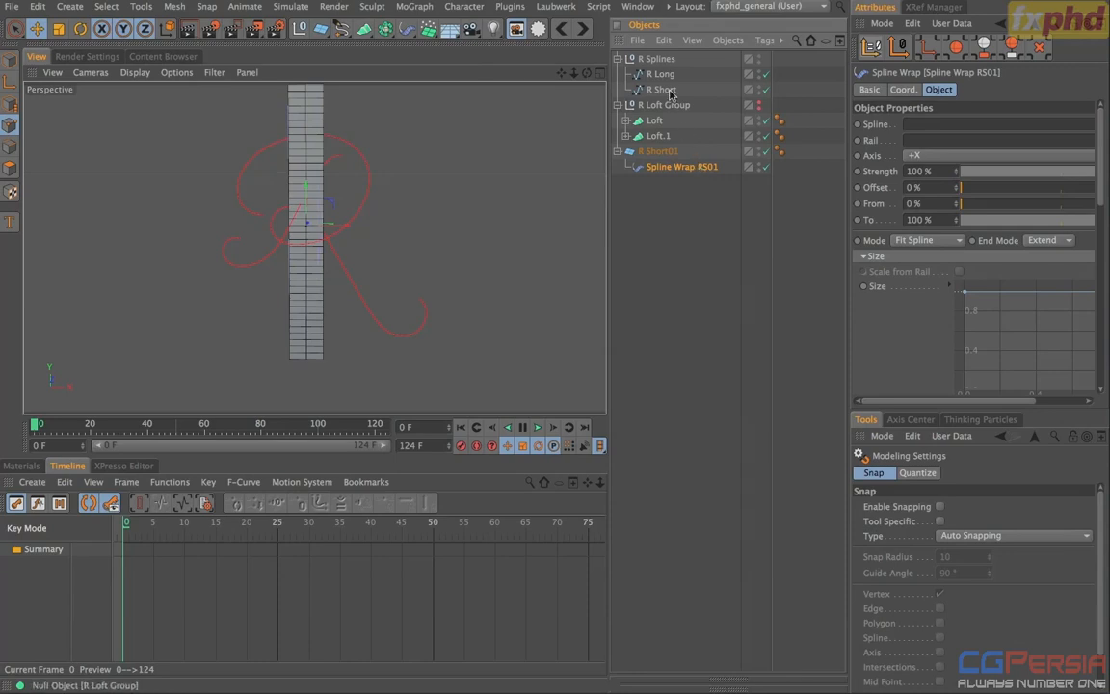
- Assign R Short as the spline of Spline Wrap RS01, with the axis at +Y and the mode at Keep Length
left_click_drag(661, 90, 930, 124)
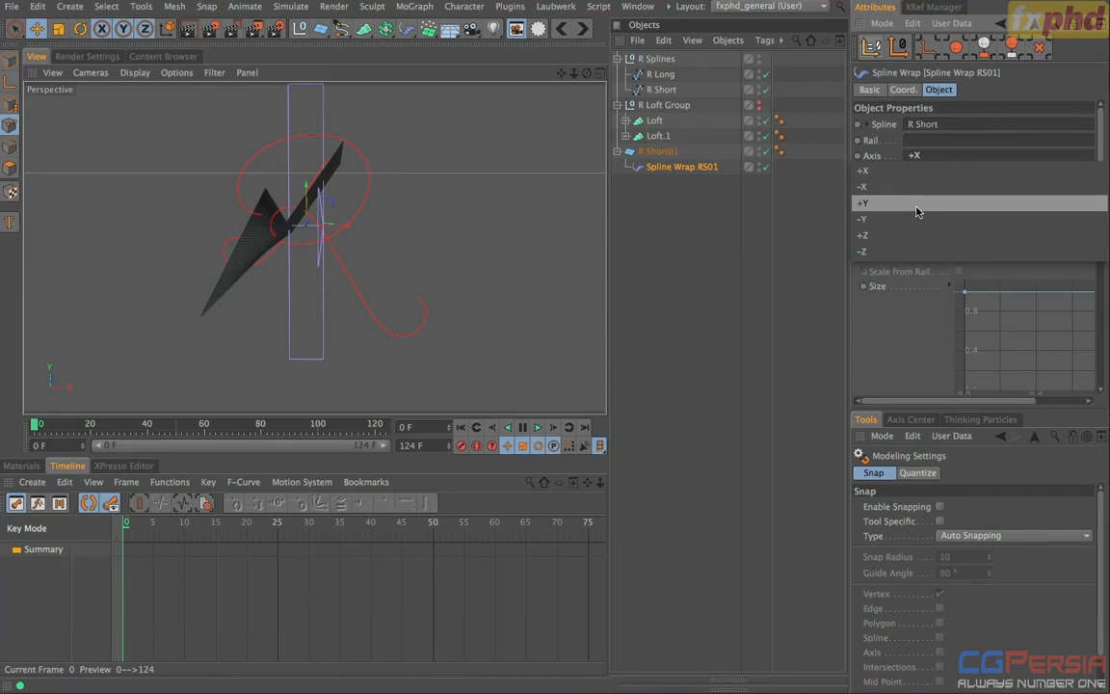
left_click(916, 202)
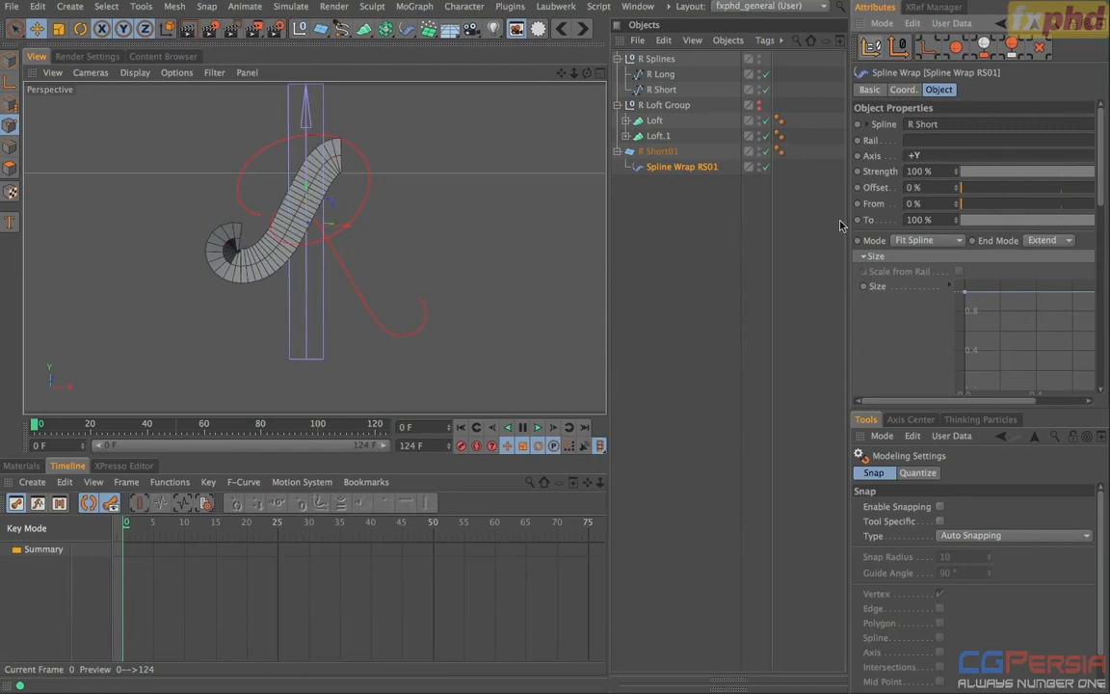
left_click(901, 239)
left_click(920, 271)
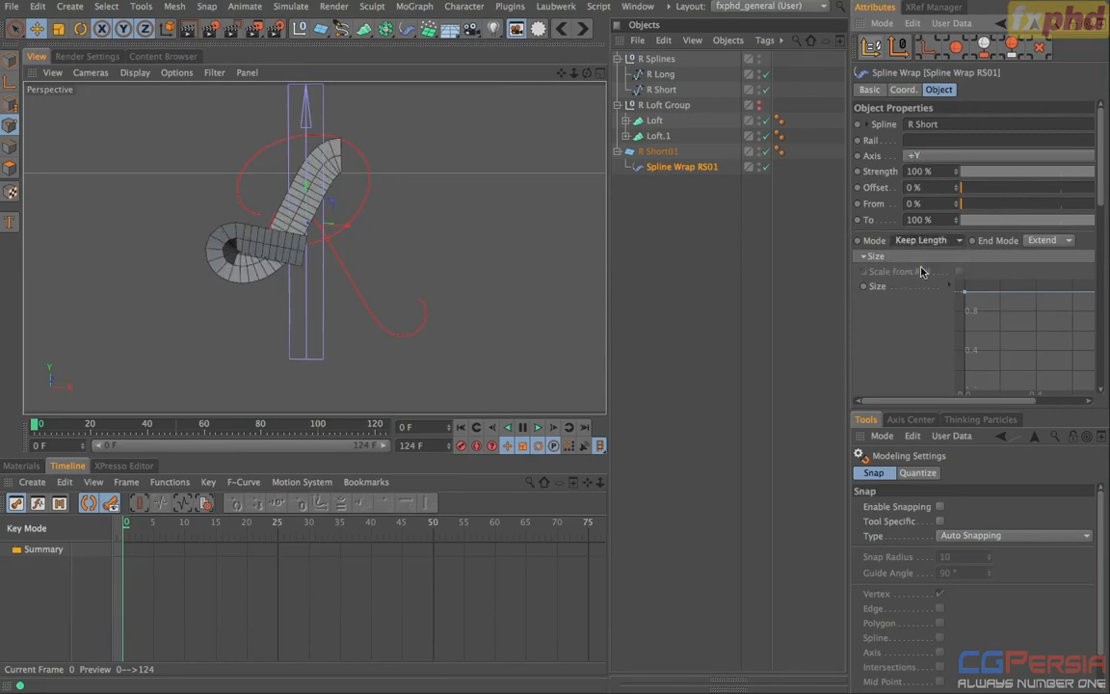
mouse_move(959, 189)
left_mouse_down()
mouse_move(1012, 191)
mouse_move(959, 190)
left_mouse_up()
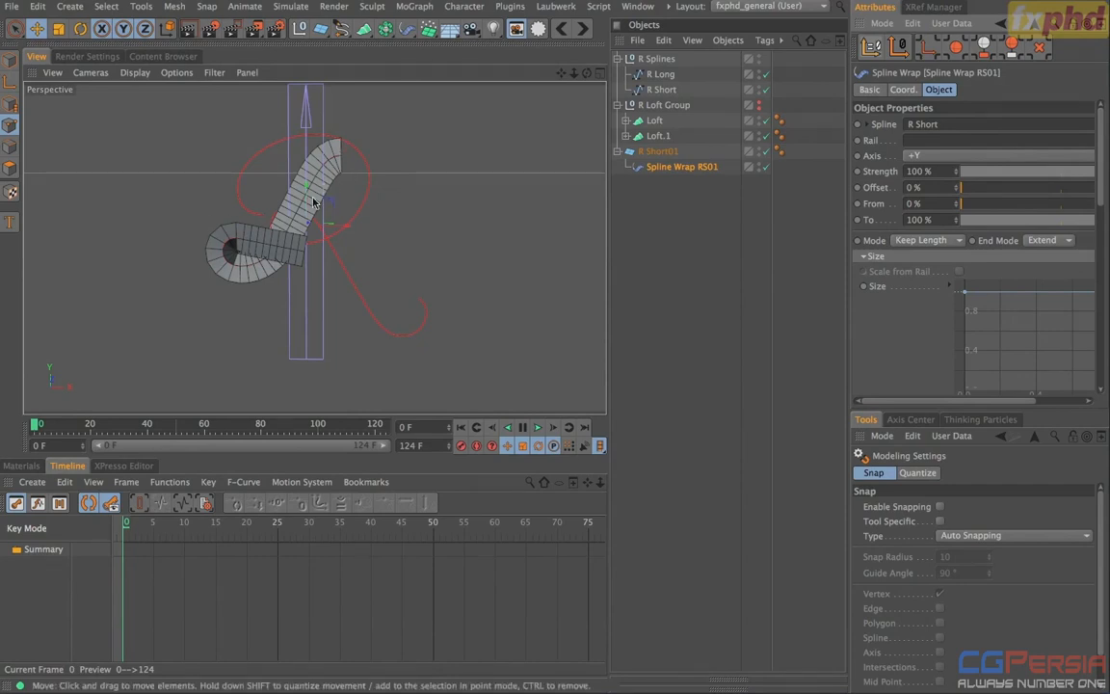
- Set the height of the R Short01 plane to 300 cm
left_click(651, 152)
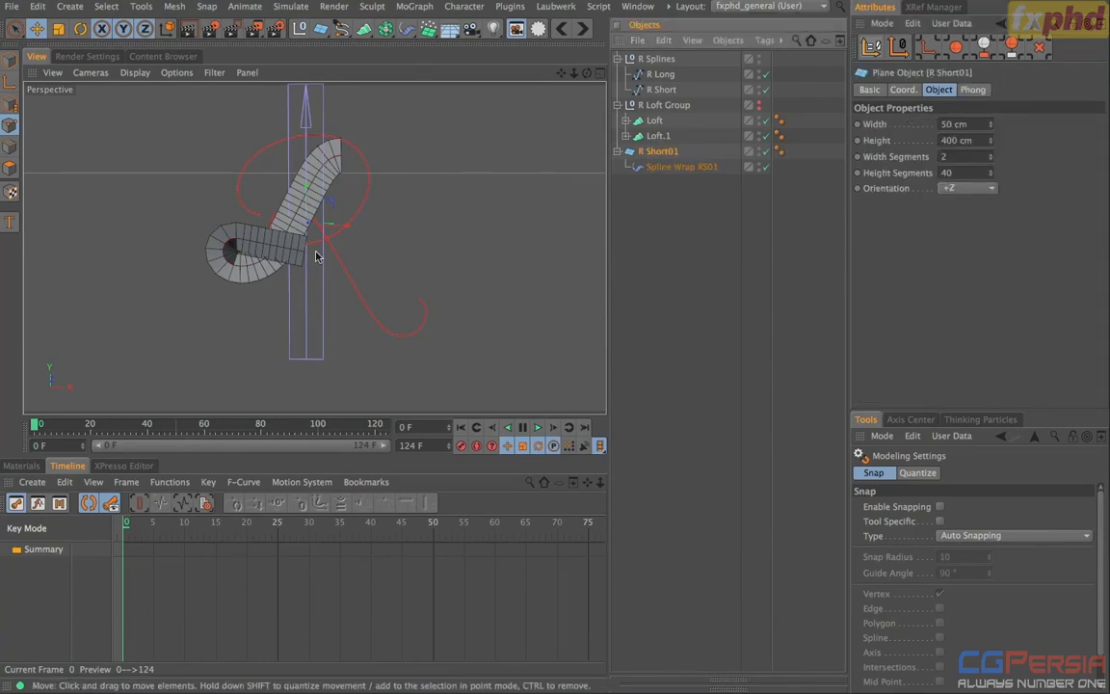
left_click_drag(989, 142, 771, 131)
type("300")
key("Return")
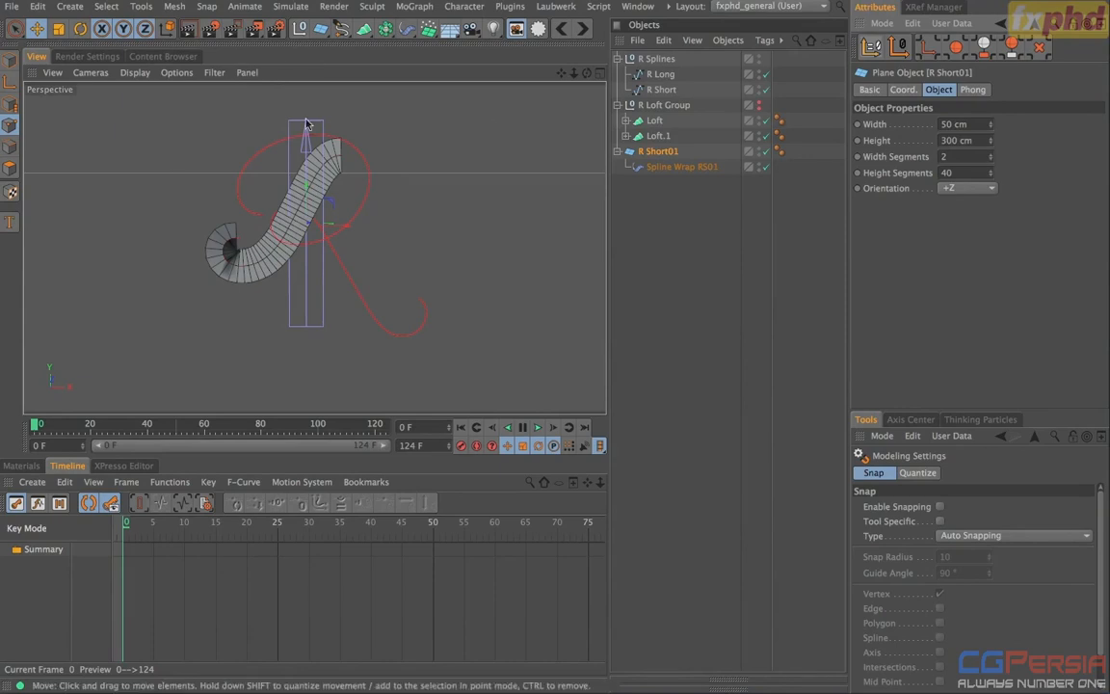
- Make R Loft Group visible for comparison in the Front view and hide Spline Wrap RS01 in the editor
left_click(759, 106)
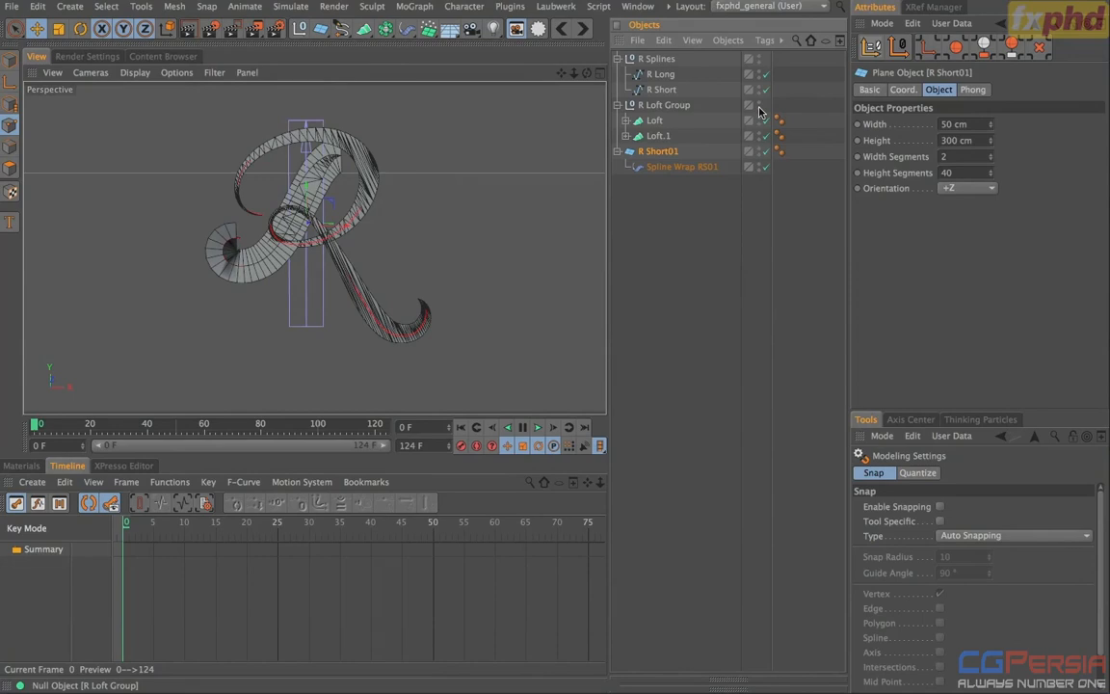
key("F4")
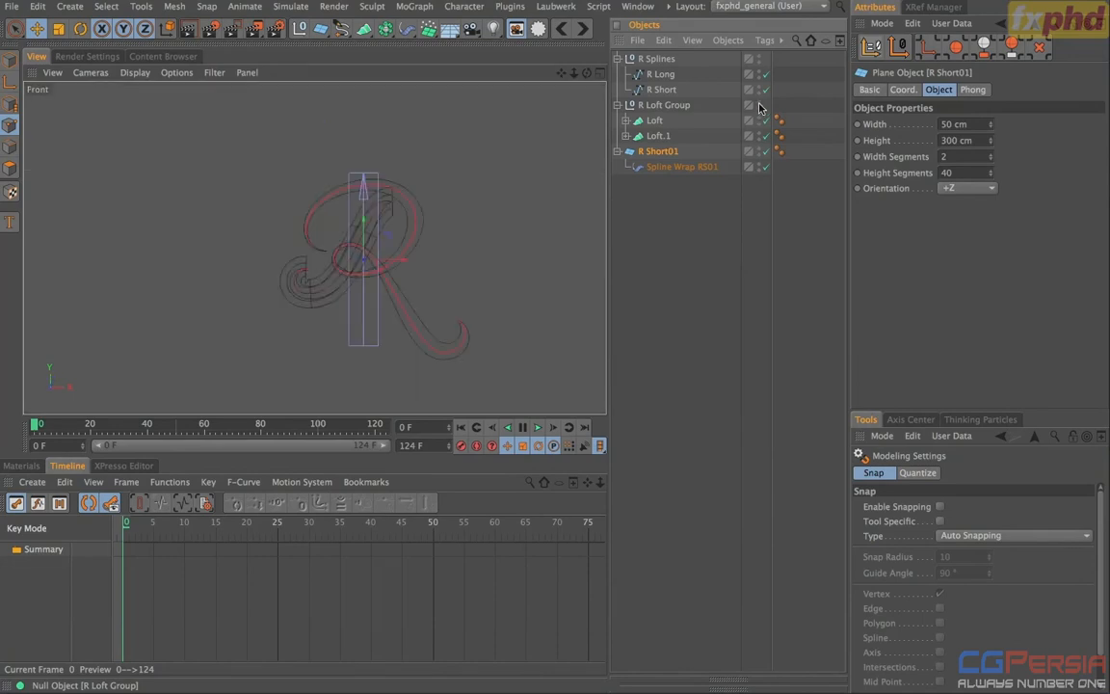
key("h")
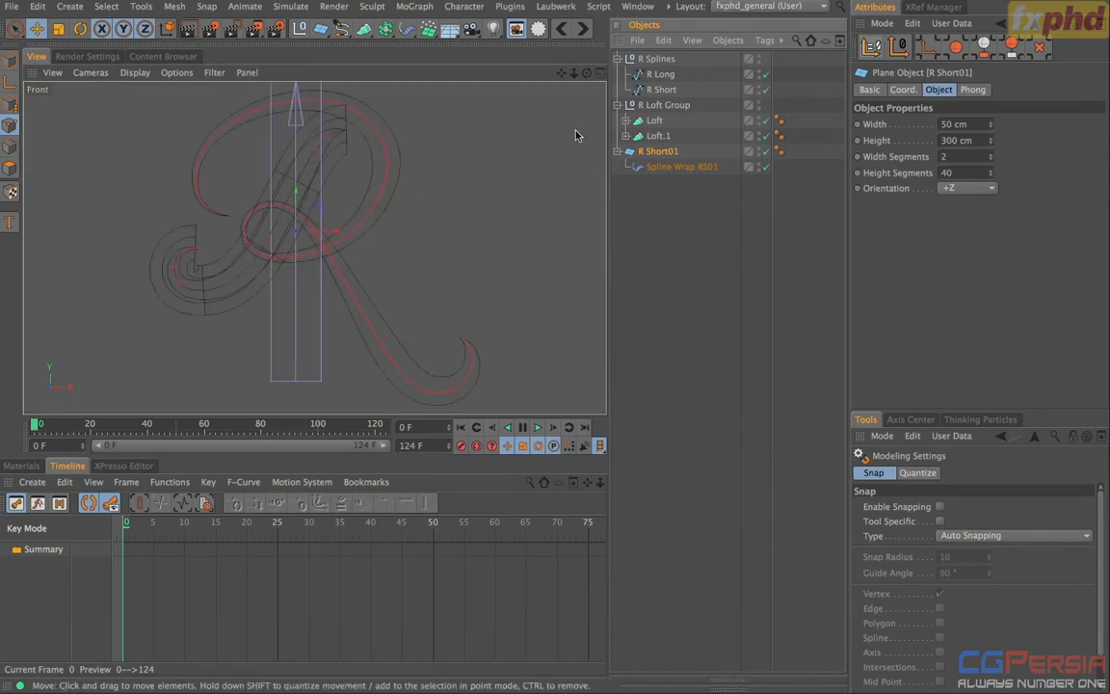
left_click(681, 166)
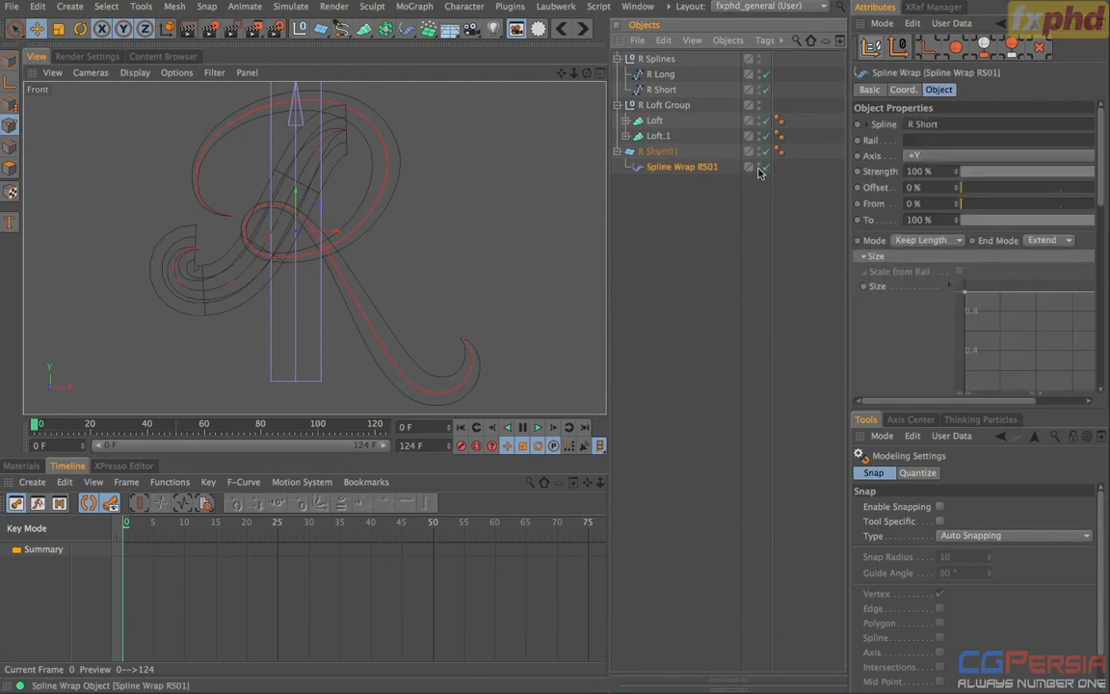
left_click(761, 167)
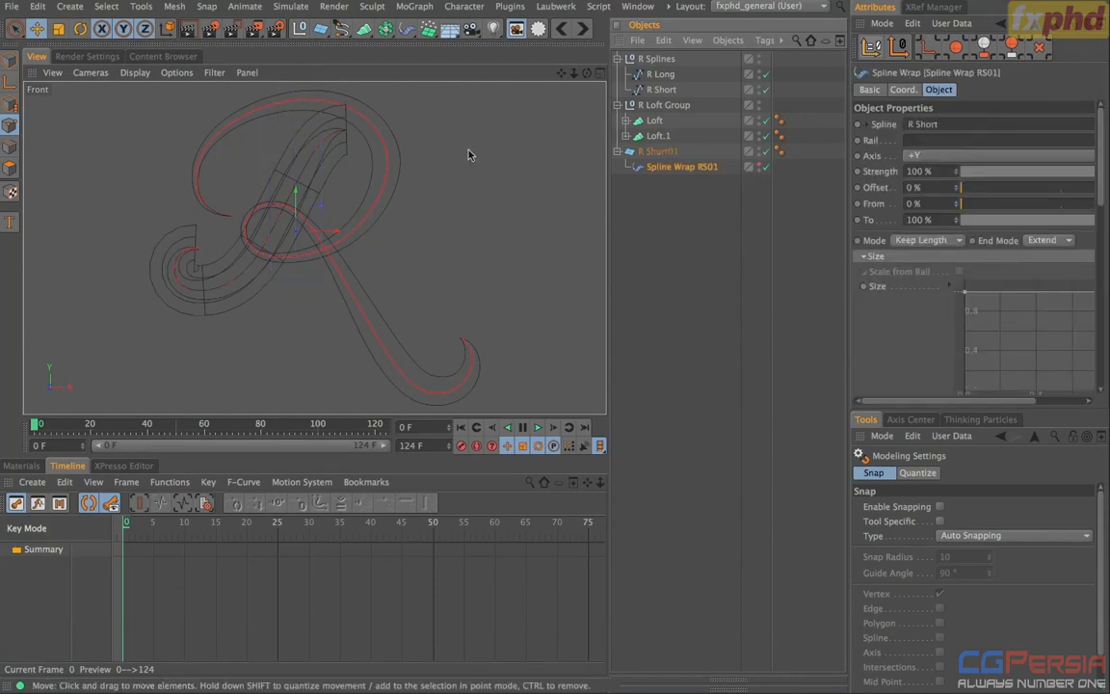
- Enlarge the attributes area and shape Spline Wrap RS01's Size curve into an arch that falls to 0 at both ends
left_click(860, 439, "ctrl")
left_click_drag(852, 421, 777, 426)
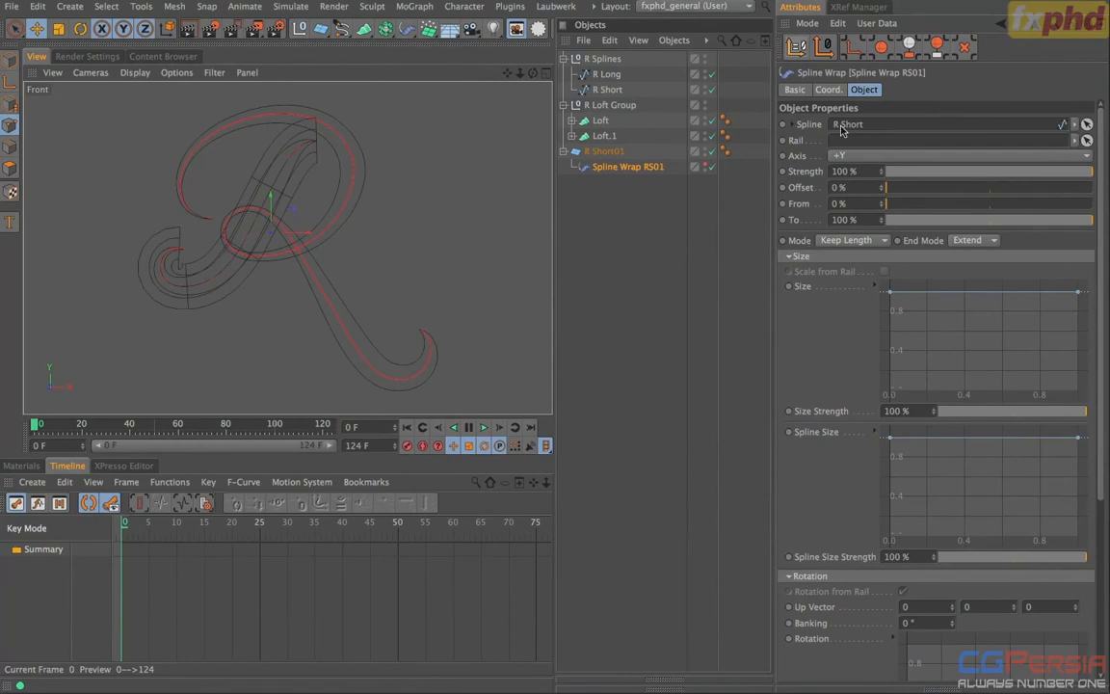
left_click(802, 257)
left_click(807, 272)
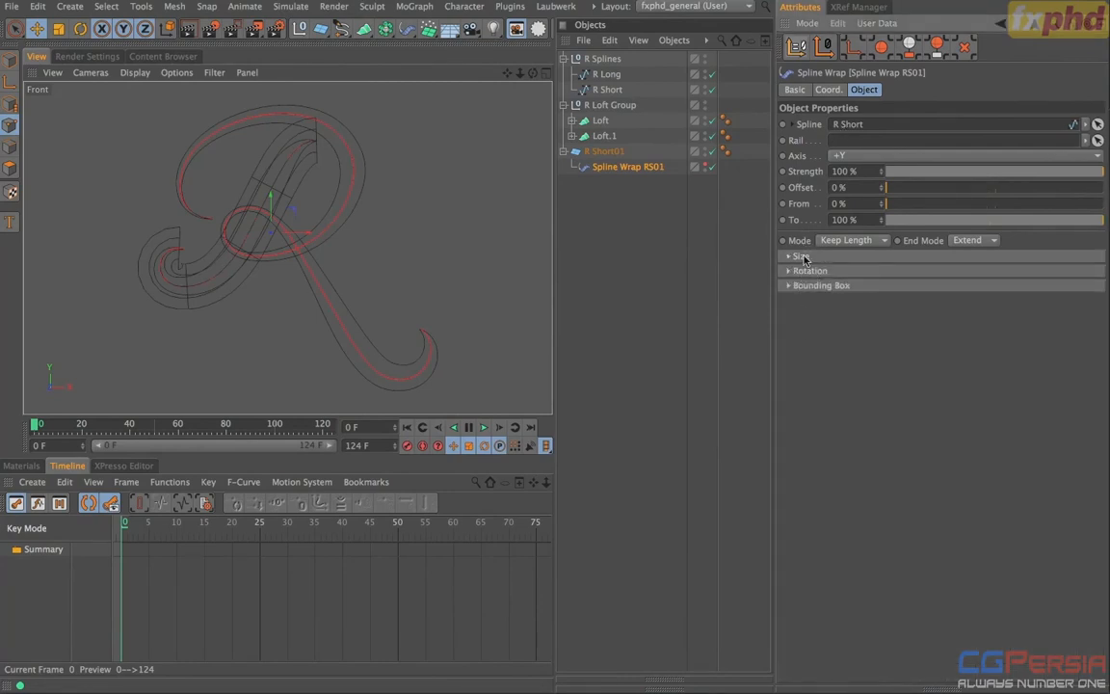
left_click(801, 256)
left_click_drag(888, 292, 718, 255)
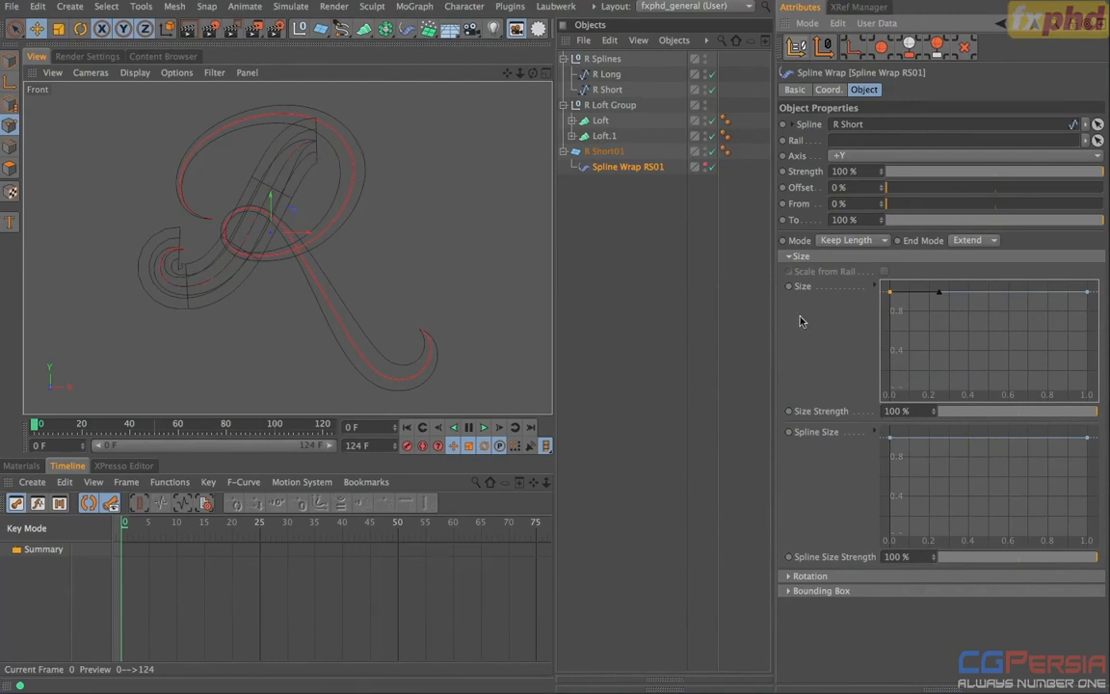
left_click_drag(889, 292, 903, 318)
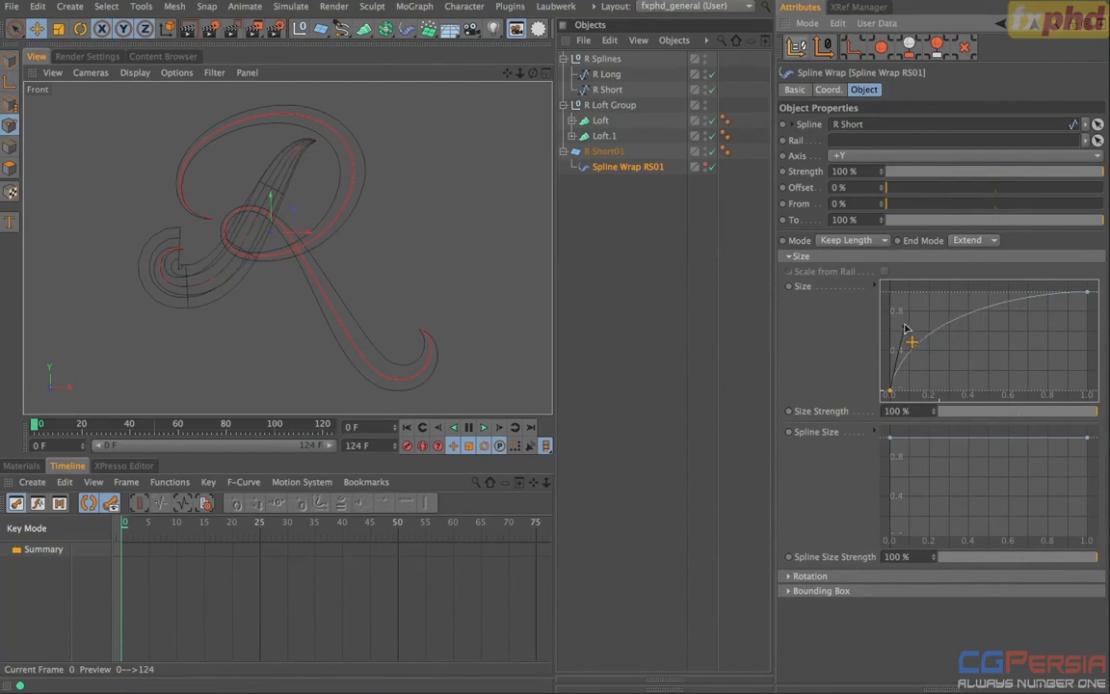
left_click_drag(1089, 292, 1057, 335)
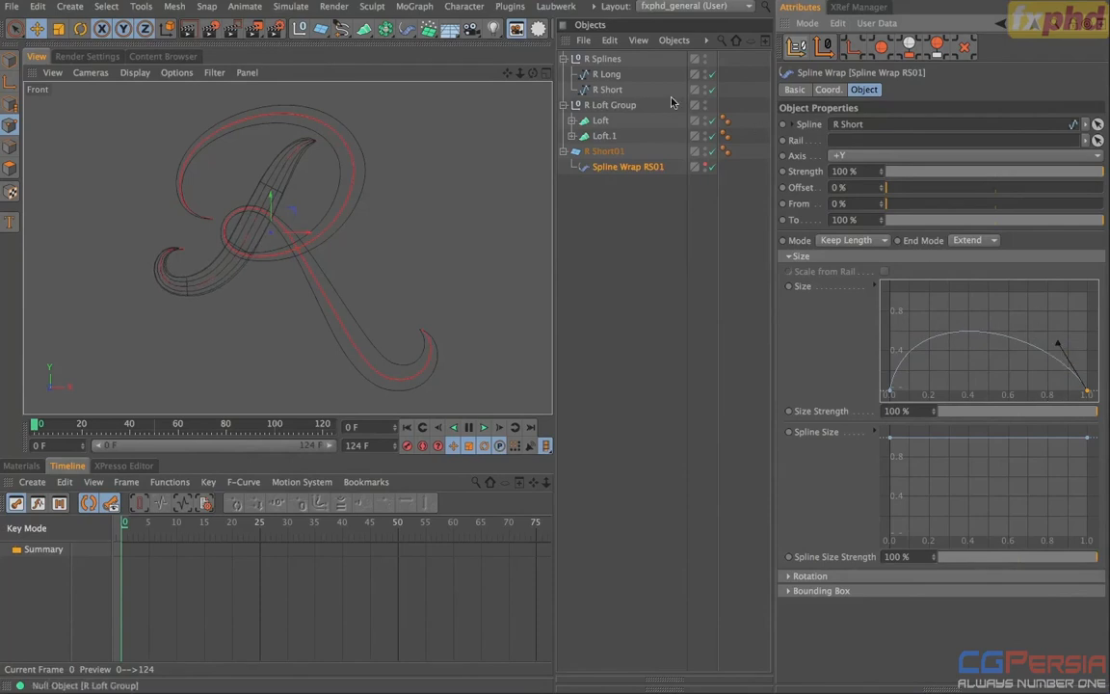
- Turn Use Color on for Loft and Loft.1 and give both a red display color
left_click(601, 121)
left_click(604, 136, "shift")
left_click(794, 89)
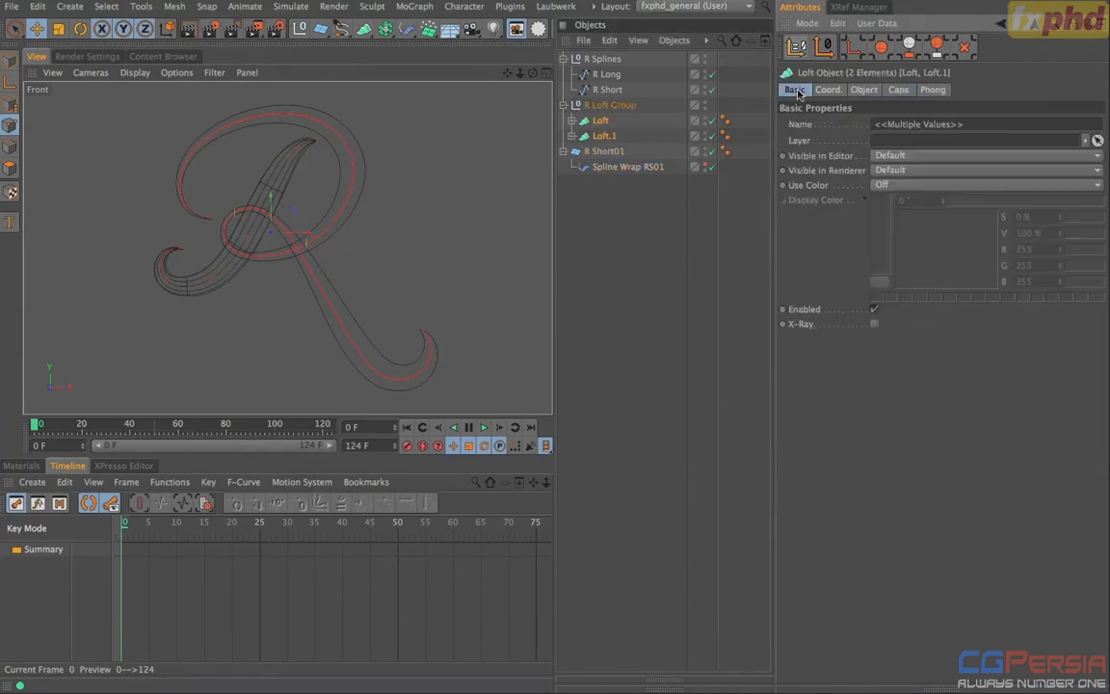
left_click(902, 184)
left_click(910, 231)
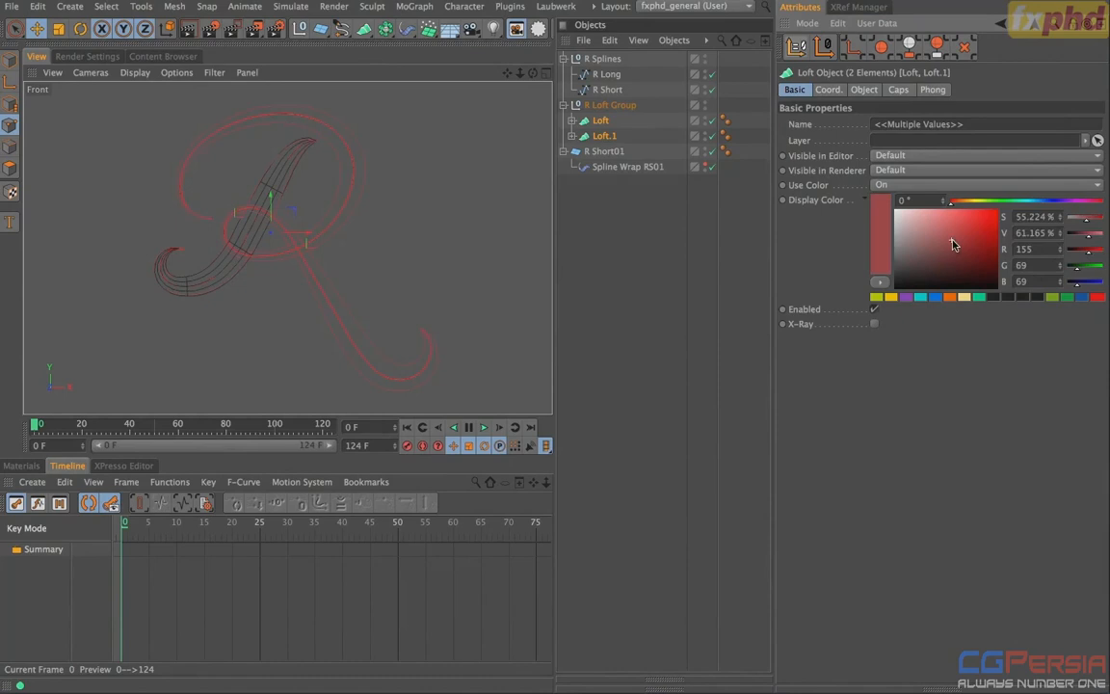
- Raise the tangents at both ends of Spline Wrap RS01's Size curve to make the short stroke fuller in the middle
left_click(605, 152)
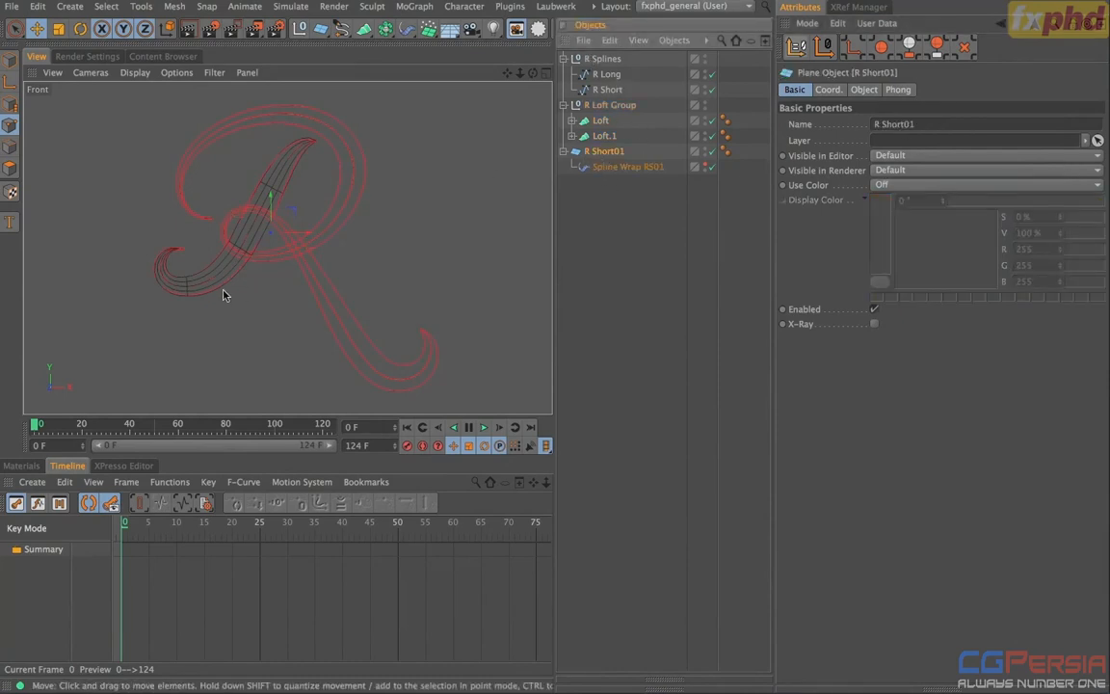
scroll(223, 257, "up", 5)
scroll(342, 236, "down", 3)
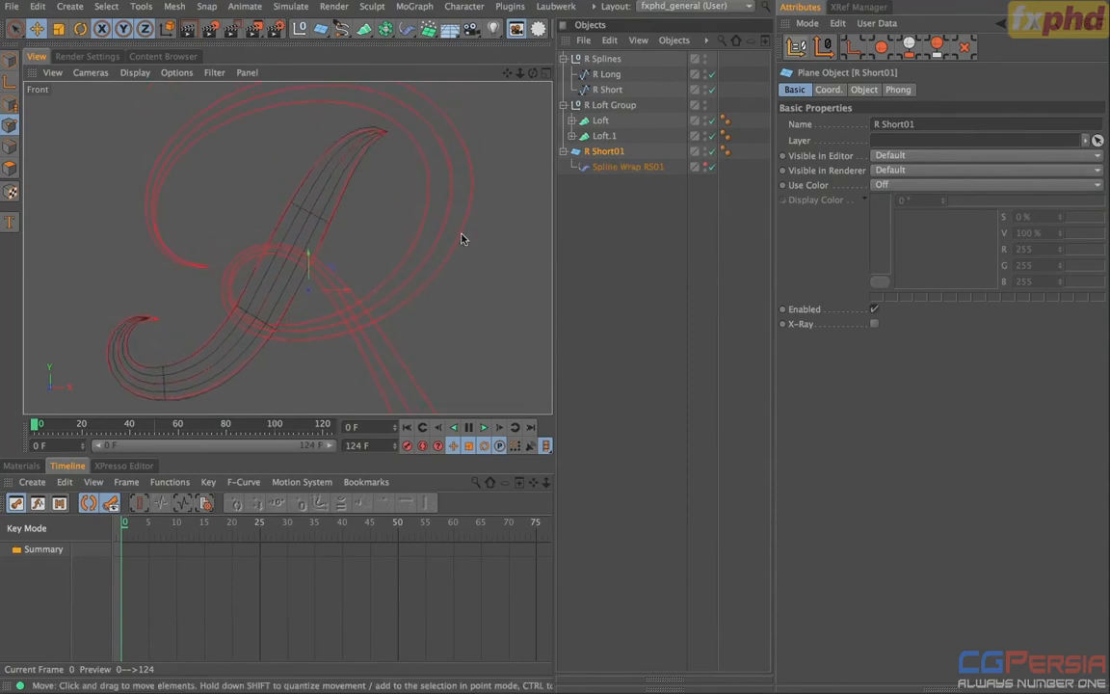
left_click(617, 166)
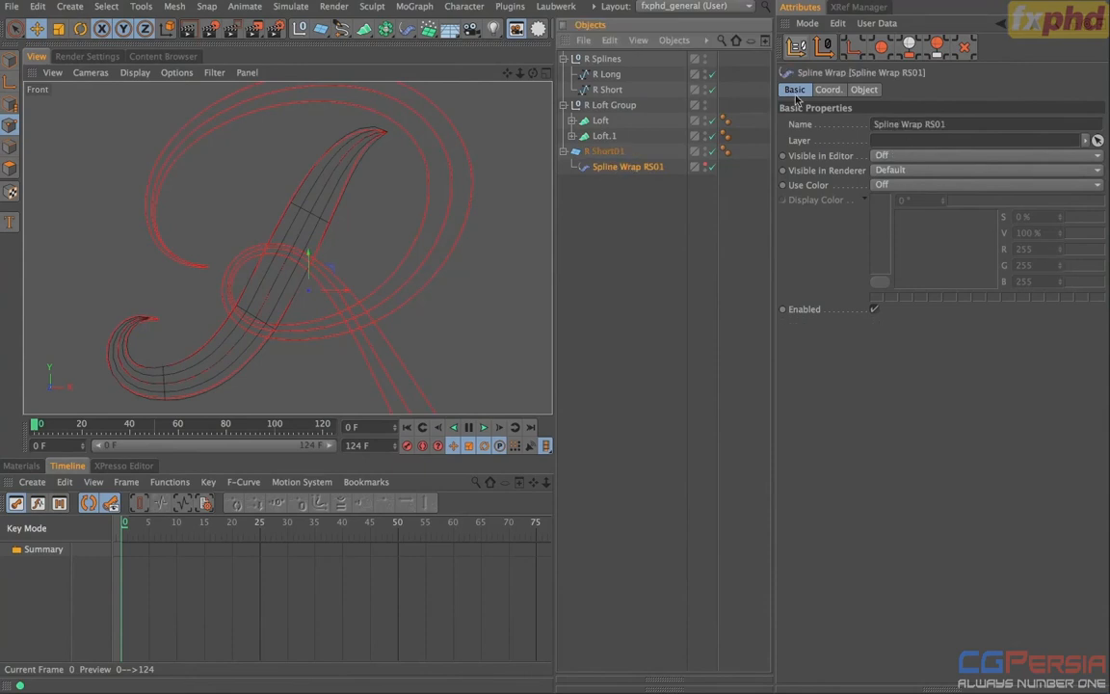
left_click(863, 90)
left_click_drag(1056, 345, 1023, 299)
left_click(890, 390)
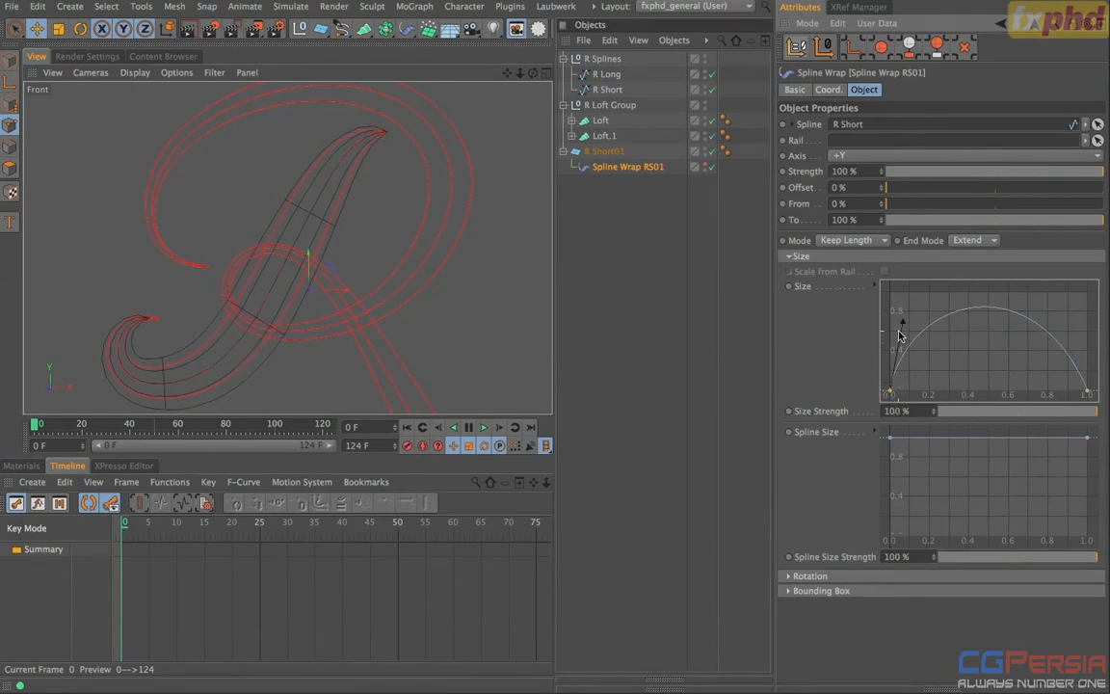
left_click_drag(904, 321, 918, 306)
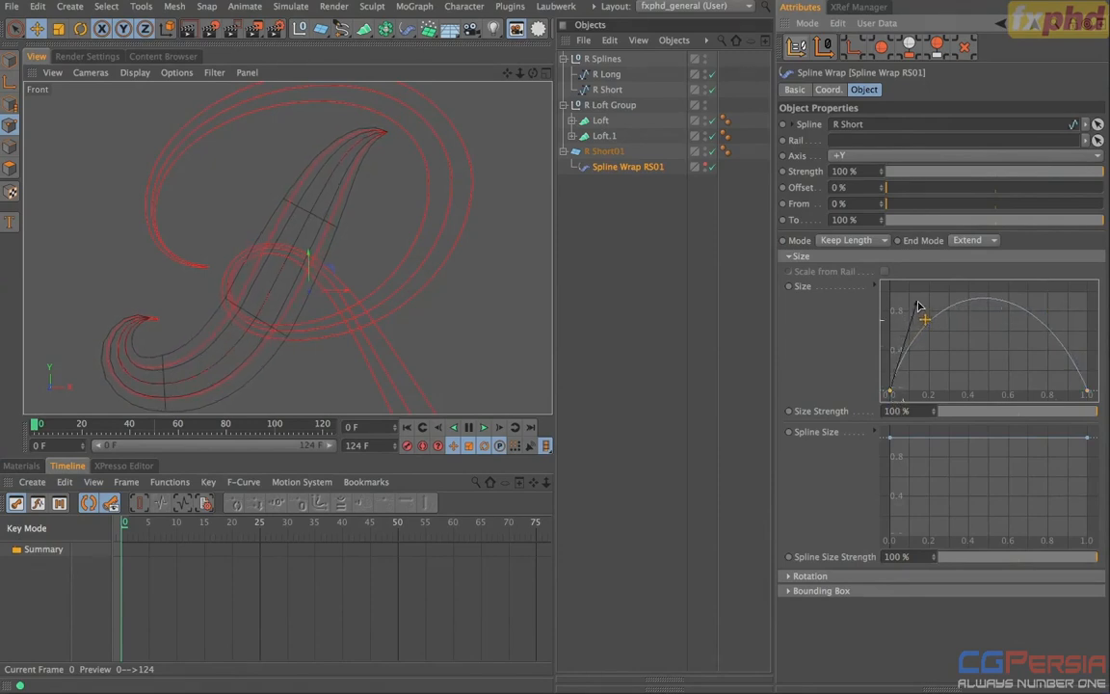
- Set the width of the R Short01 plane to 35 cm
left_click(605, 152)
left_click(901, 125)
type("35")
key("Return")
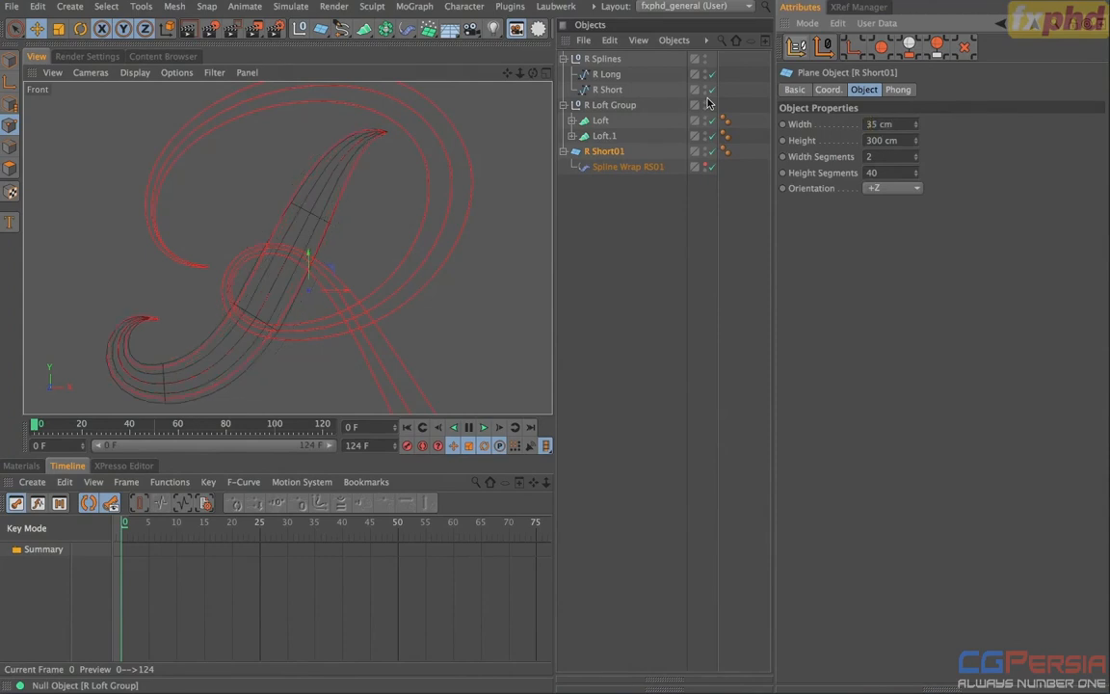
- Fine-tune both end tangents of Spline Wrap RS01's Size curve so the short stroke matches the red loft outline
left_click(617, 168)
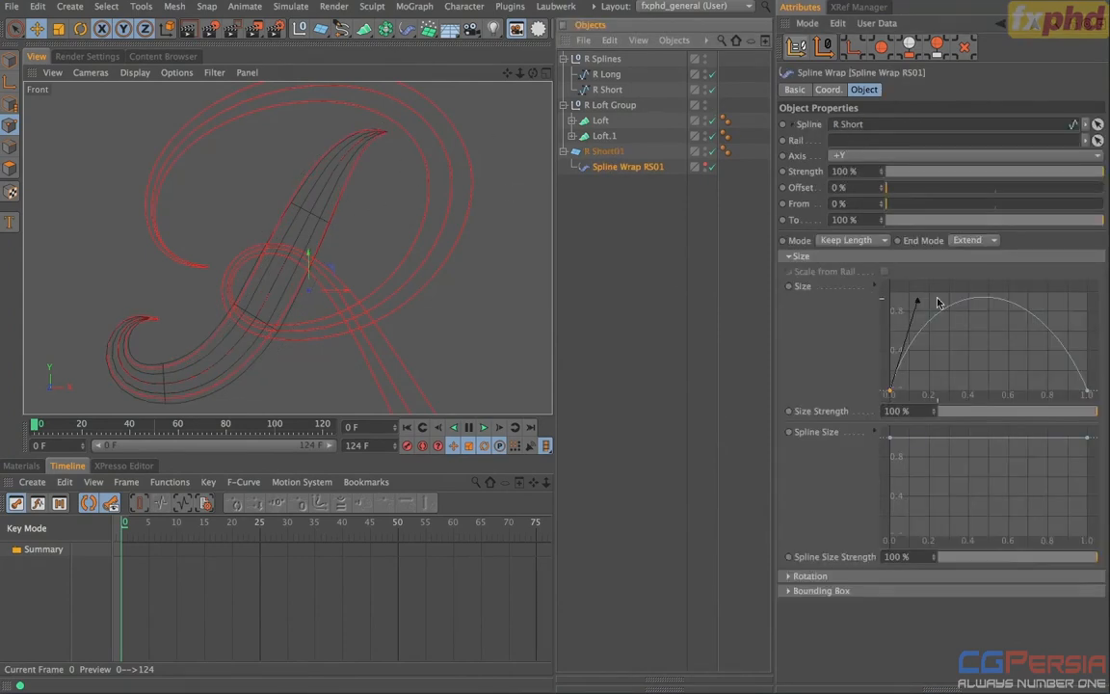
left_click_drag(917, 299, 928, 291)
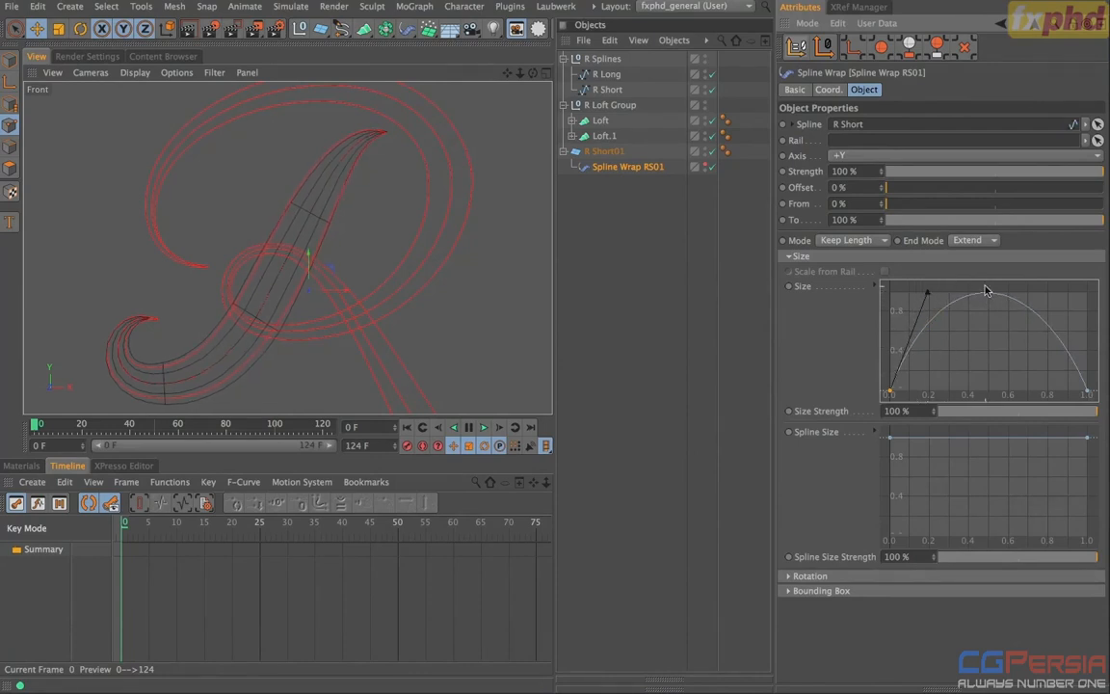
left_click(1087, 391)
mouse_move(1047, 299)
left_mouse_down()
mouse_move(1022, 312)
mouse_move(1040, 317)
left_mouse_up()
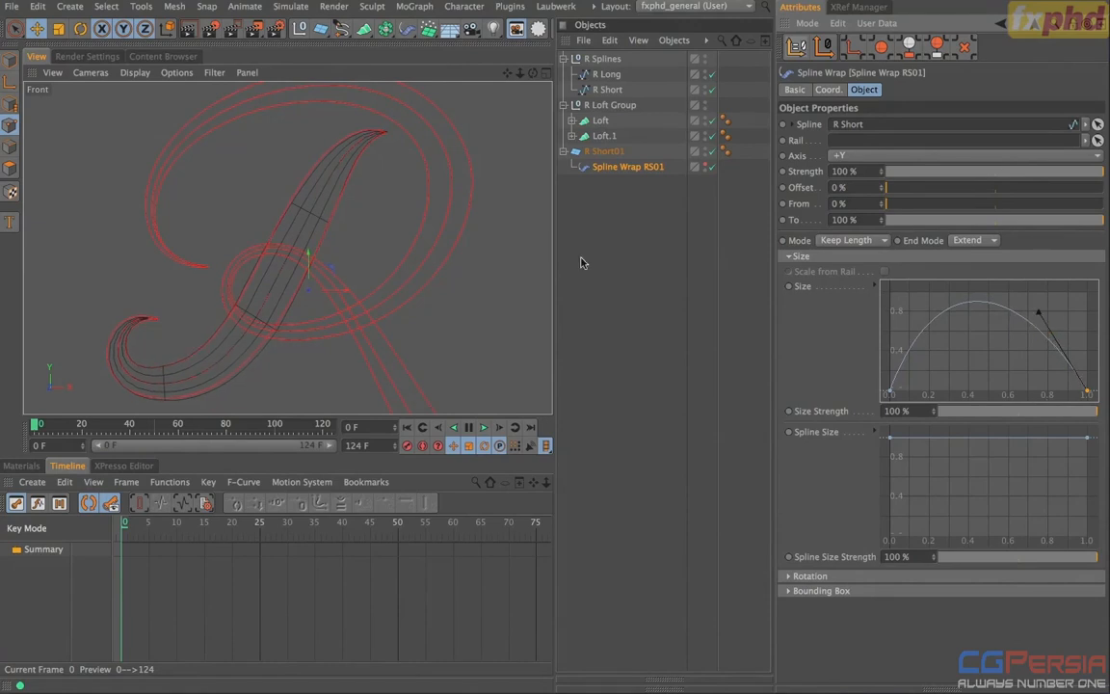
- Hide R Loft Group from rendering and preview-render the short stroke in the Perspective view
key("F1")
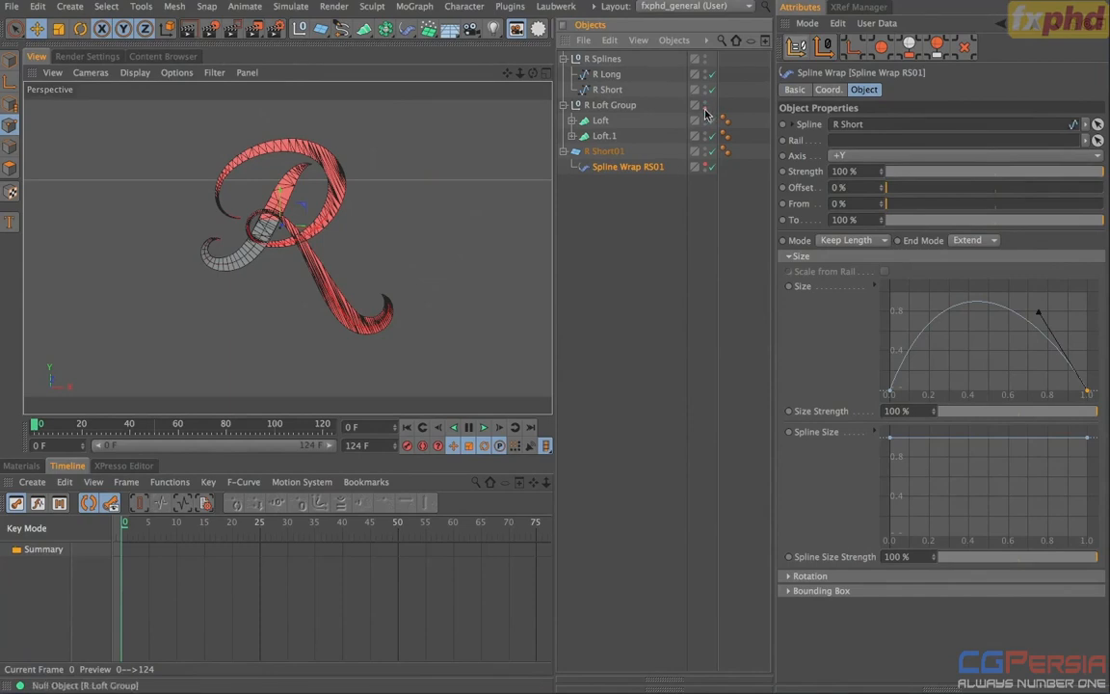
key("ctrl+r")
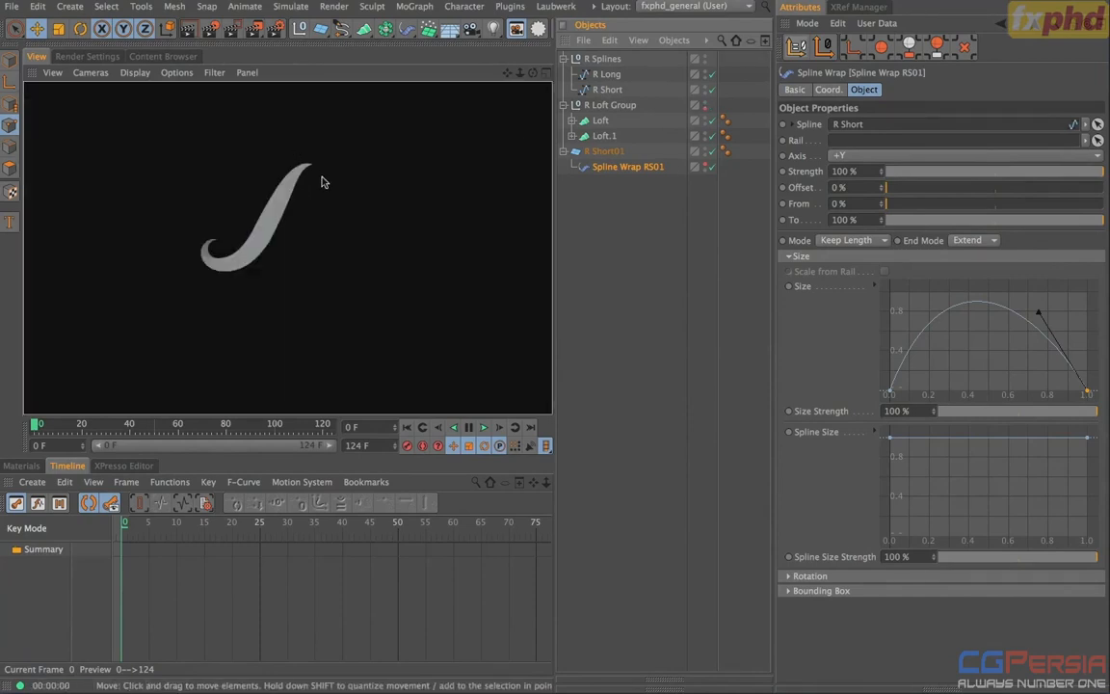
right_click_drag(217, 275, 339, 256, "alt")
middle_click_drag(290, 247, 231, 290, "alt")
key("ctrl+r")
right_click_drag(246, 290, 155, 292, "alt")
middle_click_drag(340, 252, 285, 248, "alt")
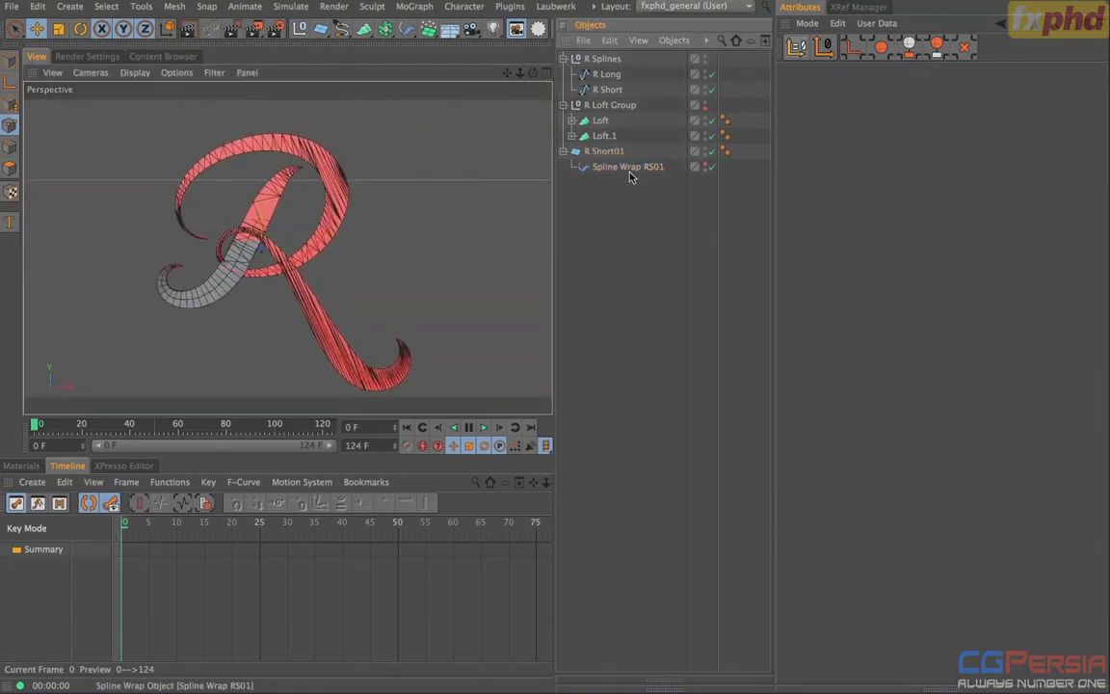
- Duplicate R Short01 together with its Spline Wrap and rename the copied plane R Long01
left_click(605, 151)
left_click_drag(606, 151, 787, 189, "ctrl")
double_click(614, 183)
key("BackSpace")
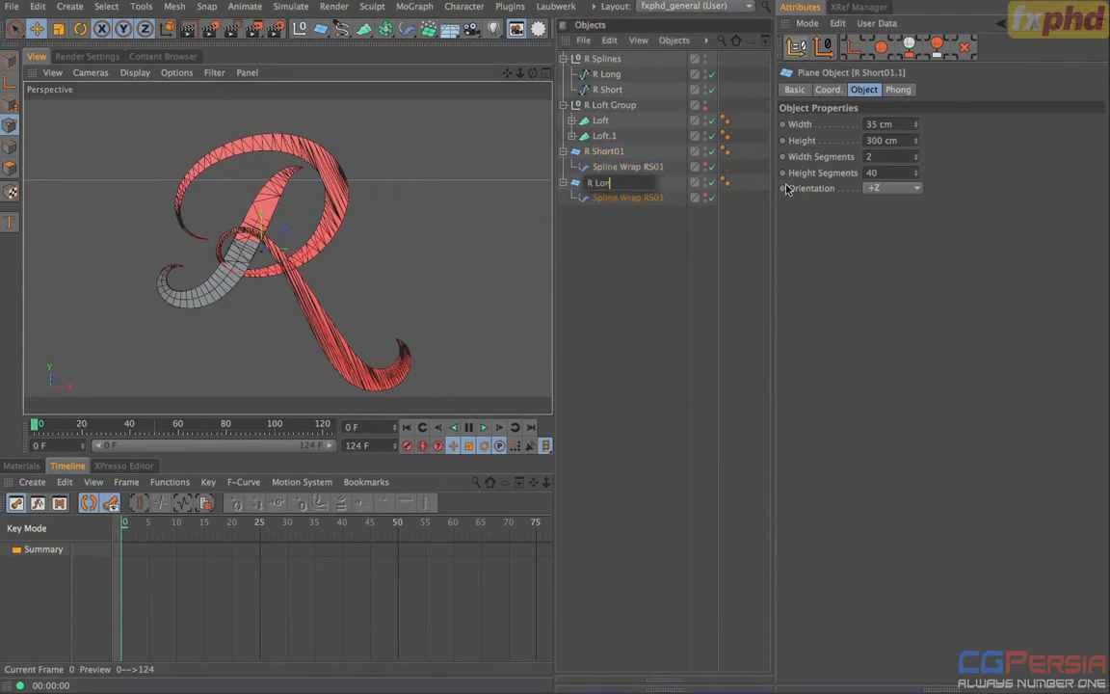
type("Long01")
key("Return")
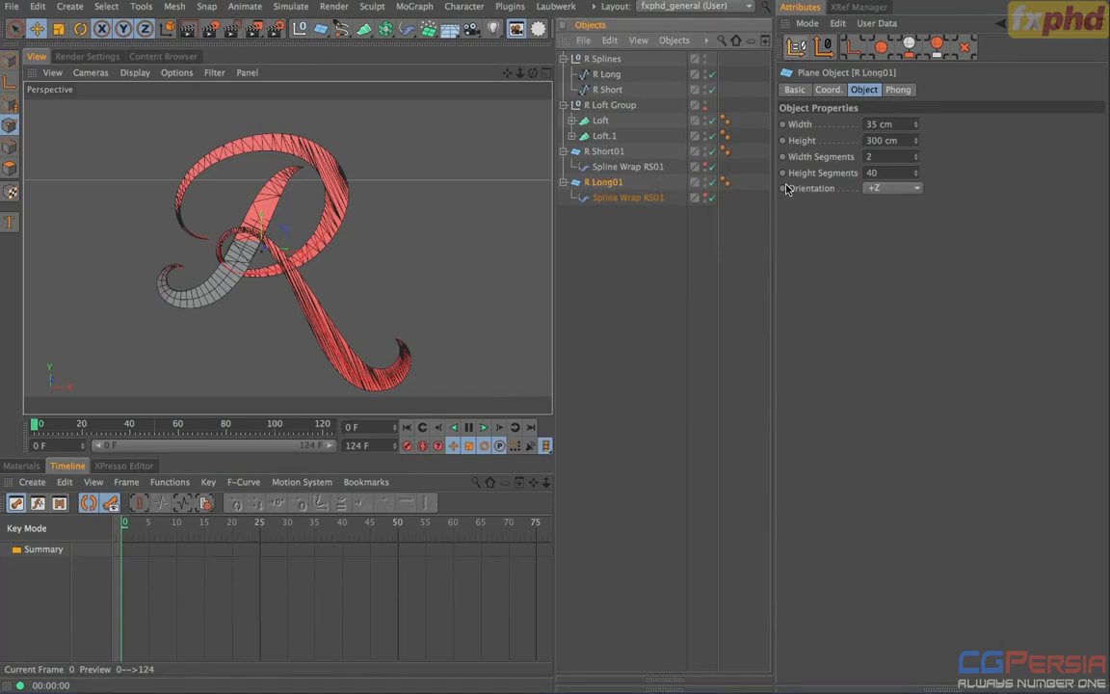
- Rename R Long01's deformer Spline Wrap RL01 and assign R Long as its spline
left_click(661, 197)
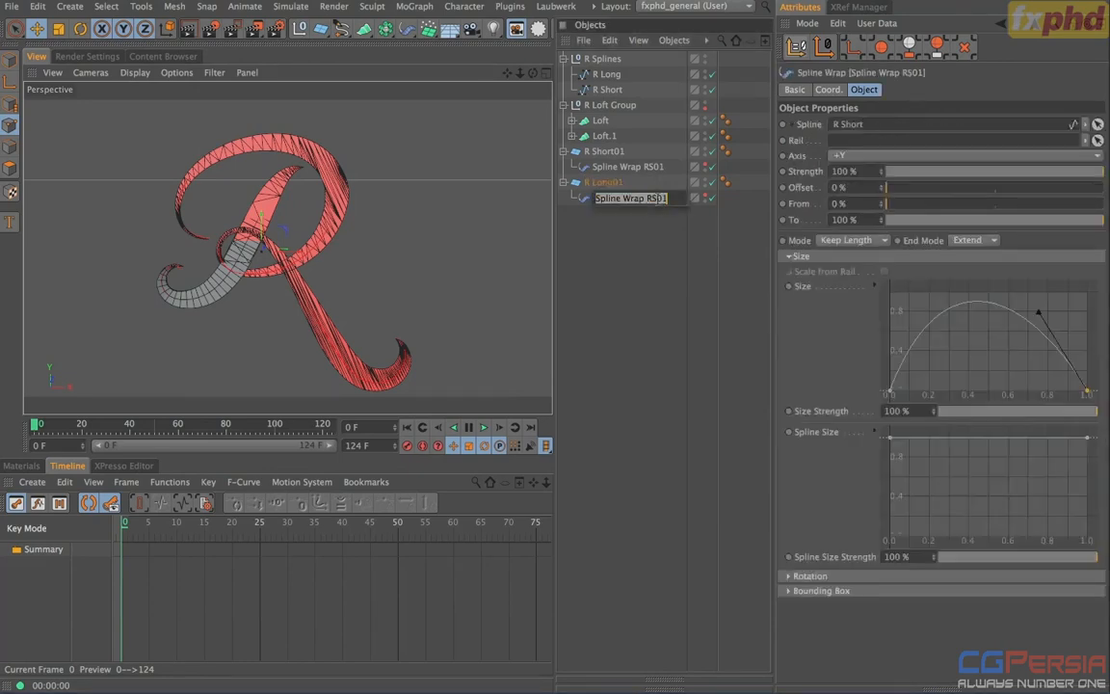
type("L")
key("Return")
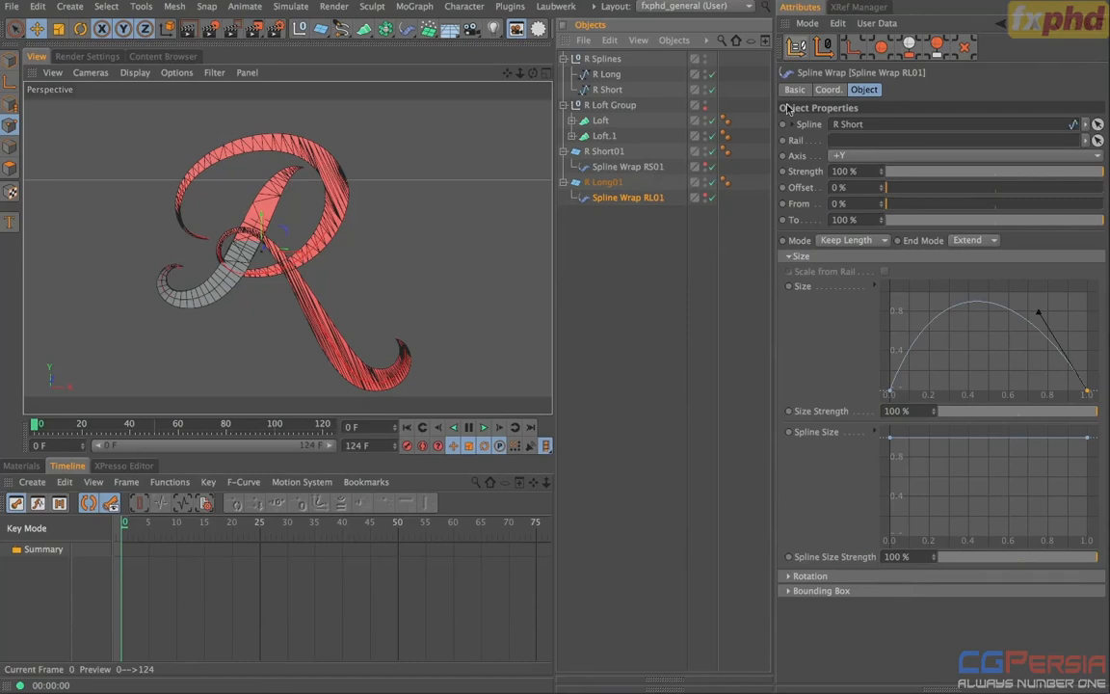
left_click_drag(601, 74, 876, 129)
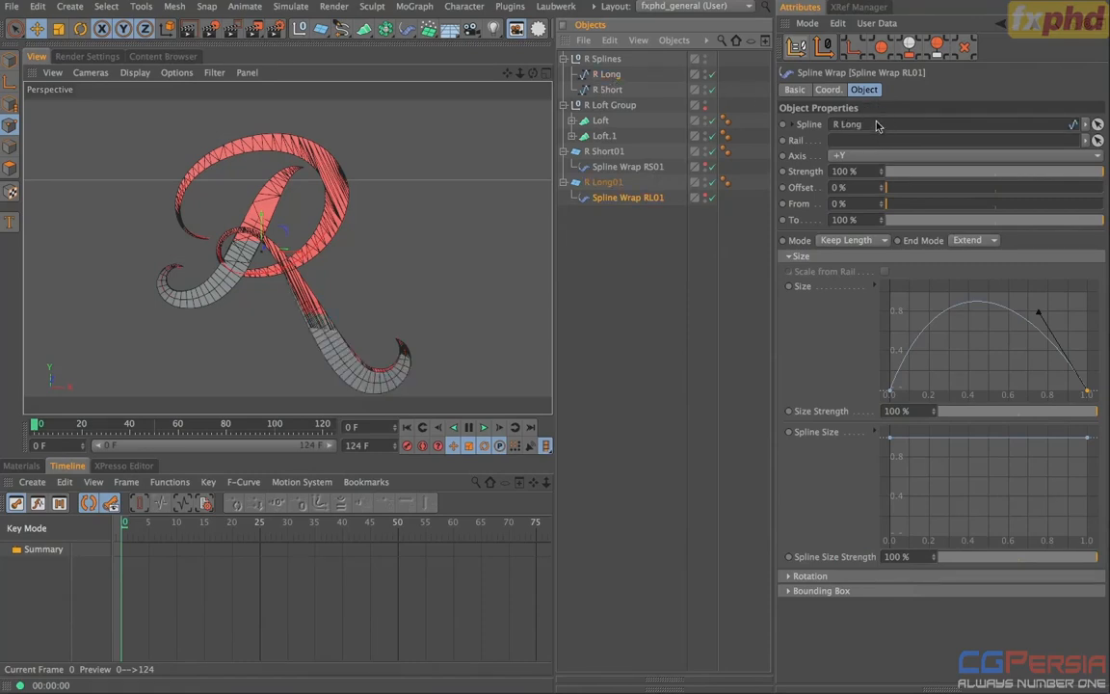
- Reset the Size curve of Spline Wrap RL01 to its default while viewing the letter from the front
key("F4")
right_click_drag(312, 279, 306, 279, "alt")
middle_click_drag(306, 280, 265, 253, "alt")
right_click(802, 289)
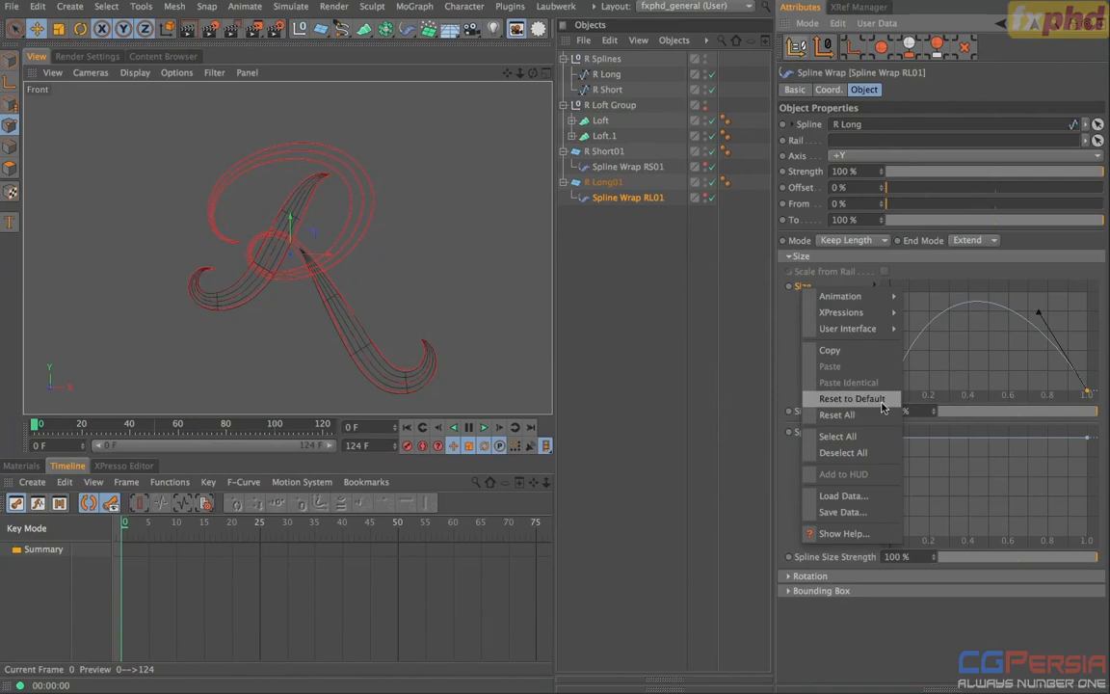
left_click(848, 398)
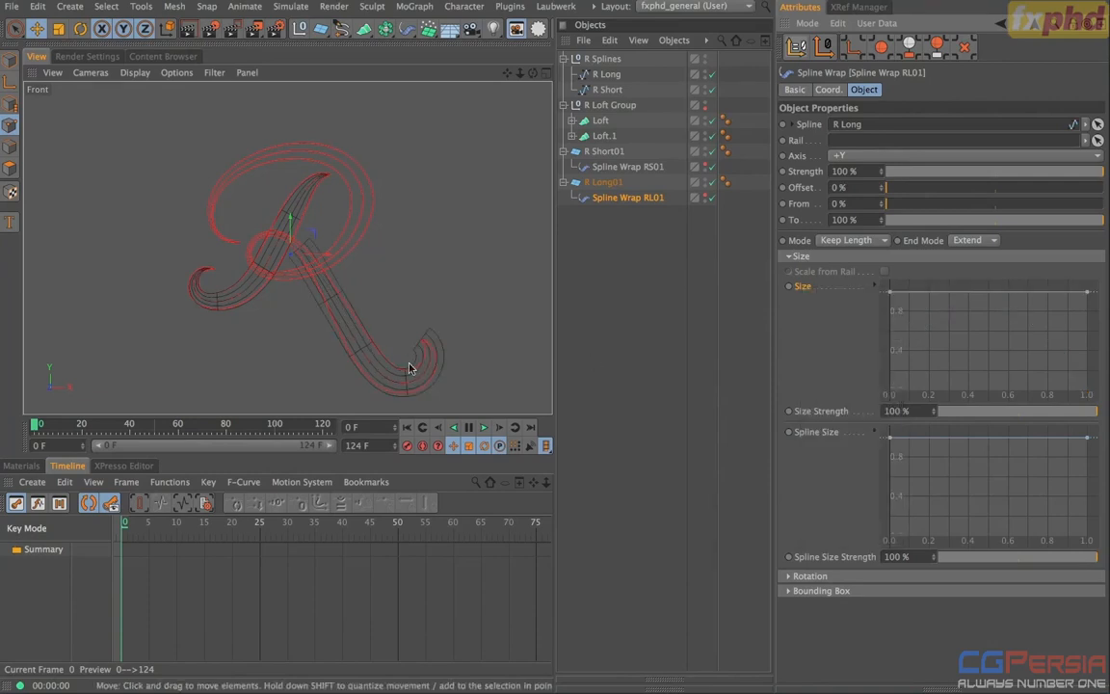
- Increase the height of the R Long01 plane to 912 cm so it extends along the long spline
left_click(607, 183)
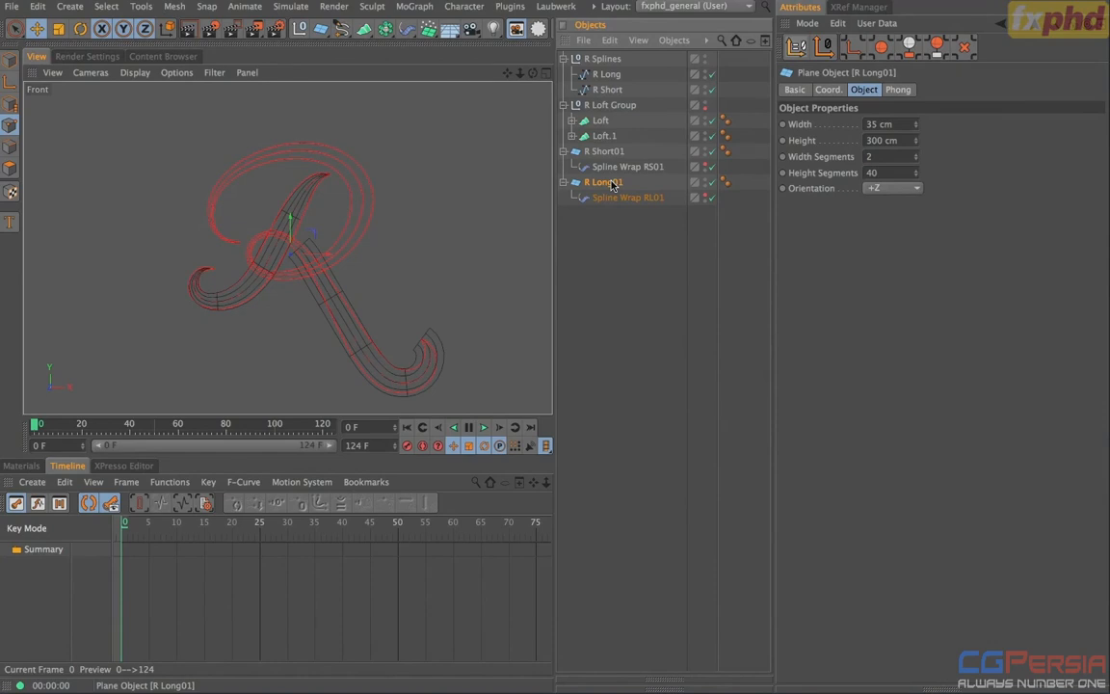
mouse_move(914, 142)
left_mouse_down()
mouse_move(926, 140)
mouse_move(916, 140)
left_mouse_up()
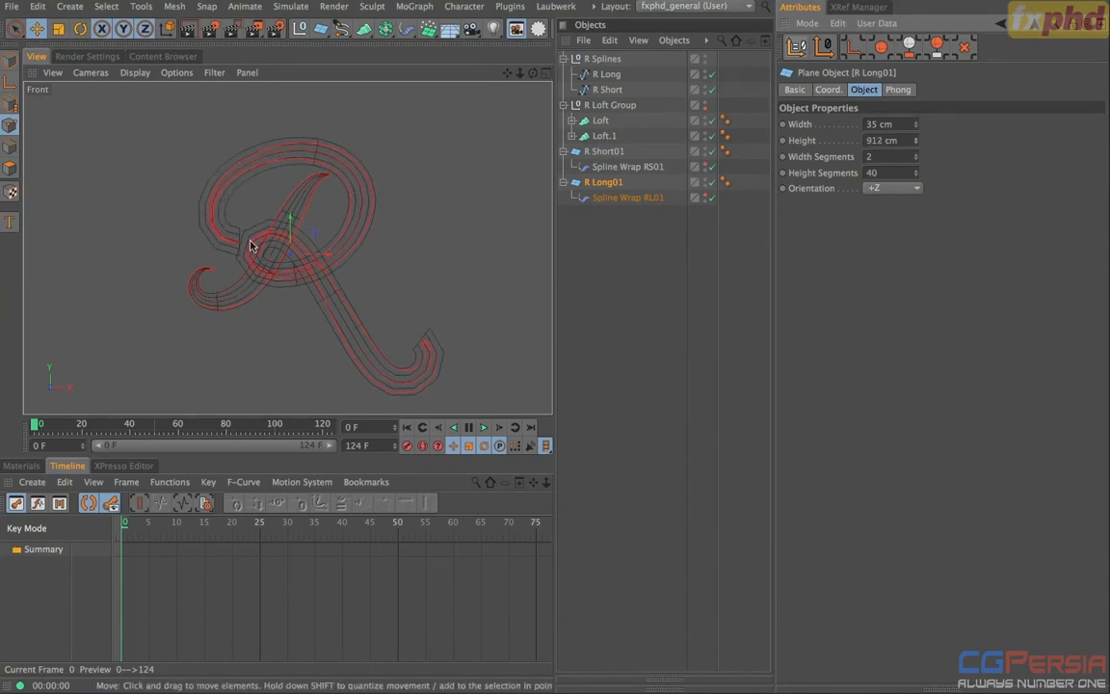
- Set the height segments of the R Long01 plane to 120 so it bends smoothly along the spline
scroll(260, 253, "up", 5)
scroll(298, 252, "down", 5)
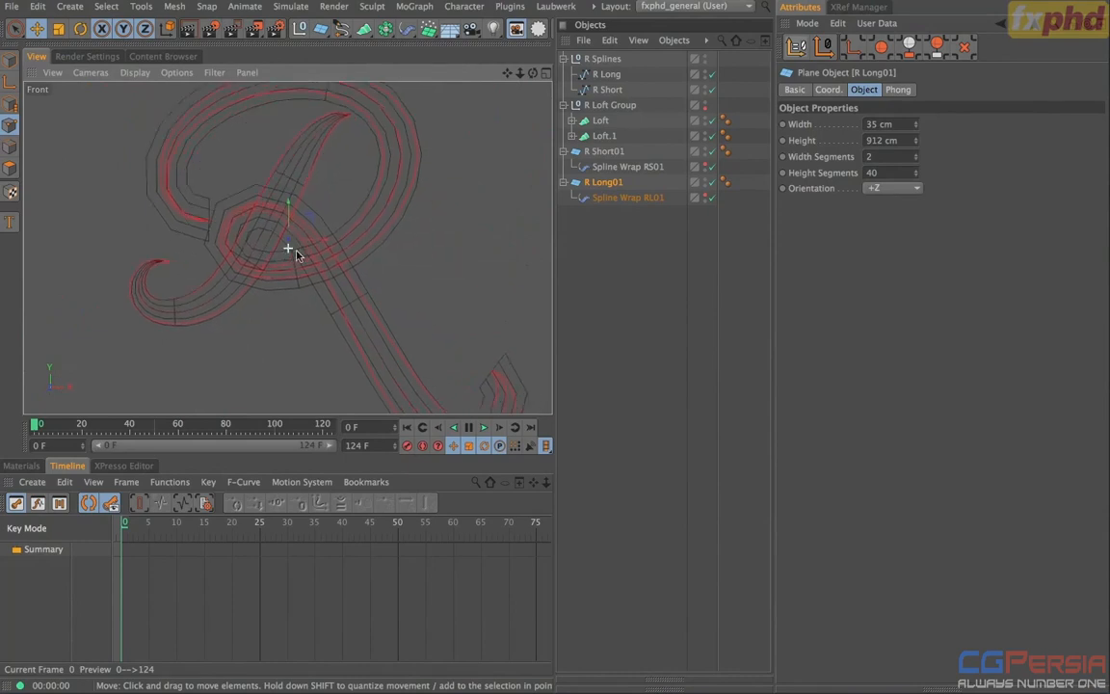
scroll(257, 307, "up", 5)
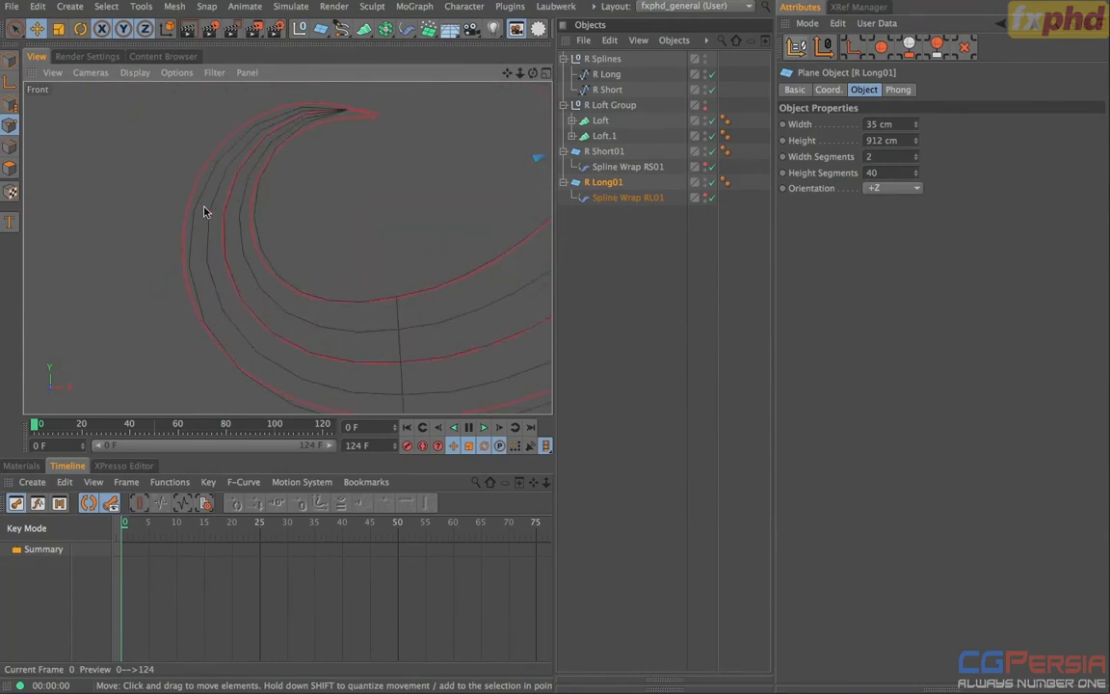
scroll(337, 265, "down", 8)
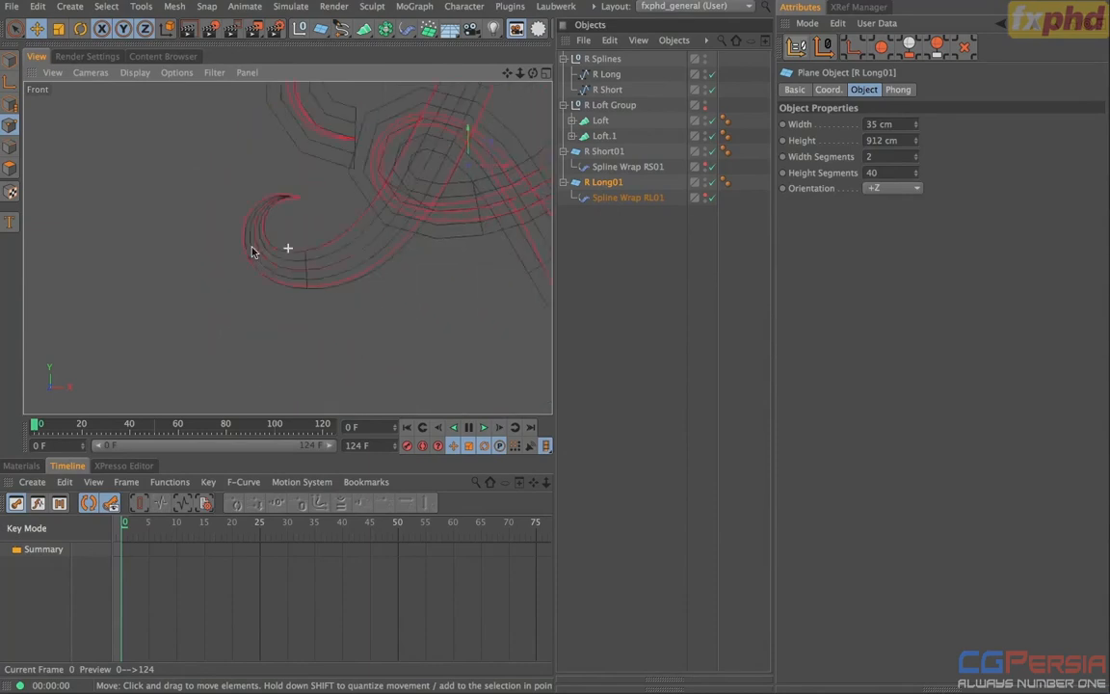
scroll(287, 241, "down", 6)
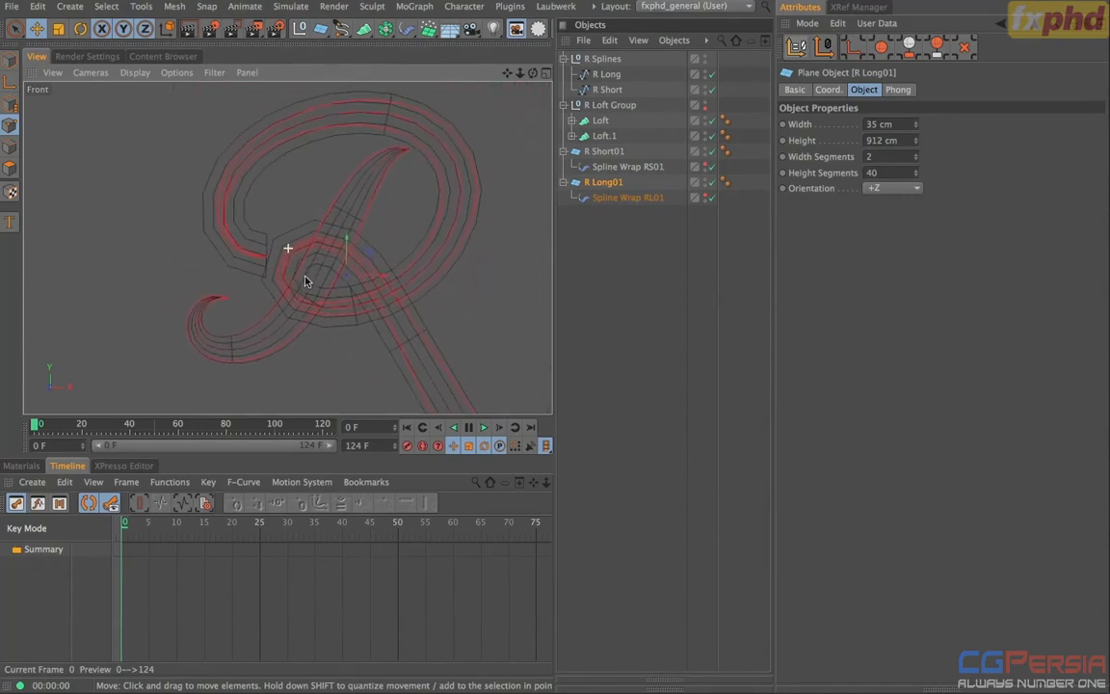
left_click(618, 153)
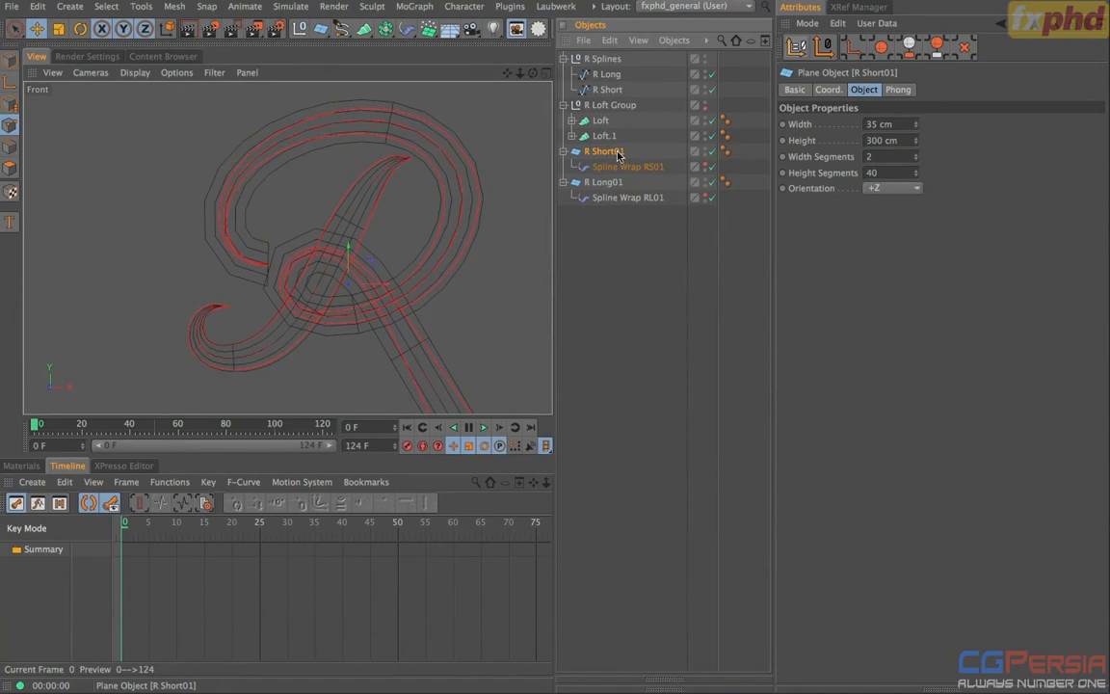
left_click(891, 173)
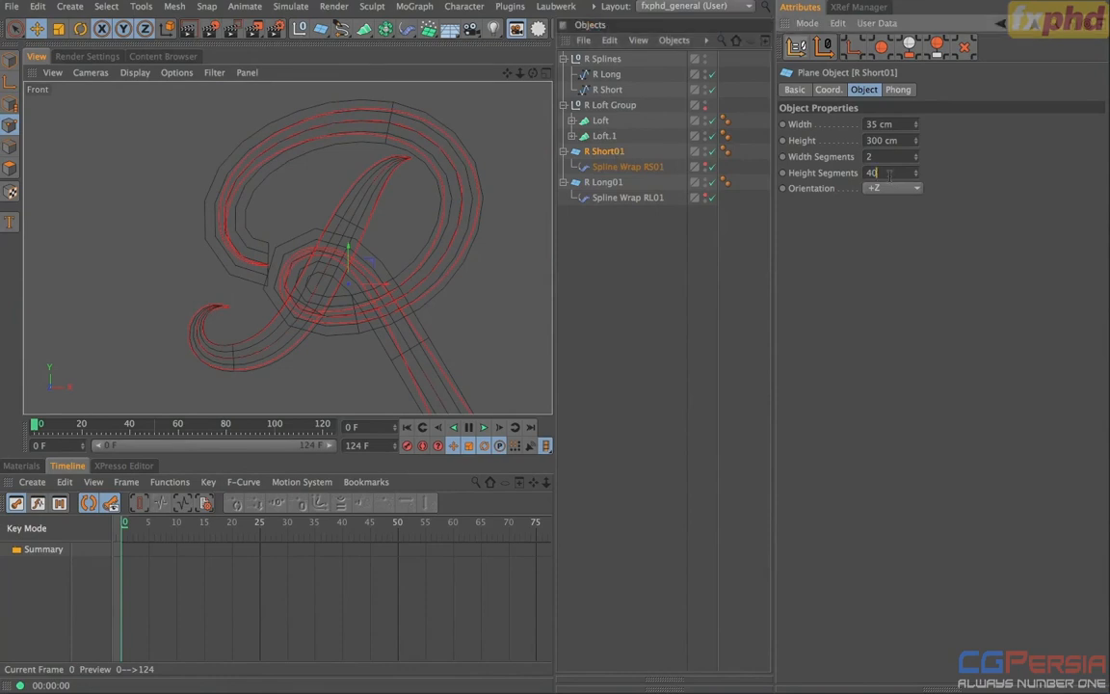
left_click(605, 183)
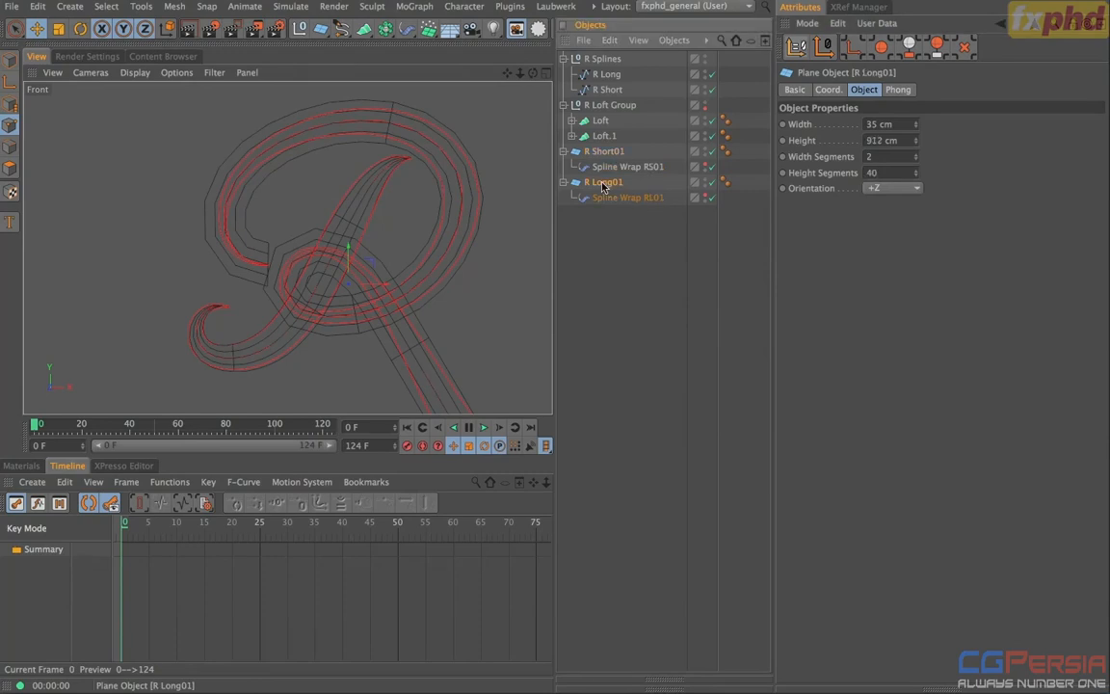
left_click_drag(881, 173, 621, 166)
type("120")
key("Return")
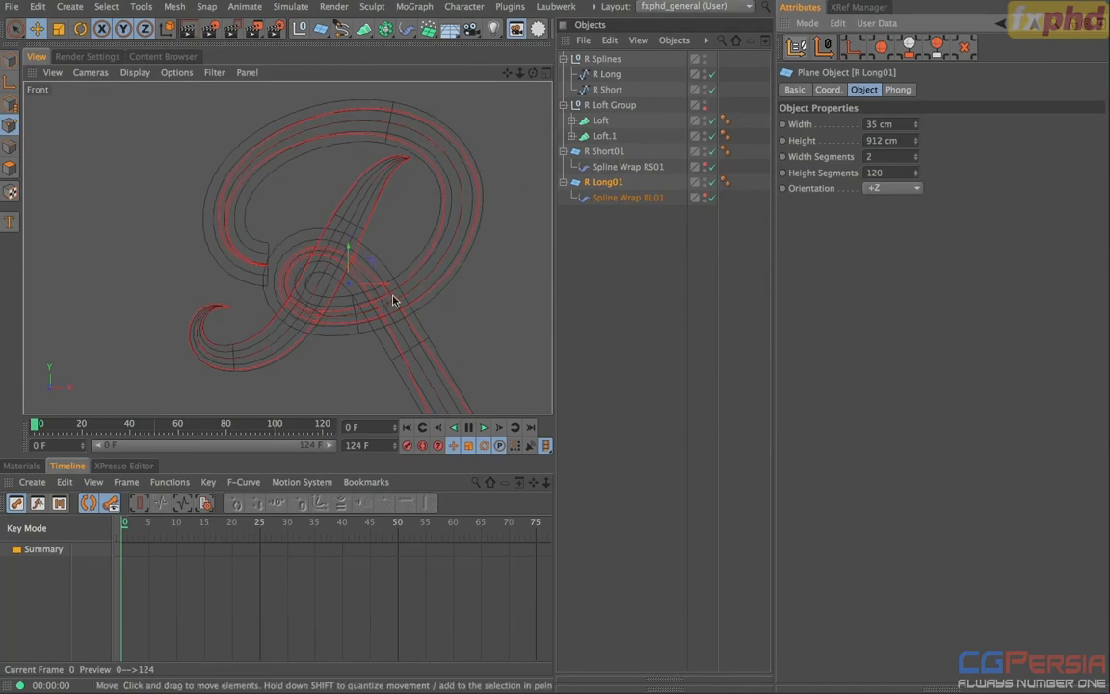
- Lower both ends of Spline Wrap RL01's Size curve to 0 and angle their tangents upward to form a rounded arch
key("F1")
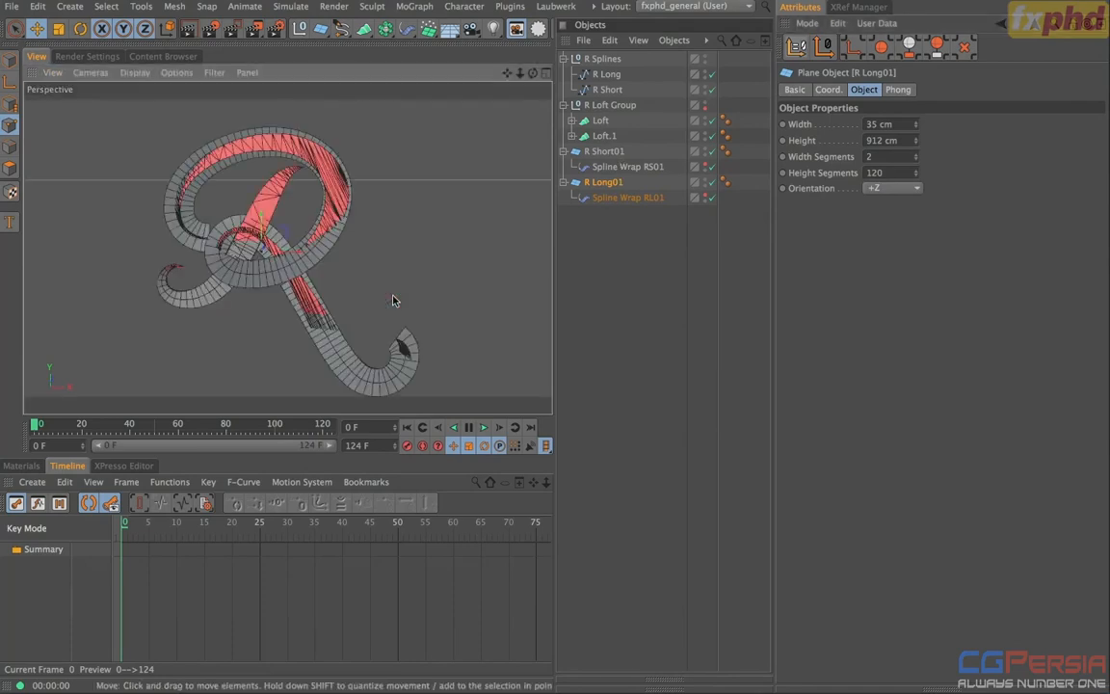
left_click(704, 106)
left_click_drag(325, 226, 258, 267, "alt")
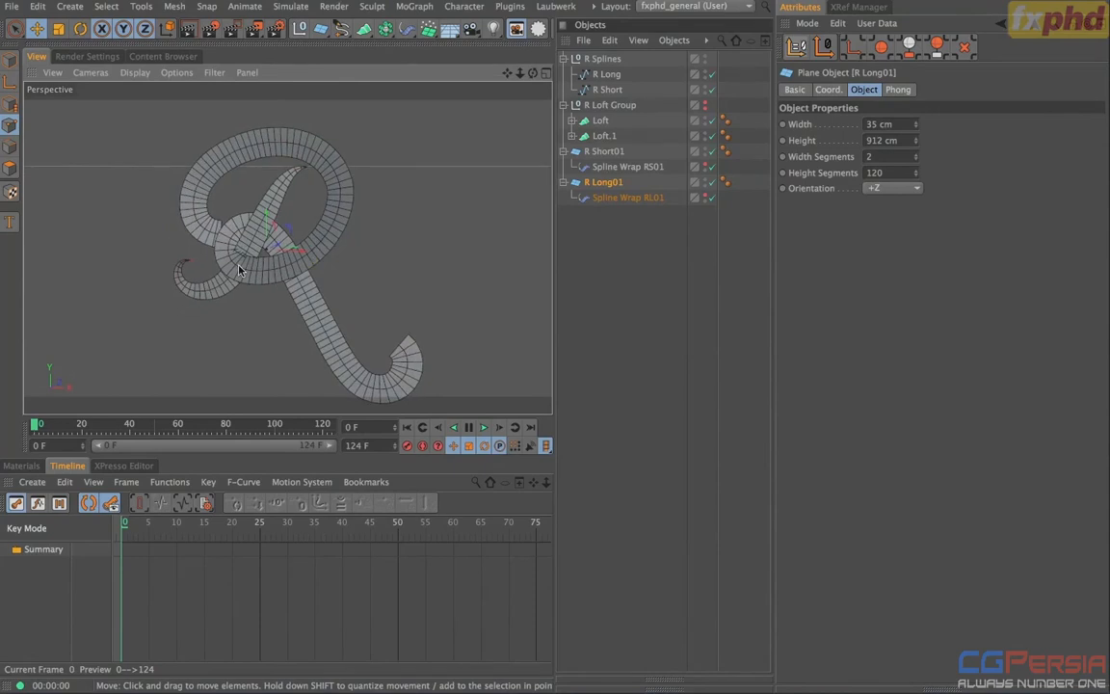
left_click(705, 105)
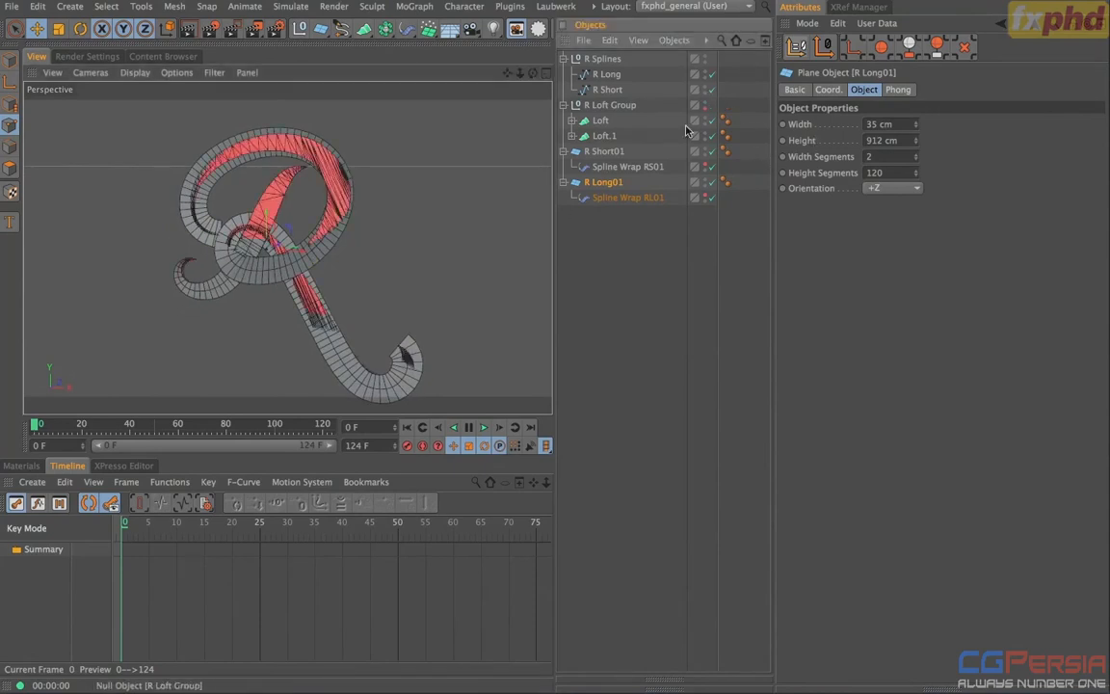
left_click(607, 197)
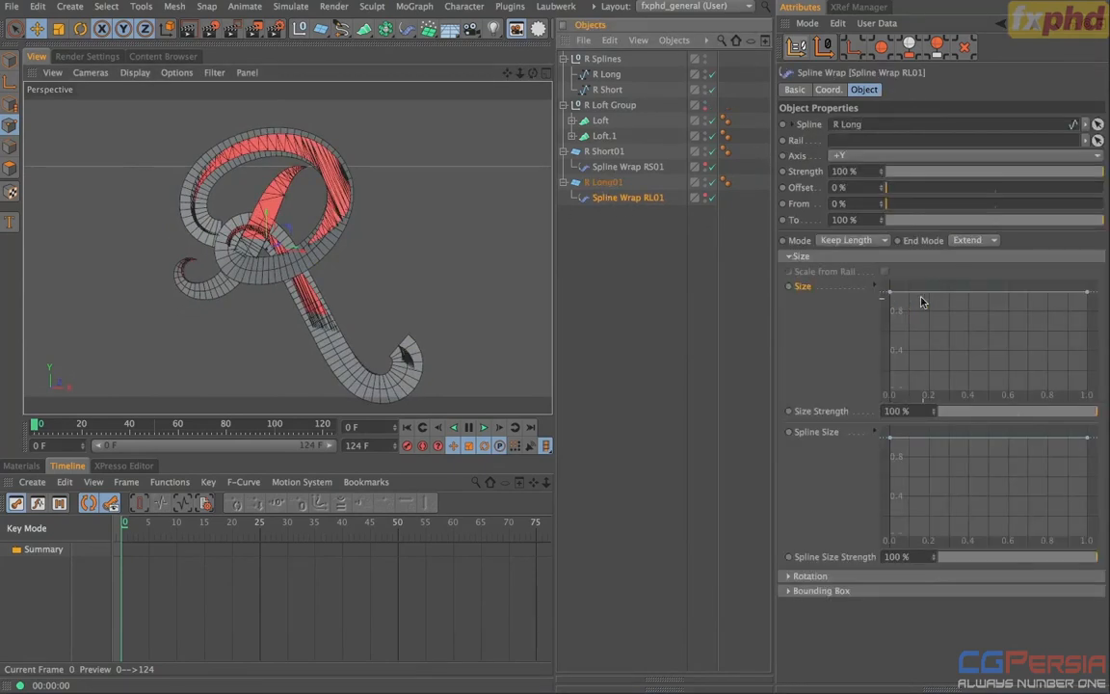
mouse_move(889, 292)
left_mouse_down()
mouse_move(889, 392)
mouse_move(909, 297)
left_mouse_up()
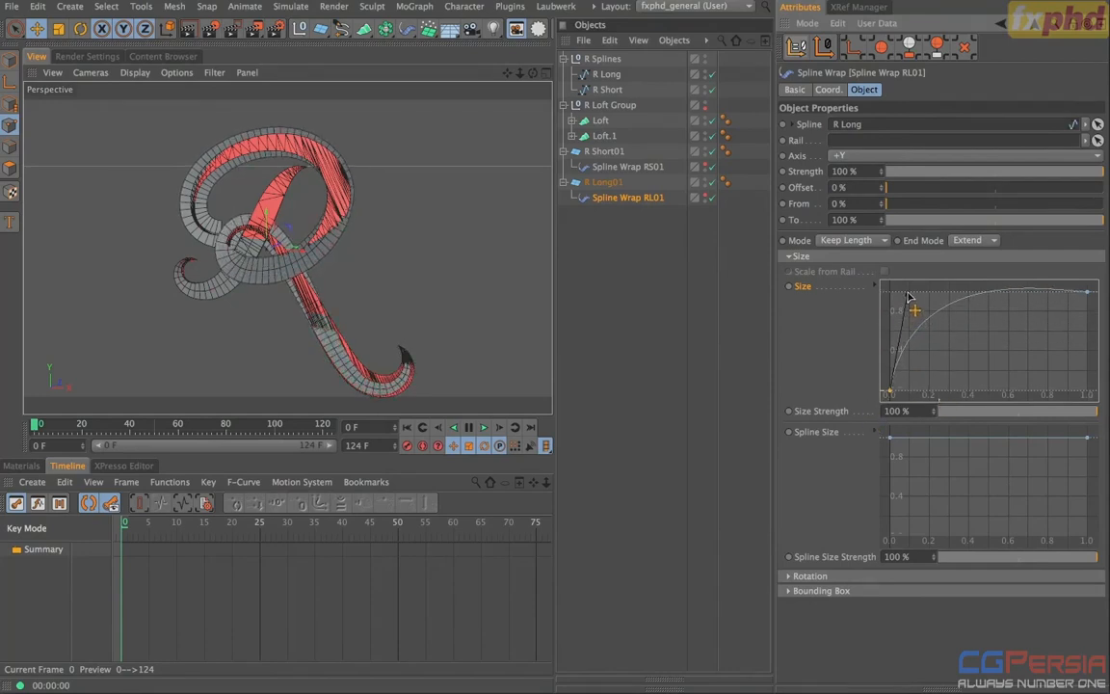
left_click_drag(1089, 294, 1067, 313)
key("F4")
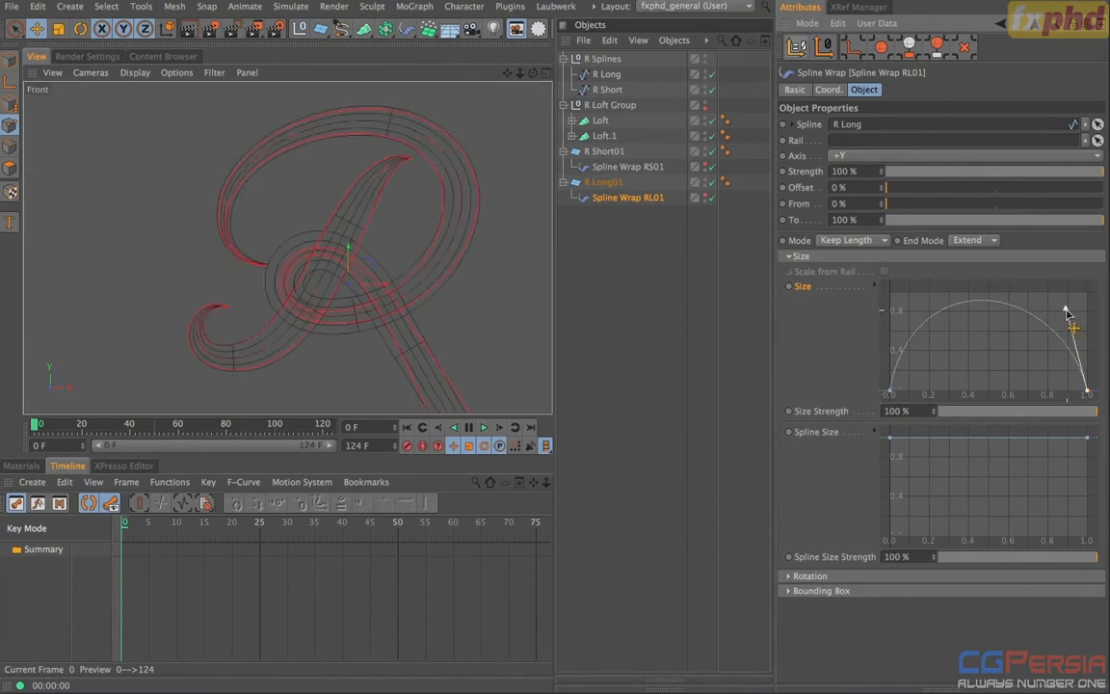
mouse_move(1065, 307)
left_mouse_down()
mouse_move(1067, 298)
mouse_move(1069, 329)
mouse_move(1068, 313)
left_mouse_up()
- Add three points to the Size curve near 0.15, 0.37 and 0.64, with sizes of about 0.35, 0.17 and 0.74
left_click_drag(982, 300, 963, 367, "ctrl")
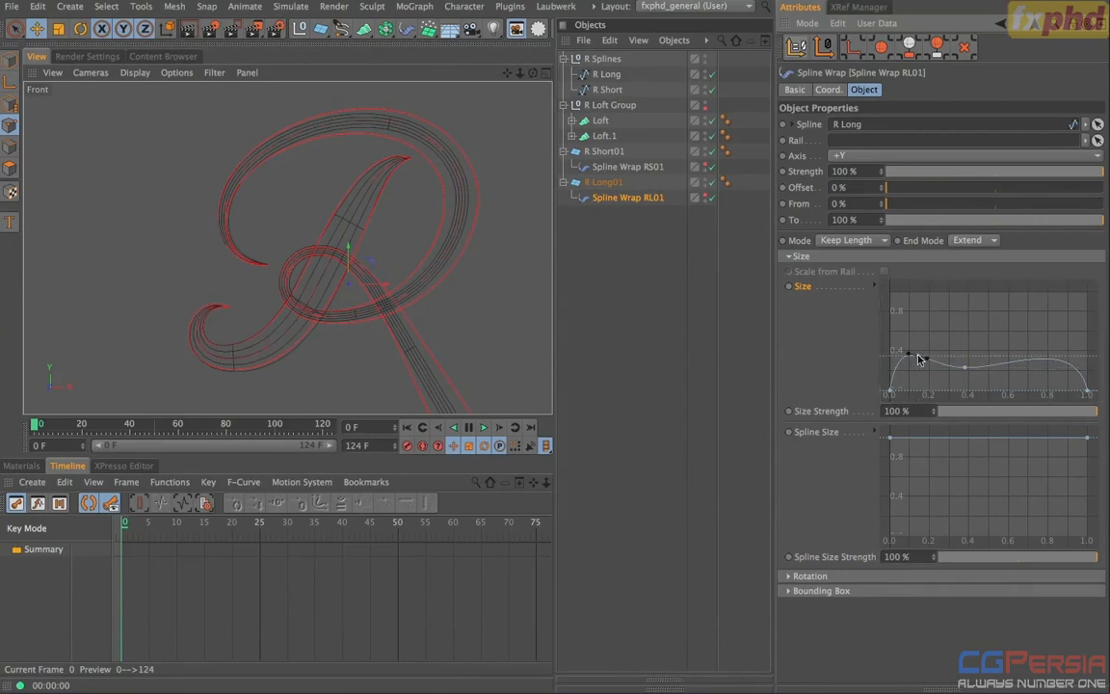
left_click(1036, 357, "ctrl")
left_click_drag(1037, 356, 994, 293)
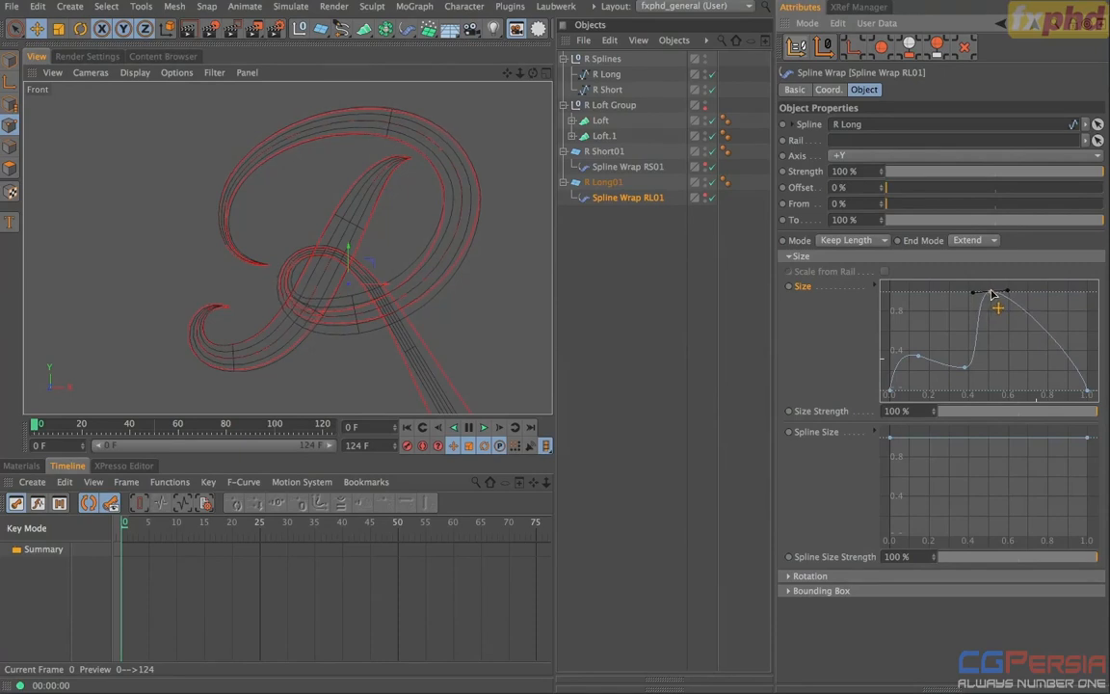
left_click_drag(966, 368, 963, 377)
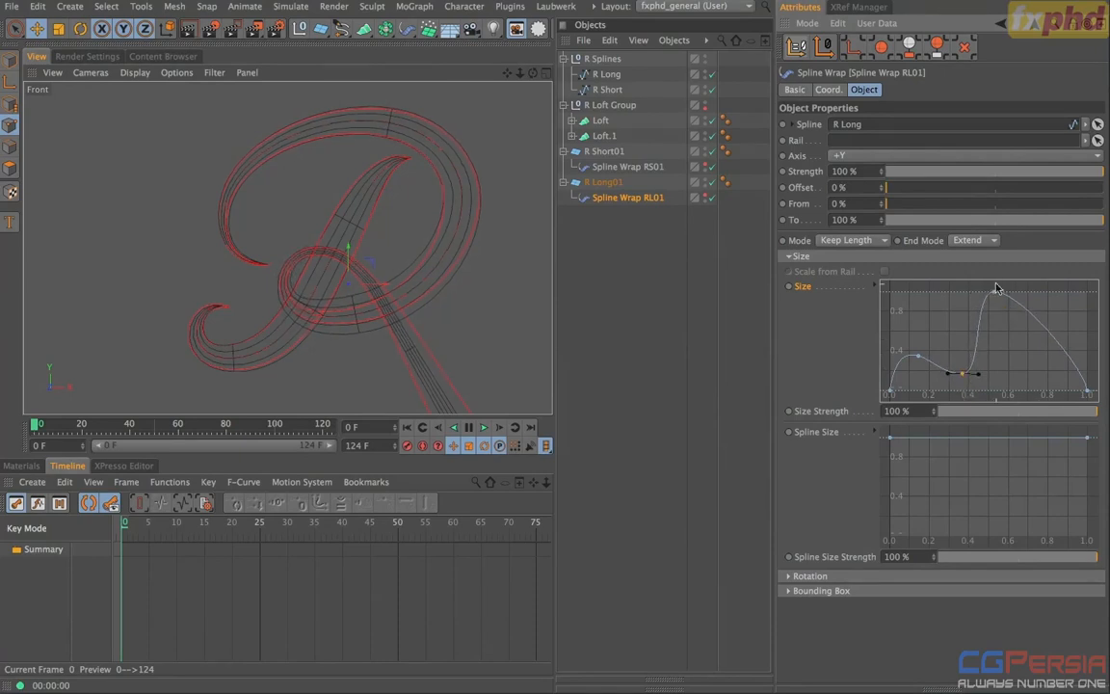
left_click_drag(996, 293, 1018, 324)
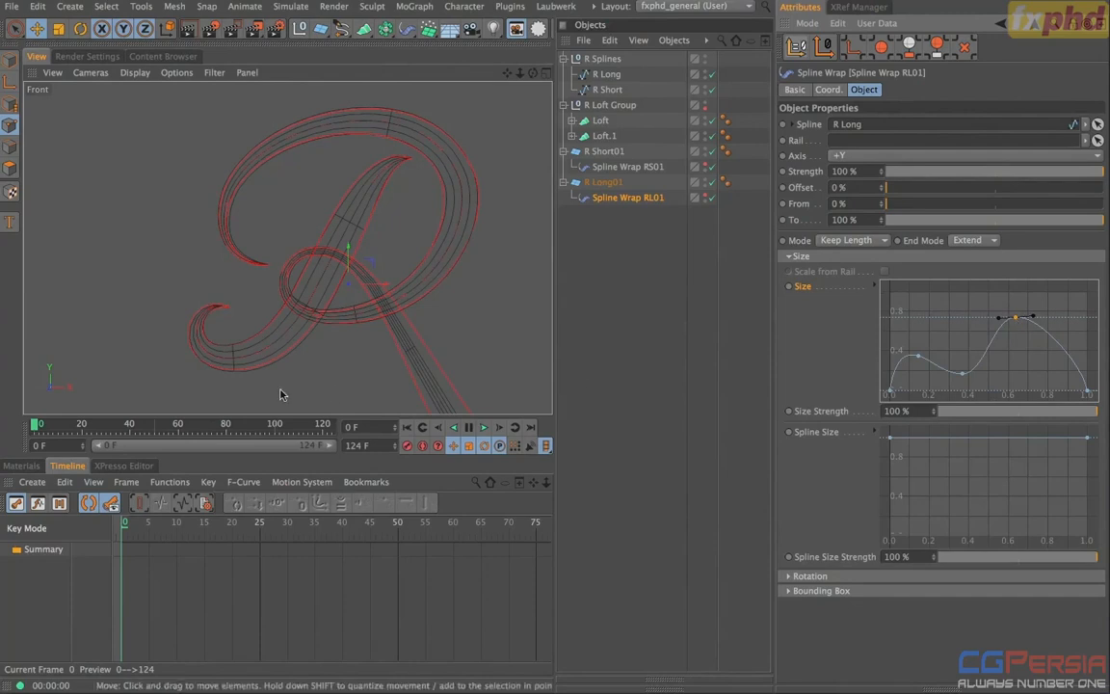
- Raise the Size curve's first inner point to about 0.9 to thicken the leg, and preview the letter with a viewport render
middle_click_drag(372, 318, 245, 252, "alt")
scroll(281, 221, "down", 3)
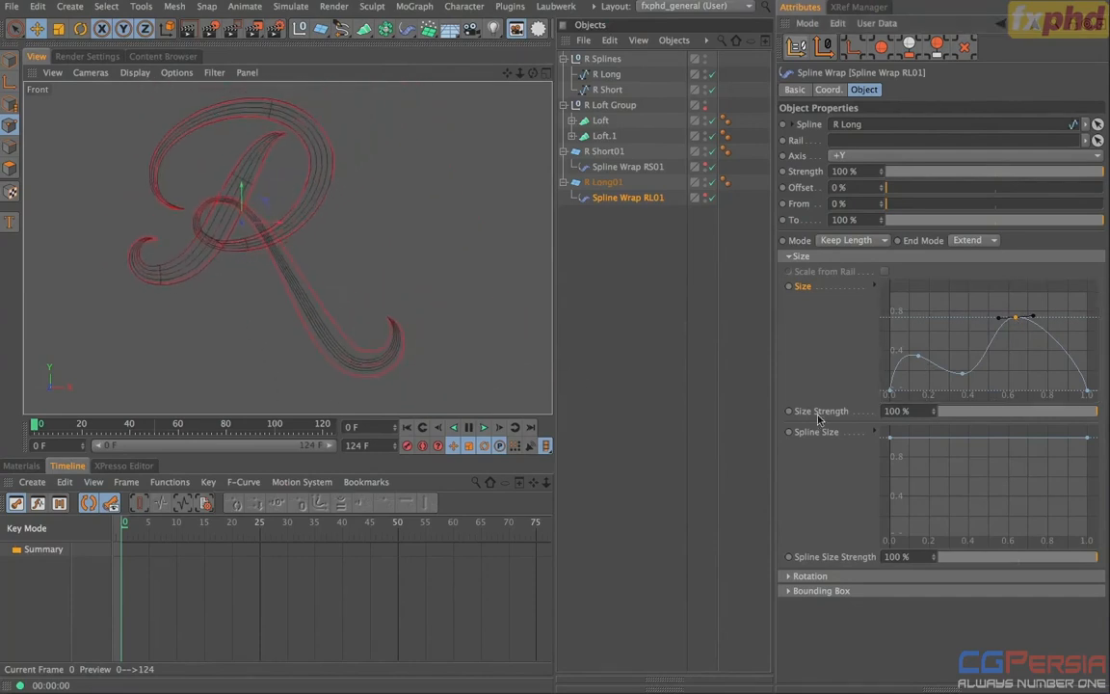
left_click_drag(917, 357, 918, 303)
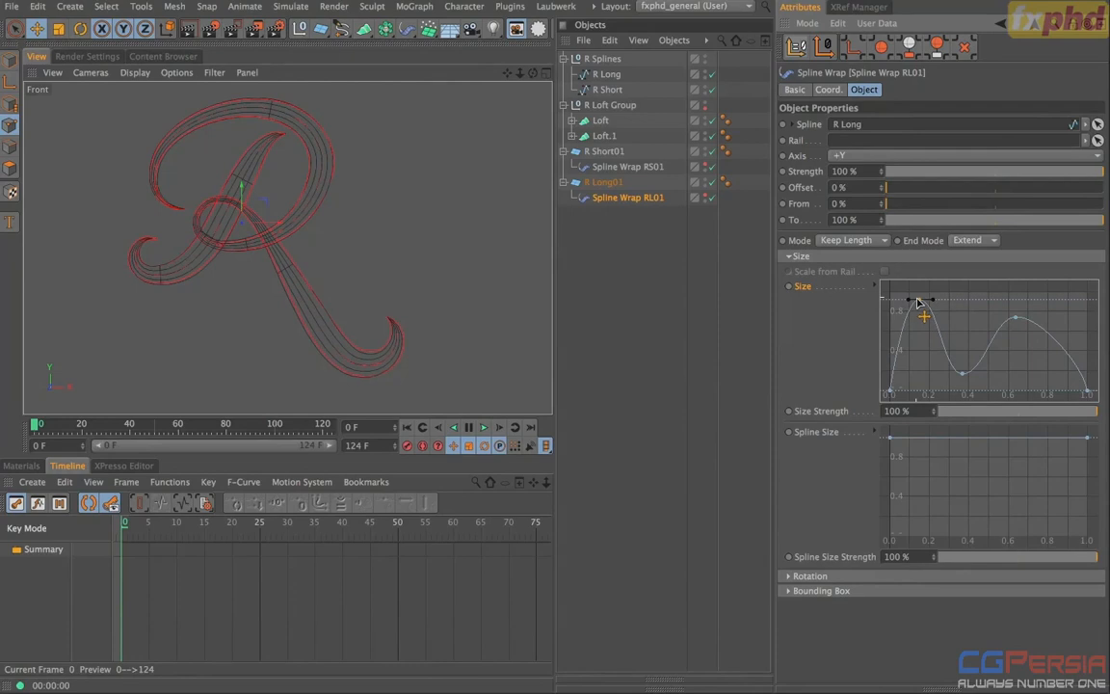
key("ctrl+r")
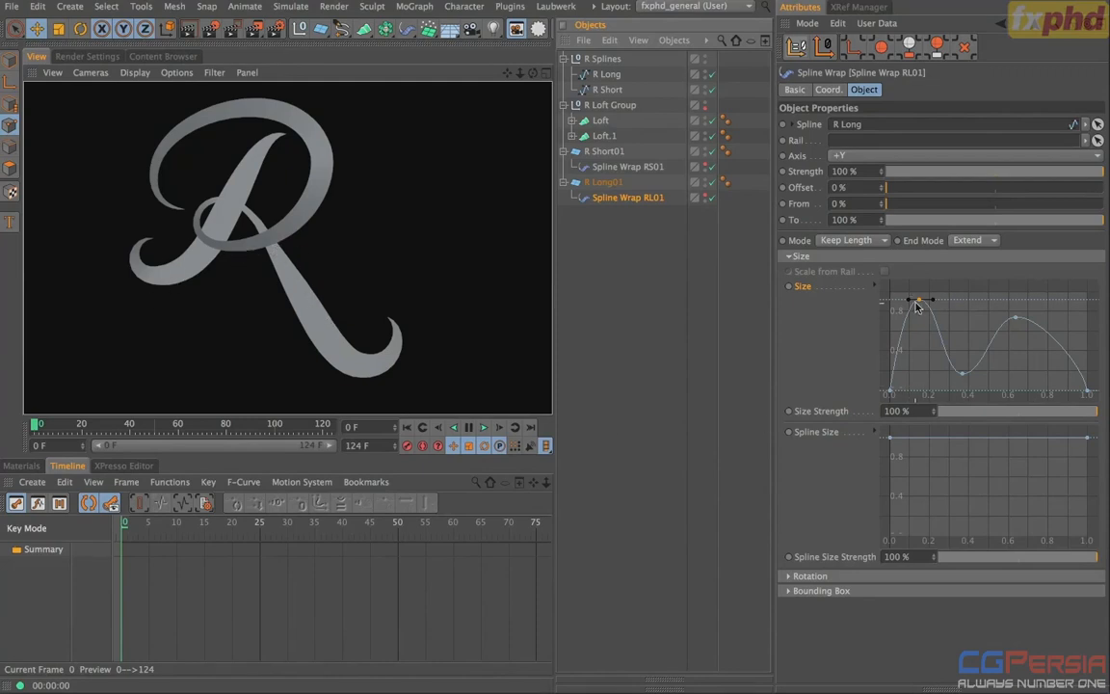
left_click_drag(918, 300, 919, 302)
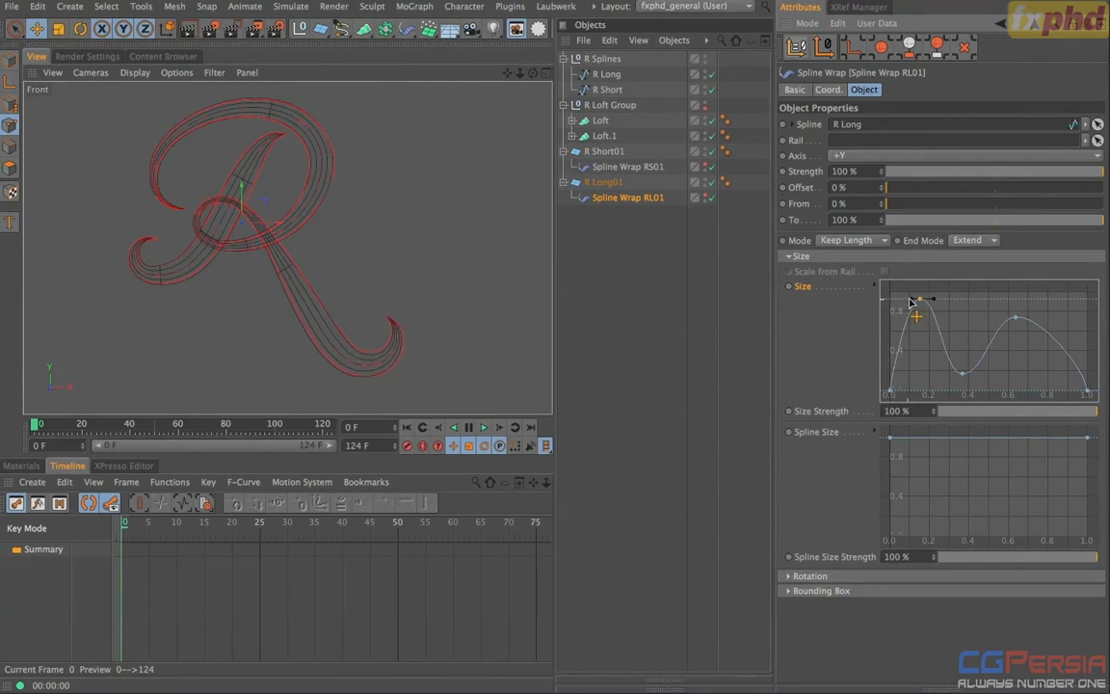
- Hide R Loft Group in the perspective view and shift the Size curve's dip to about 0.4 with a size of about 0.2
key("F1")
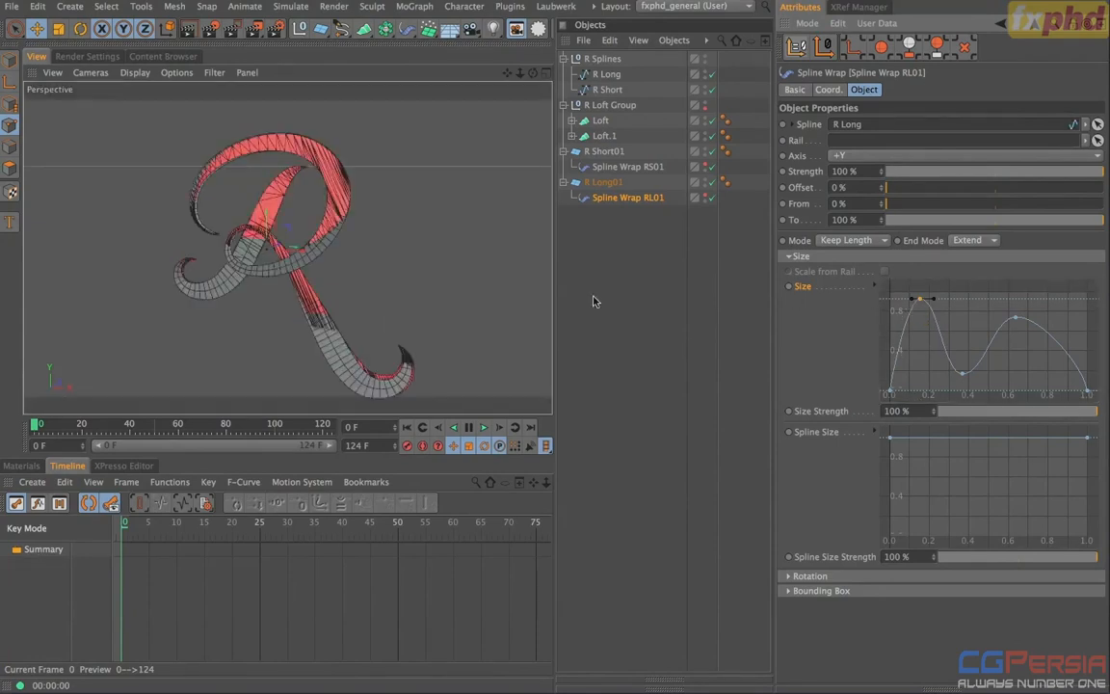
double_click(705, 102)
left_click_drag(319, 242, 292, 247, "alt")
left_click(919, 301)
mouse_move(963, 375)
left_mouse_down()
mouse_move(975, 375)
mouse_move(960, 374)
left_mouse_up()
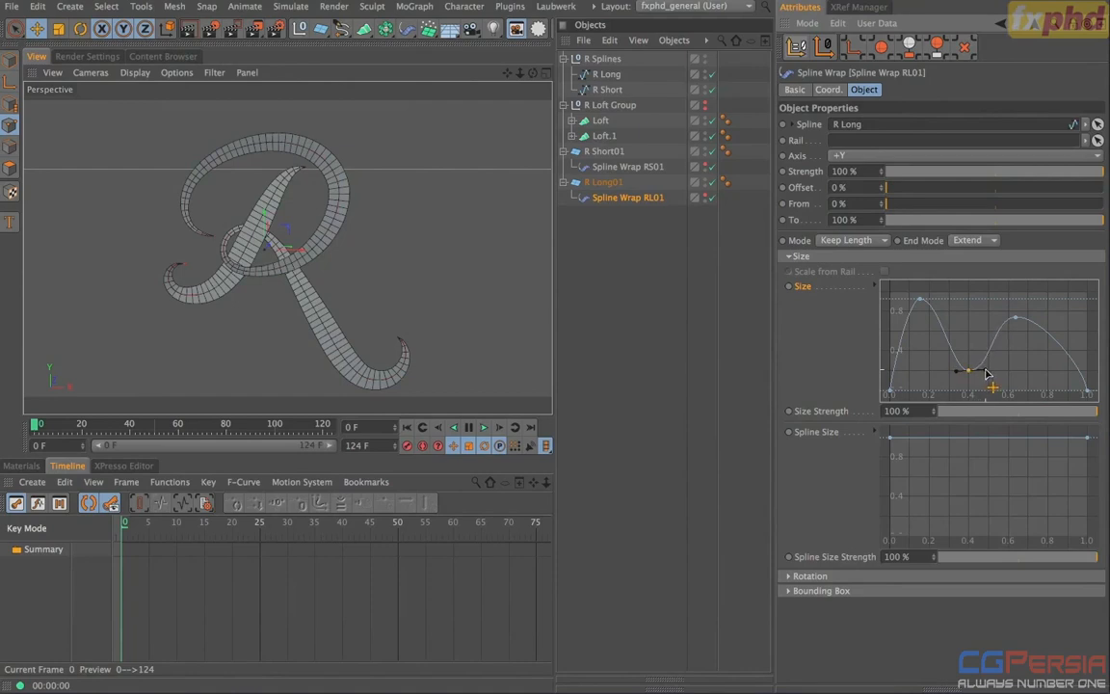
- Create a null object at the end of the object hierarchy and name it Logo
left_click(649, 305)
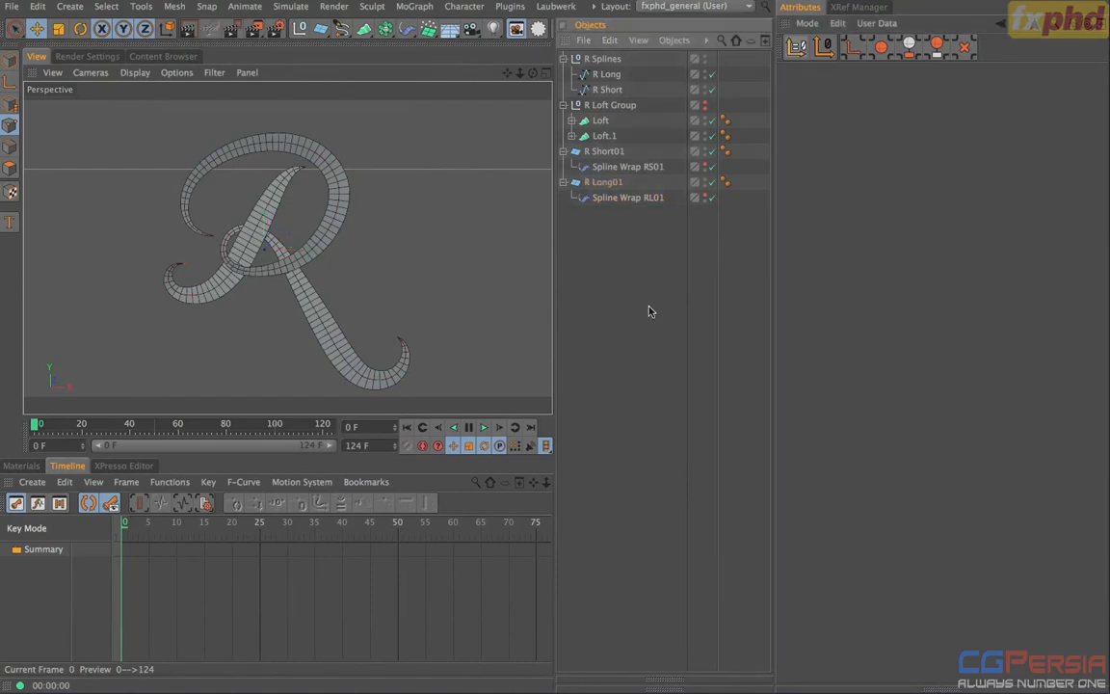
left_click(301, 31)
left_click_drag(592, 60, 613, 370)
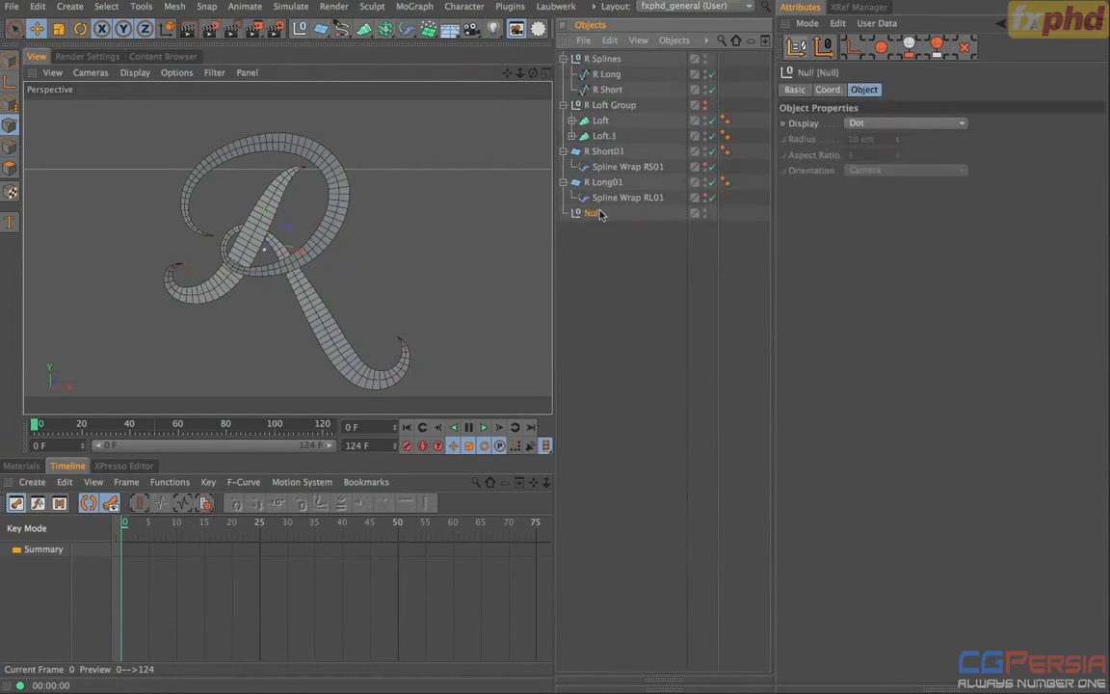
double_click(594, 214)
type("Log")
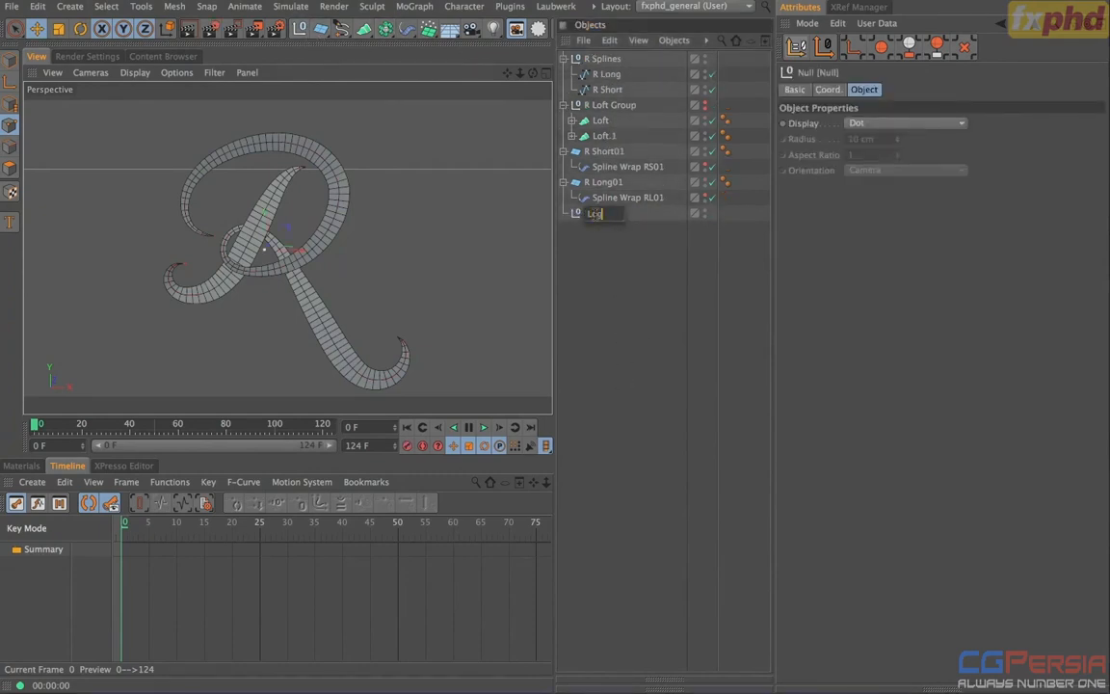
type("o")
key("Return")
- Group the R Short01 and R Long01 planes under the Logo null
left_click(605, 154)
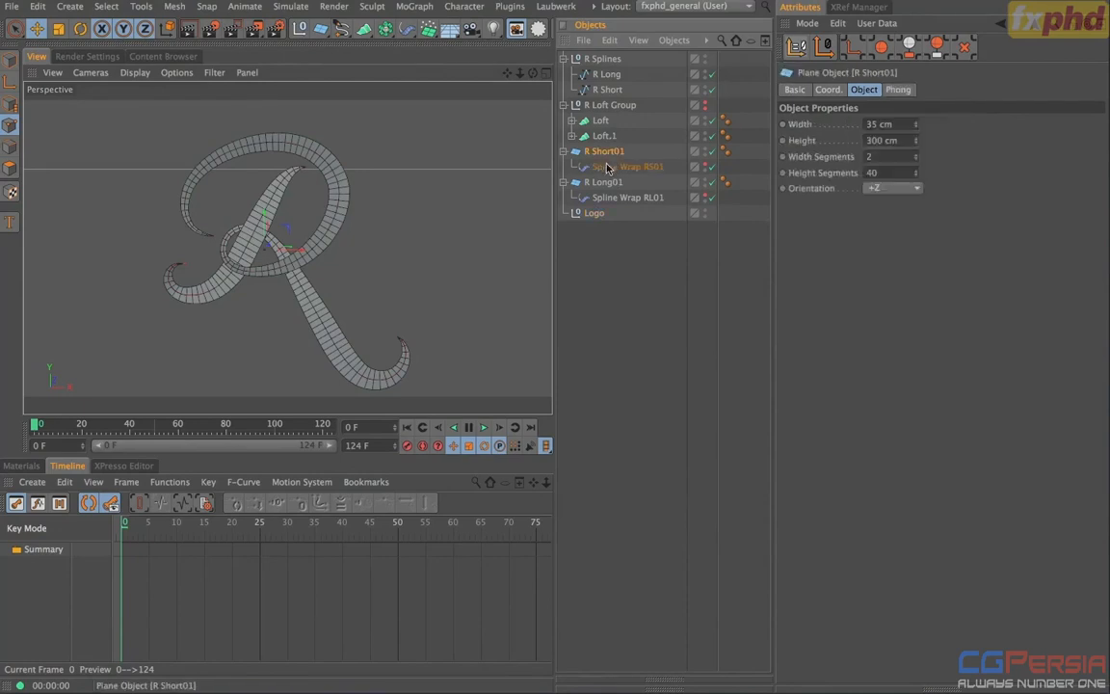
left_click(604, 184, "shift")
left_click_drag(603, 183, 595, 215)
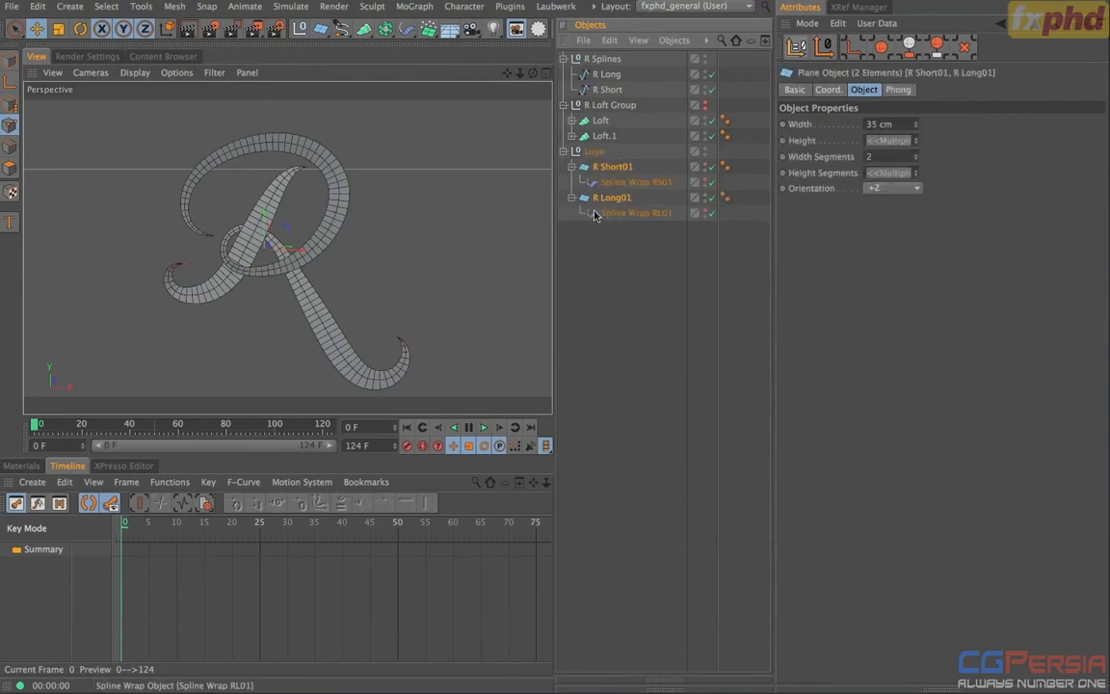
- Add a Cloth Surface as the parent of the Logo null
left_click(594, 151)
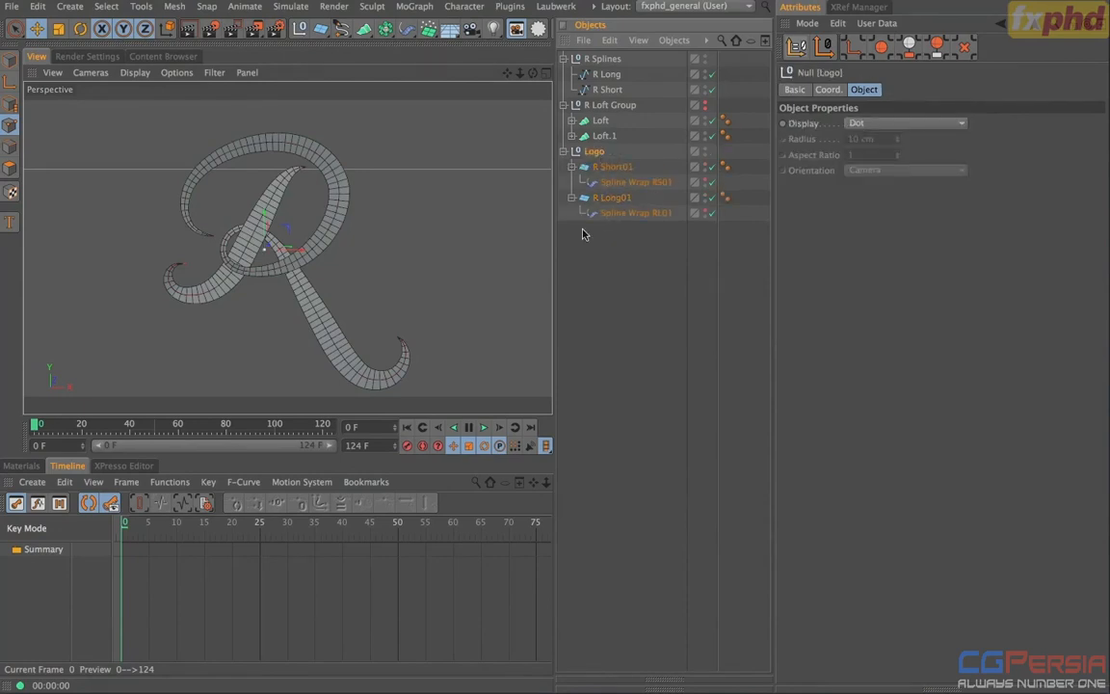
left_click(290, 6)
mouse_move(320, 46)
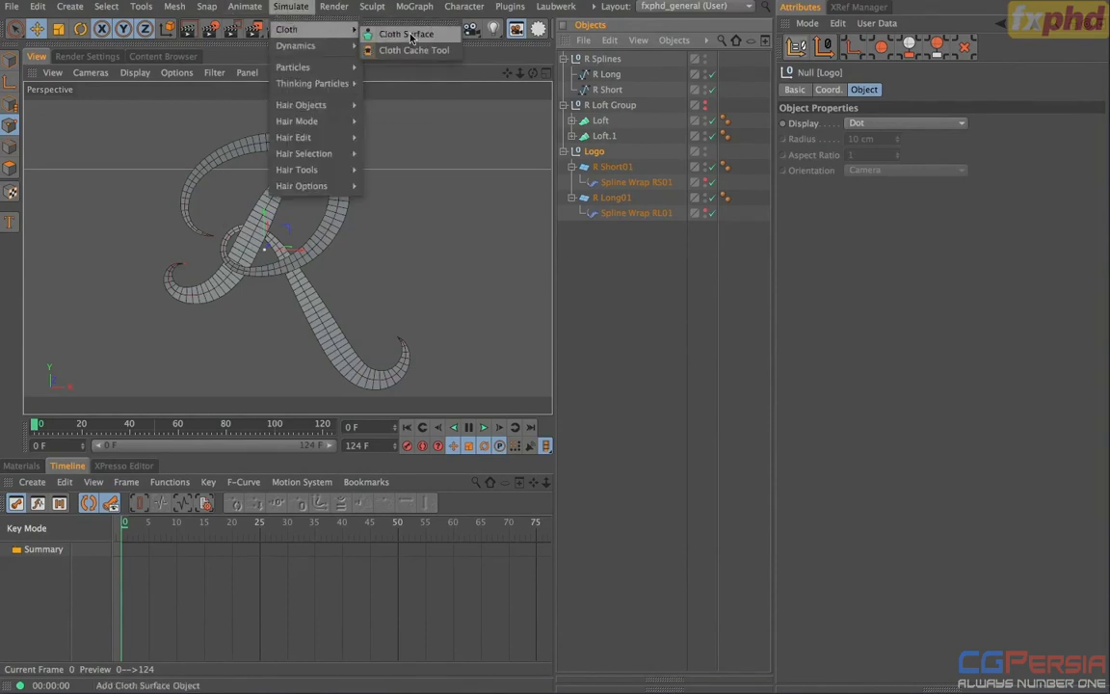
left_click(408, 35)
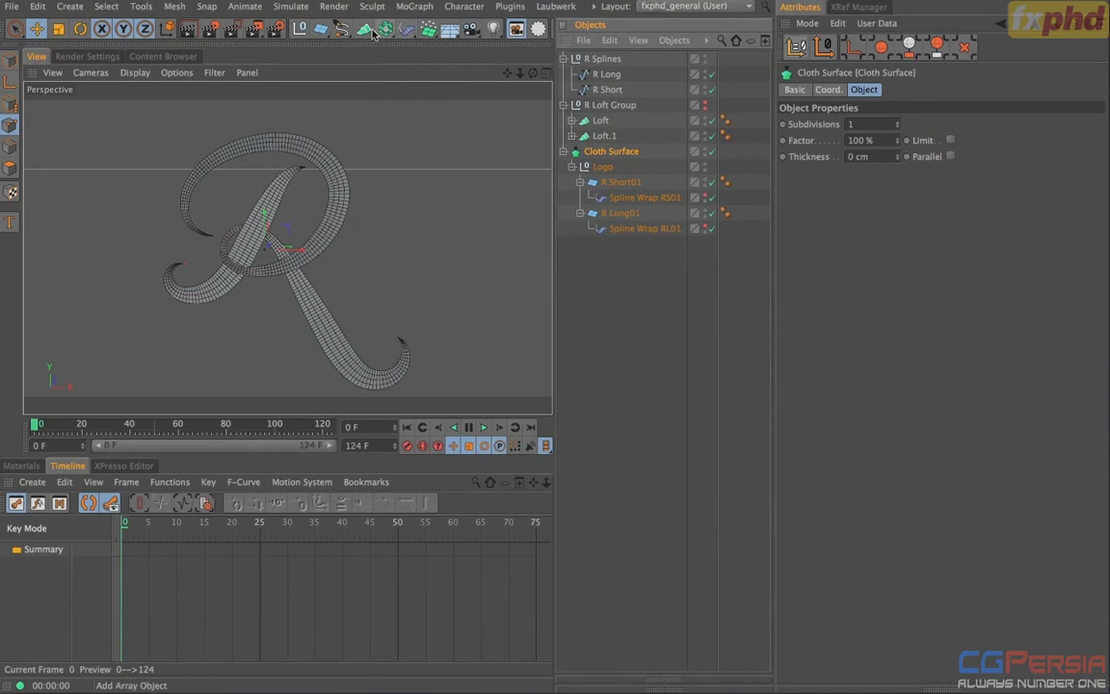
- Add a Subdivision Surface as the parent of the Cloth Surface and display the viewport shaded without wireframe lines
left_click(364, 29)
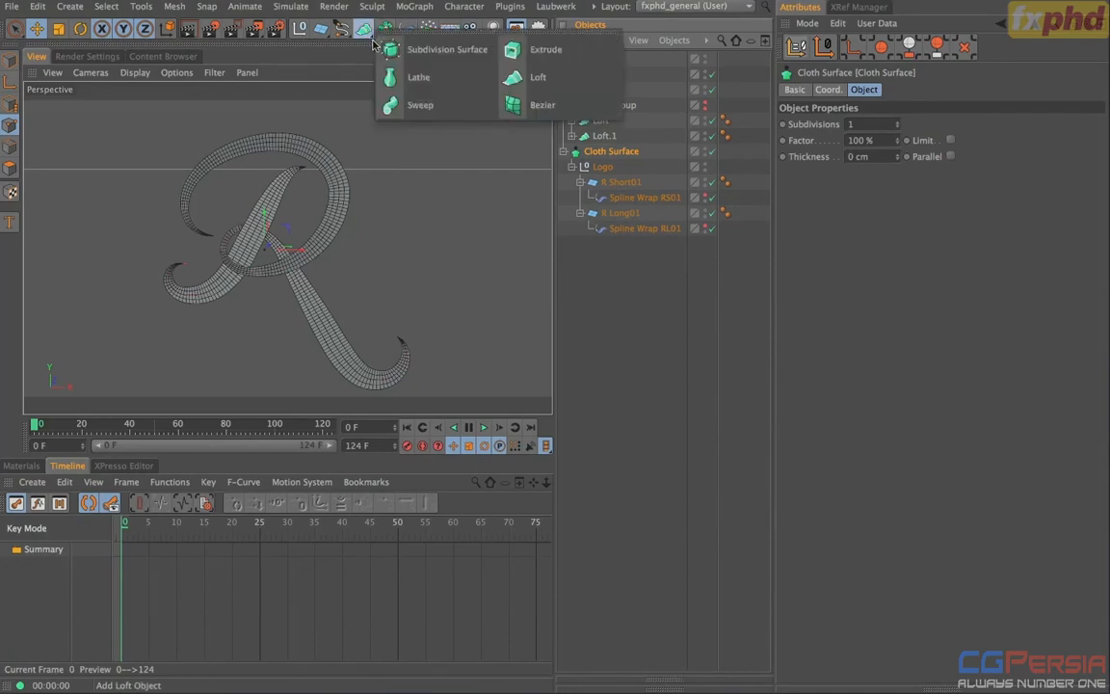
left_click(430, 53)
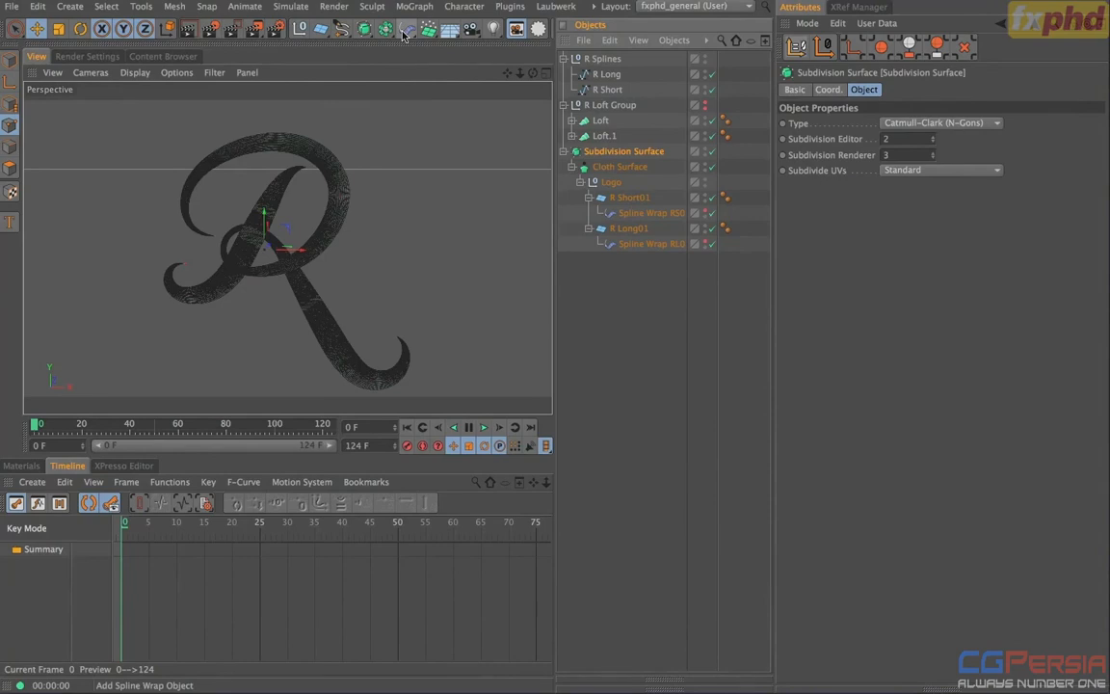
left_click(135, 73)
left_click(150, 129)
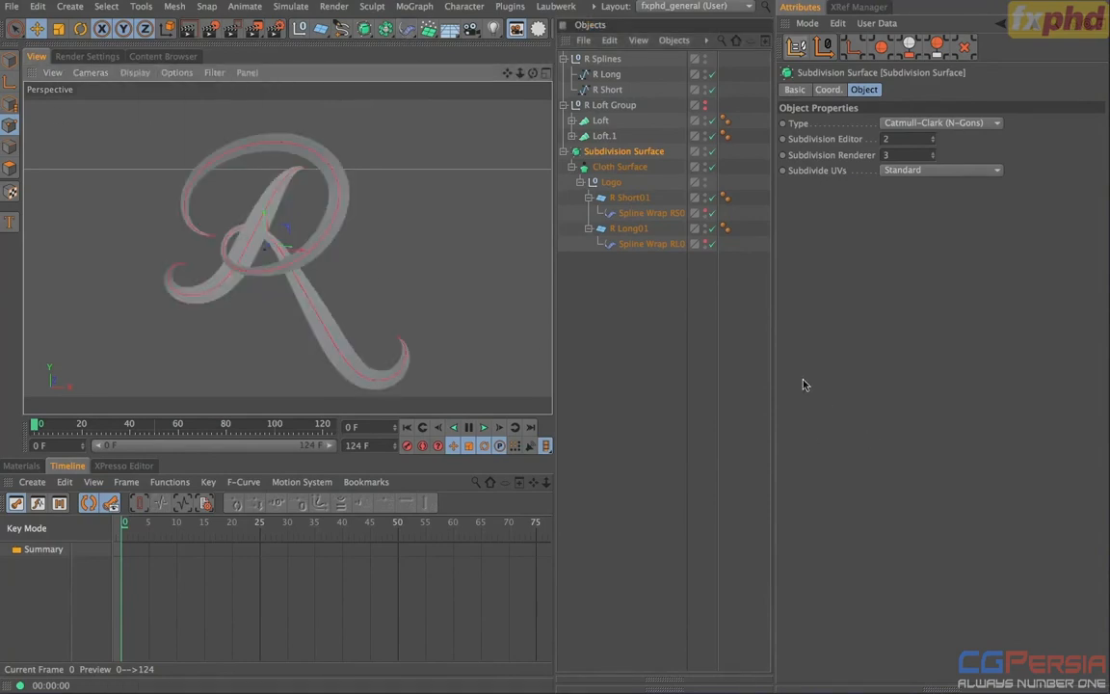
- Set the Cloth Surface's subdivisions to 0 and its thickness to 2 cm
left_click(634, 169)
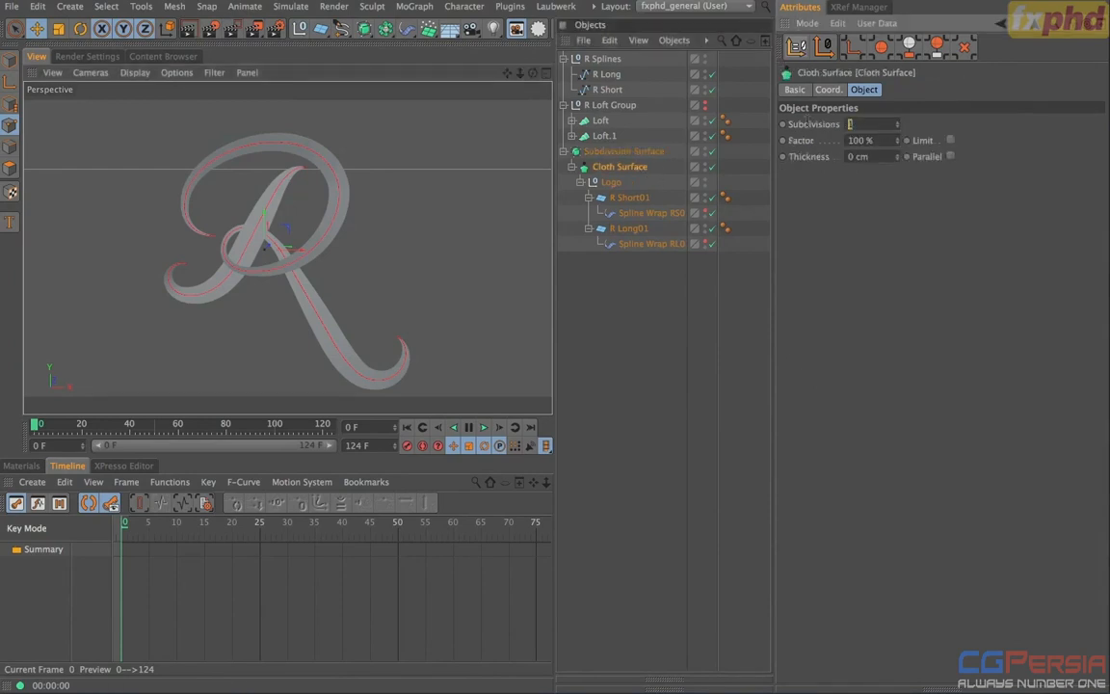
type("0")
key("Tab")
key("Tab")
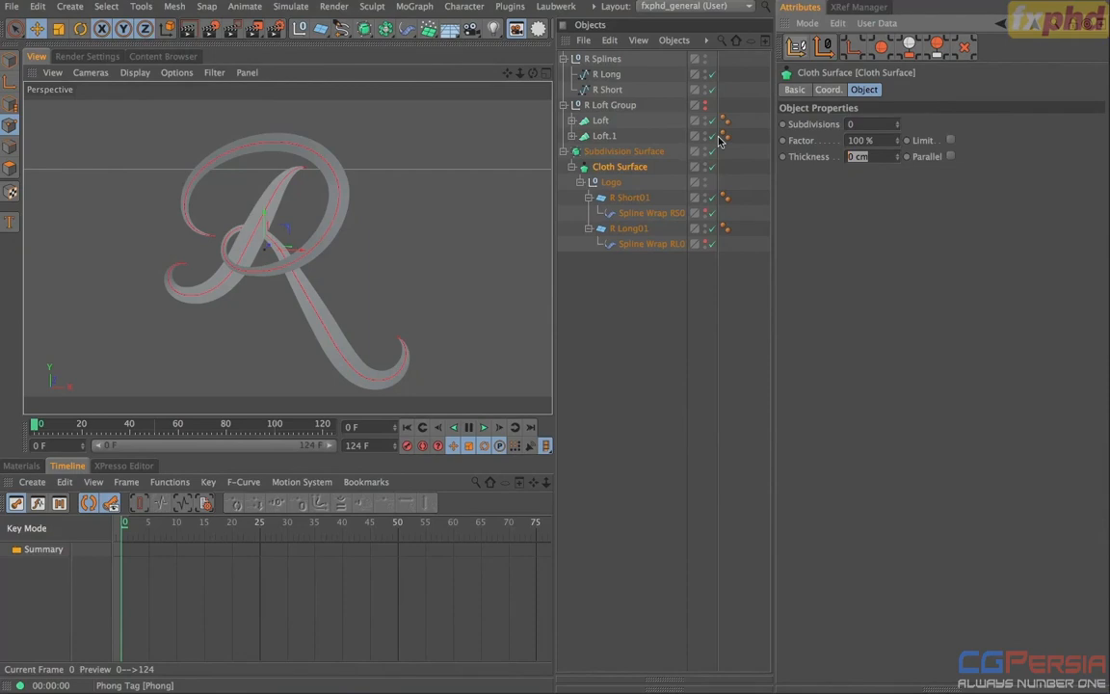
type("2")
key("Return")
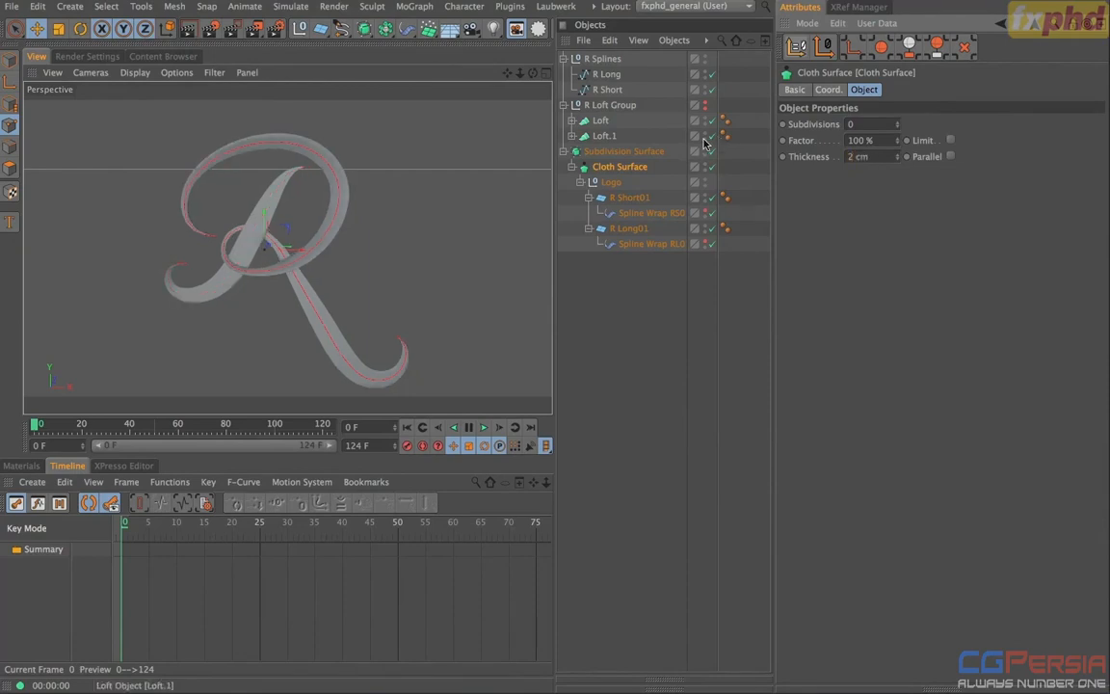
- Render the view to check the thickened R lettering and examine the letter up close from another angle
key("ctrl+r")
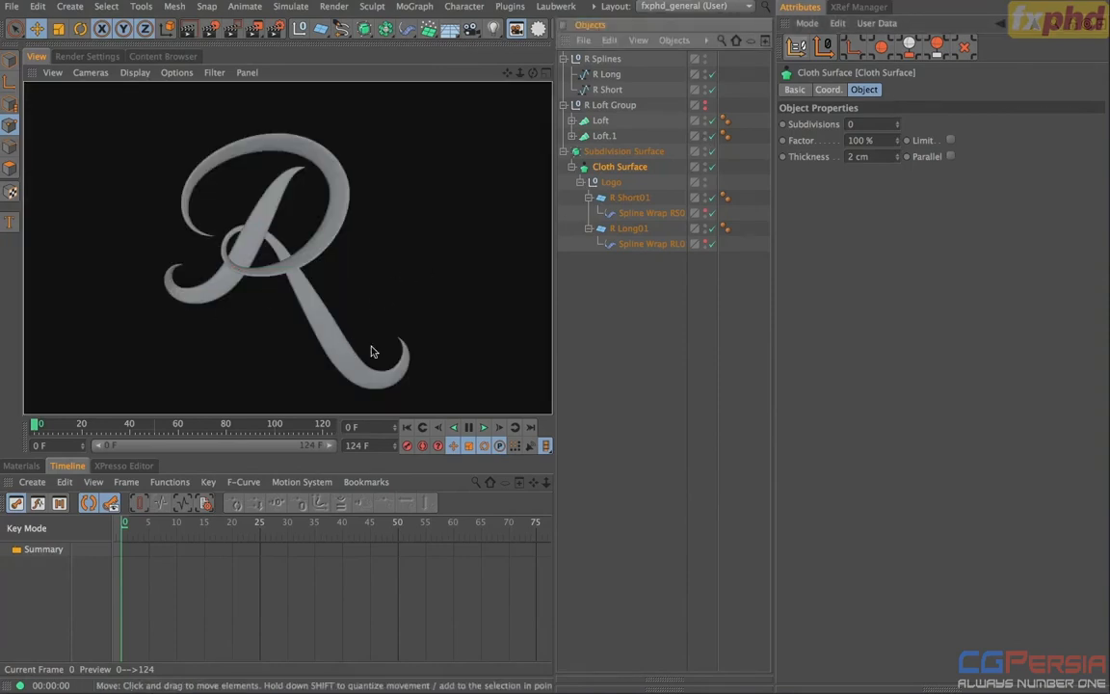
left_click_drag(329, 347, 275, 301, "alt")
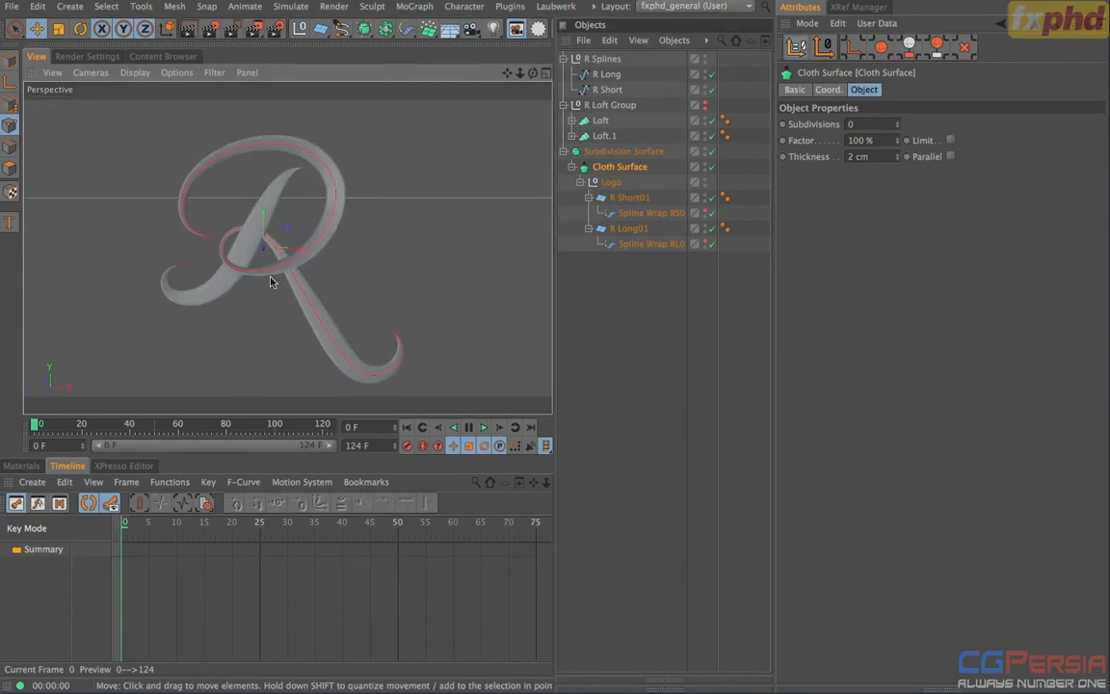
right_click_drag(260, 237, 385, 239, "alt")
middle_click_drag(384, 239, 318, 217, "alt")
mouse_move(318, 217)
left_mouse_down("alt")
mouse_move(151, 234)
mouse_move(25, 222)
mouse_move(166, 213)
mouse_move(366, 231)
mouse_move(241, 234)
mouse_move(277, 210)
mouse_move(292, 242)
mouse_move(328, 231)
left_mouse_up("alt")
- Examine the rotation settings of Spline Wrap RL01 on the R Long01 plane and the letter's overall shape
left_click(651, 243)
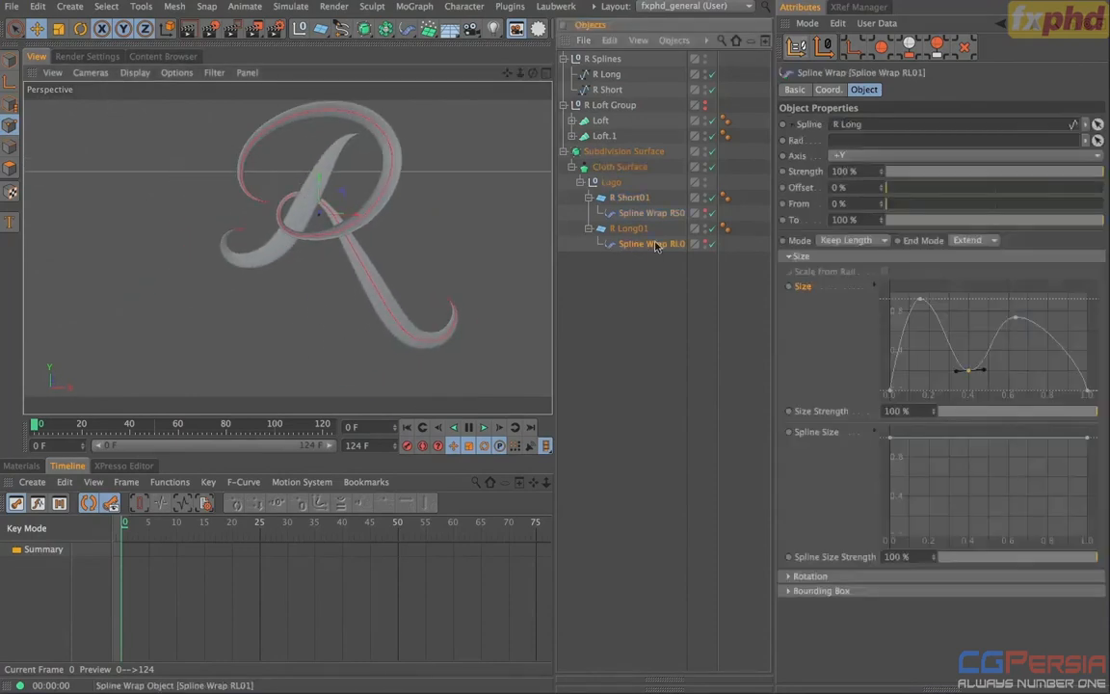
left_click(821, 575)
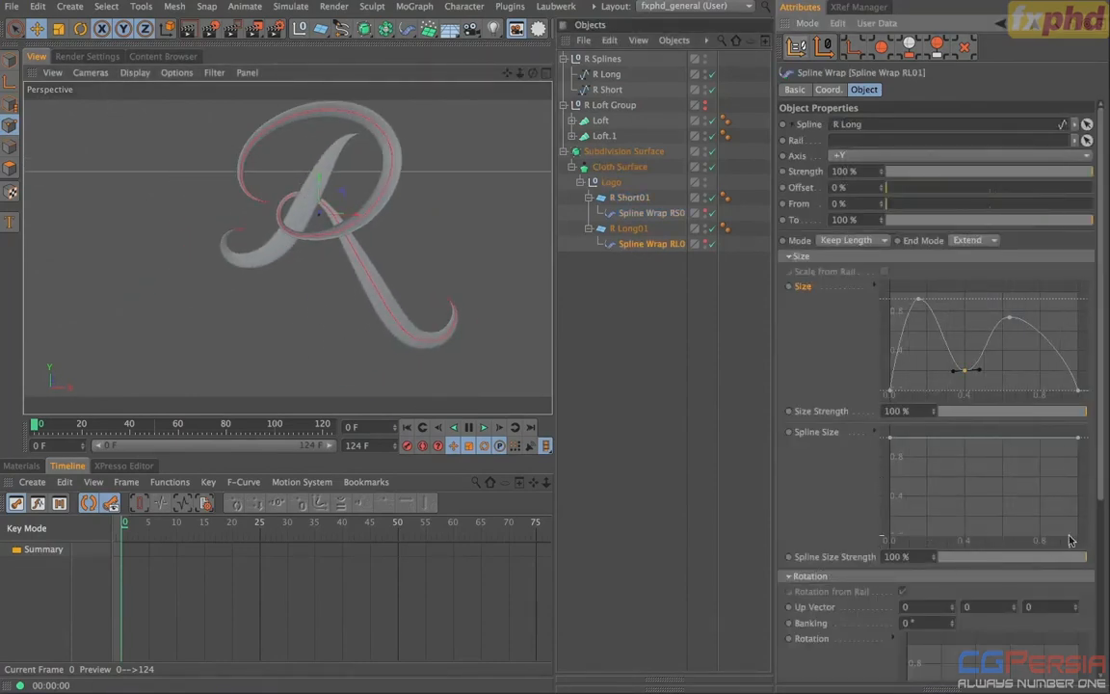
scroll(983, 395, "down", 5)
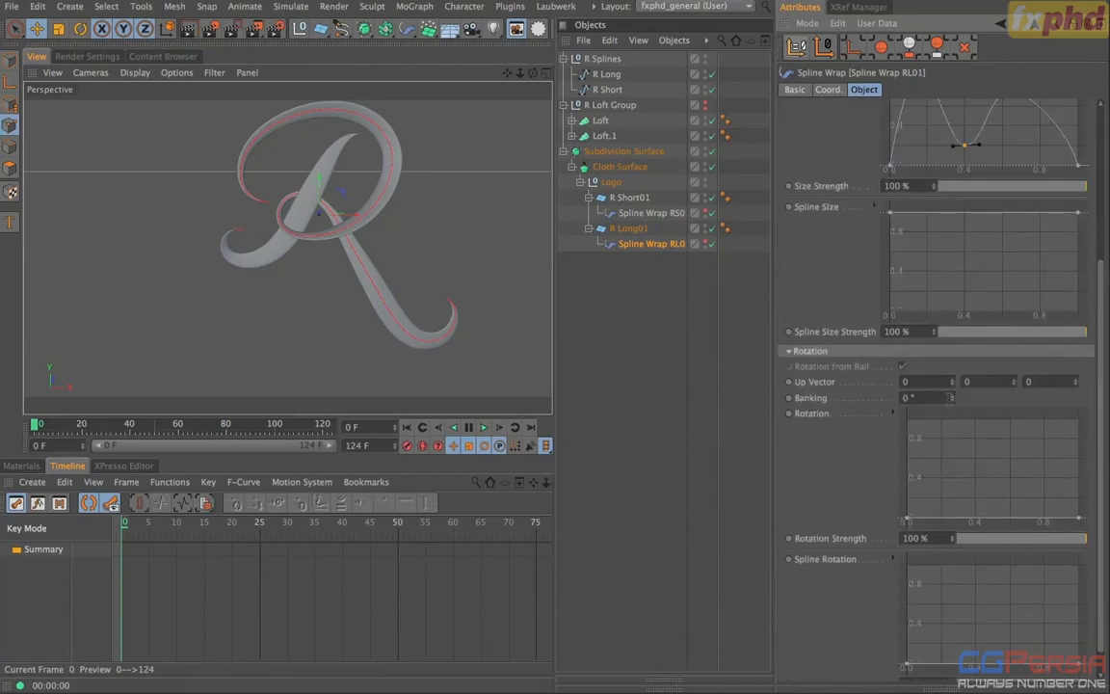
mouse_move(954, 403)
left_mouse_down()
mouse_move(970, 403)
mouse_move(941, 403)
mouse_move(992, 403)
mouse_move(951, 402)
left_mouse_up()
left_click_drag(714, 324, 717, 324)
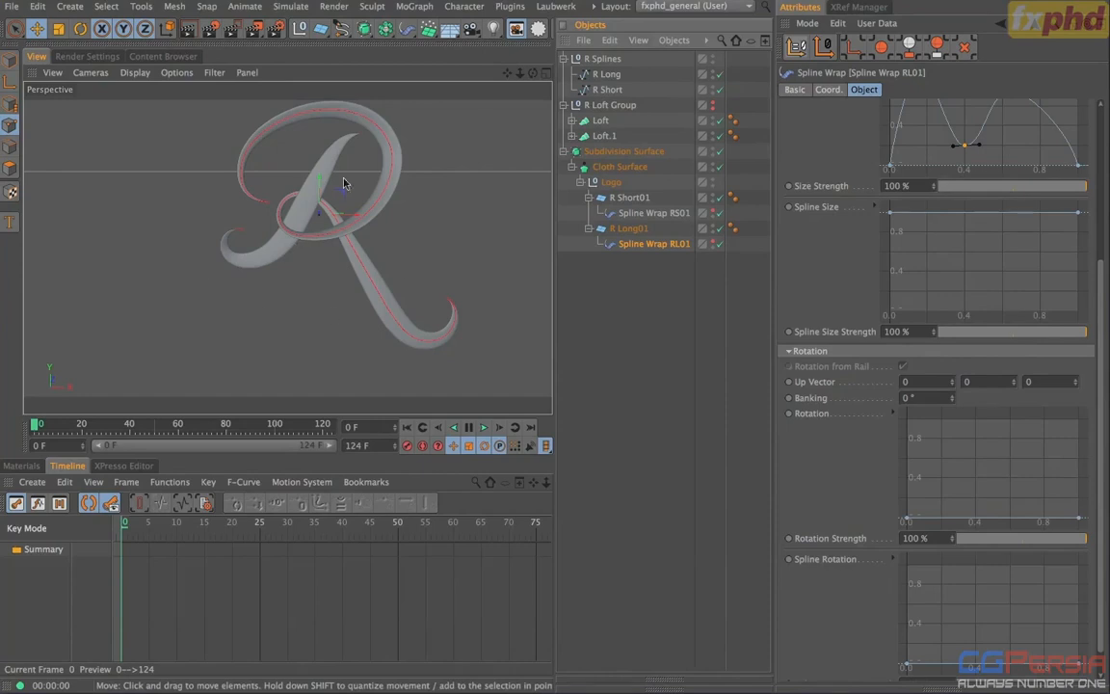
left_click_drag(361, 180, 344, 210, "alt")
right_click_drag(344, 210, 266, 213, "alt")
middle_click_drag(266, 213, 230, 245, "alt")
left_click_drag(231, 243, 280, 222, "alt")
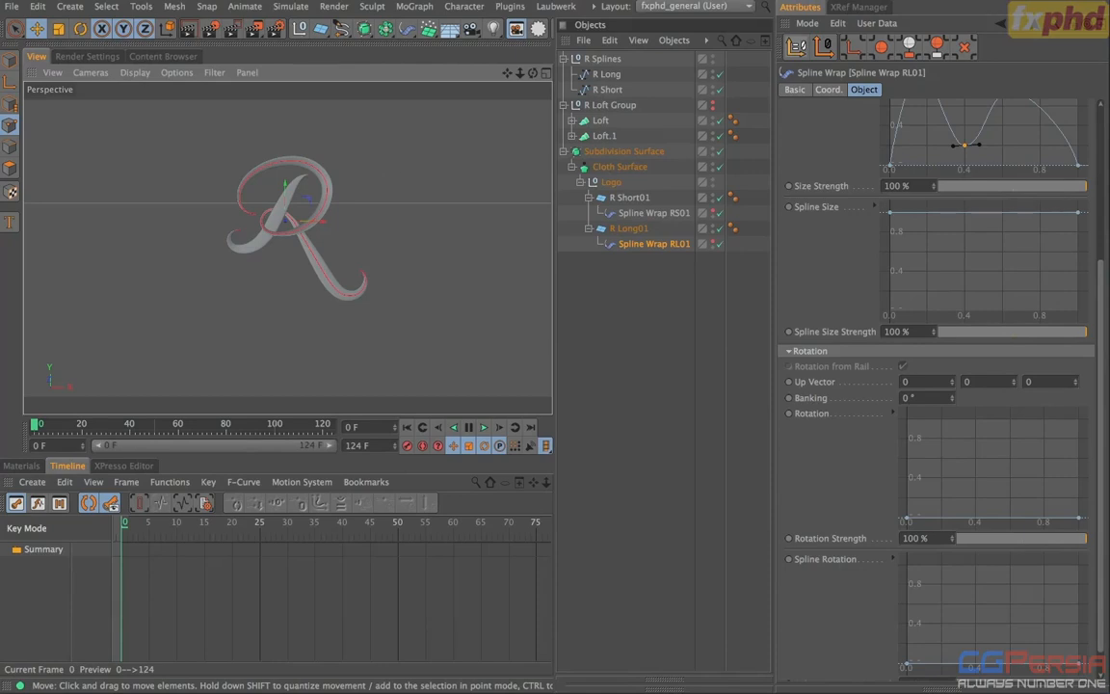
- Try to extend the R Long spline past its end with two extra curved points in the perspective view
left_click(620, 77)
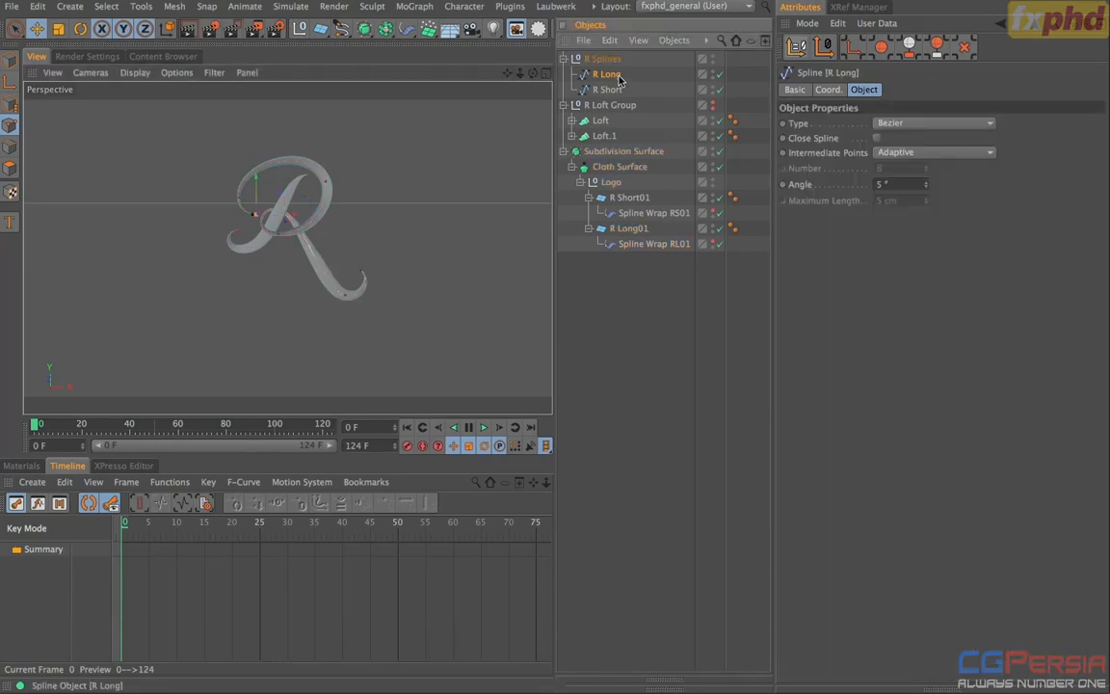
left_click(391, 235, "ctrl")
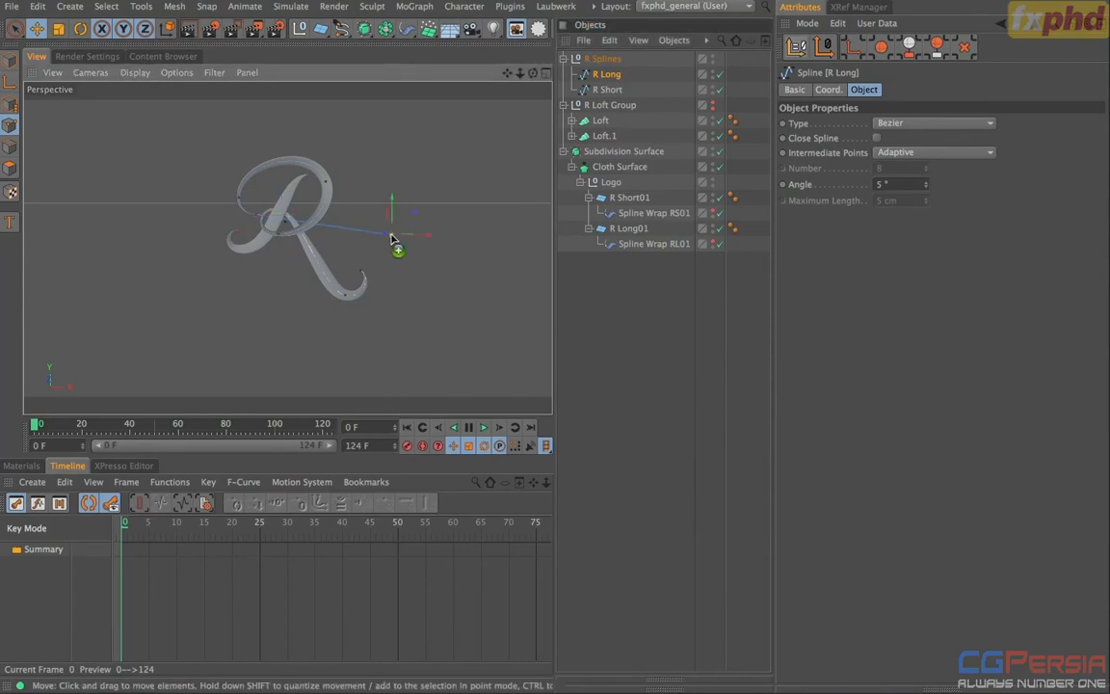
left_click(518, 320, "ctrl")
key("super+z")
key("super+z")
left_click_drag(379, 237, 437, 261, "ctrl")
left_click_drag(523, 334, 534, 415, "ctrl")
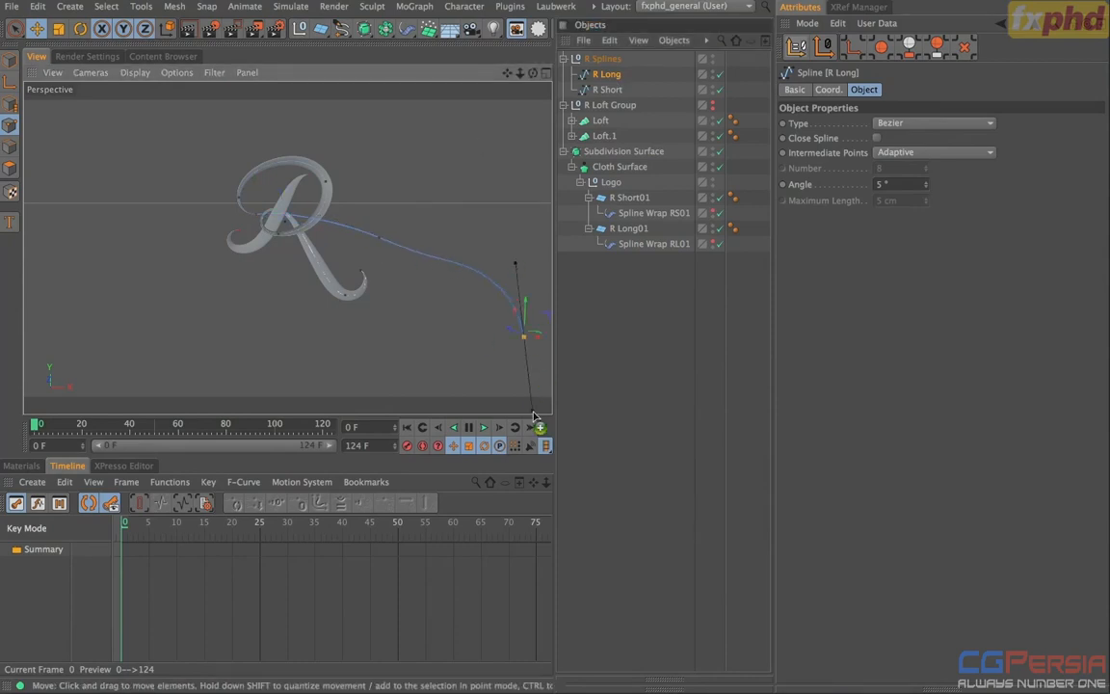
- Check the extended R Long spline from the top view, undo the added points and return to the perspective view
key("F2")
right_click_drag(395, 315, 308, 313, "alt")
middle_click_drag(289, 248, 256, 167, "alt")
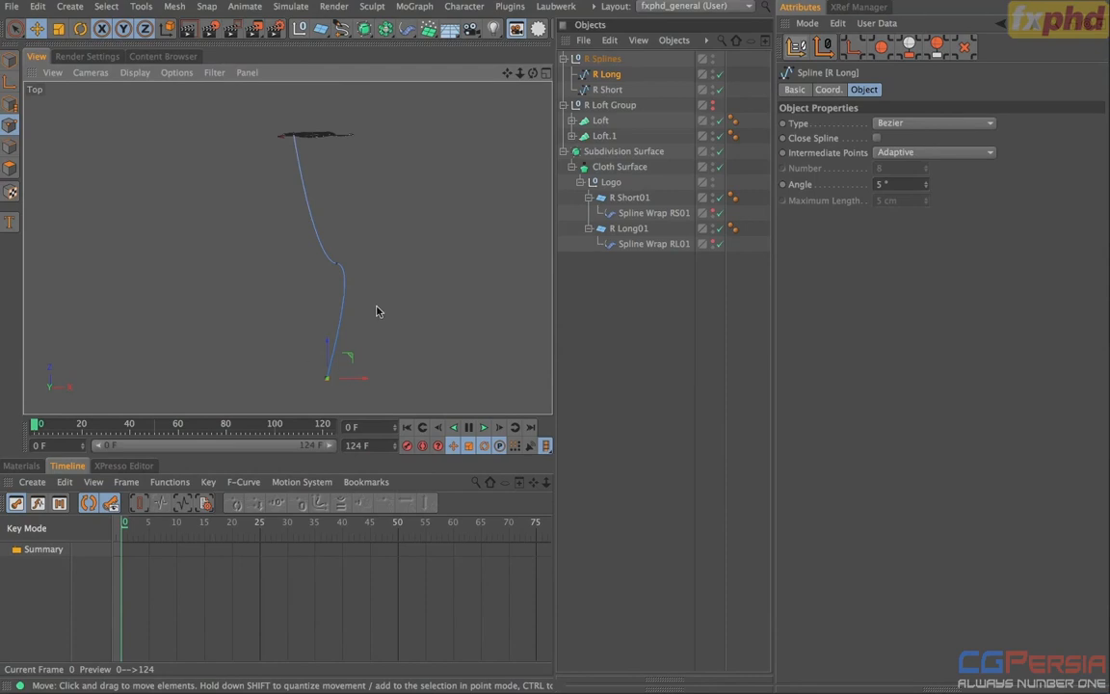
key("super+z")
key("super+z")
key("F1")
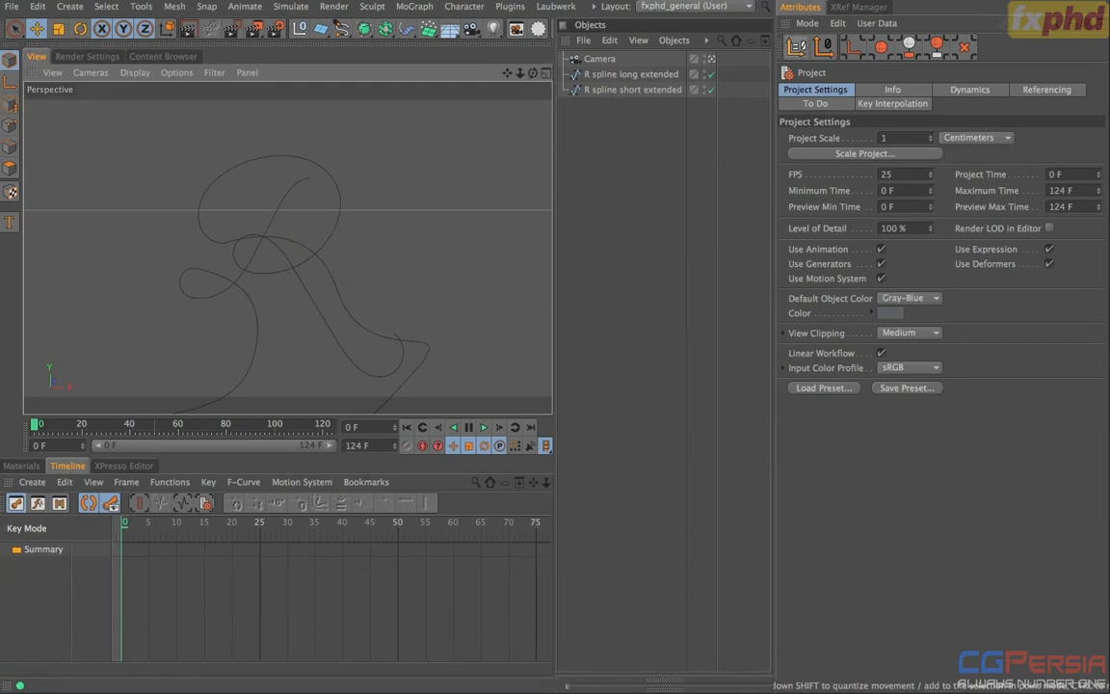
- Examine the long and short extended R splines from outside the Camera, and return to the Camera's view
left_click(601, 58)
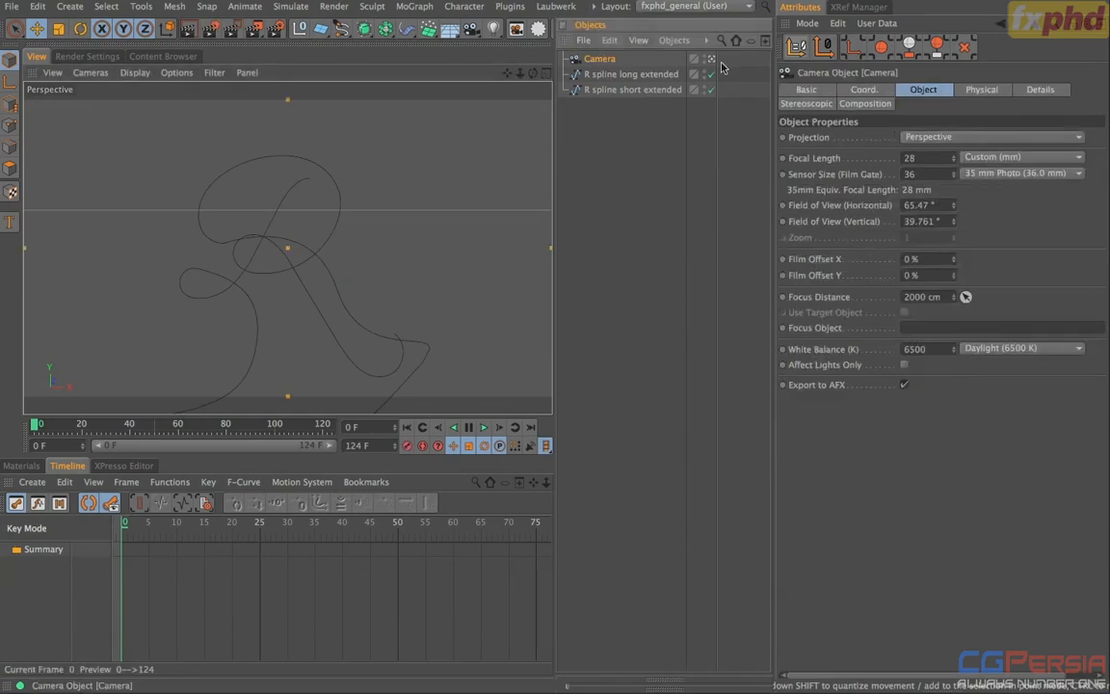
left_click(711, 60)
left_click(628, 74)
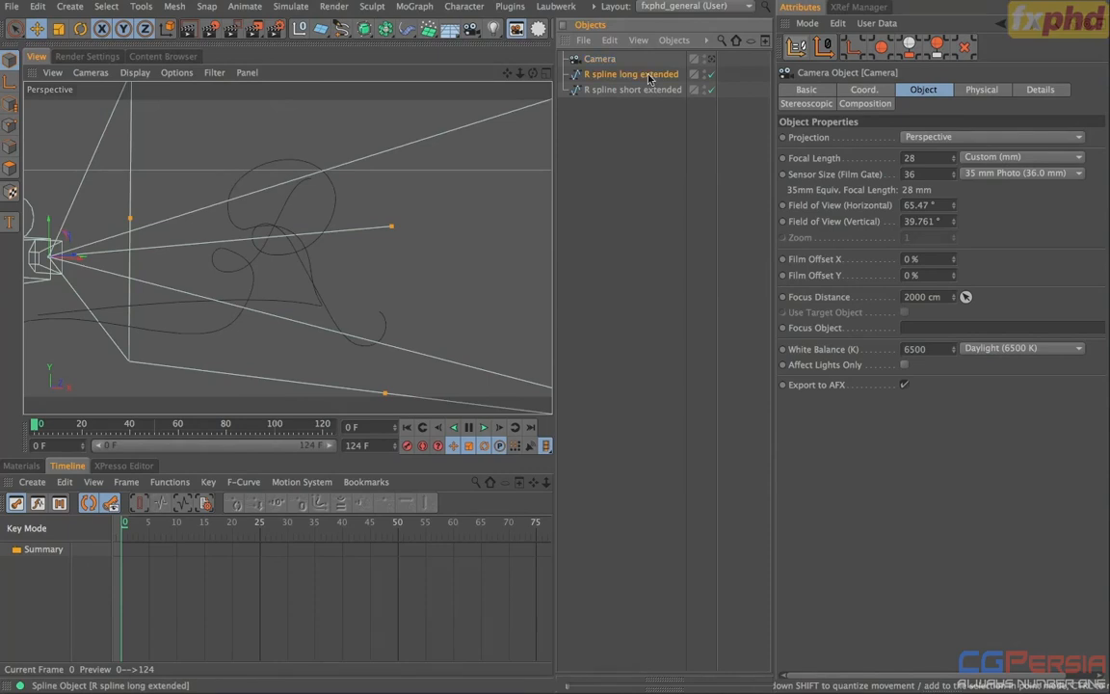
left_click(629, 90, "shift")
left_click_drag(145, 294, 337, 262, "alt")
left_click(711, 60)
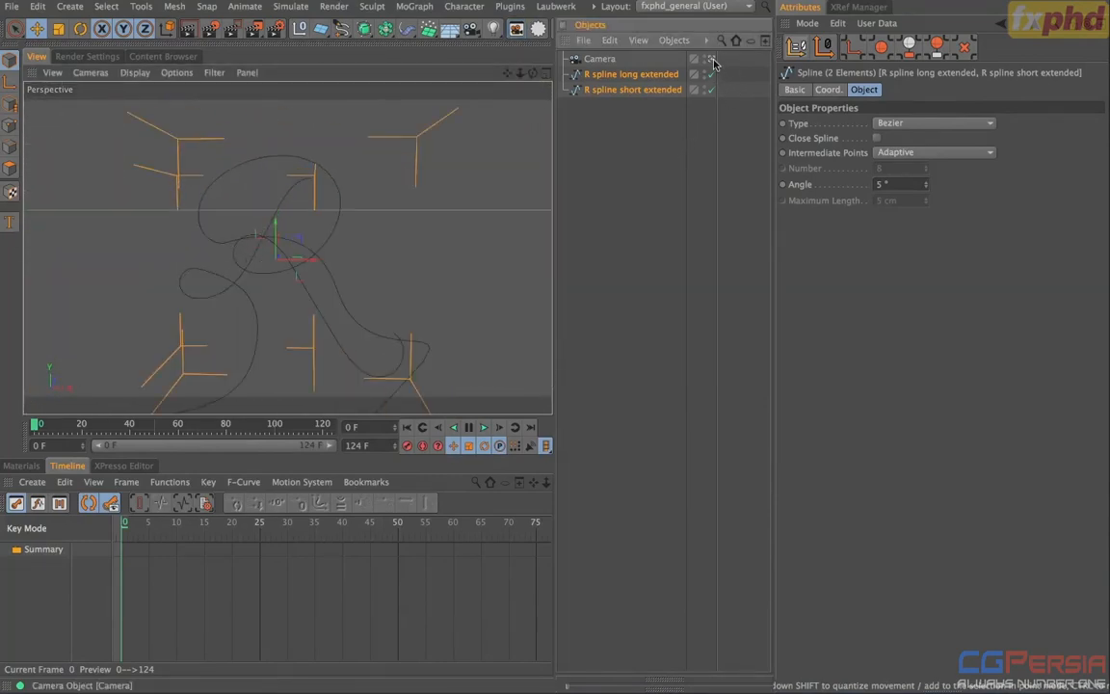
left_click(626, 204)
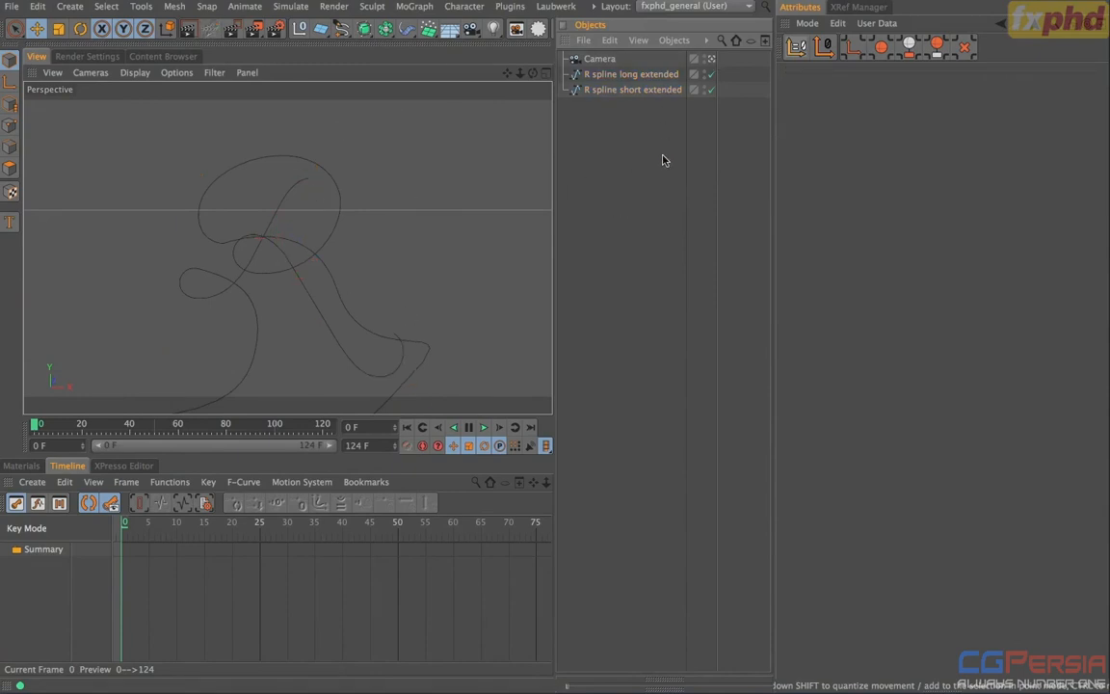
- Copy the Camera and both extended R splines from extendedSplines.c4d, close it without saving, and paste them into the R logo project
left_click(595, 61)
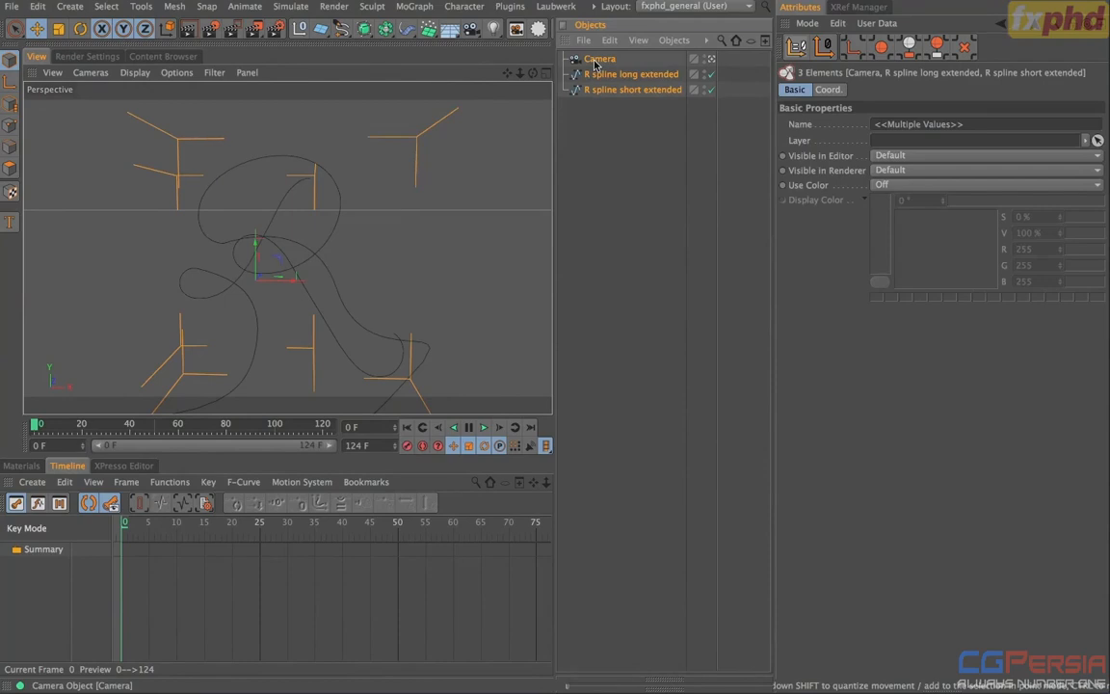
key("super+F4")
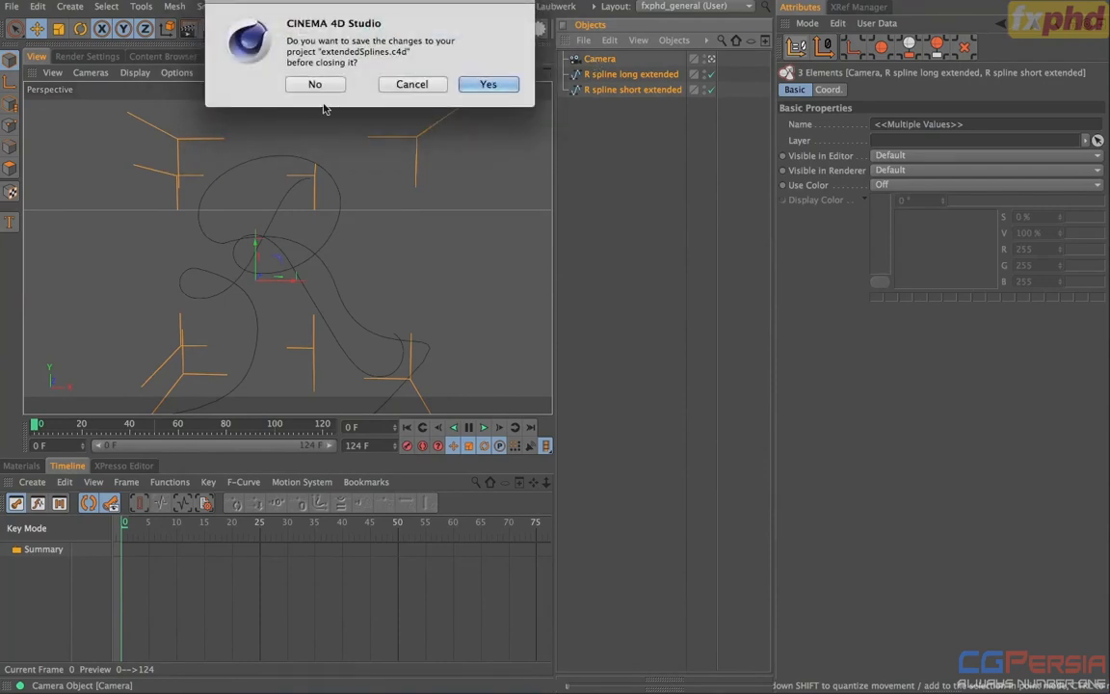
left_click(299, 92)
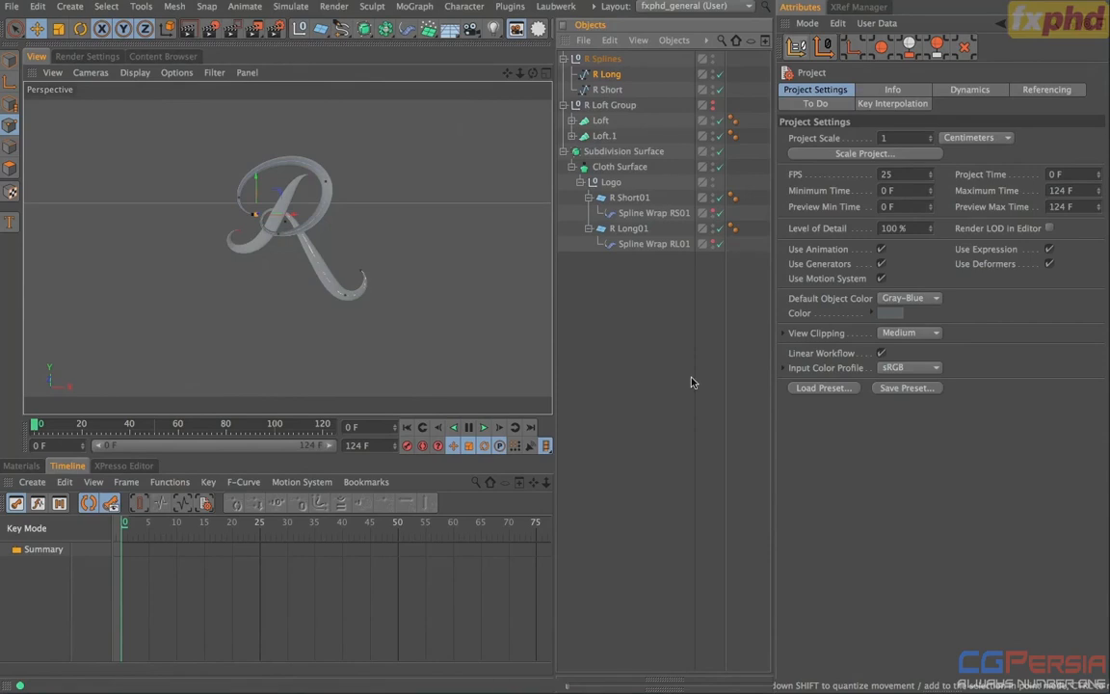
key("super+v")
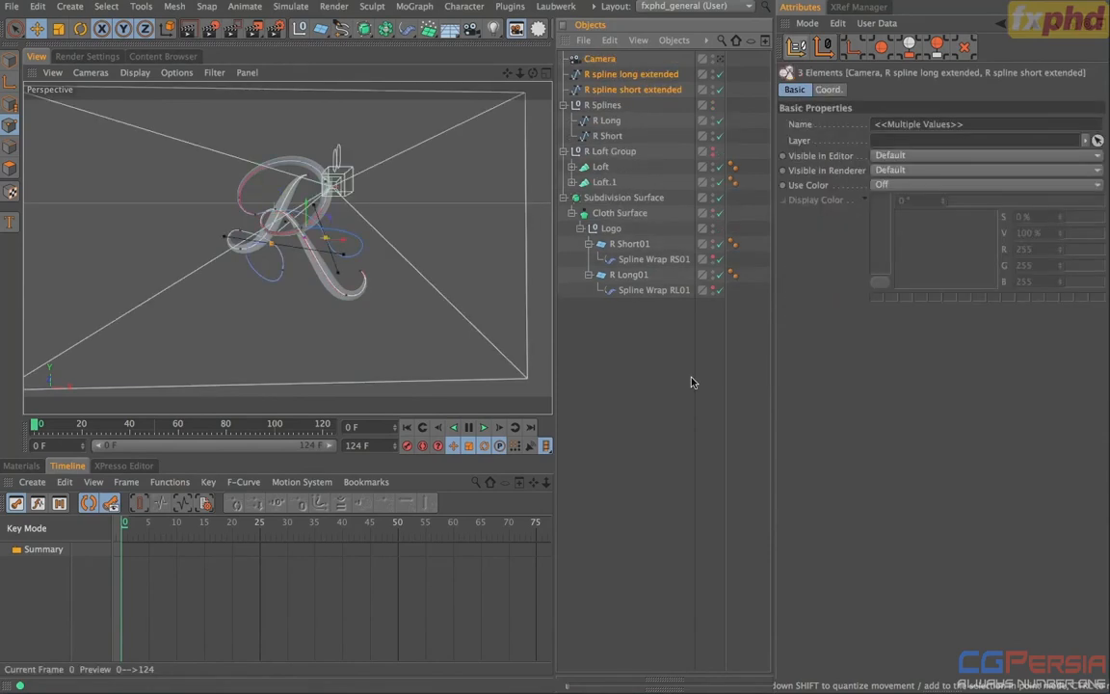
- Move the two extended R splines into the R Splines group and look through the pasted Camera
left_click(632, 91)
left_click(634, 76, "shift")
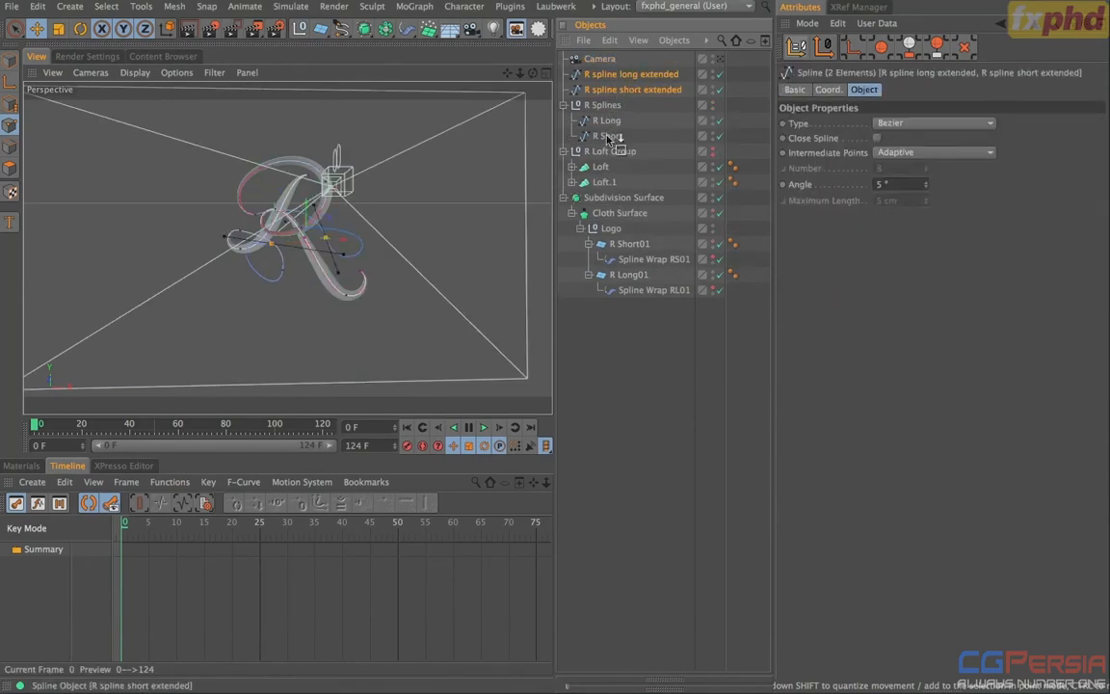
left_click_drag(611, 140, 616, 145)
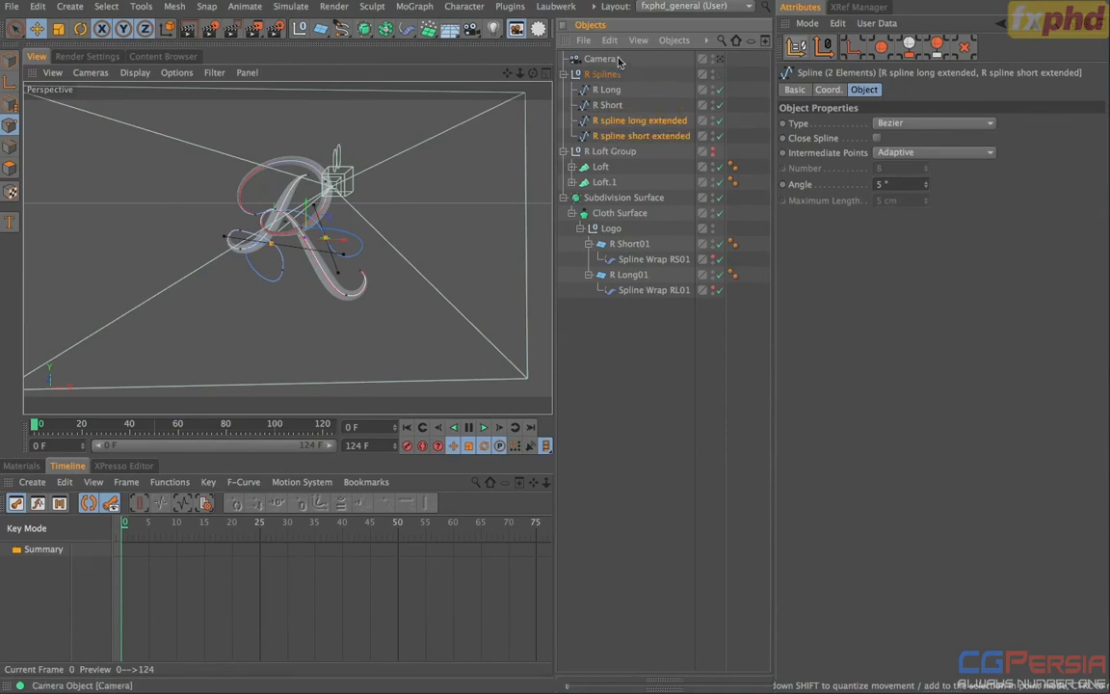
left_click(717, 62)
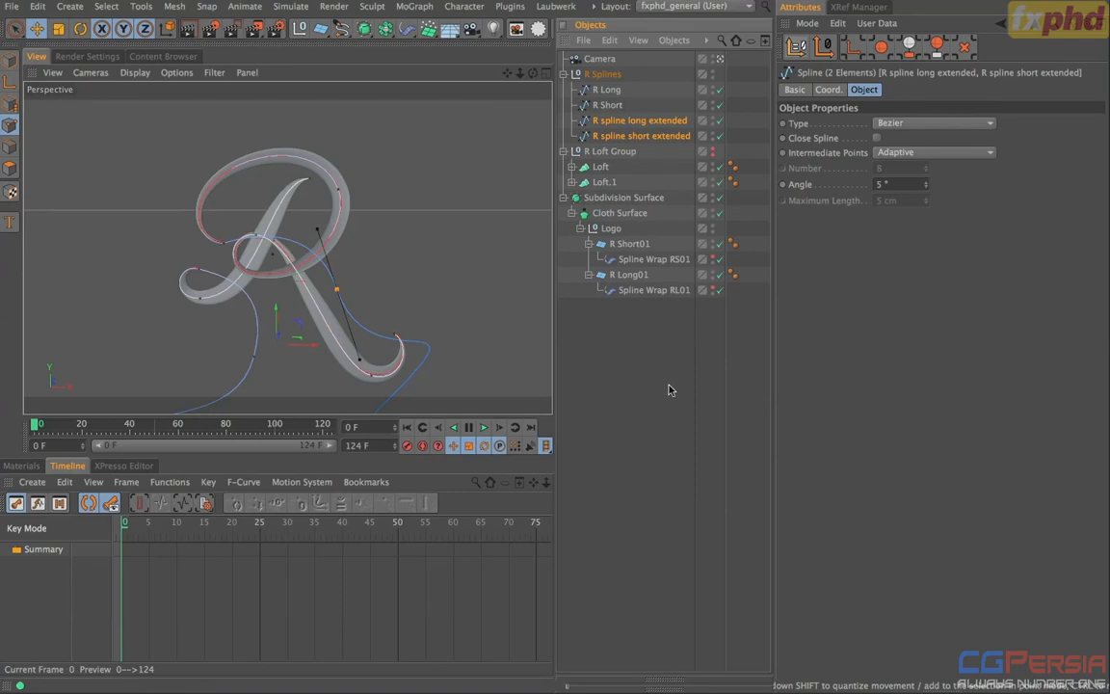
- Duplicate the R Short01 and R Long01 planes with their spline wraps inside the Logo null
left_click(589, 245)
left_click(588, 259)
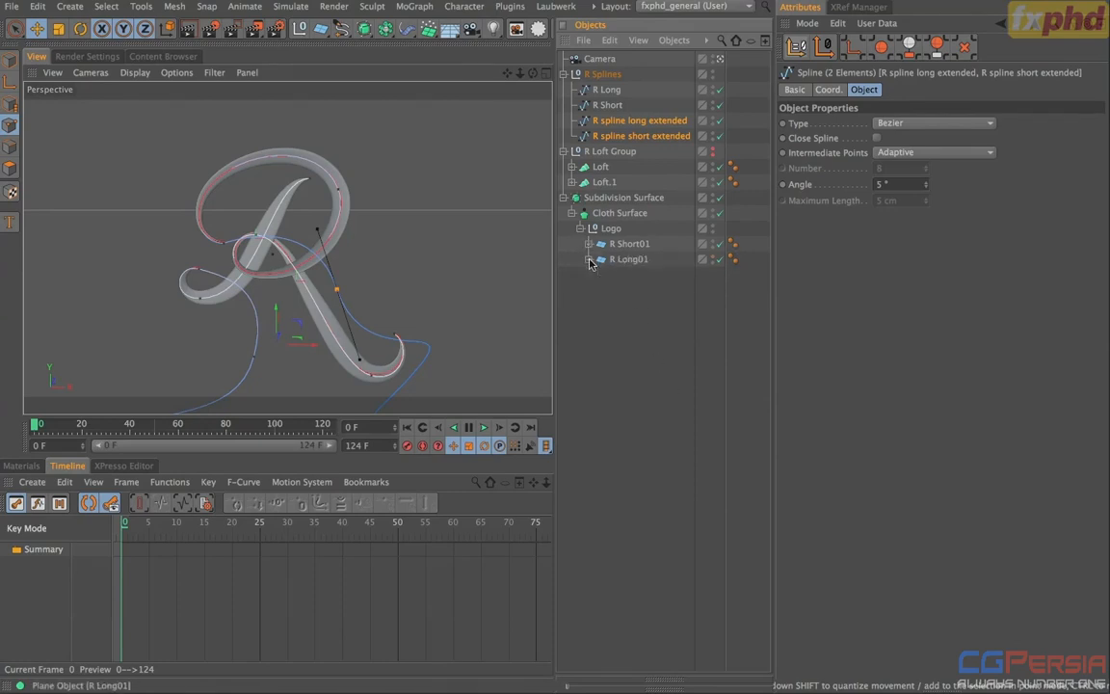
left_click(627, 259)
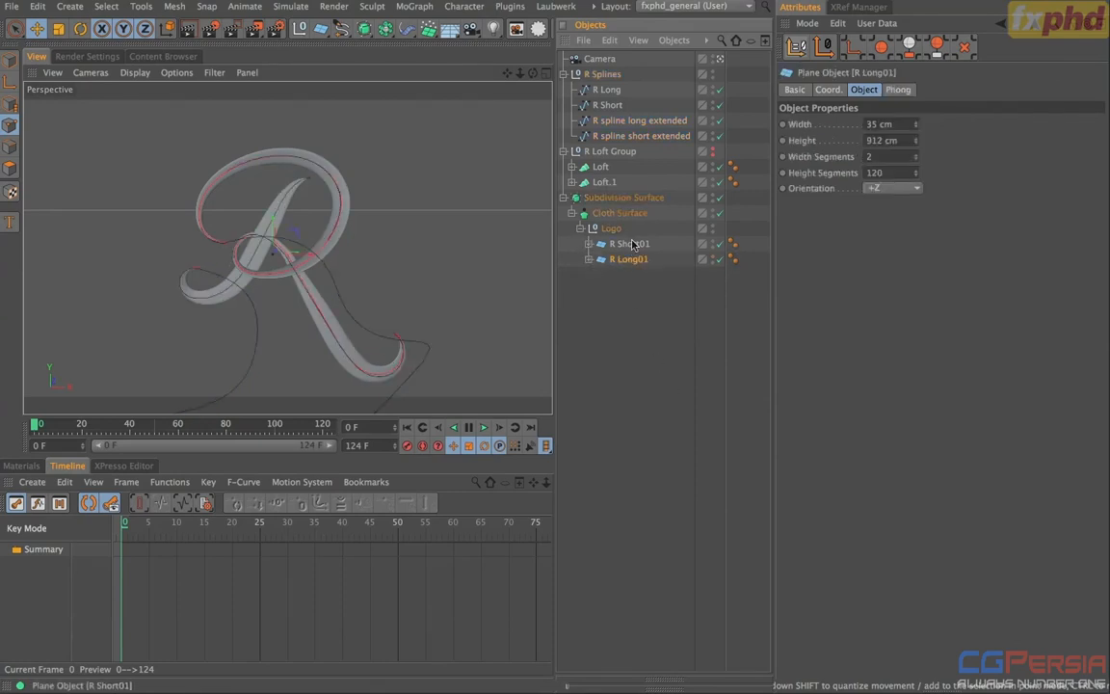
left_click(634, 244, "shift")
left_click_drag(629, 263, 640, 282, "ctrl")
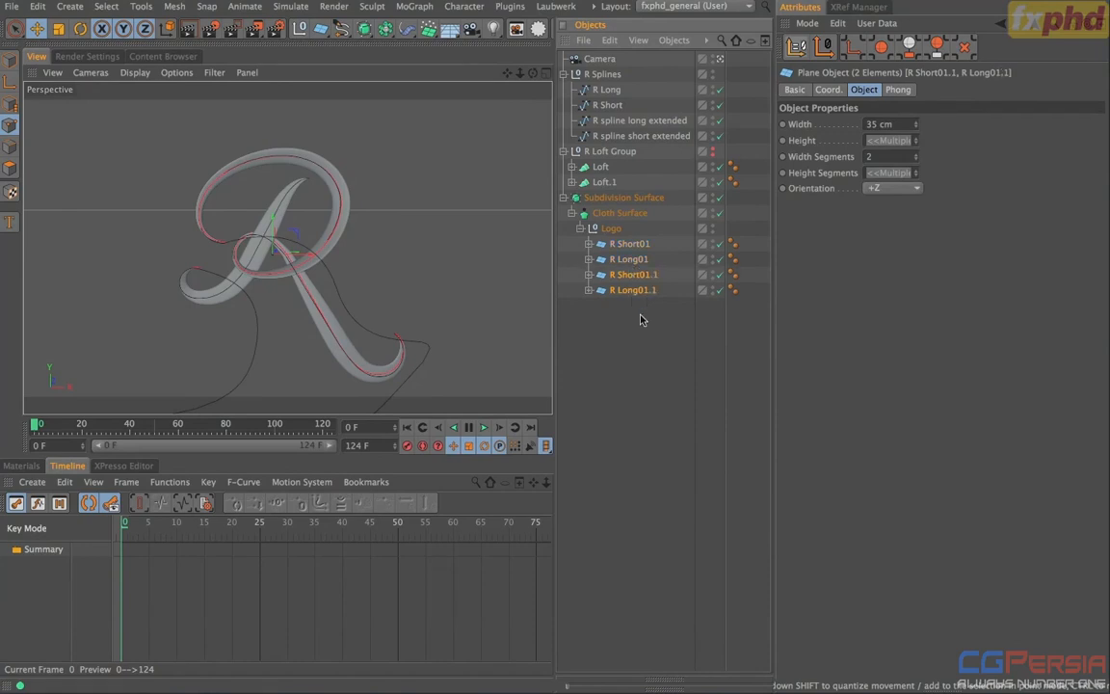
- Rename the duplicated planes R Short02 and R Long02
double_click(633, 275)
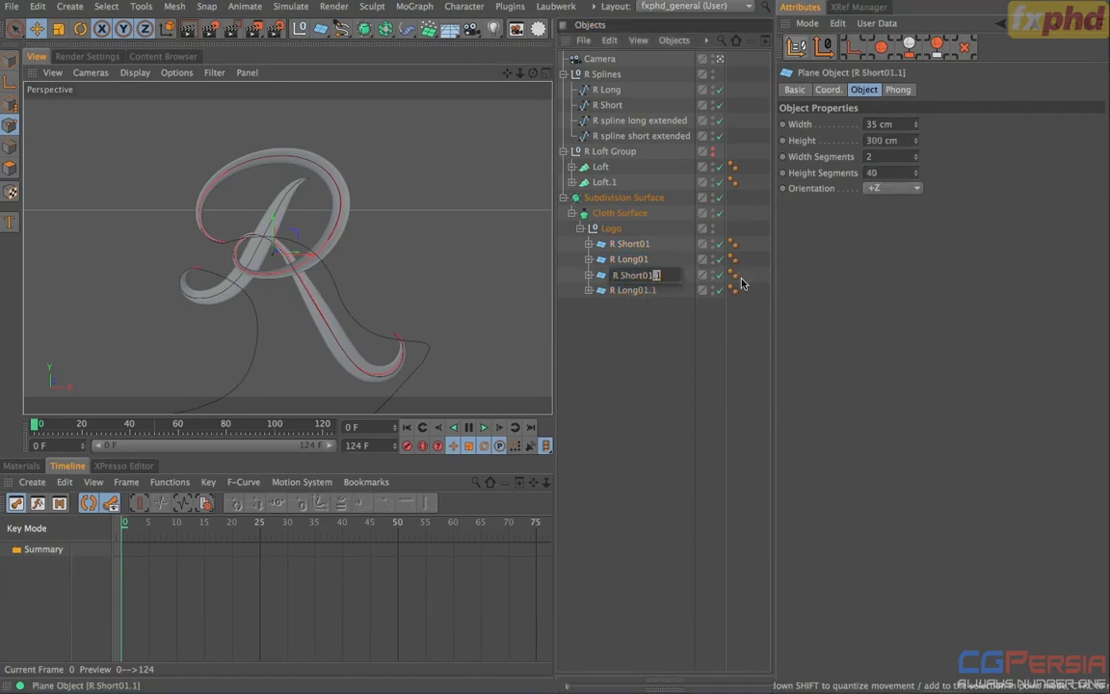
type("2")
key("Tab")
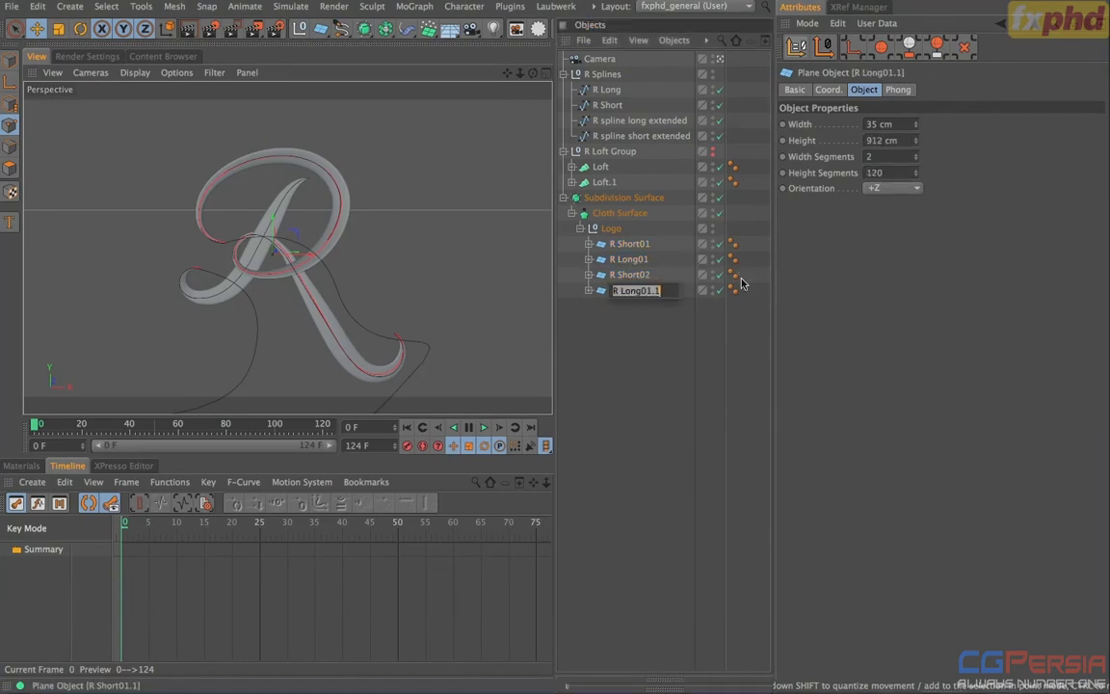
key("BackSpace")
type("2")
key("Return")
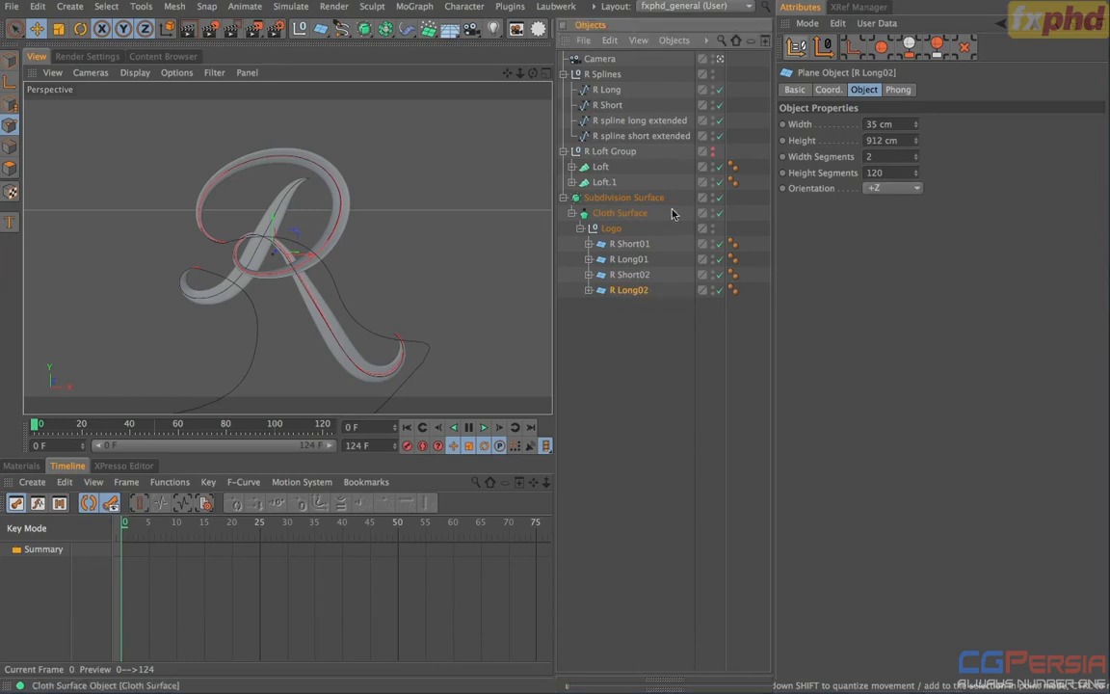
- Rename the spline wraps under the duplicated planes Spline Wrap RS02 and Spline Wrap RL02
left_click(588, 275)
left_click(588, 305)
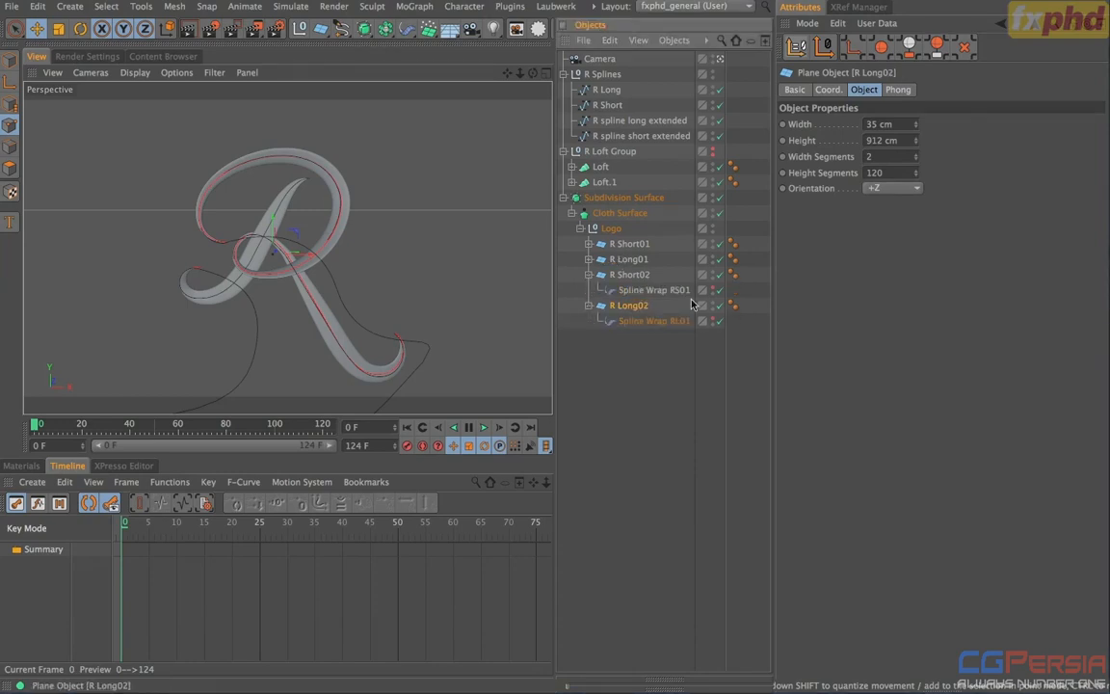
double_click(655, 290)
key("BackSpace")
type("2")
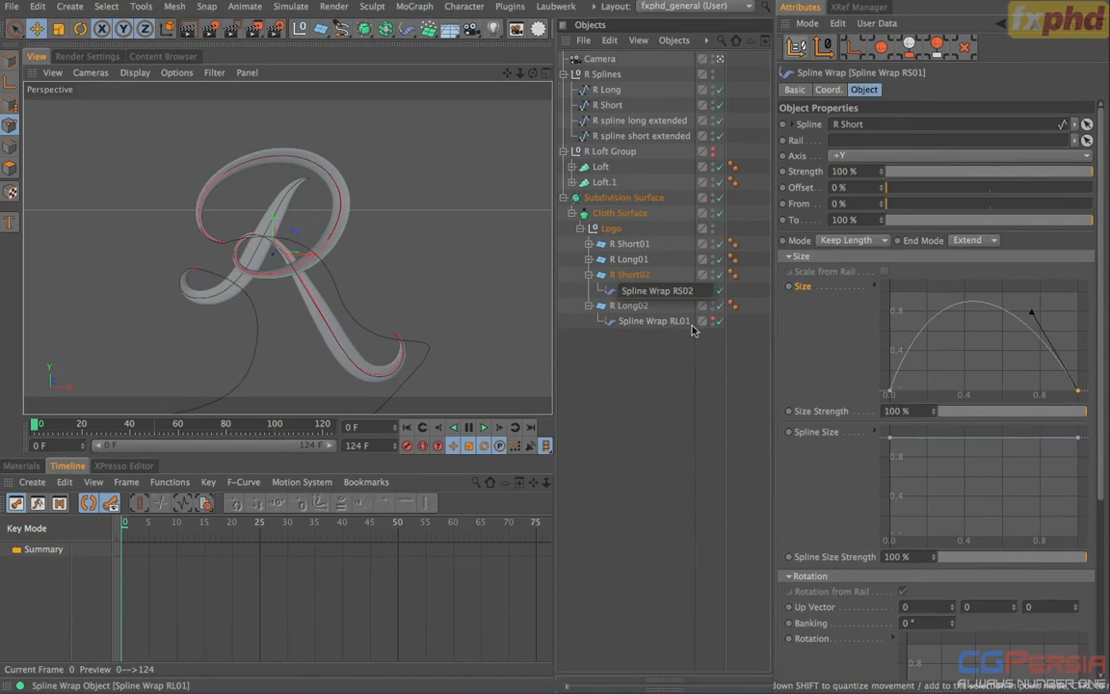
key("Tab")
key("BackSpace")
type("2")
left_click(648, 397)
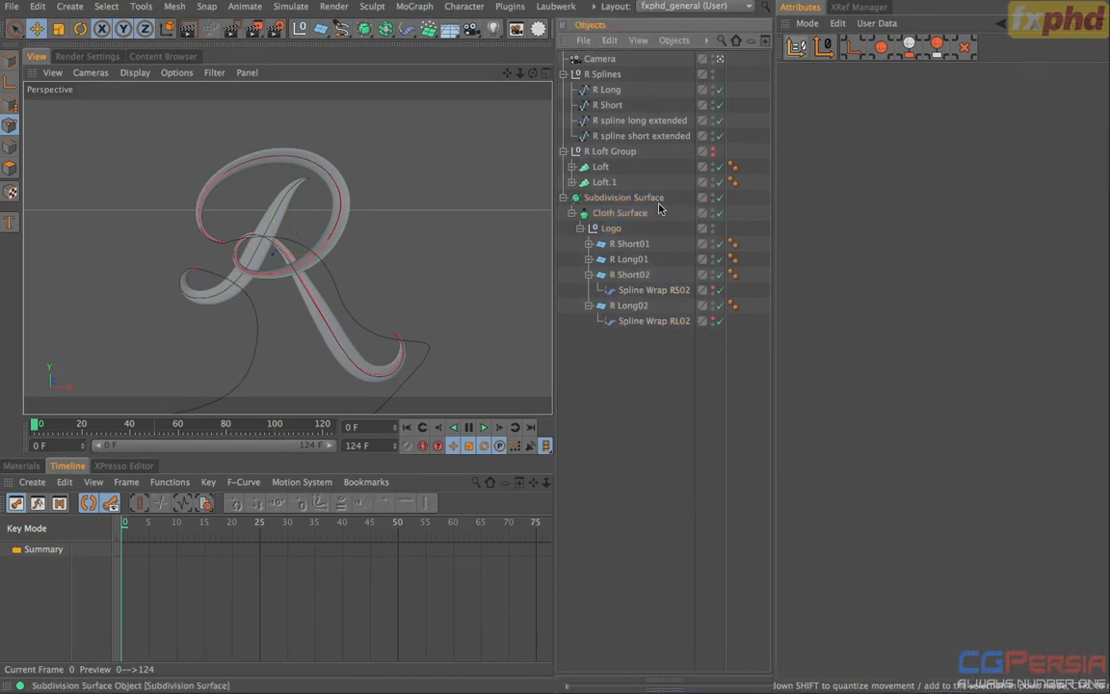
- Disable the original R Short01 and R Long01 planes in the Logo null
left_click(718, 244)
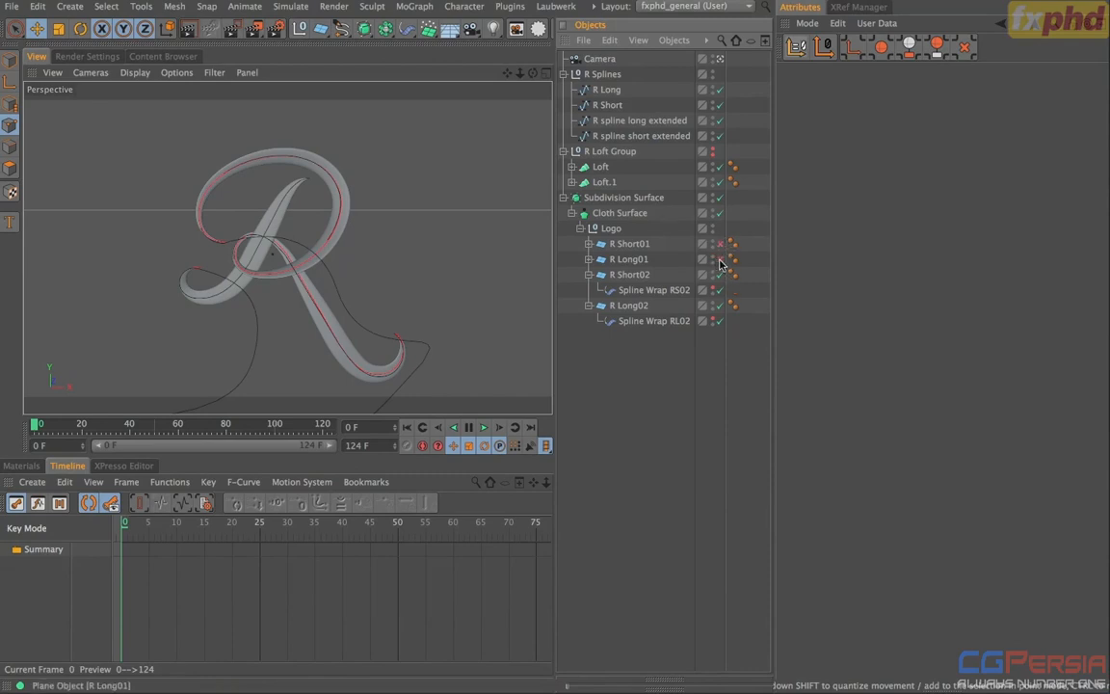
left_click(589, 245)
left_click(721, 259)
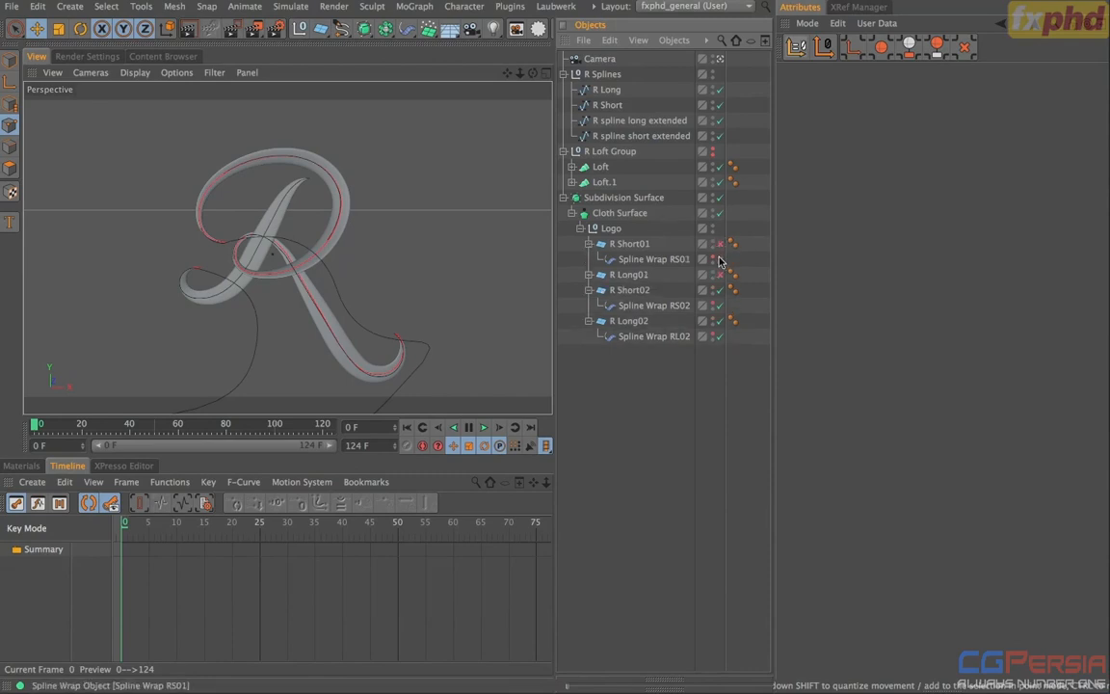
left_click(589, 244)
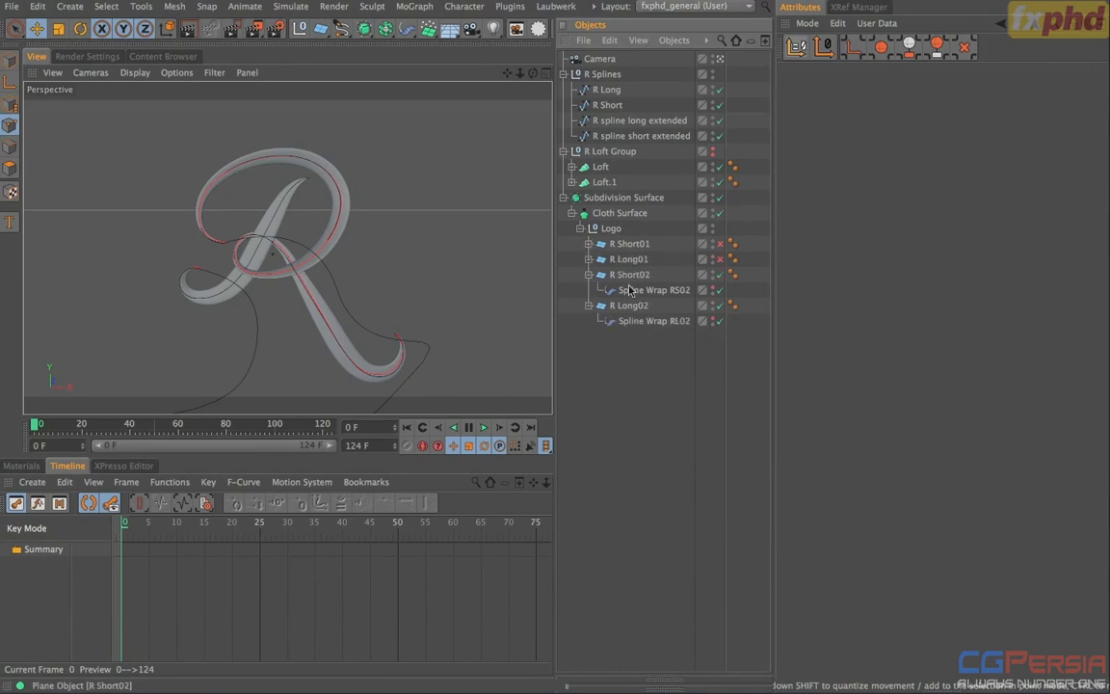
- Assign R spline short extended to Spline Wrap RS02 and R spline long extended to Spline Wrap RL02
left_click(630, 275)
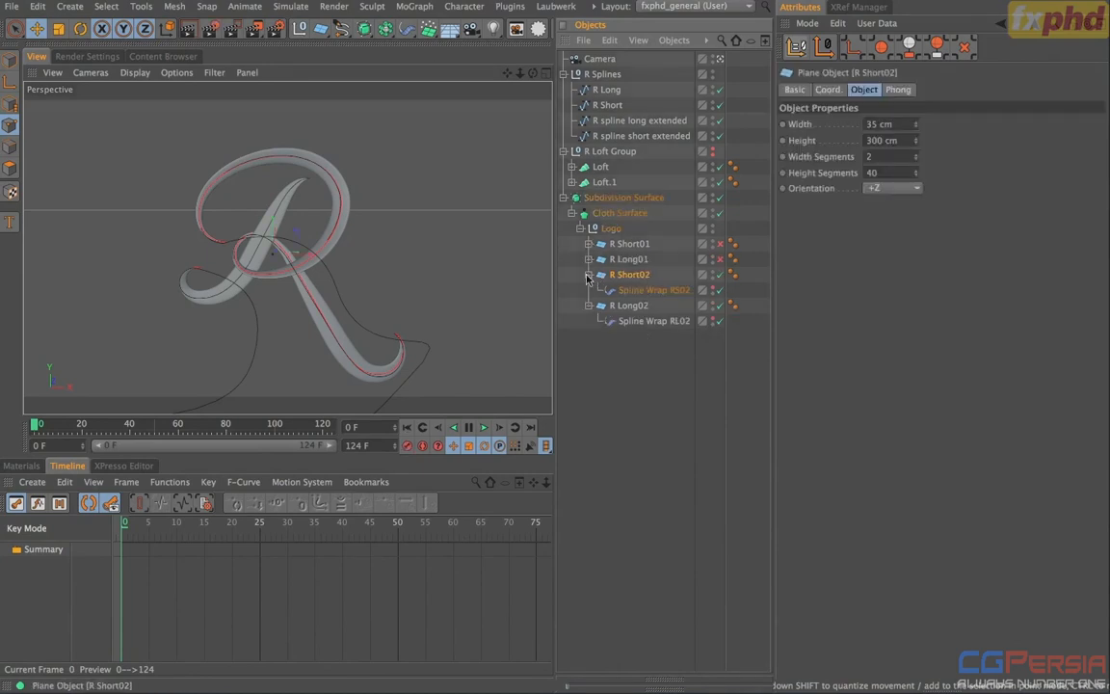
left_click(655, 290)
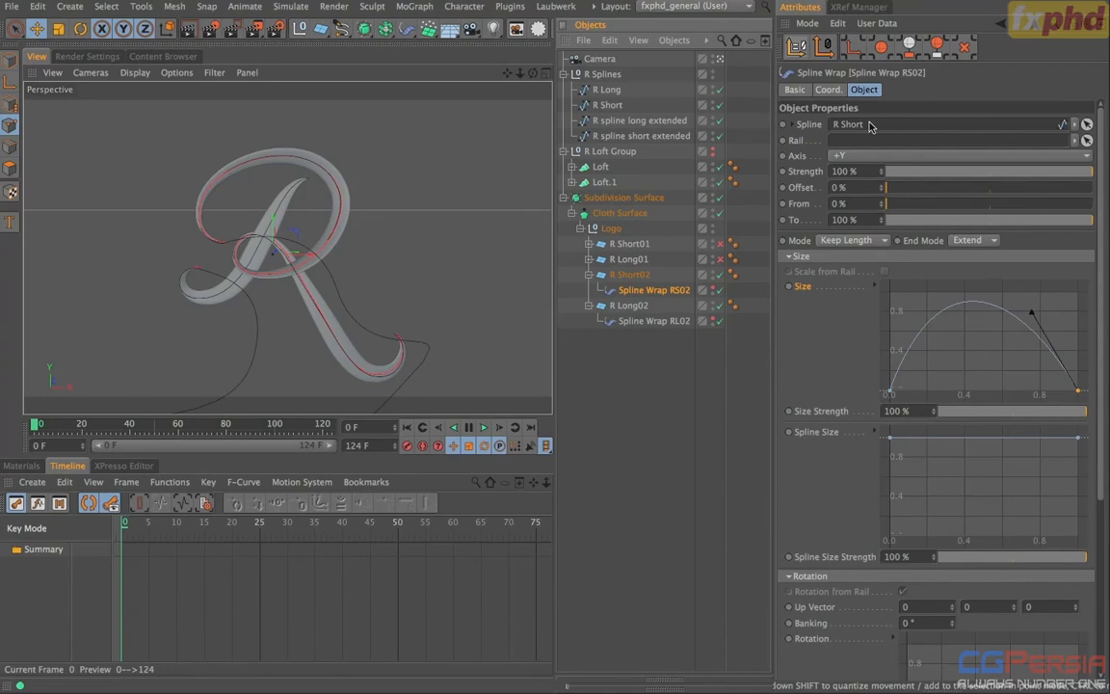
left_click_drag(600, 135, 884, 128)
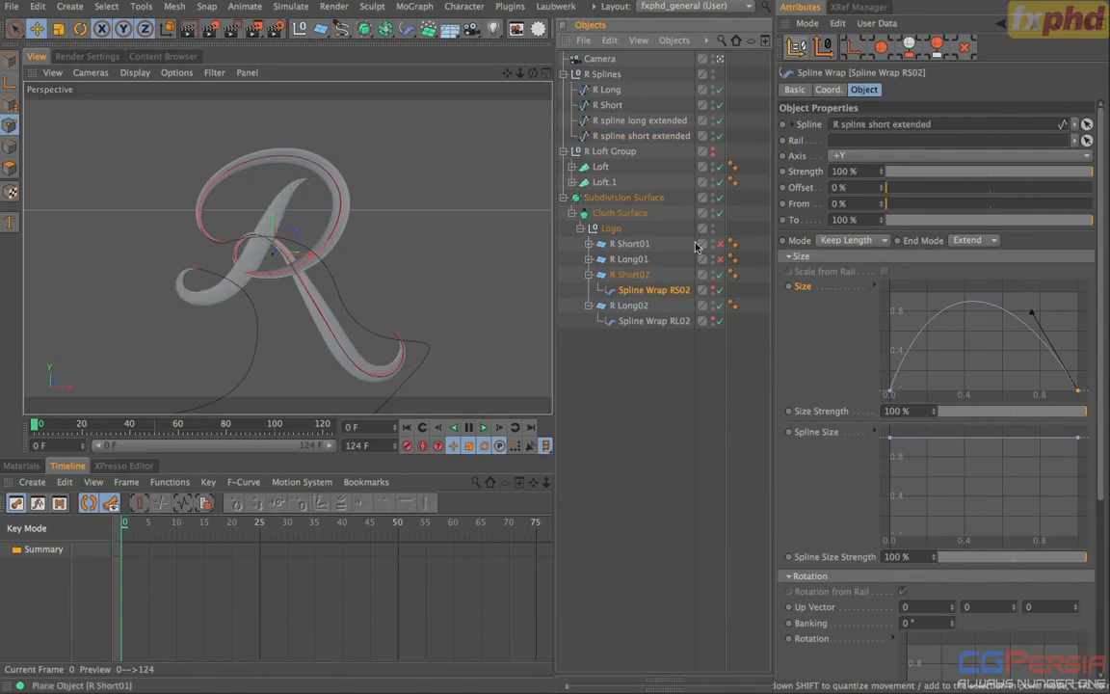
left_click(661, 320)
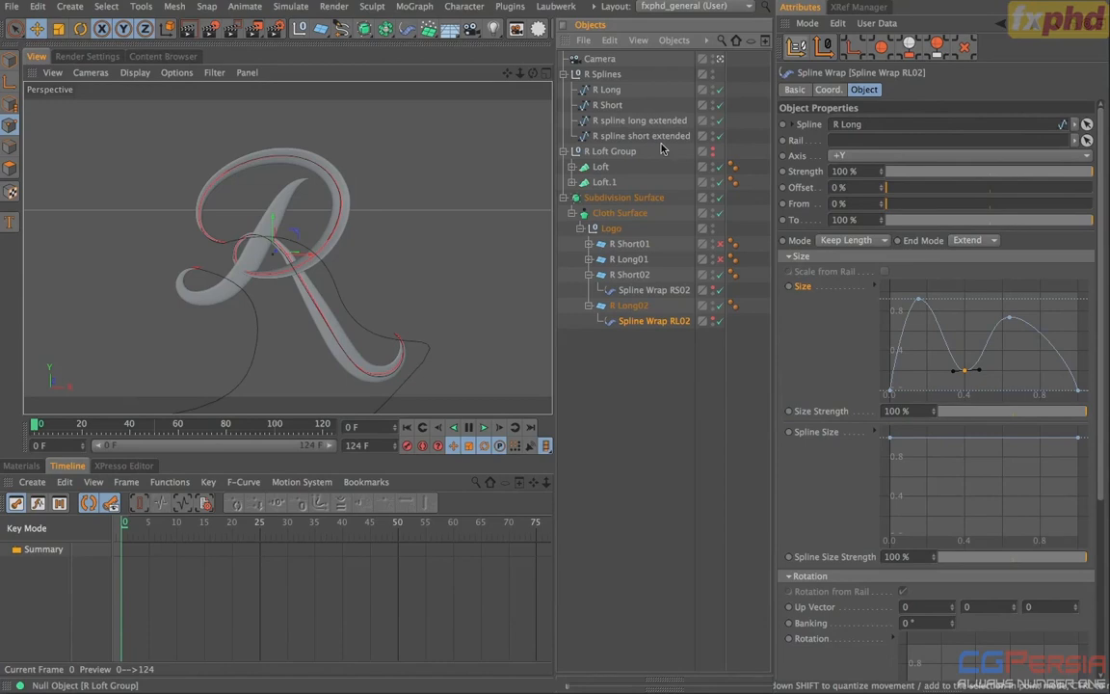
left_click_drag(641, 120, 887, 126)
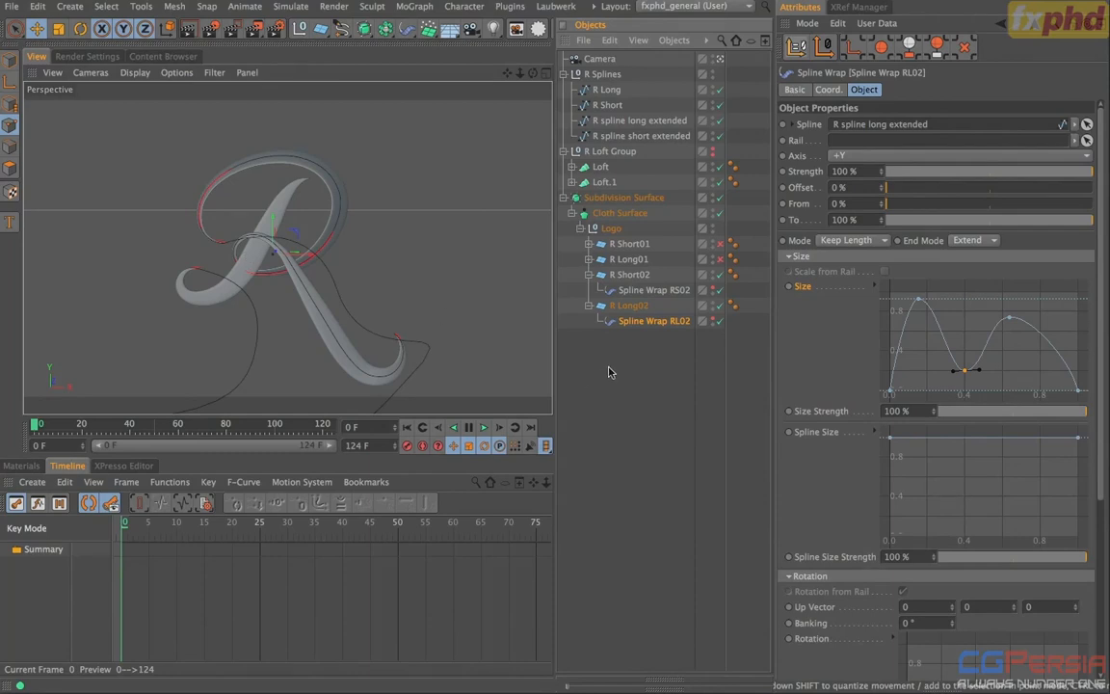
- Try sliding the duplicated planes along the extended splines by changing the offset of Spline Wrap RS02 and setting RL02's to 53%
left_click(652, 290)
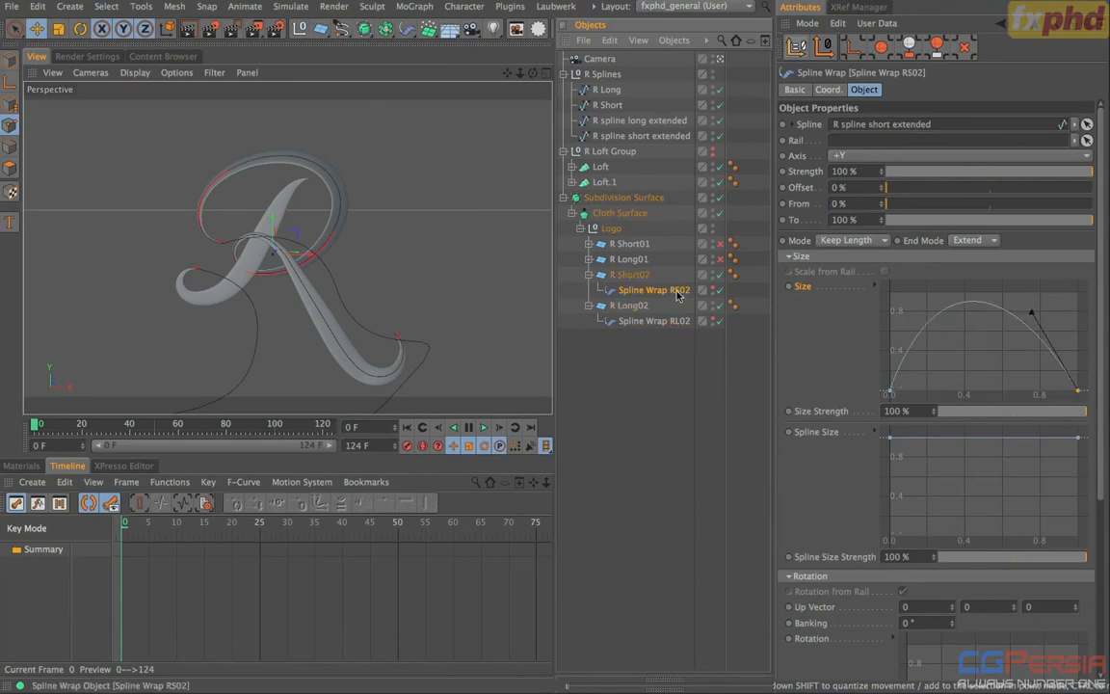
mouse_move(883, 190)
left_mouse_down()
mouse_move(973, 191)
mouse_move(890, 191)
left_mouse_up()
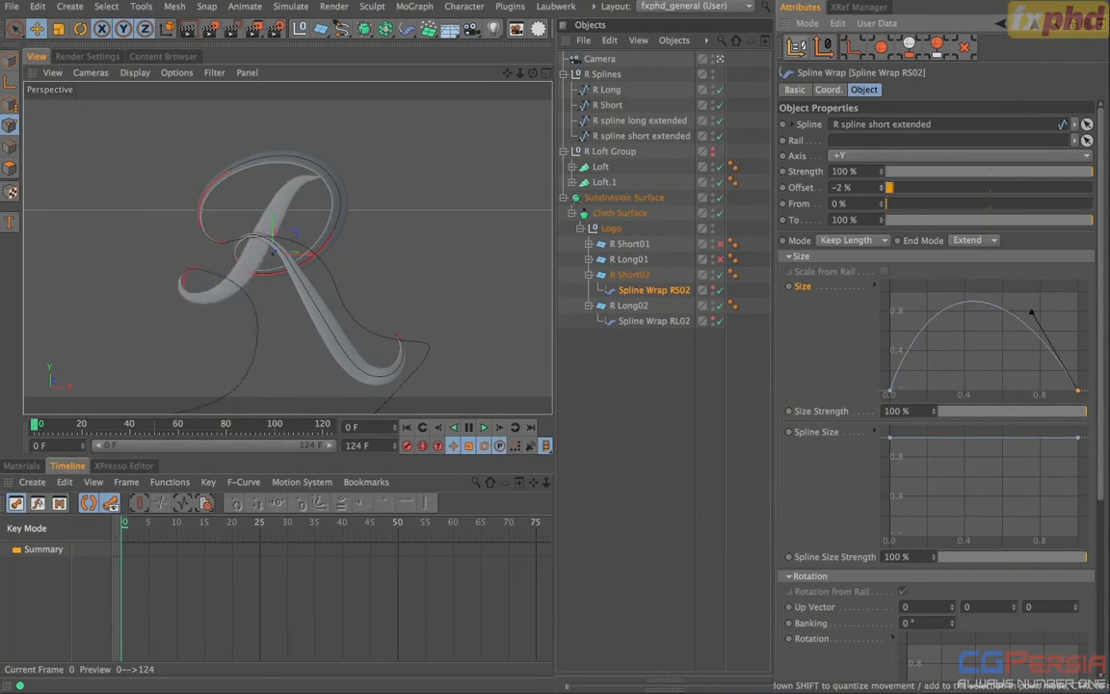
left_click(665, 321)
left_click_drag(883, 190, 997, 190)
- Leave the Camera view and examine from several angles how the R Long02 ribbon travels along the extended spline
left_click(720, 59)
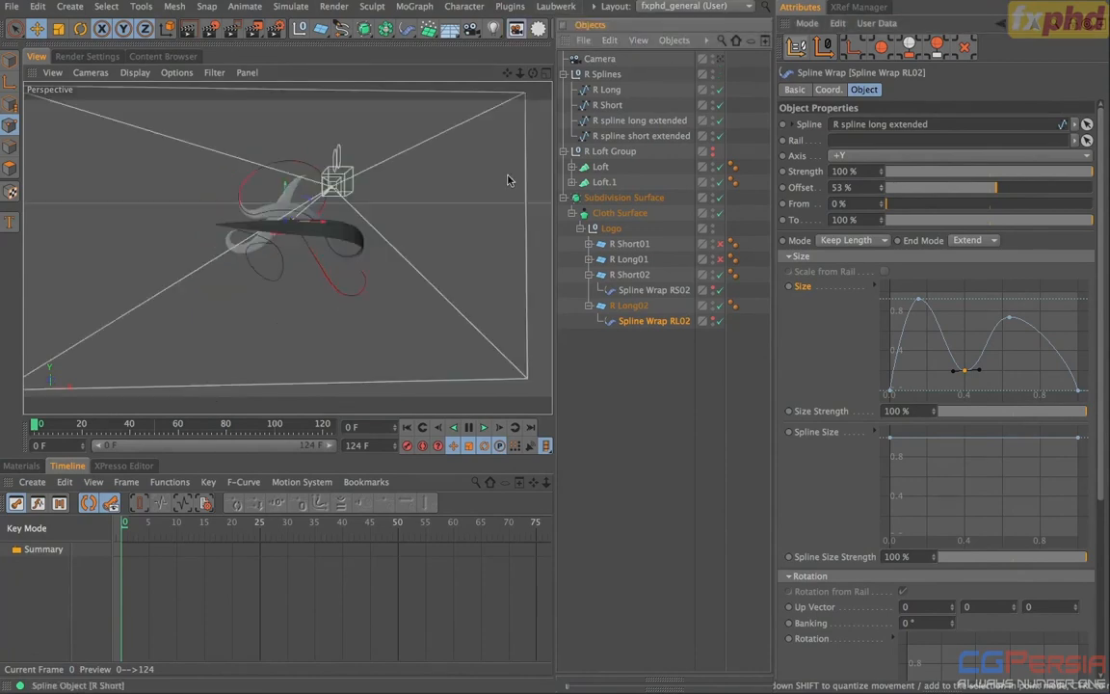
mouse_move(376, 229)
left_mouse_down("alt")
mouse_move(221, 283)
mouse_move(27, 265)
mouse_move(199, 246)
left_mouse_up("alt")
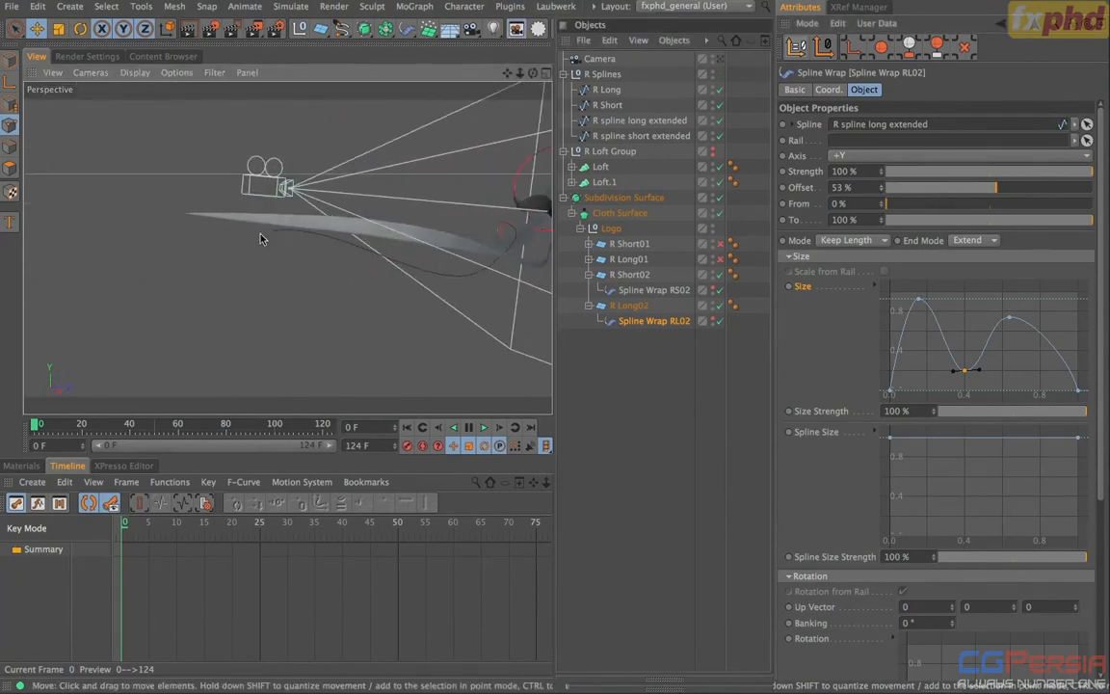
middle_click_drag(354, 238, 129, 251, "alt")
left_click_drag(129, 250, 260, 268, "alt")
right_click_drag(260, 268, 377, 278, "alt")
mouse_move(377, 277)
left_mouse_down("alt")
mouse_move(283, 291)
mouse_move(429, 310)
mouse_move(339, 273)
mouse_move(501, 259)
mouse_move(289, 246)
left_mouse_up("alt")
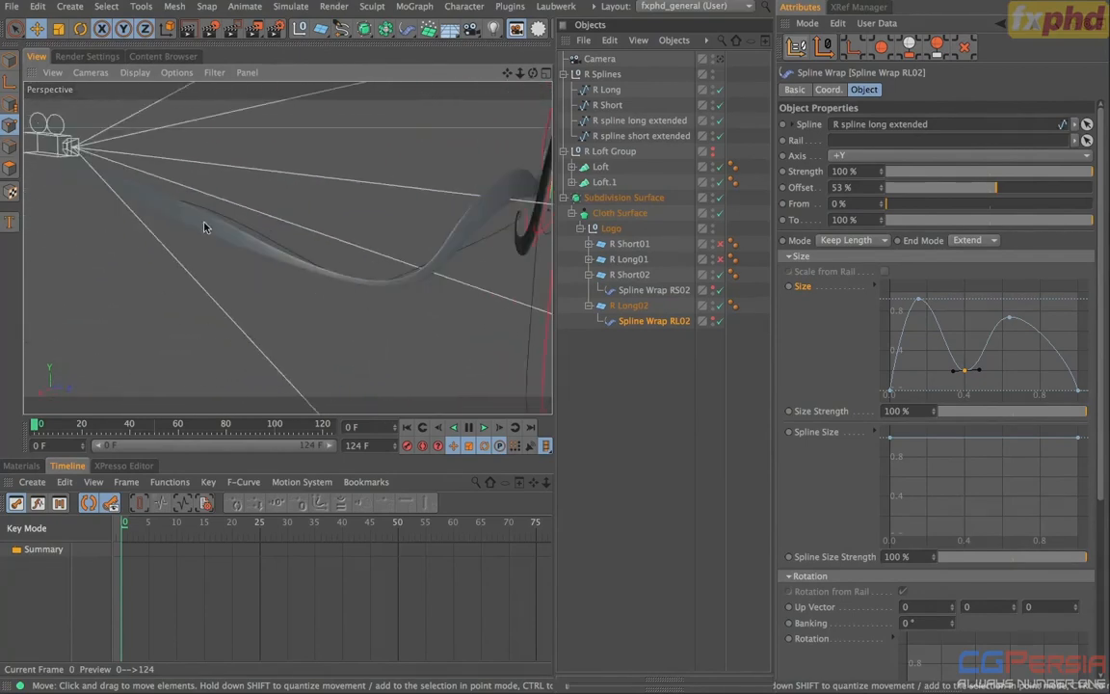
left_click_drag(441, 253, 544, 253, "alt")
left_click_drag(353, 192, 205, 217, "alt")
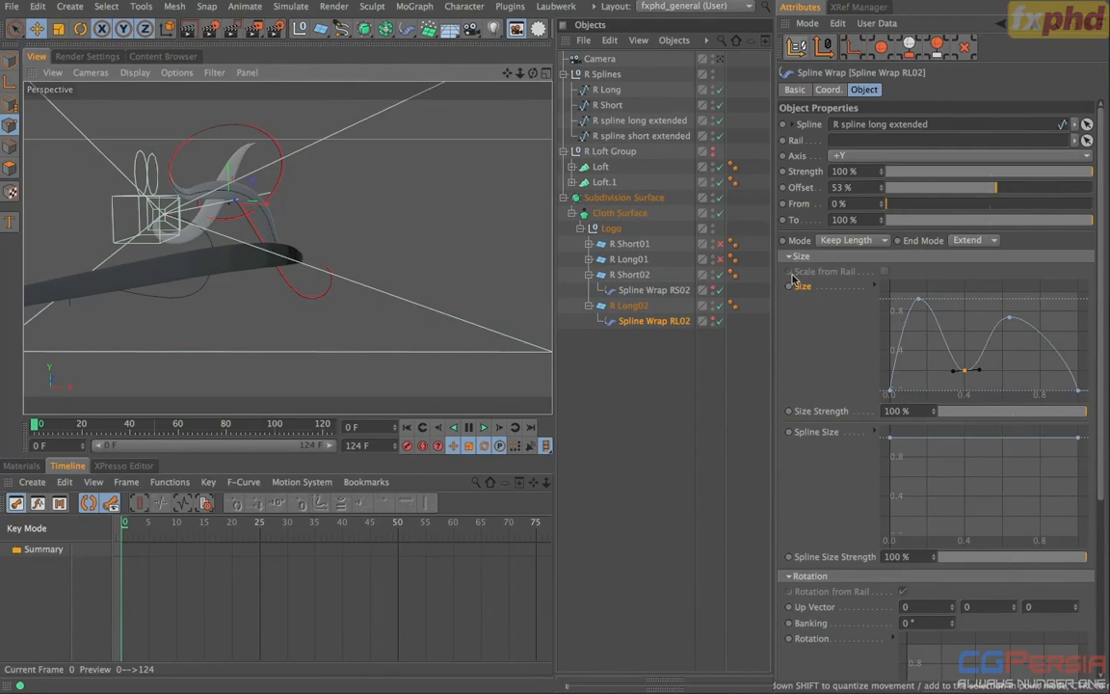
- Set the offset of Spline Wrap RL02 back to 0% and look through the Camera again
left_click_drag(866, 188, 693, 182)
type("0")
key("Return")
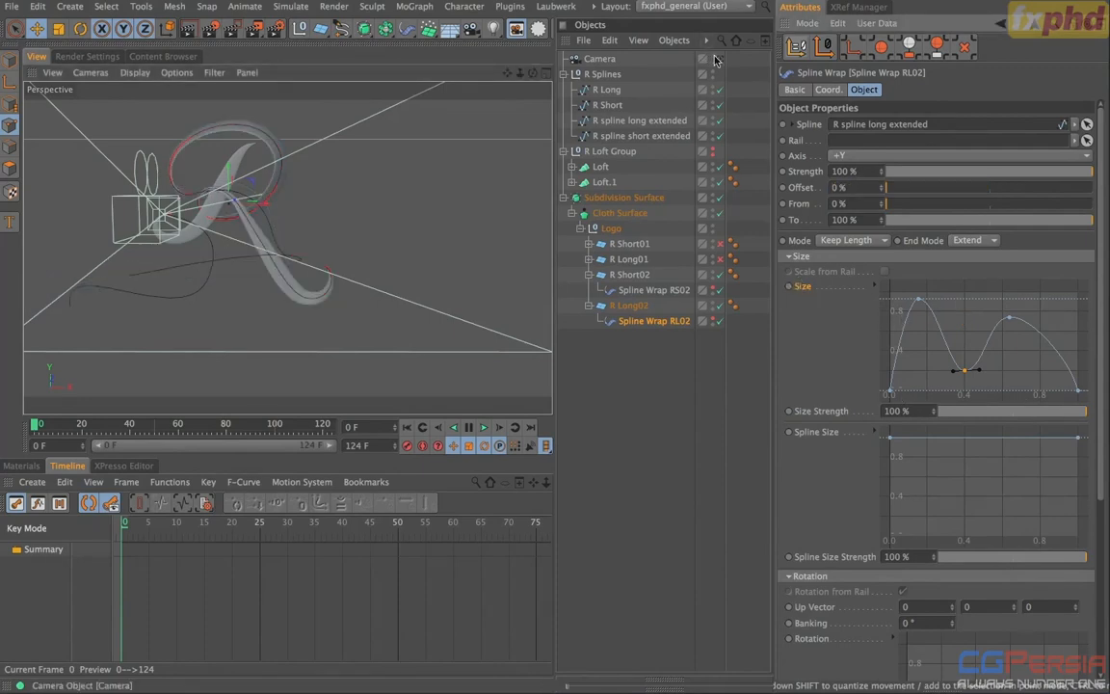
left_click(720, 60)
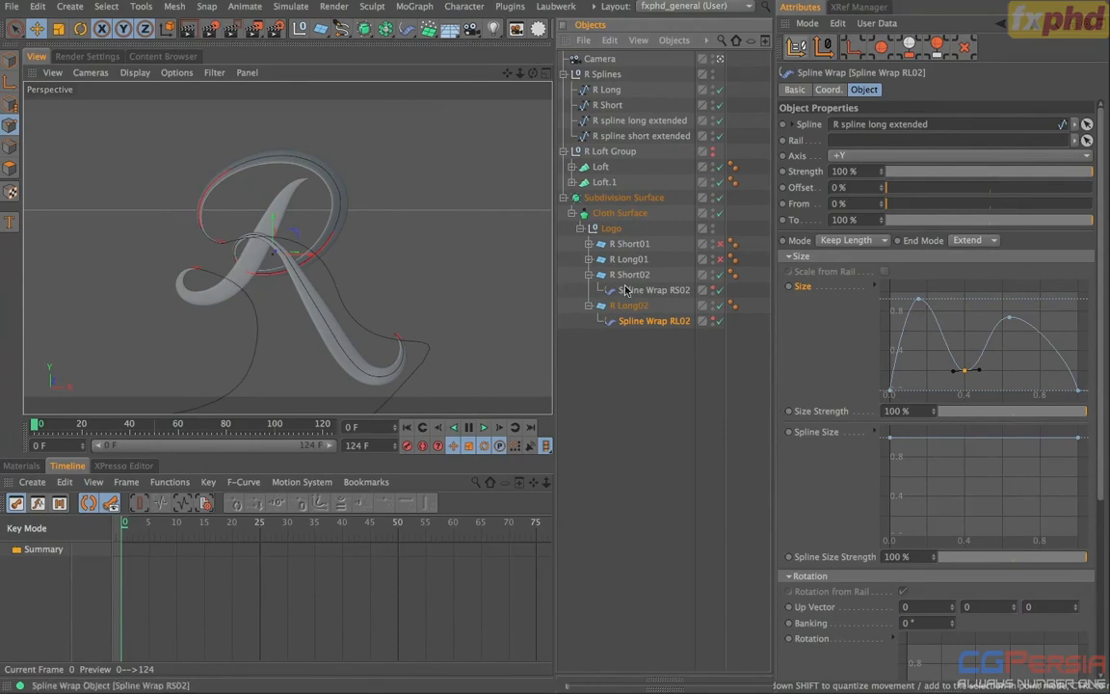
- Reset the Size curve of Spline Wrap RS02 to its flat default
left_click(654, 289)
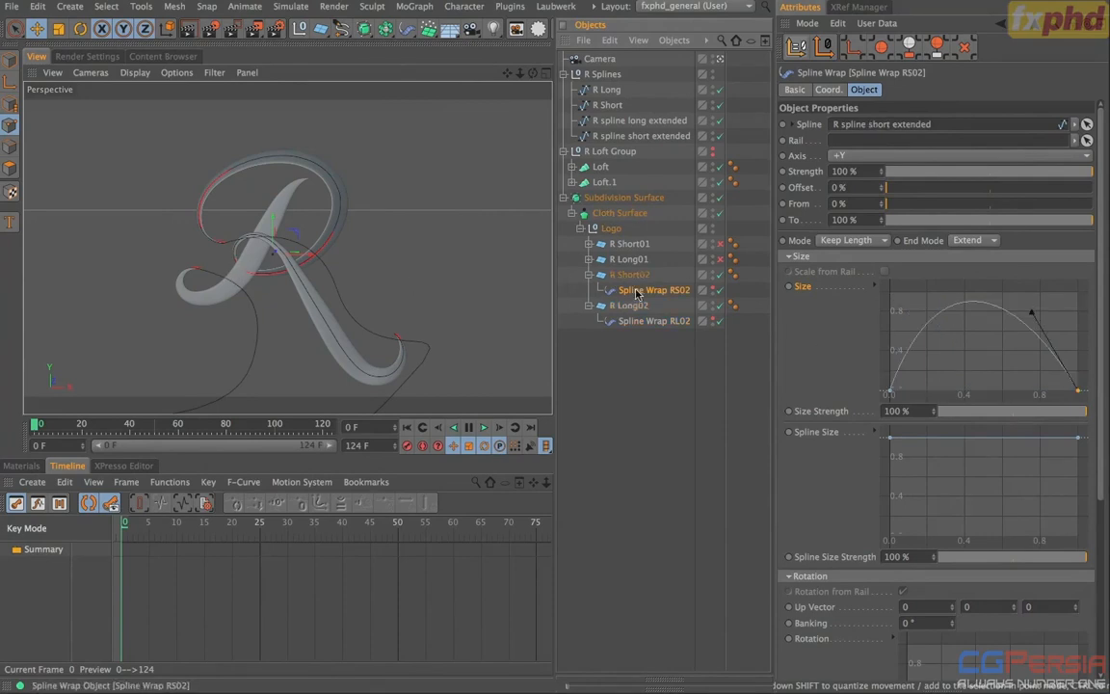
right_click(806, 292)
left_click(851, 399)
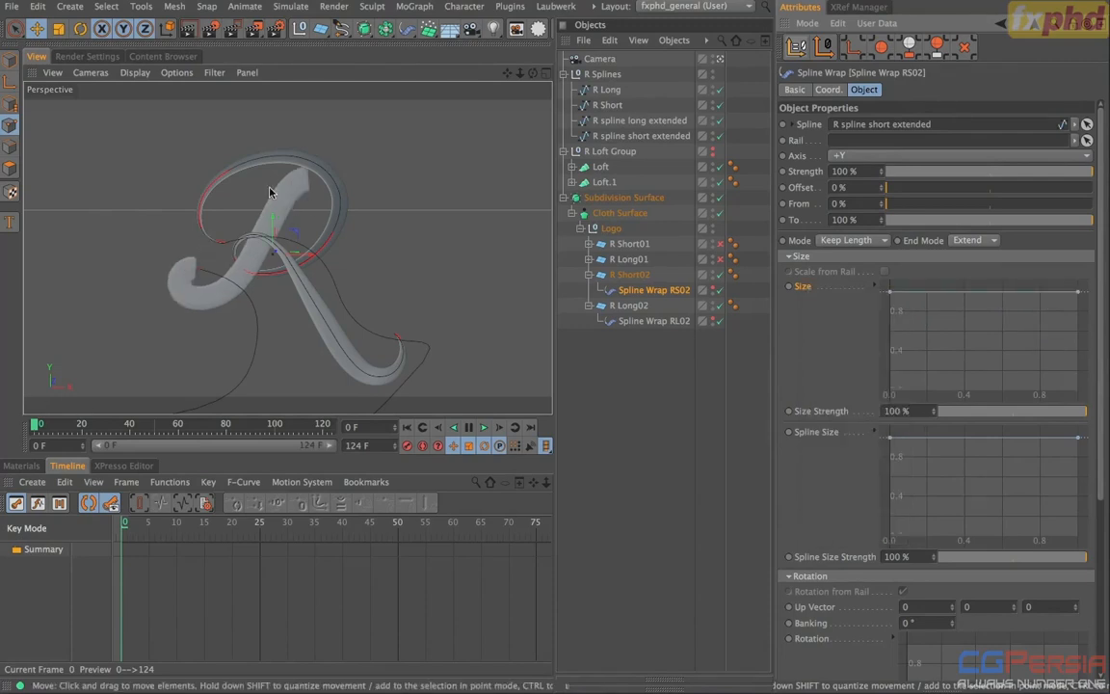
- Shape the Spline Size curve of Spline Wrap RS02 into a steep arch rising from zero and returning to zero at about 0.3
left_click_drag(776, 417, 752, 419)
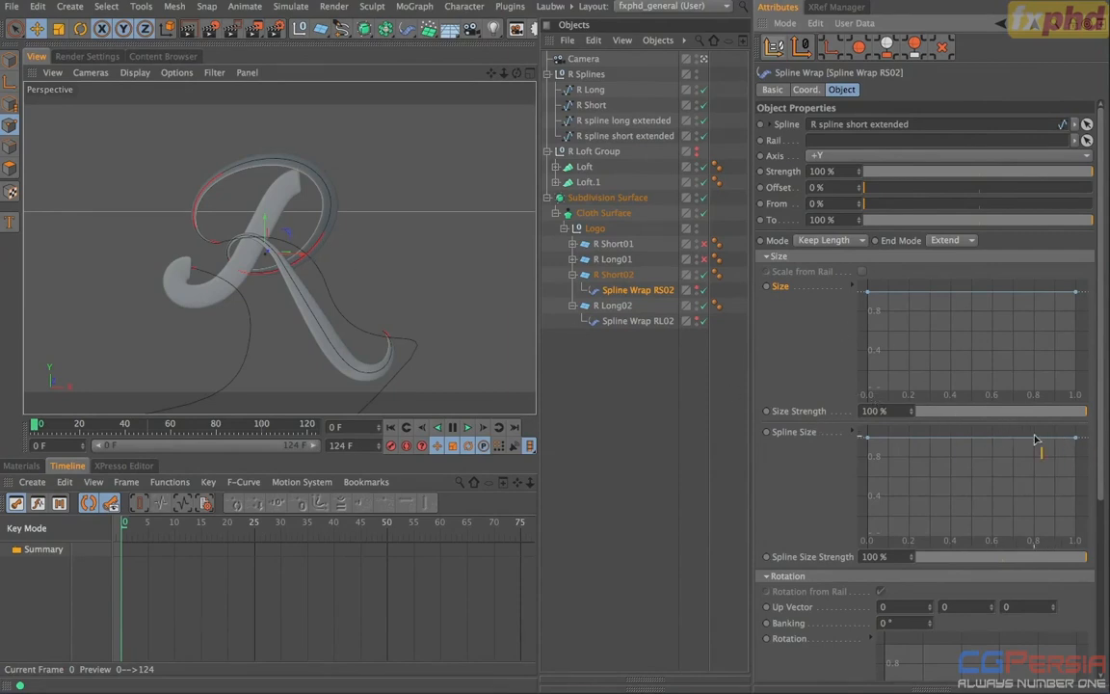
mouse_move(866, 445)
left_mouse_down()
mouse_move(867, 537)
mouse_move(821, 369)
left_mouse_up()
left_click_drag(1075, 442, 1104, 345)
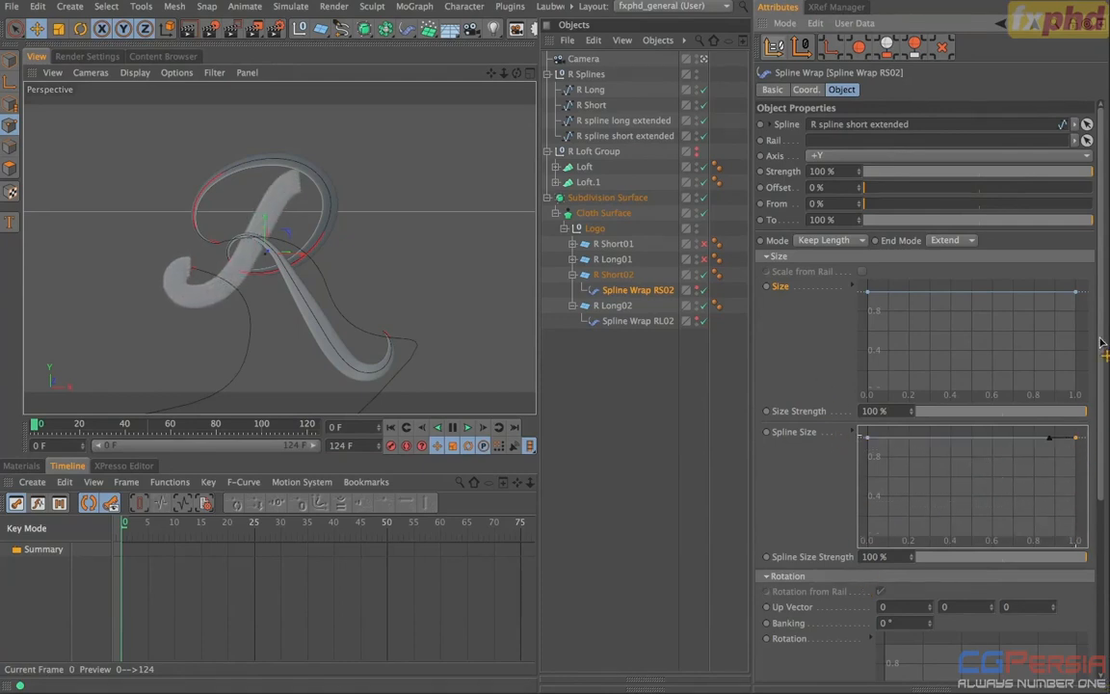
left_click_drag(865, 440, 862, 546)
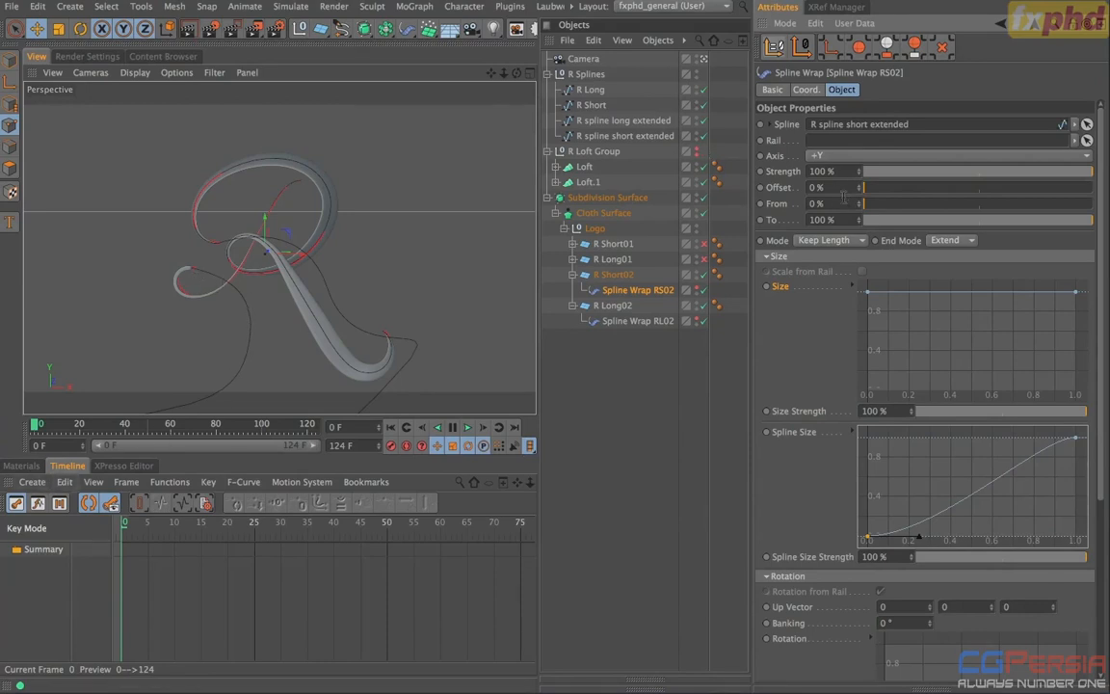
mouse_move(861, 190)
left_mouse_down()
mouse_move(954, 190)
mouse_move(854, 190)
mouse_move(857, 199)
left_mouse_up()
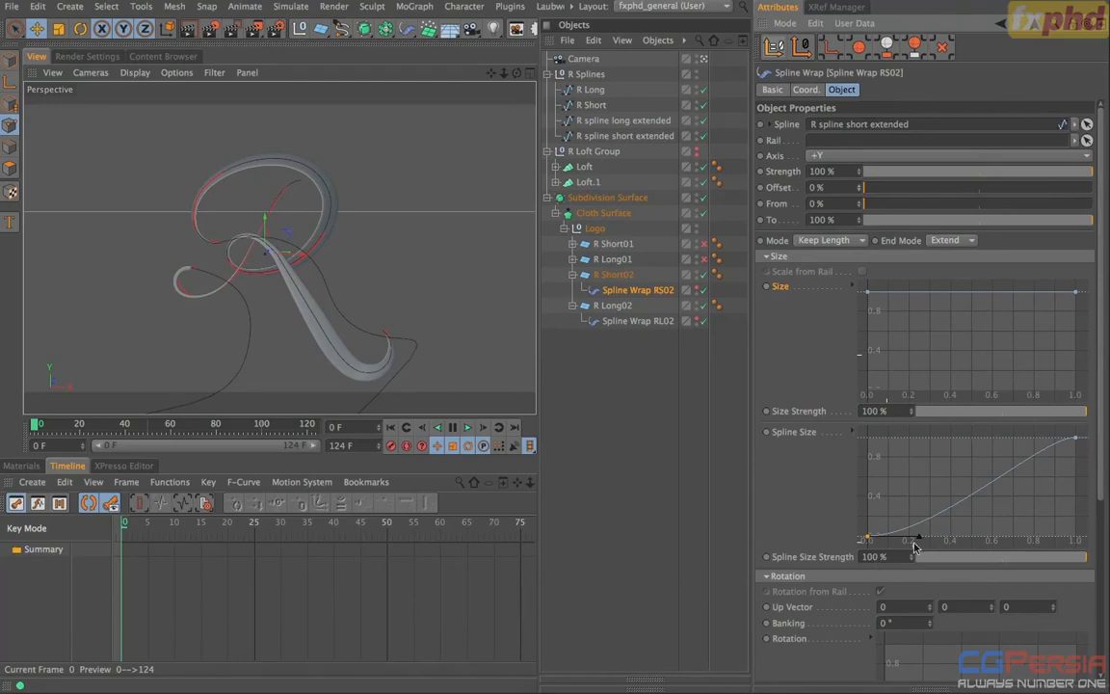
left_click_drag(918, 535, 882, 455)
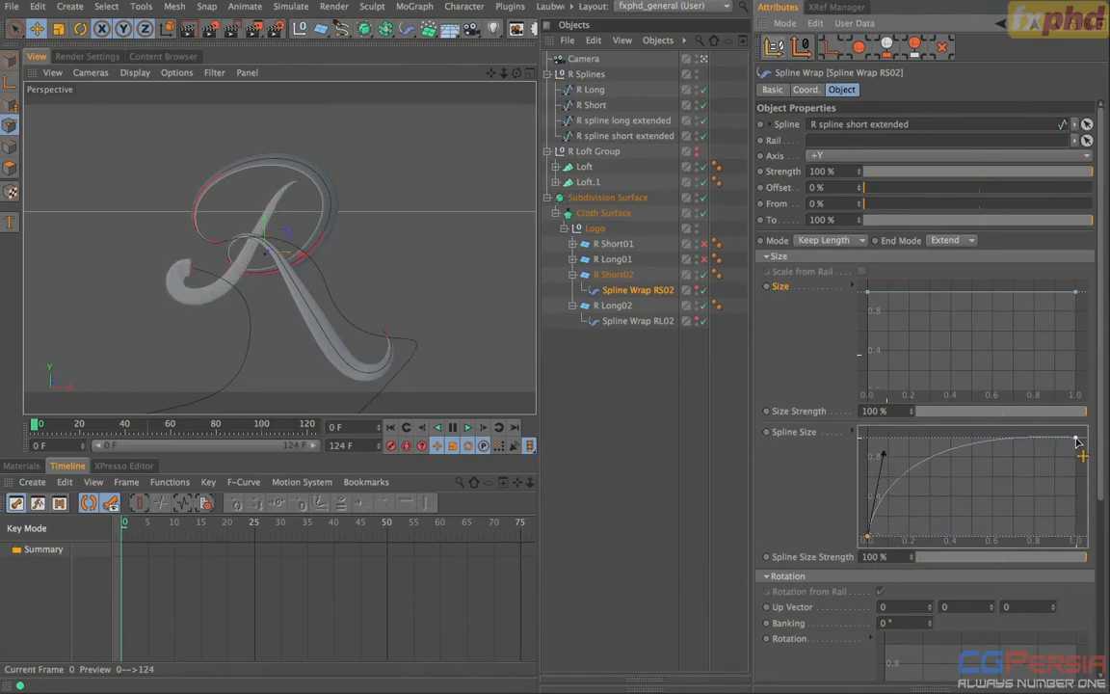
left_click_drag(1077, 441, 882, 451)
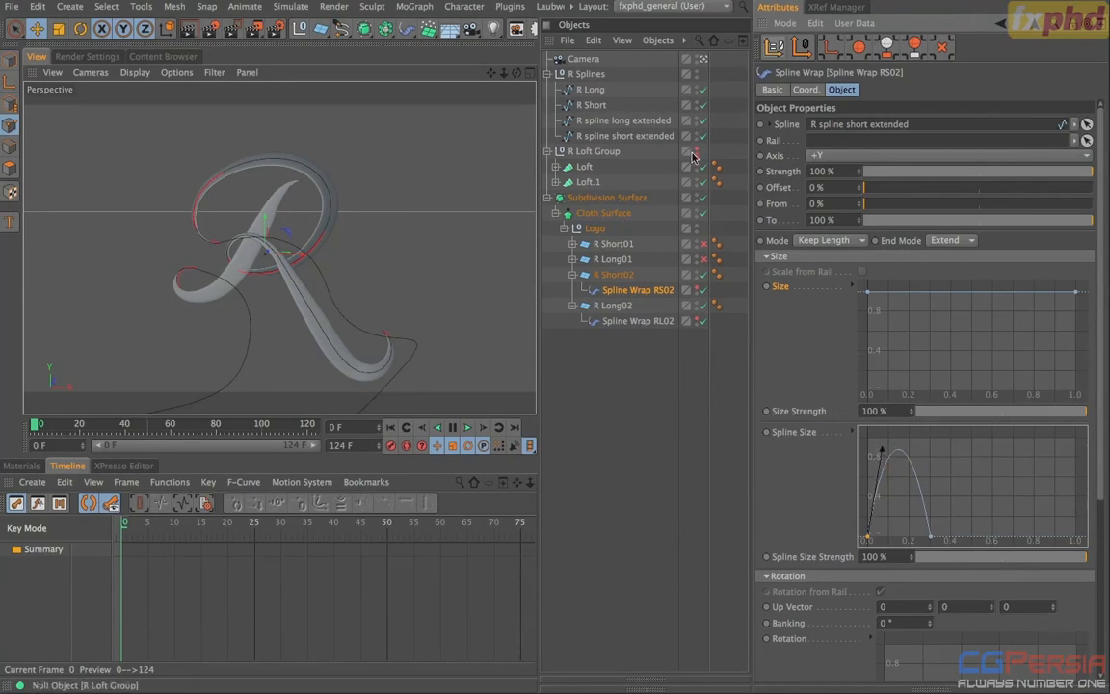
- Show the R Loft Group in the Front view and adjust the Spline Size curve's start tangent to match the short stroke's loft outline
key("F4")
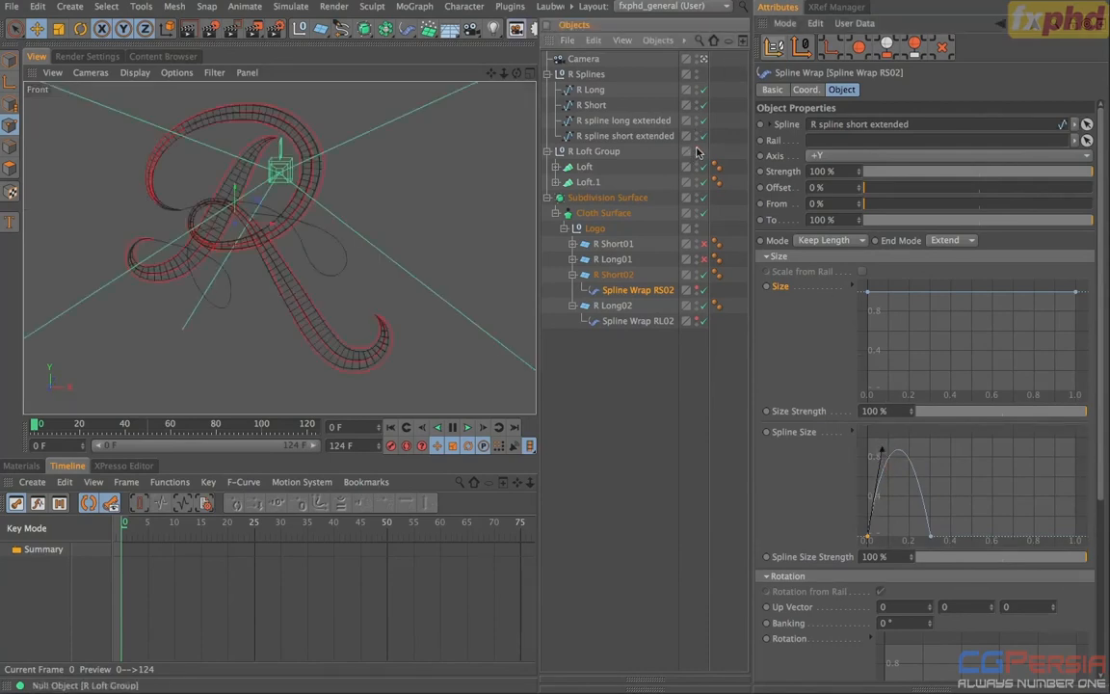
scroll(294, 294, "up", 3)
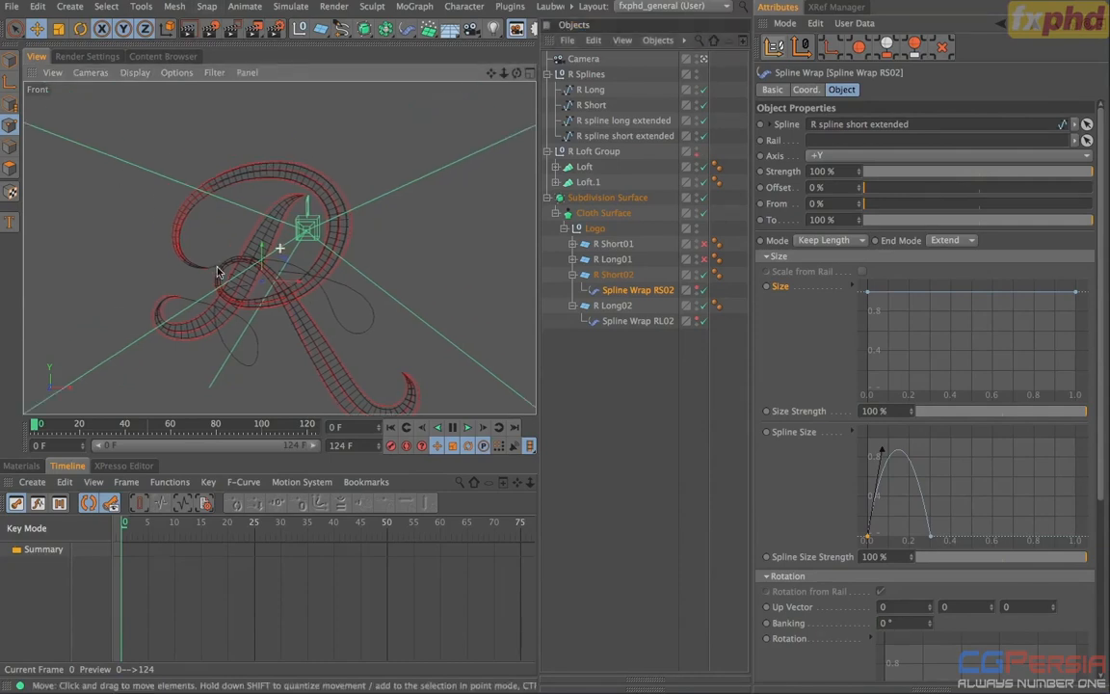
scroll(294, 291, "up", 3)
middle_click_drag(297, 279, 314, 339, "alt")
scroll(345, 302, "up", 1)
scroll(322, 324, "down", 1)
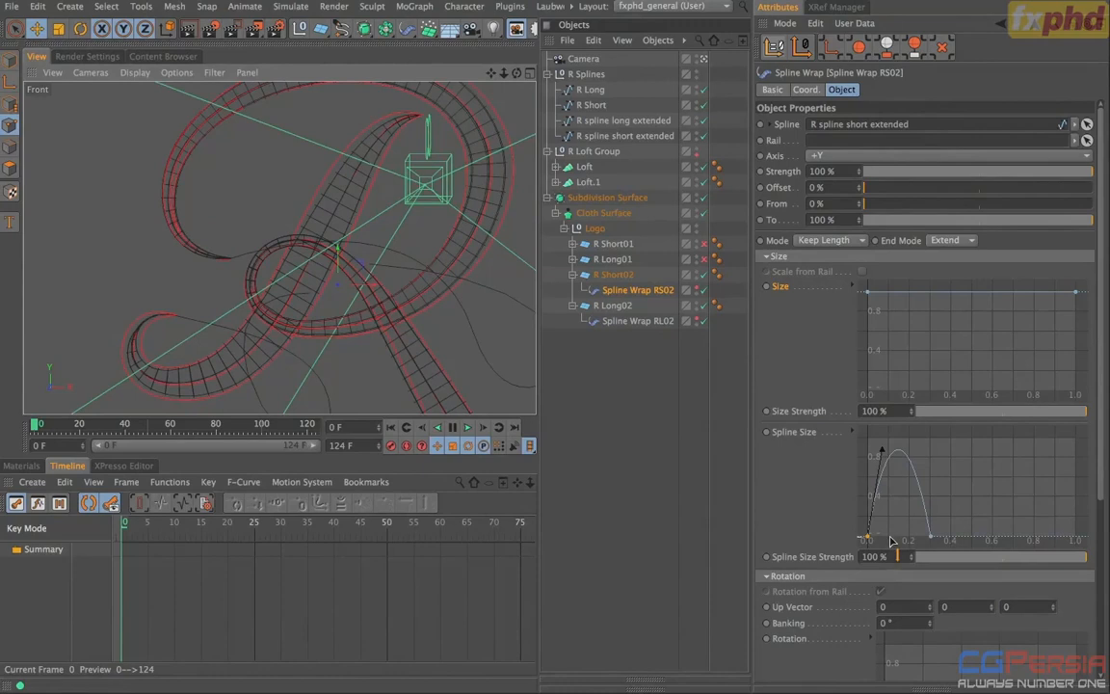
mouse_move(880, 452)
left_mouse_down()
mouse_move(891, 450)
mouse_move(873, 448)
mouse_move(872, 467)
left_mouse_up()
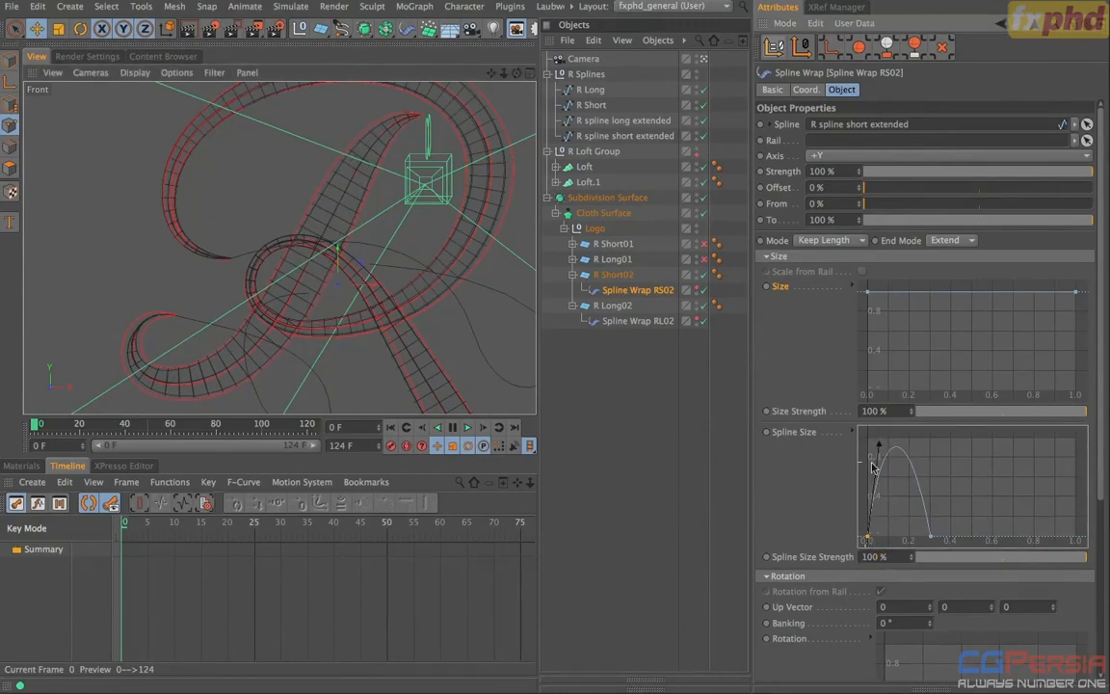
- Refine RS02's Spline Size curve in an enlarged separate spline window, placing the arch's end point at X 0.327, Y 0.005 with a steep left tangent
right_click(948, 453)
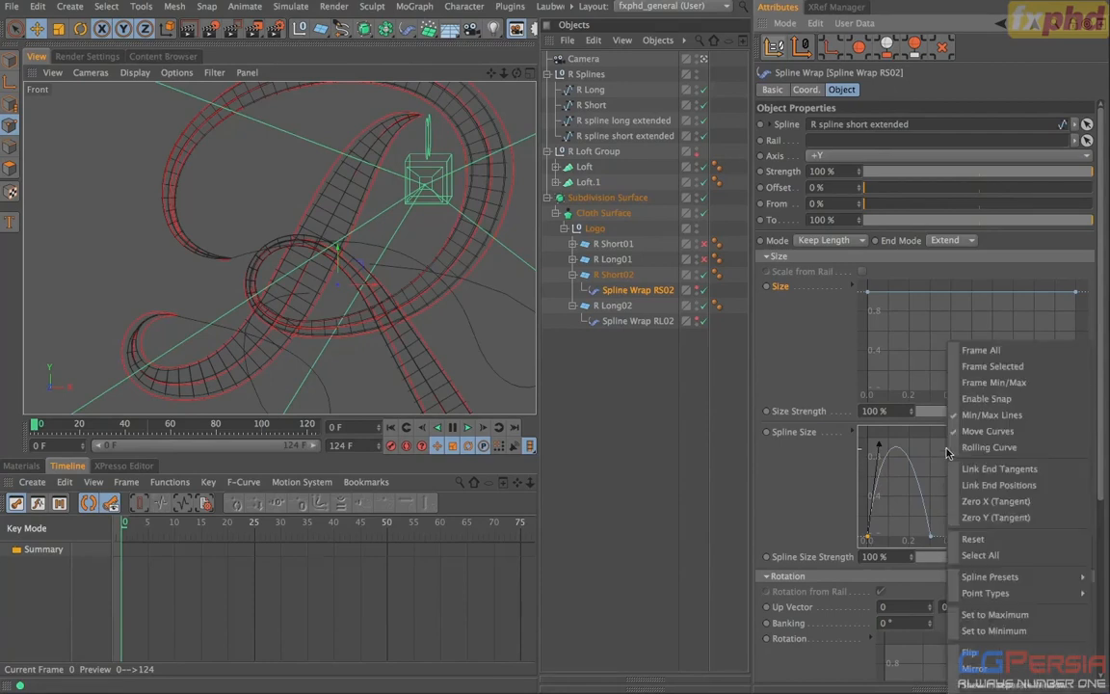
left_click(1005, 684)
left_click_drag(884, 250, 854, 130)
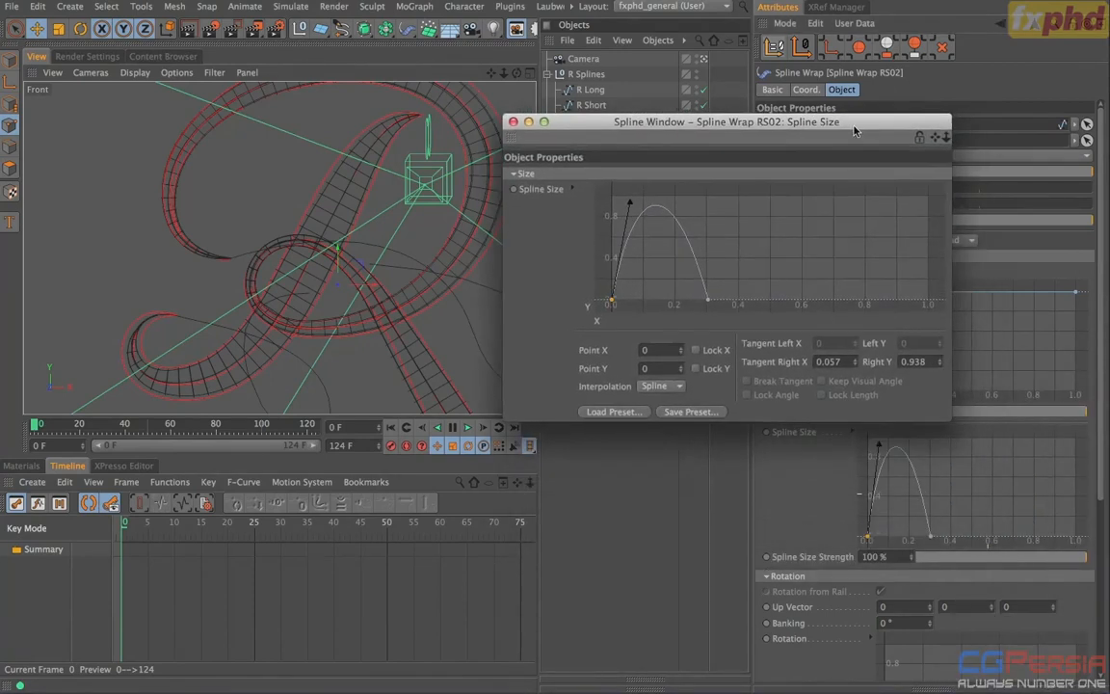
left_click_drag(951, 417, 1097, 651)
left_click_drag(874, 118, 817, 123)
left_click_drag(1043, 393, 1096, 392)
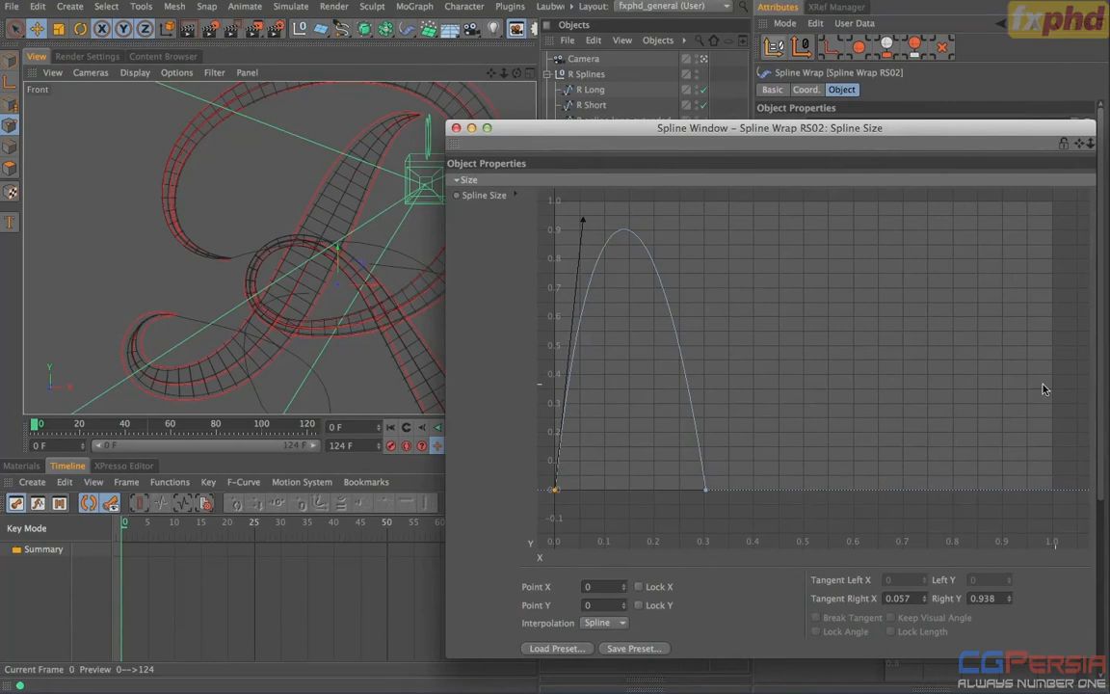
left_click_drag(575, 229, 576, 220)
left_click_drag(705, 490, 718, 493)
mouse_move(683, 236)
left_mouse_down()
mouse_move(695, 250)
mouse_move(685, 237)
left_mouse_up()
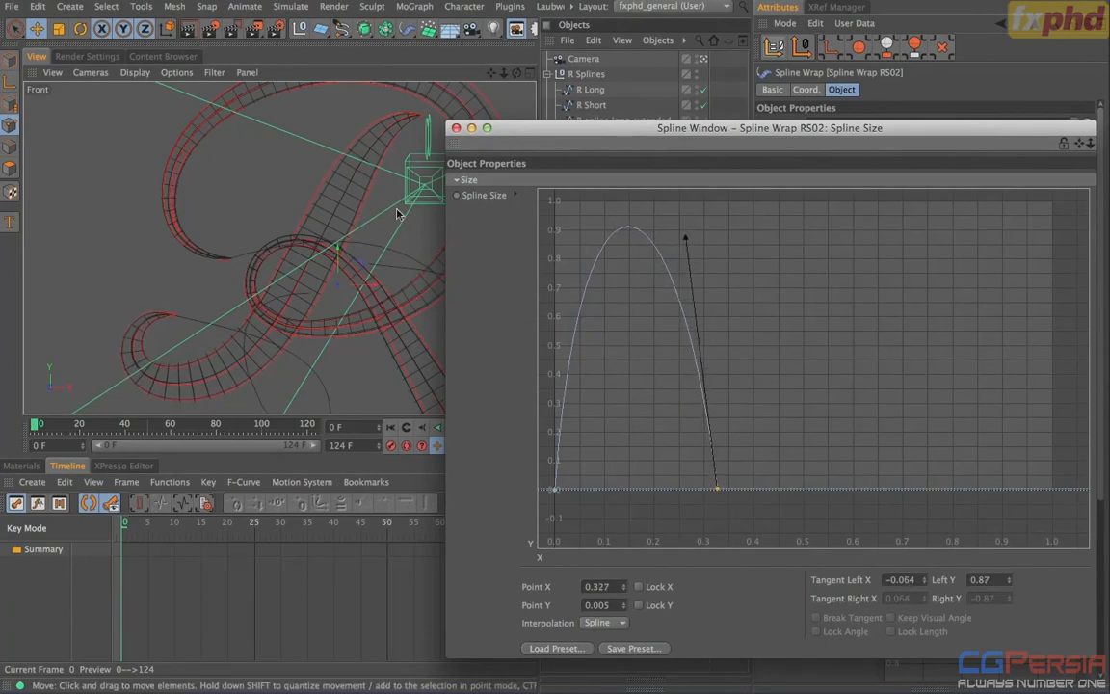
left_click(456, 128)
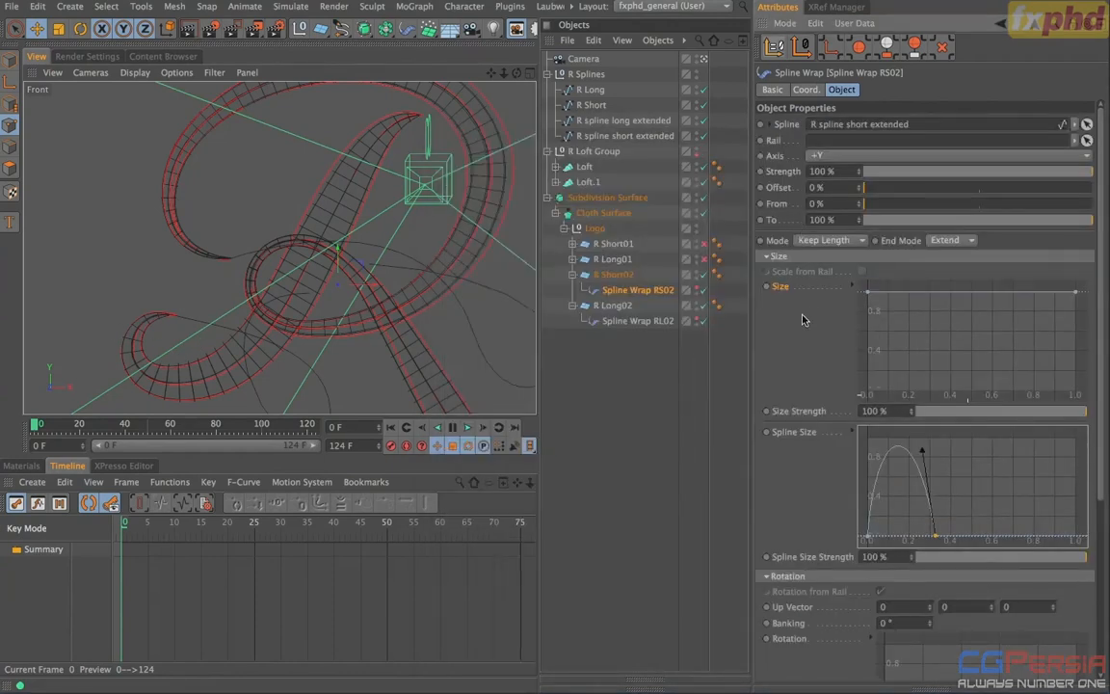
- Set the offset of Spline Wrap RS02 to 21% and return to the Camera's perspective view
left_click(636, 292)
left_click_drag(861, 188, 911, 180)
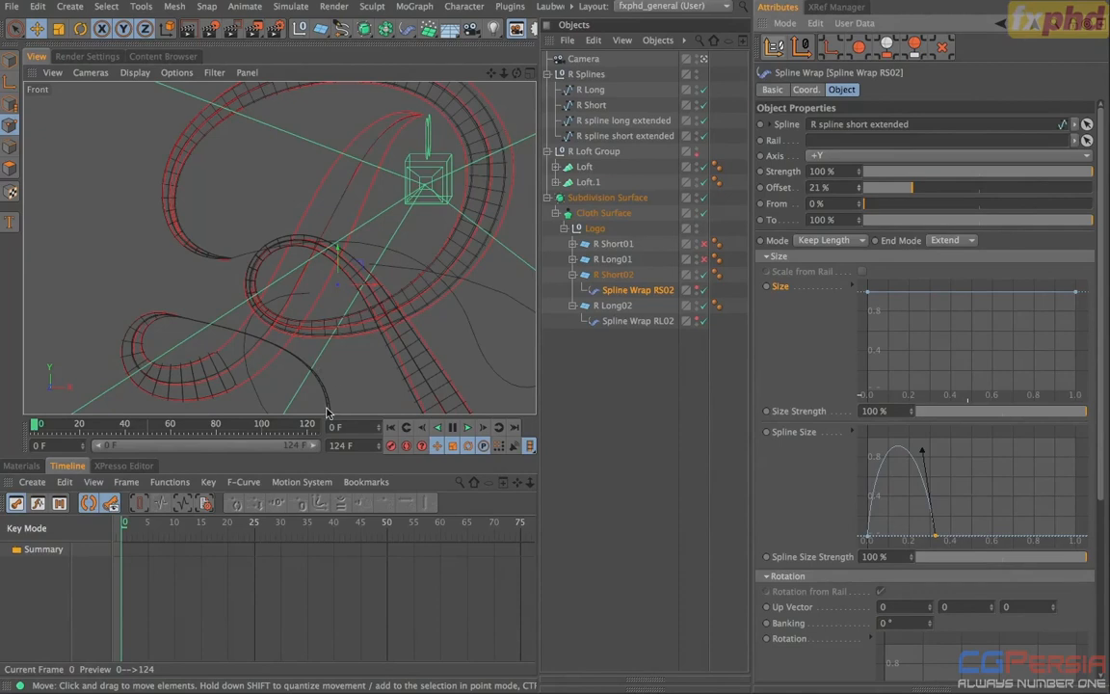
key("F1")
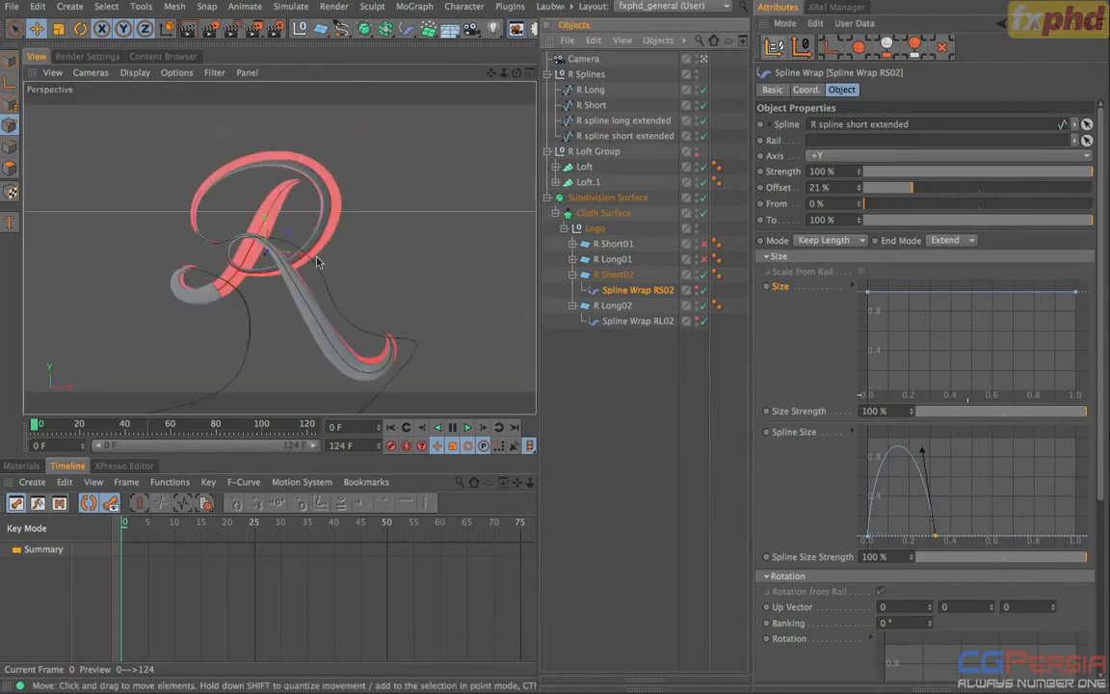
- Try an extra point at value 1.0 near X 0.46 on RS02's Spline Size curve, and delete it again
left_click(936, 536)
left_click_drag(936, 538, 936, 540)
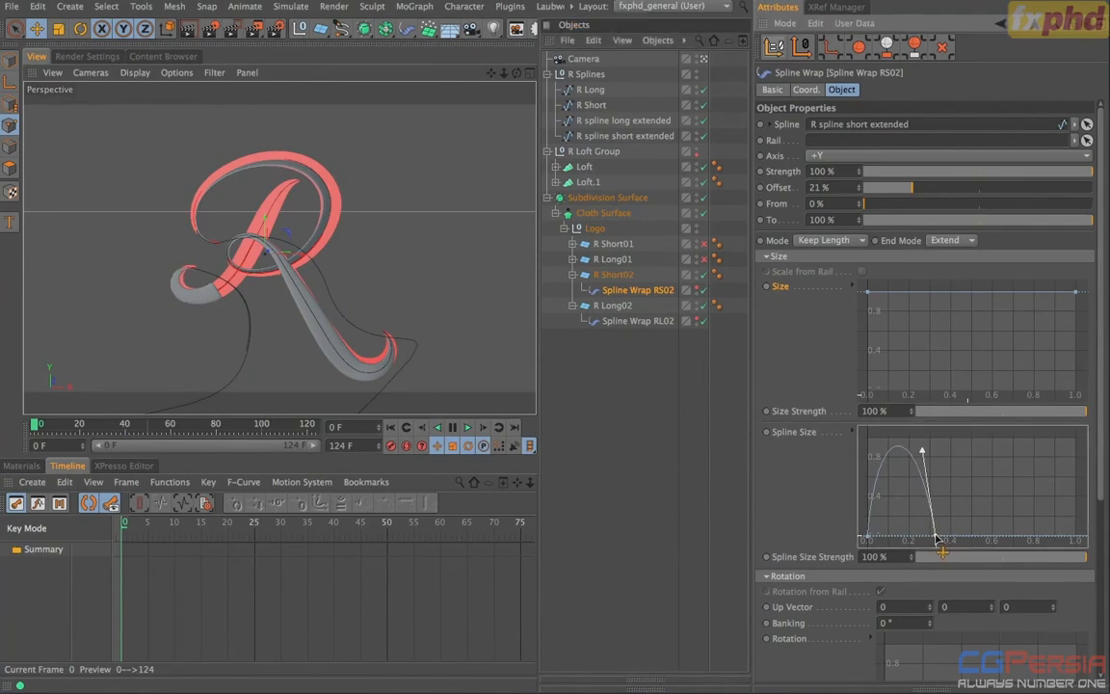
left_click(960, 443, "ctrl")
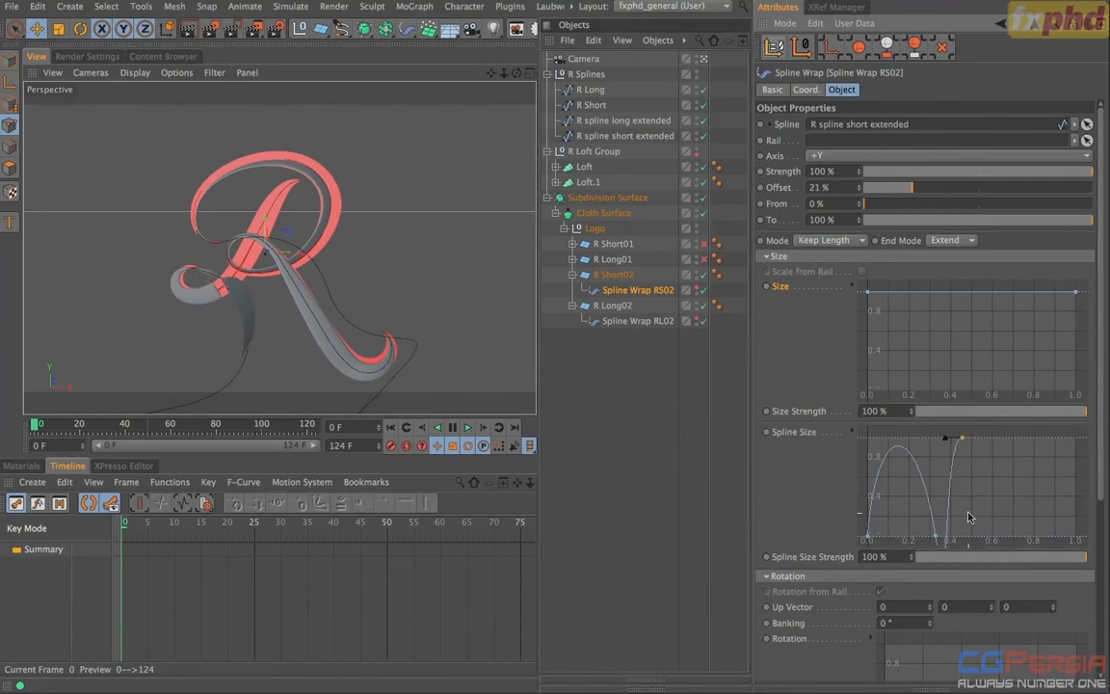
scroll(964, 492, "down", 1)
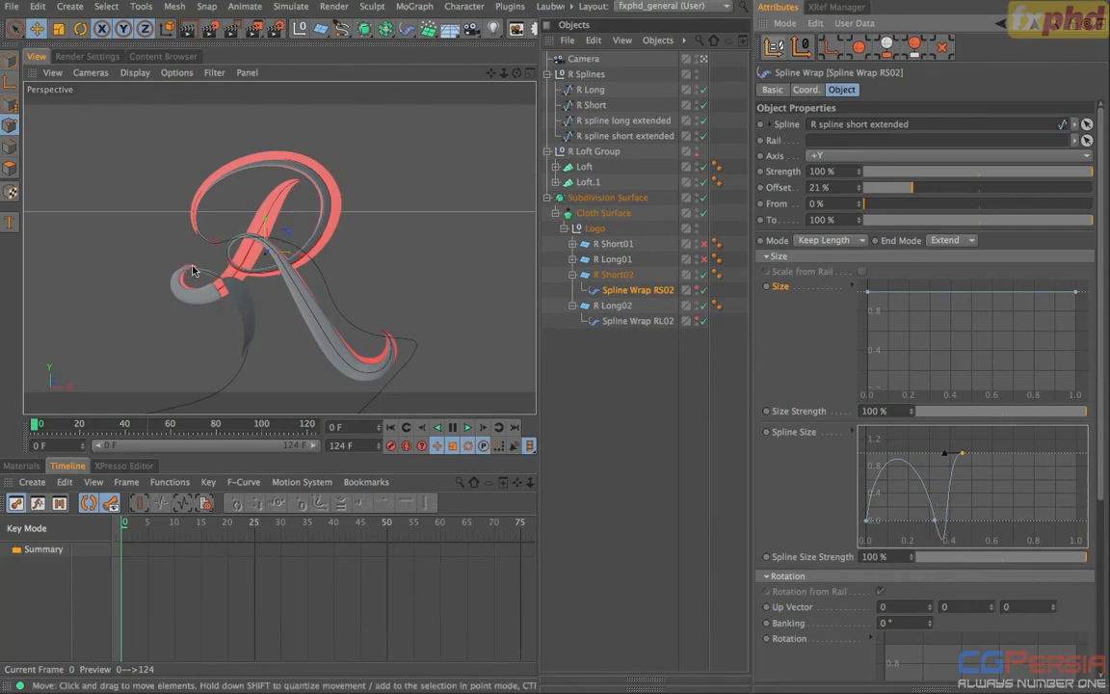
left_click(962, 454)
key("Delete")
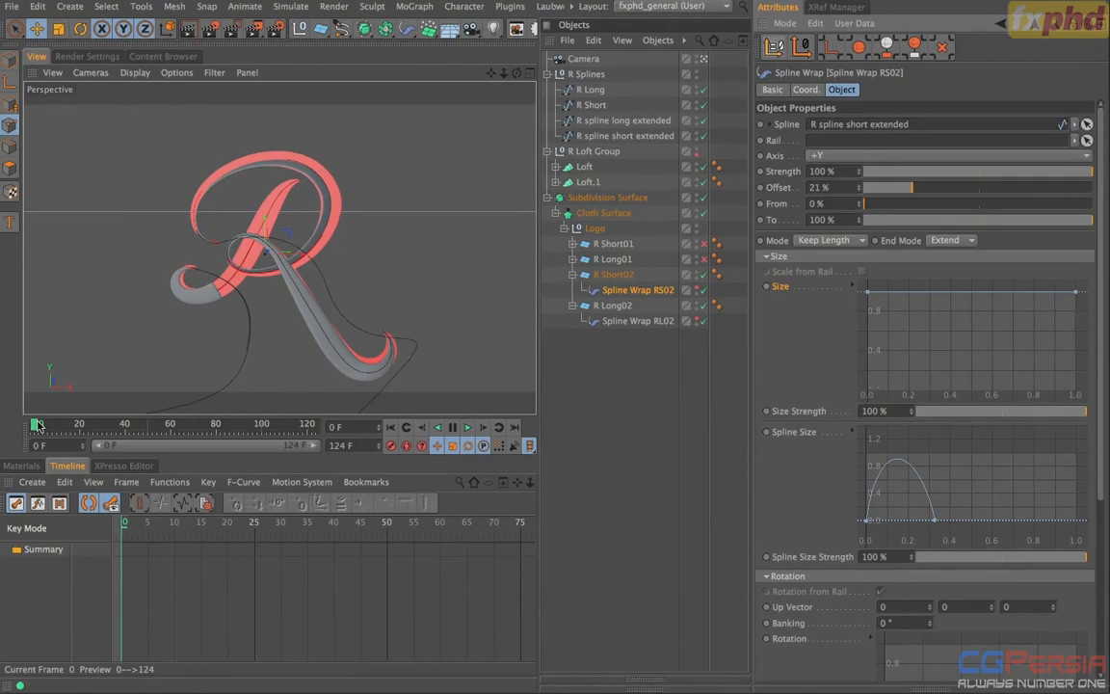
- Set the offset of Spline Wrap RS02 to 0% and return to the Camera's perspective view
key("F4")
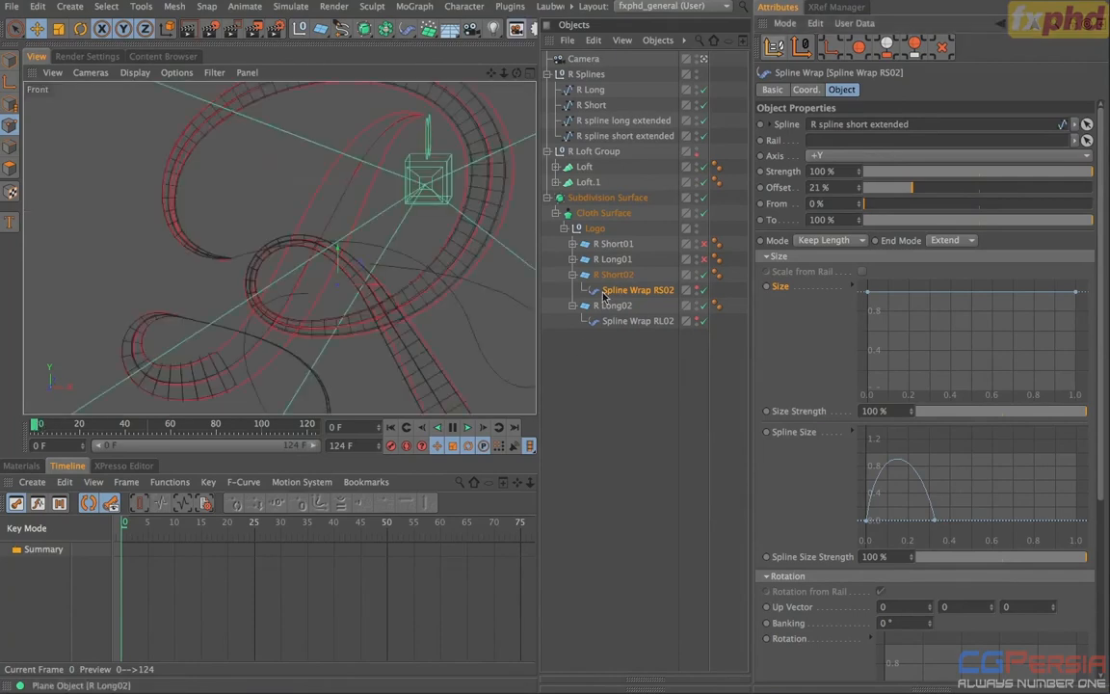
left_click(818, 187)
type("0")
key("Return")
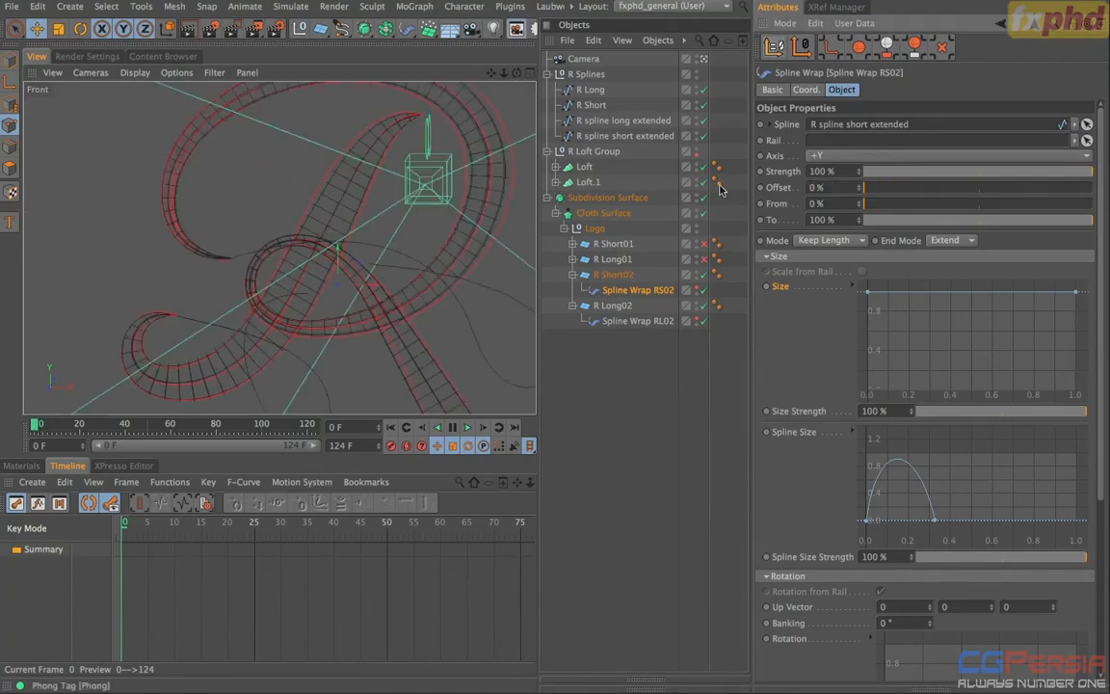
key("F1")
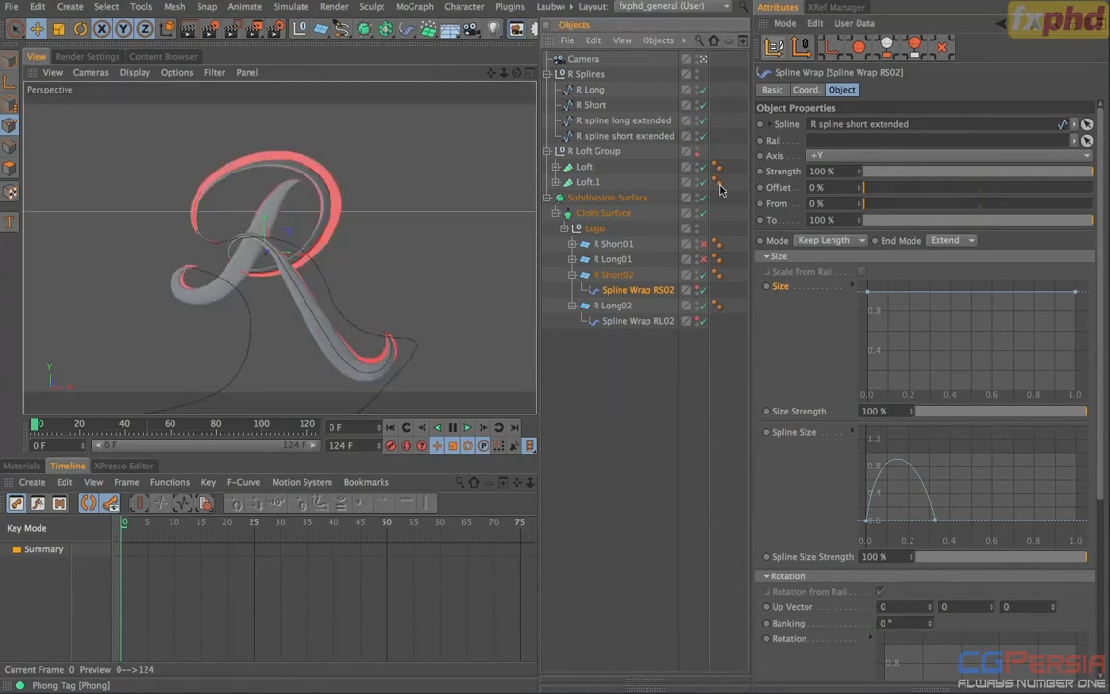
- Reset the Size curve of Spline Wrap RL02 and start its Spline Size curve at zero with a steep tangent
left_click(627, 323)
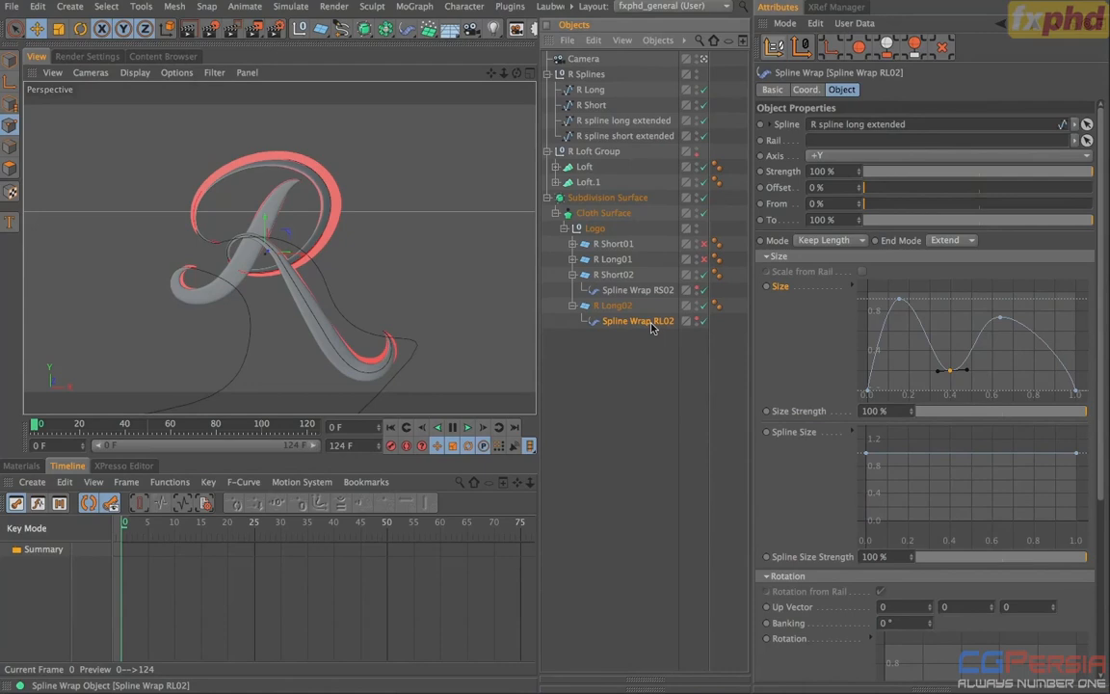
right_click(787, 287)
left_click(821, 401)
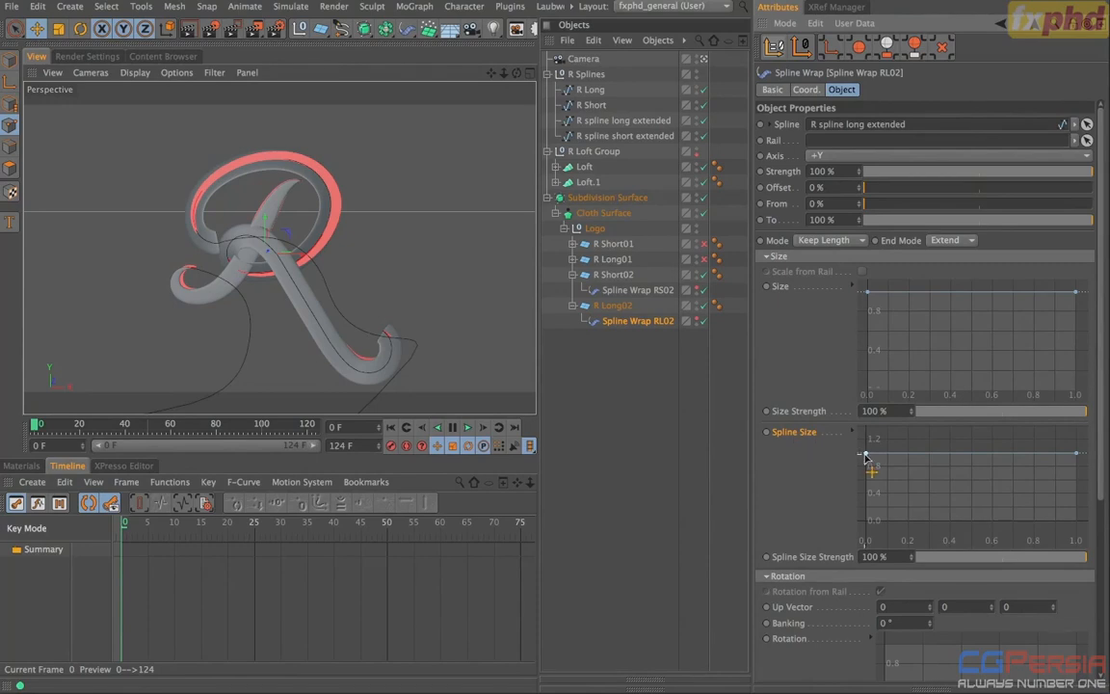
left_click_drag(867, 453, 857, 530)
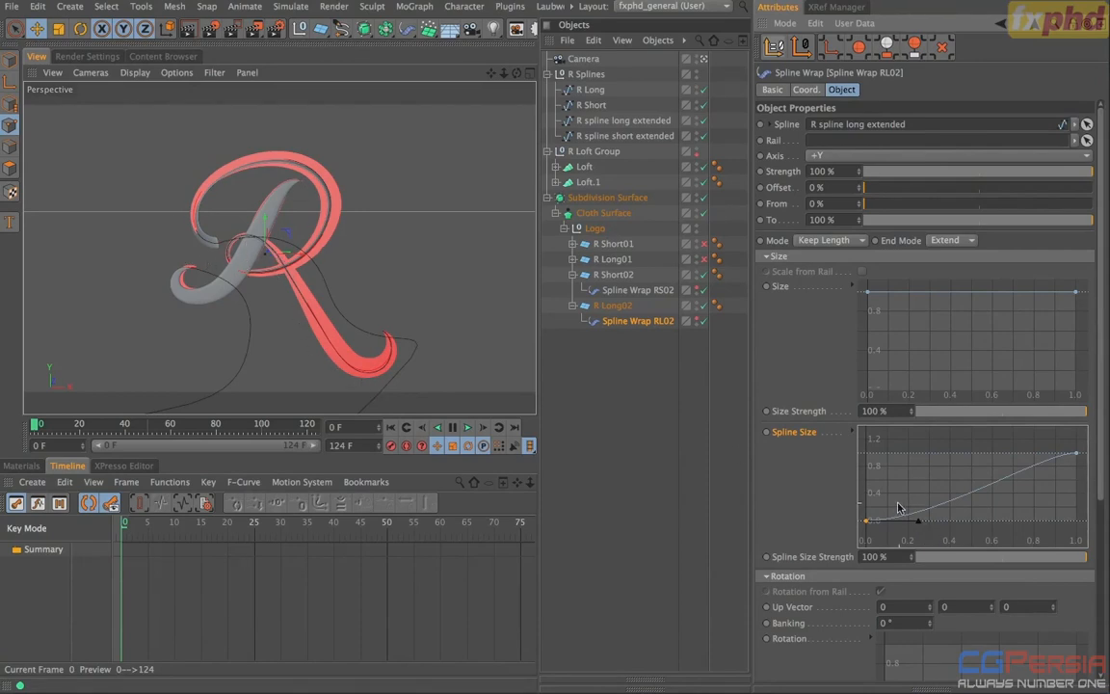
left_click_drag(917, 521, 874, 463)
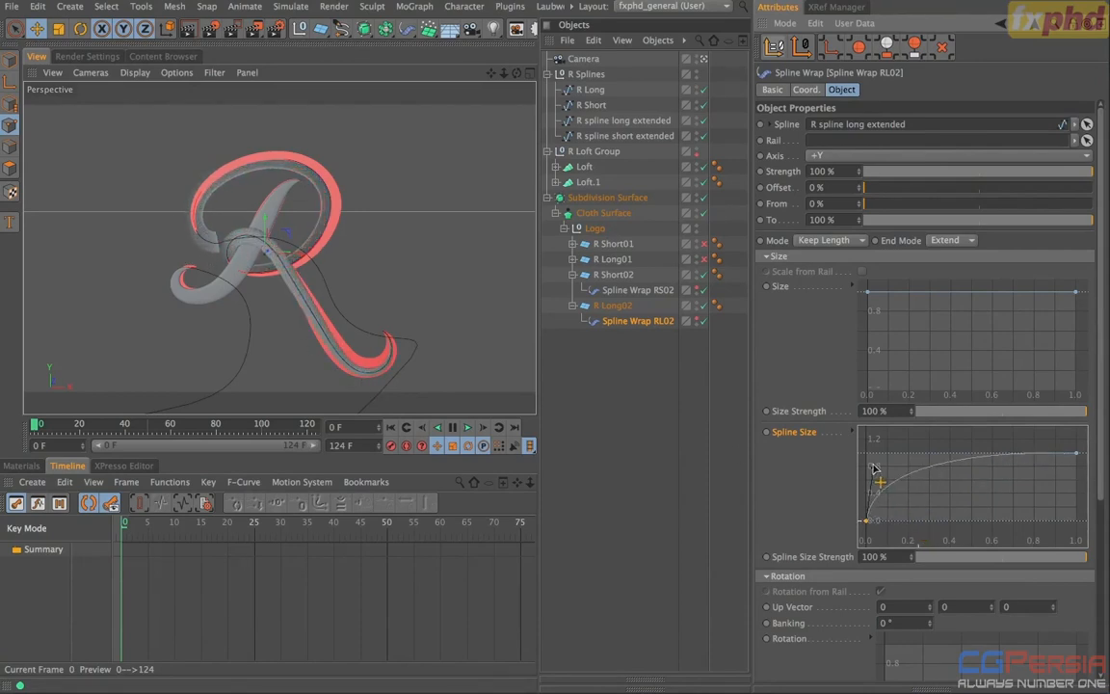
- In an enlarged spline window beside the Front view, move RL02's Spline Size end point to X 0.568, Y 0 with a steep left tangent
right_click(918, 500)
left_click(1003, 682)
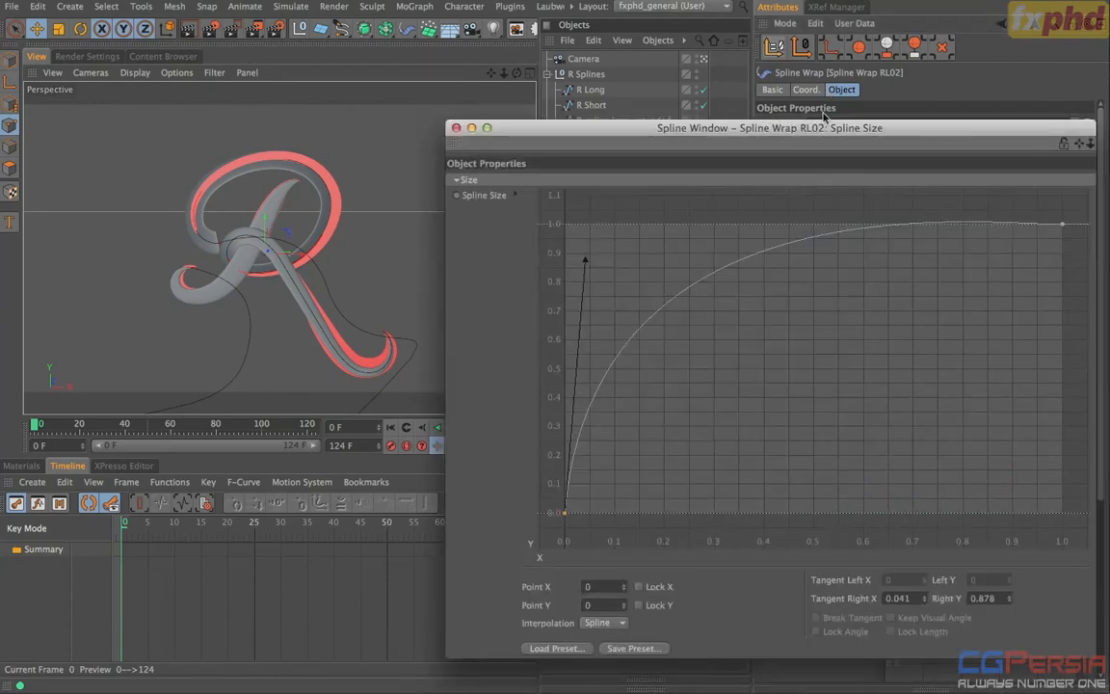
left_click_drag(818, 126, 810, 79)
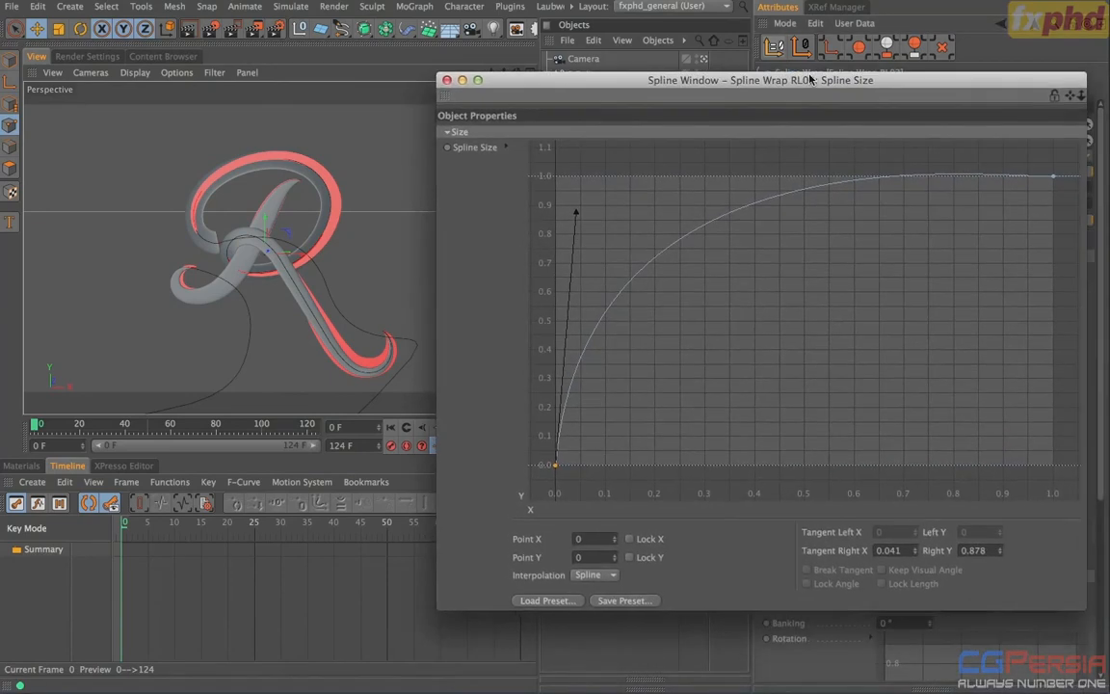
key("F4")
scroll(207, 252, "down", 6)
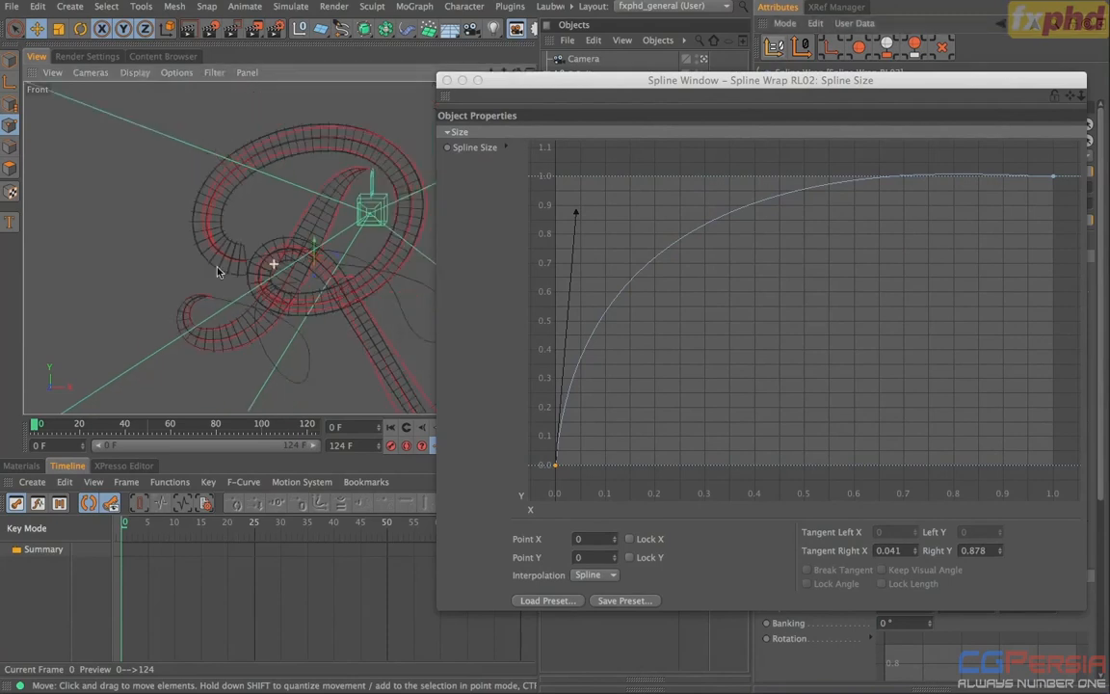
scroll(249, 252, "up", 2)
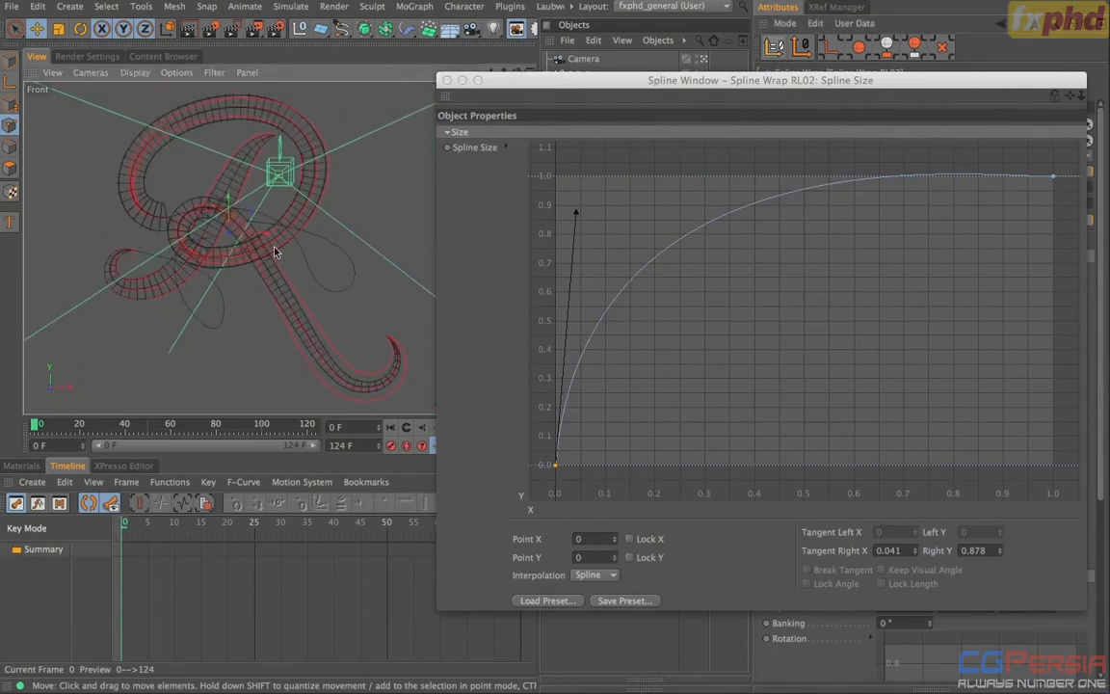
left_click_drag(1054, 175, 796, 469)
left_click_drag(729, 467, 769, 310)
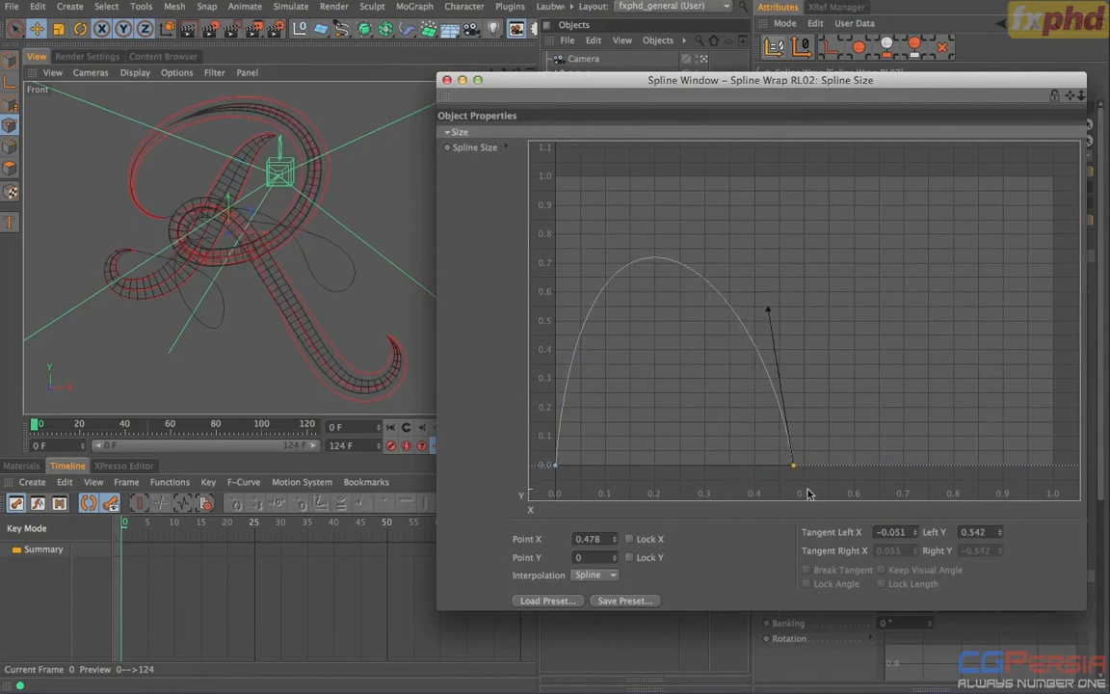
left_click_drag(791, 472, 838, 472)
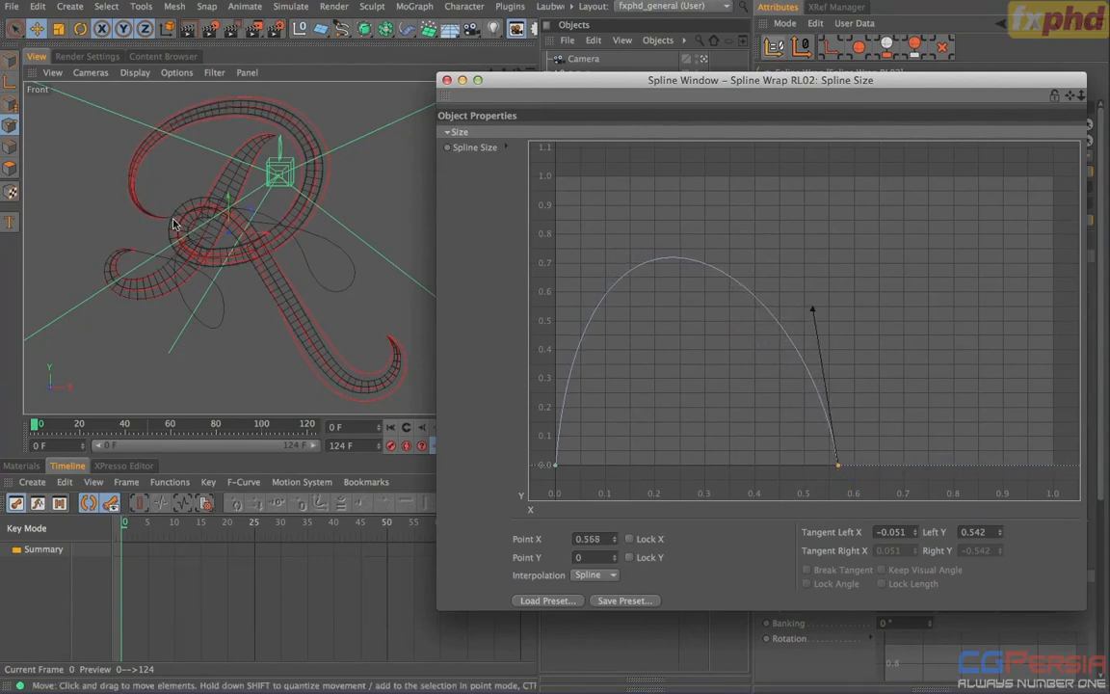
- Raise the arch to about 1.0 by lengthening the end point's left tangent and setting the start tangent to X 0.052, Y 1.027
left_click_drag(810, 308, 791, 187)
left_click(559, 464)
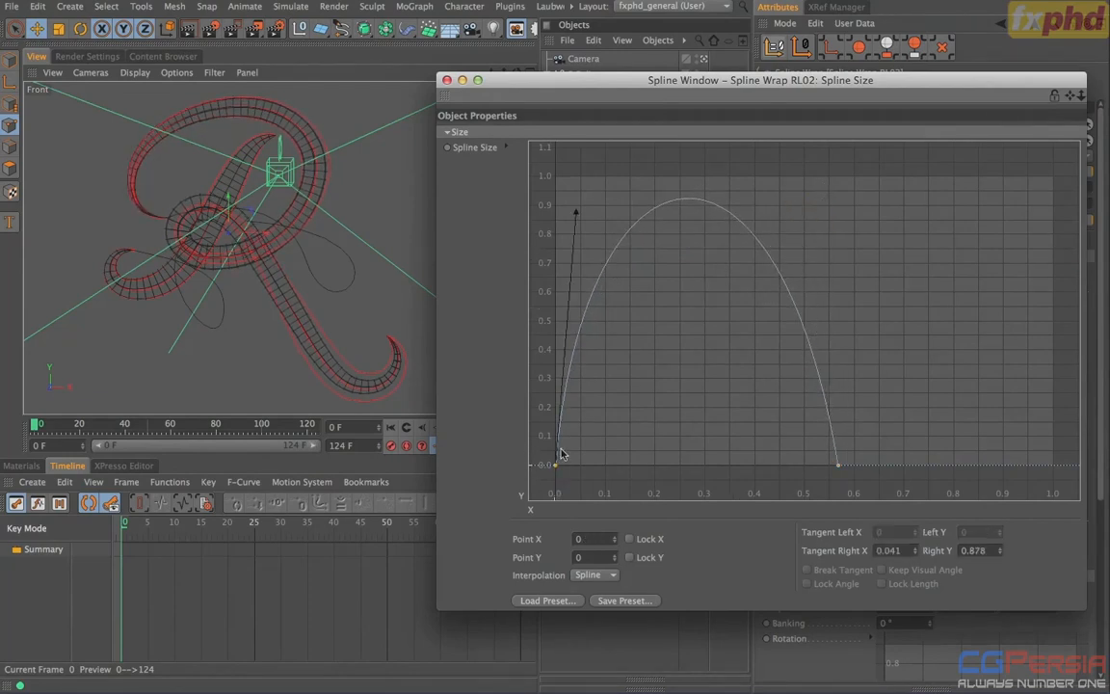
left_click_drag(576, 211, 583, 172)
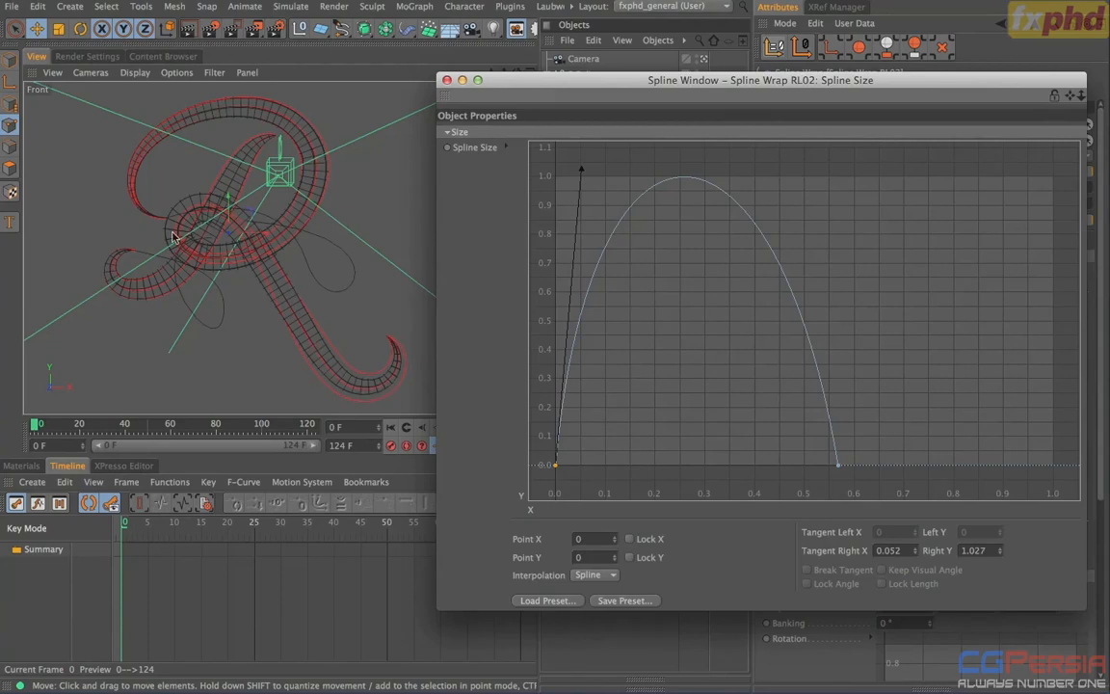
- Add three points along the arch and pull the middle one down into a dip at X 0.23, Y 0.208
left_click(686, 182, "ctrl")
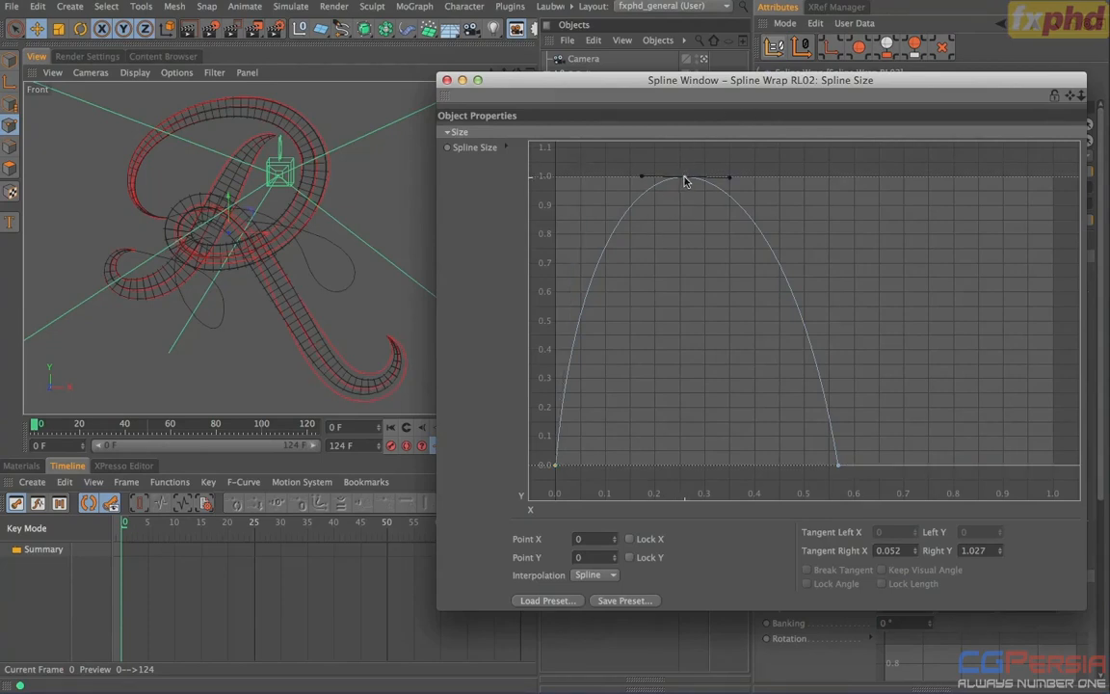
left_click(611, 239, "ctrl")
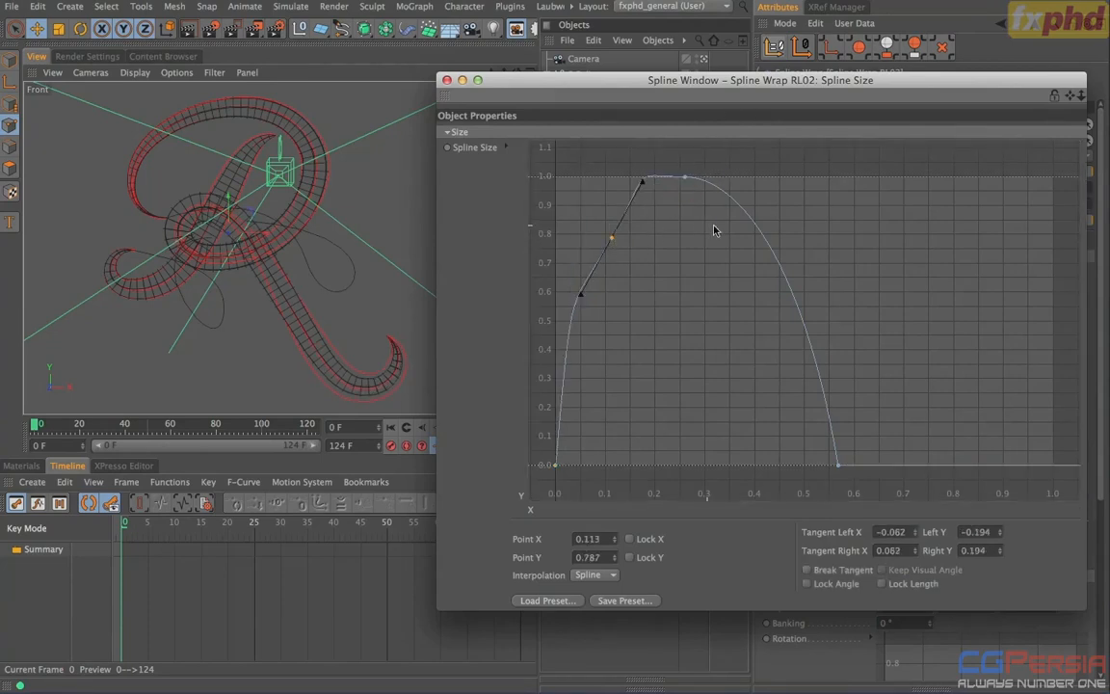
left_click(767, 242, "ctrl")
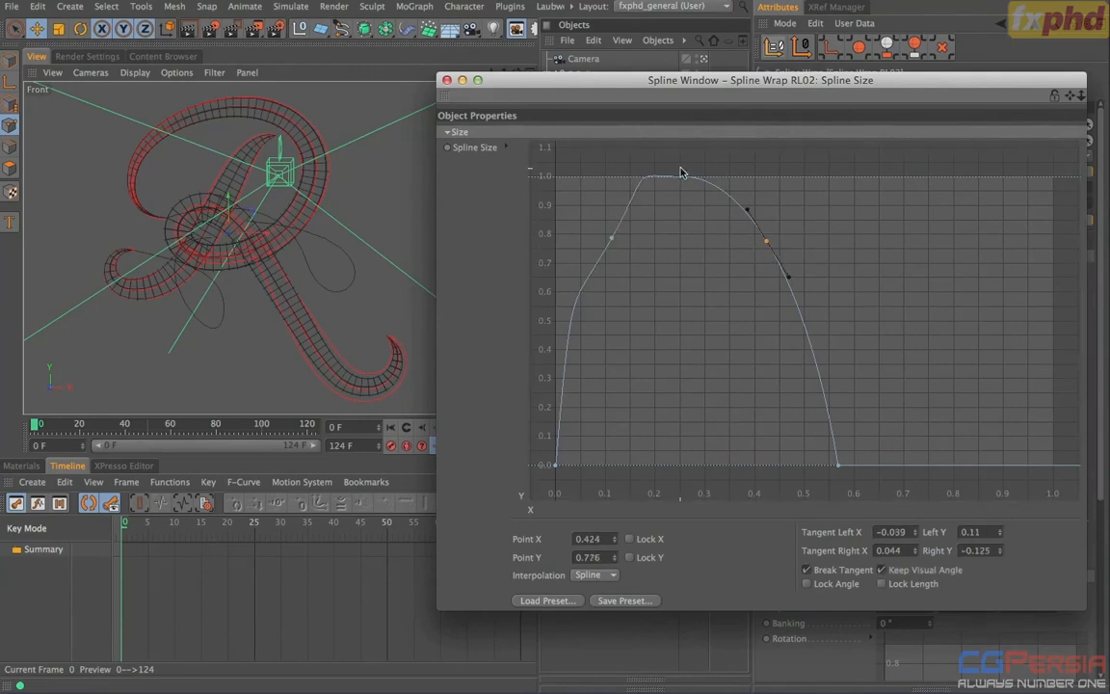
left_click_drag(686, 183, 669, 405)
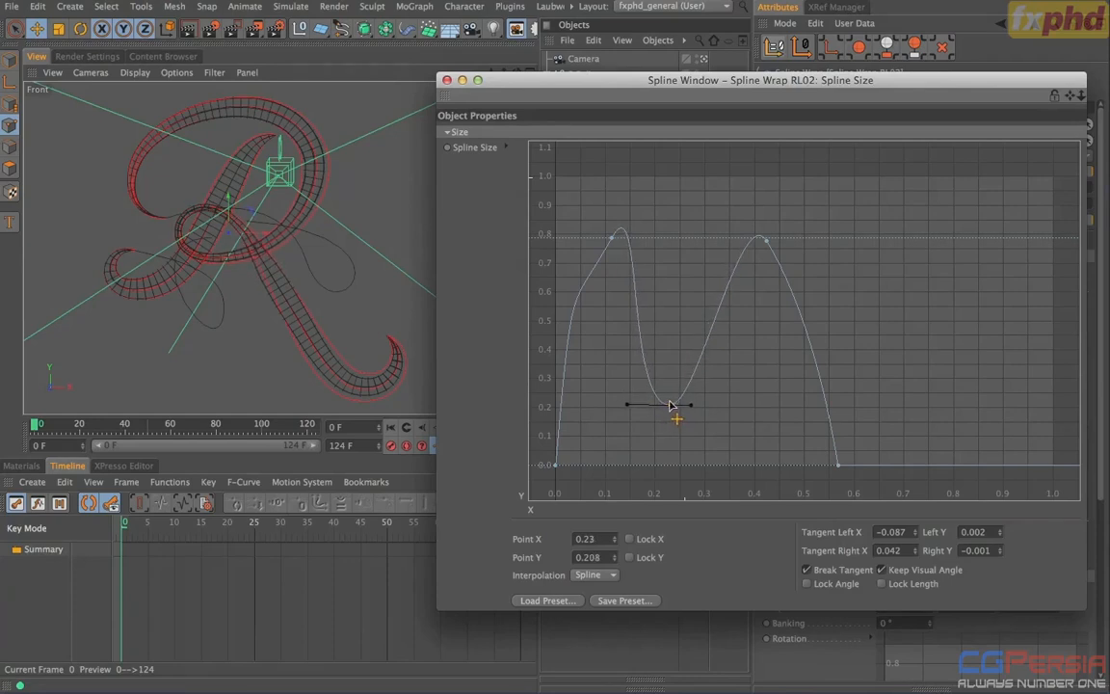
- Level the first peak's tangents with its point at X 0.126, Y 0.934, and move the dip to X 0.249, Y 0.213
left_click(610, 237)
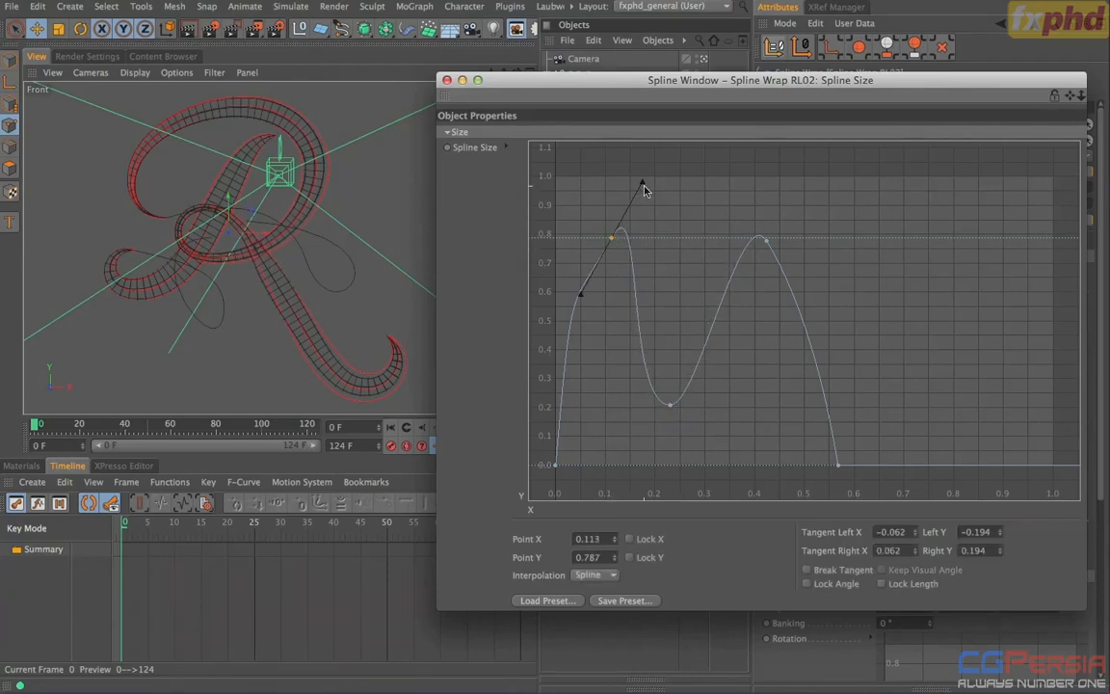
left_click_drag(644, 193, 618, 190)
mouse_move(670, 404)
left_mouse_down()
mouse_move(690, 407)
mouse_move(659, 405)
left_mouse_up()
mouse_move(617, 189)
left_mouse_down()
mouse_move(610, 183)
mouse_move(618, 206)
mouse_move(644, 203)
mouse_move(602, 200)
left_mouse_up()
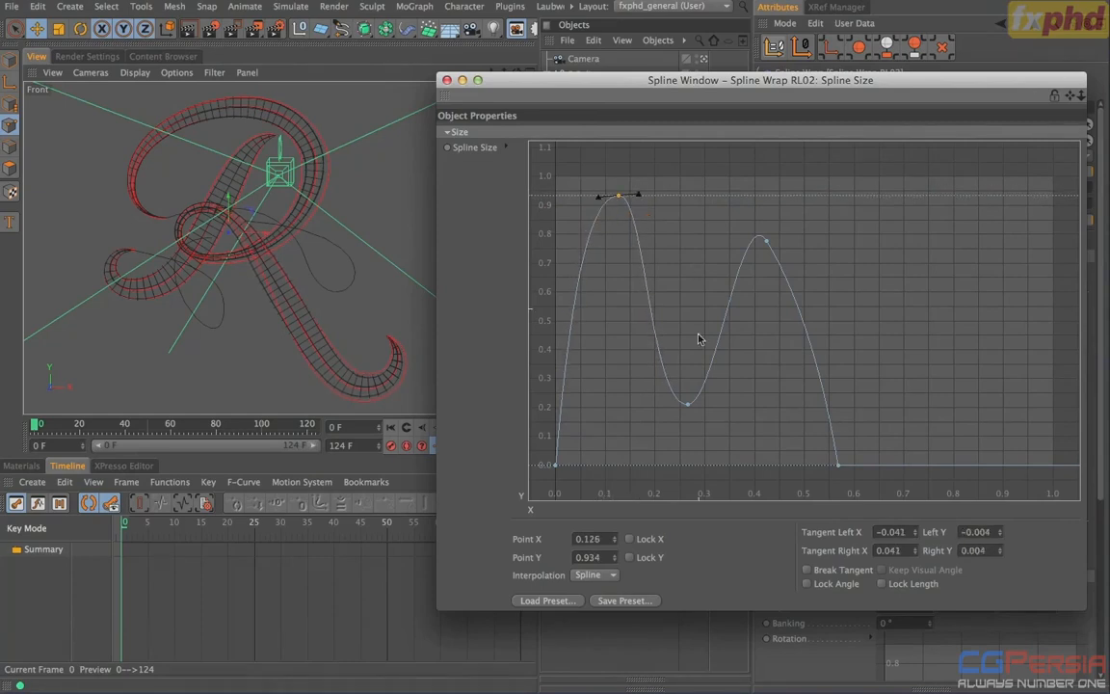
left_click(689, 406)
mouse_move(659, 407)
left_mouse_down()
mouse_move(701, 410)
mouse_move(678, 404)
left_mouse_up()
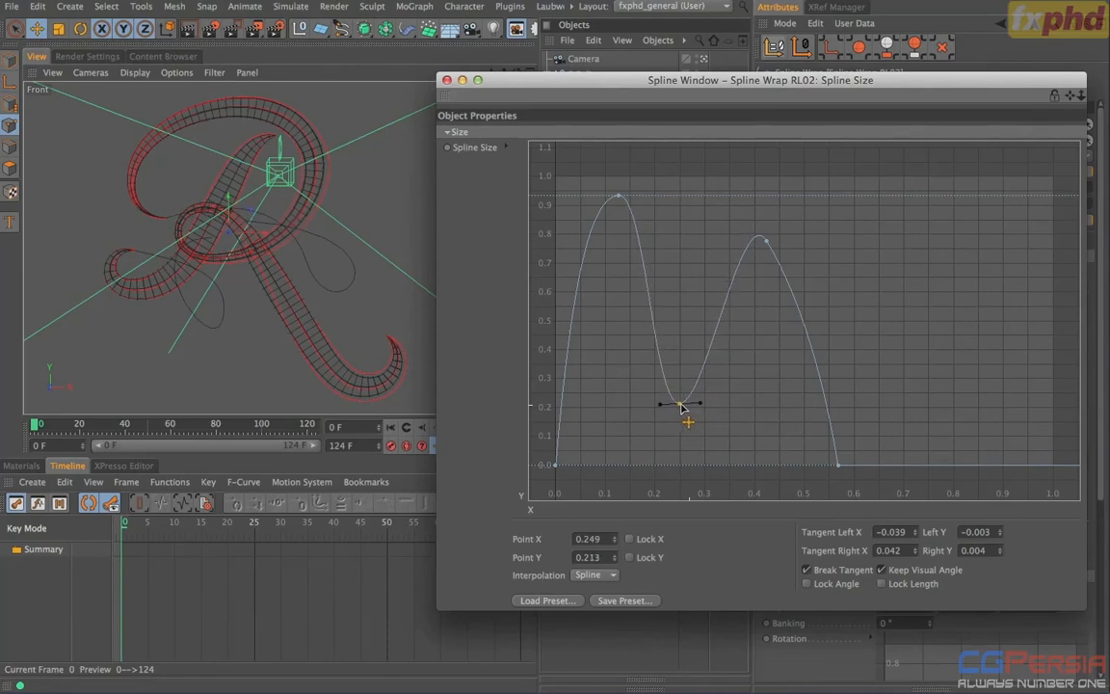
- Set the second peak to X 0.399, Y 0.915, the first peak to X 0.114, Y 0.961, and shorten the start tangent to Y 0.522
left_click(766, 242)
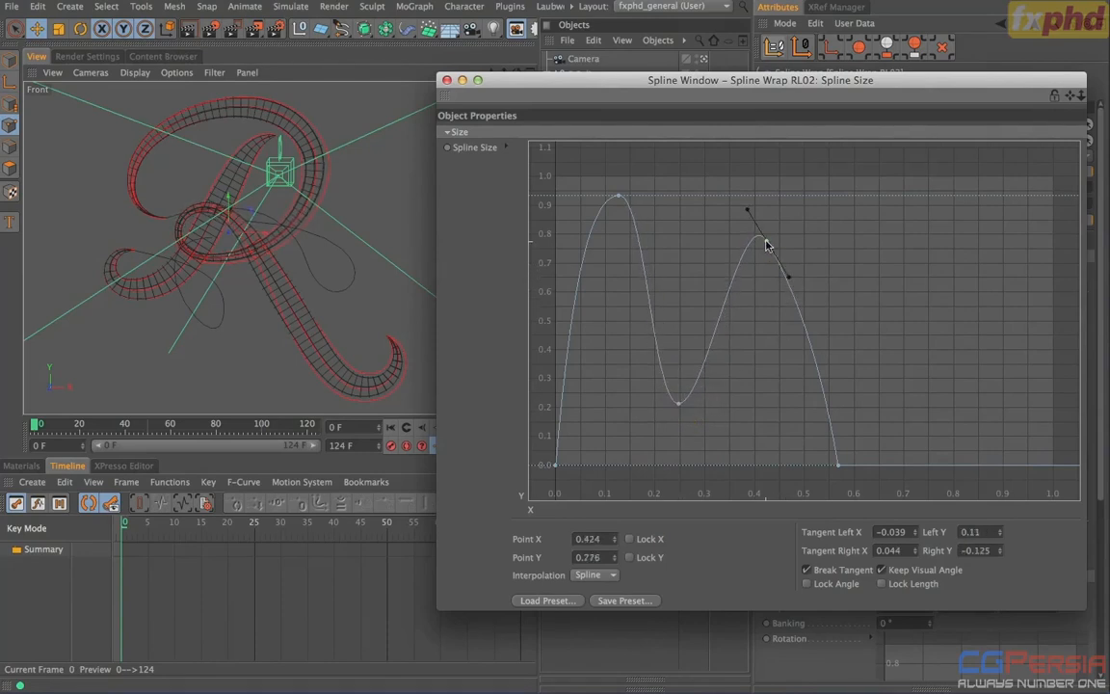
left_click_drag(791, 280, 749, 198)
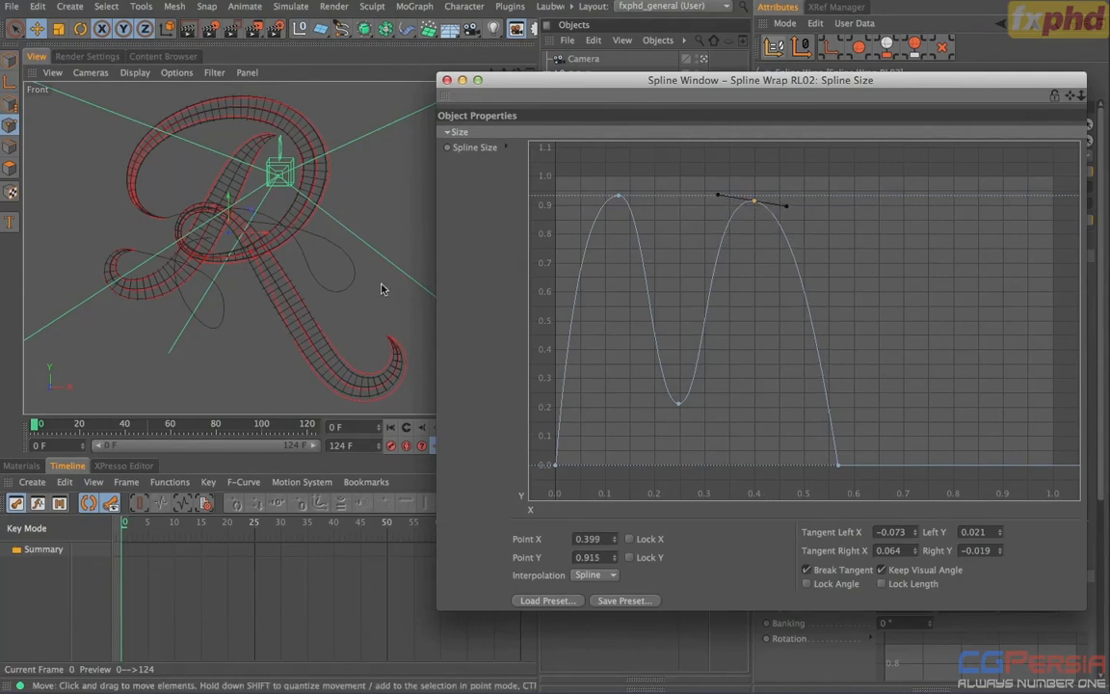
left_click_drag(619, 197, 615, 191)
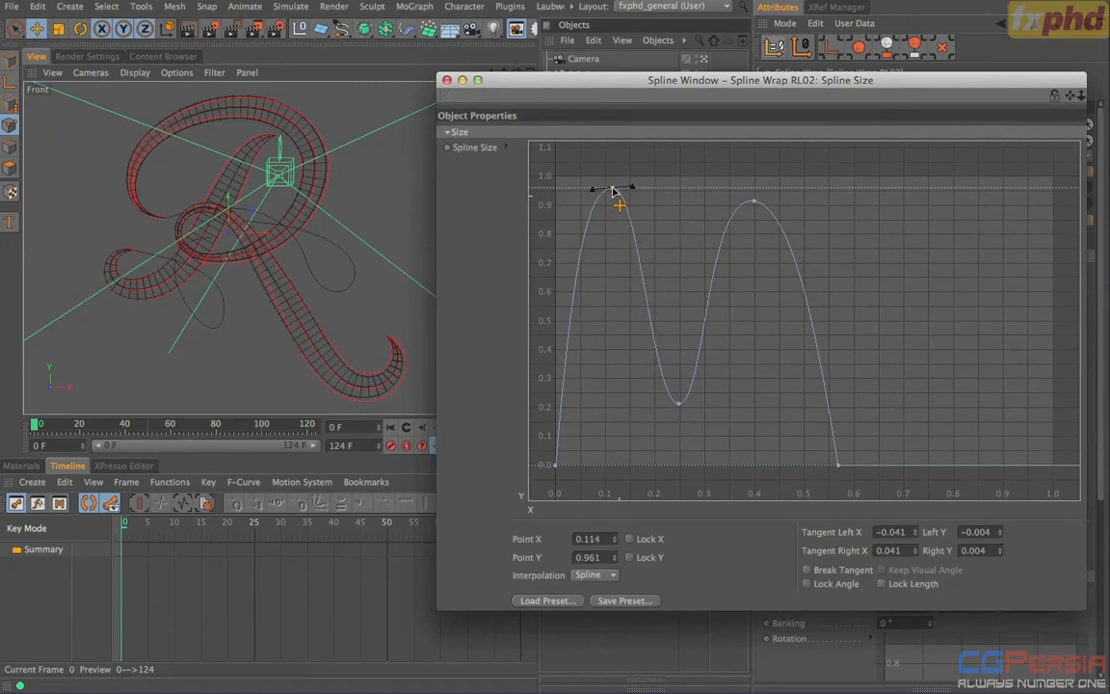
left_click_drag(556, 463, 562, 318)
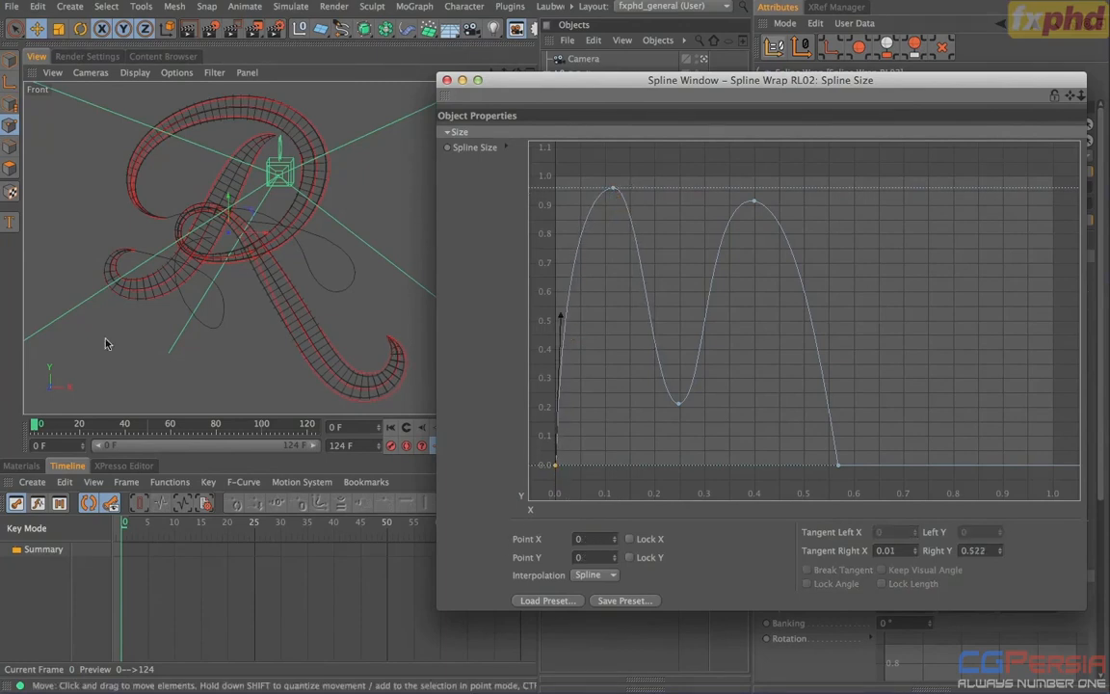
- Close the spline window, clear the selection and render the R logo in the Front view to check its shape
left_click(446, 81)
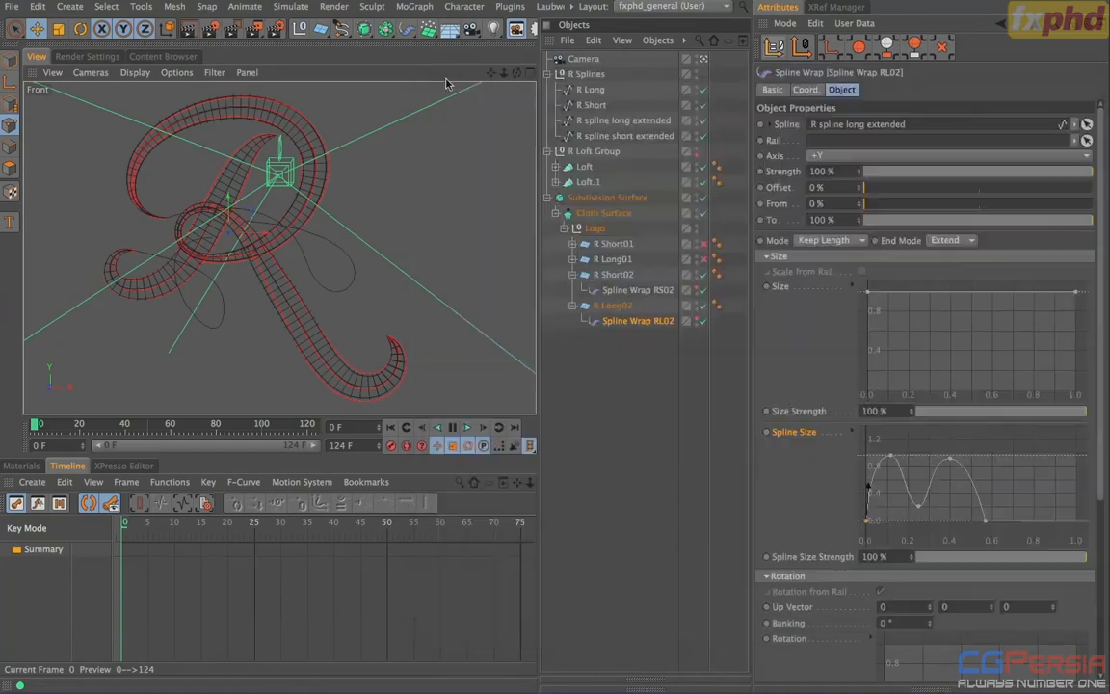
left_click(652, 391)
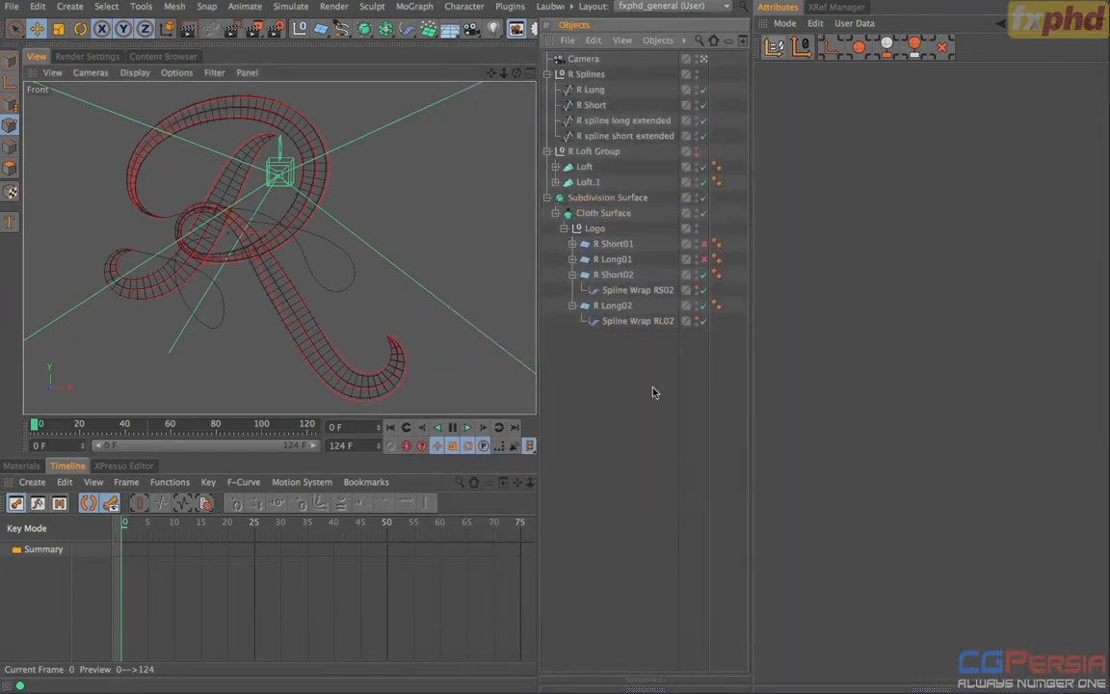
key("ctrl+r")
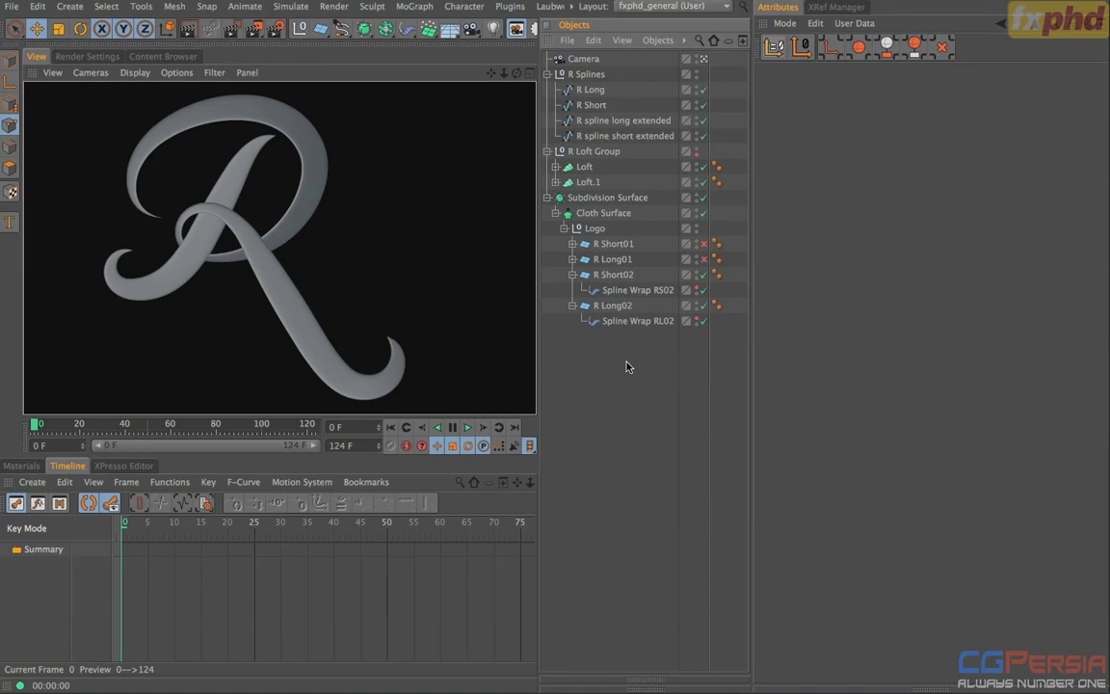
- Go to the end of the animation at frame 124
left_click(514, 427)
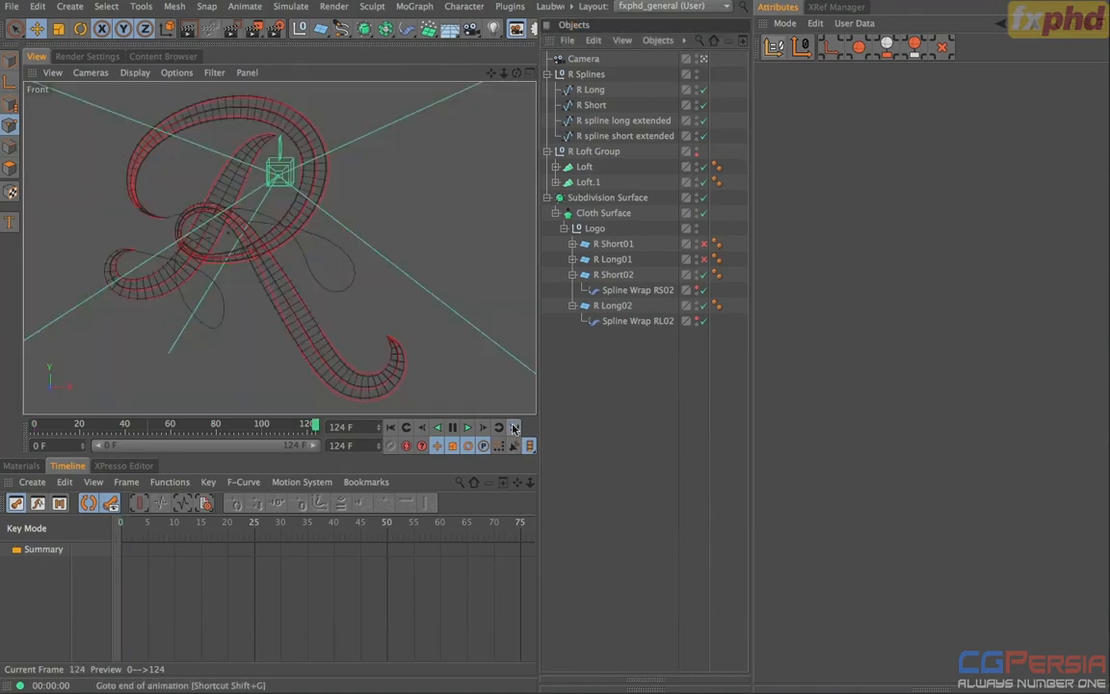
- Shorten the animation so that it ends at frame 99
left_click_drag(368, 445, 197, 428)
type("99")
key("Return")
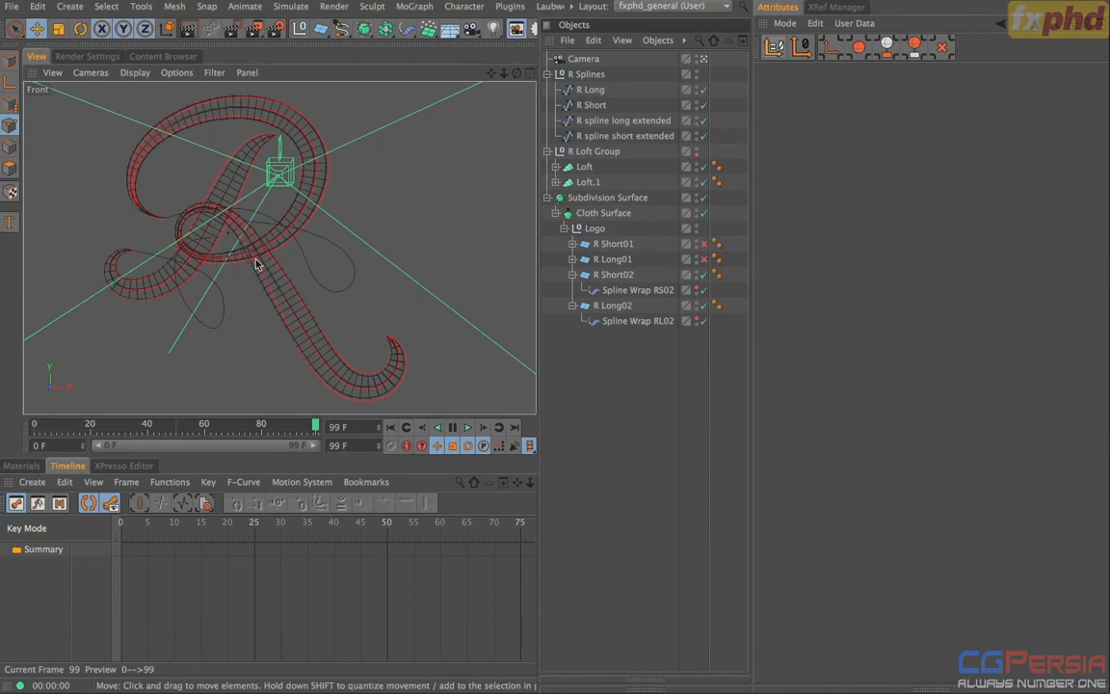
- Keyframe the Offset of Spline Wrap RS02 and Spline Wrap RL02 at 0% on frame 99
left_click(614, 292)
left_click(638, 321, "shift")
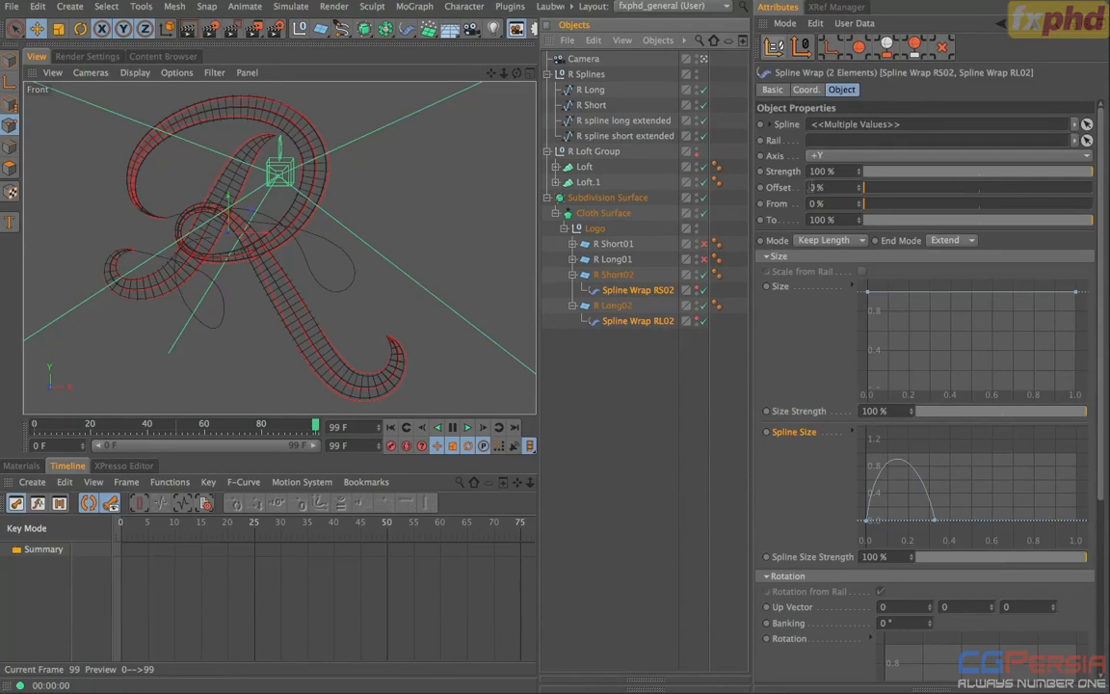
left_click(764, 188)
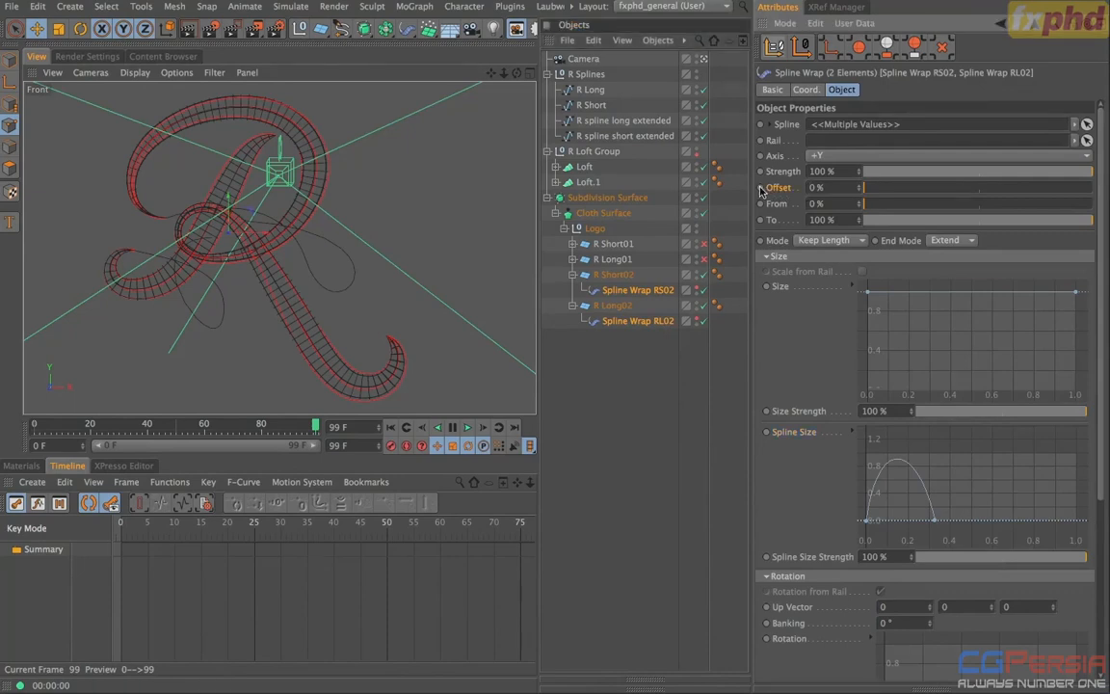
left_click(761, 188, "ctrl")
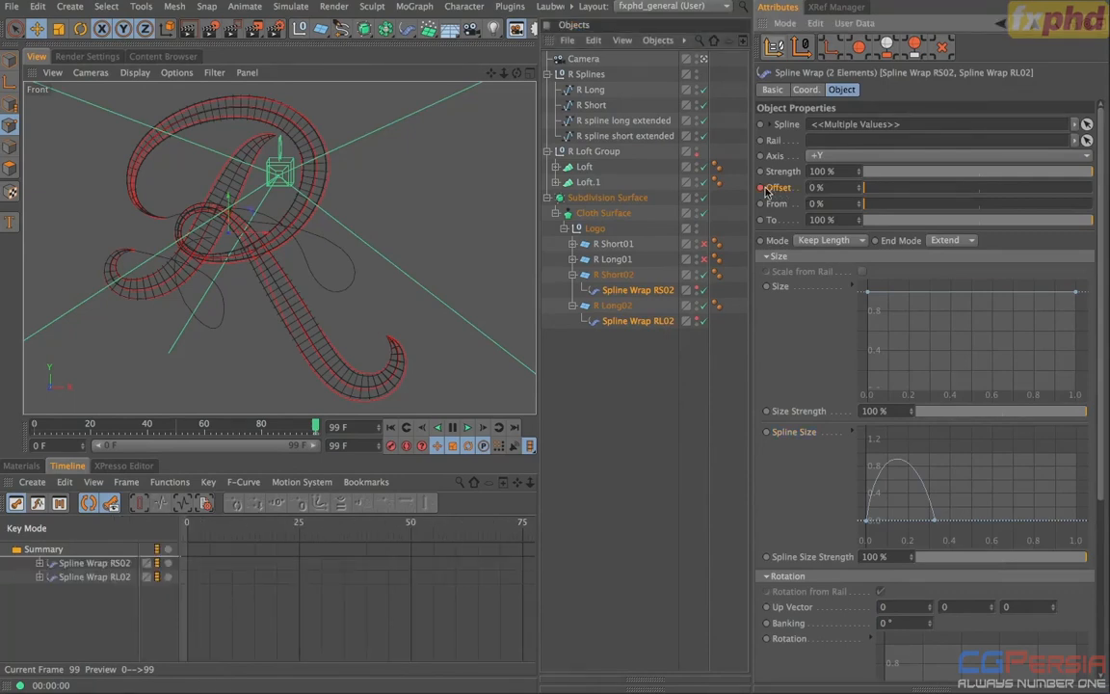
- Set the Offset of Spline Wrap RS02 to 100% at frame 0 and keyframe it
left_click(391, 428)
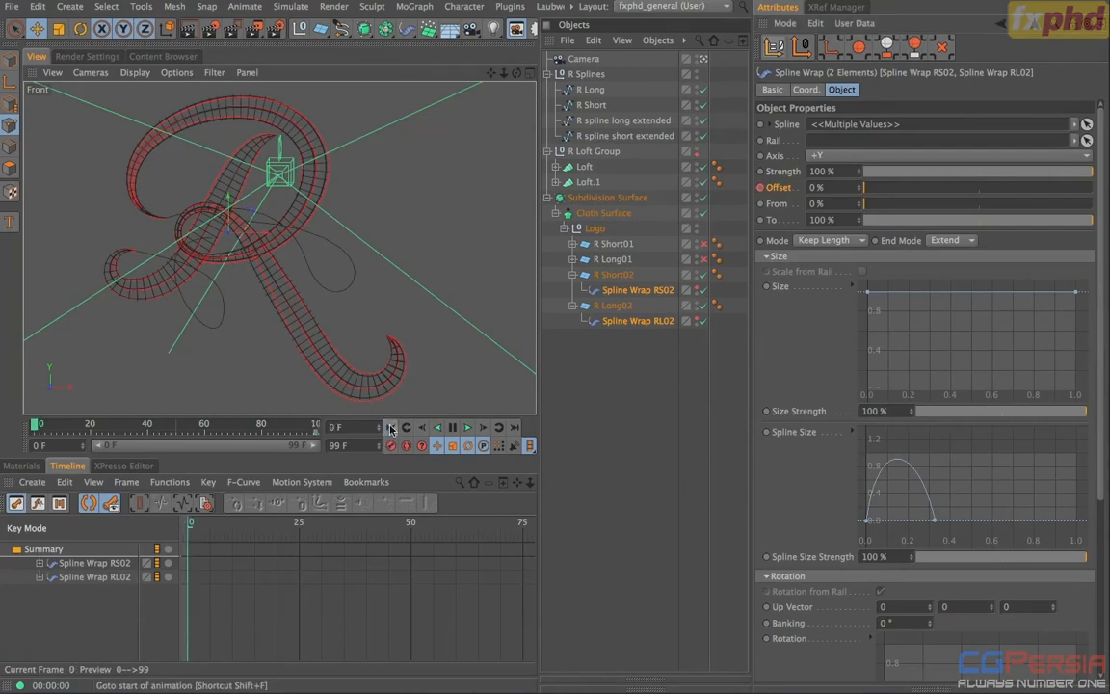
left_click(652, 293)
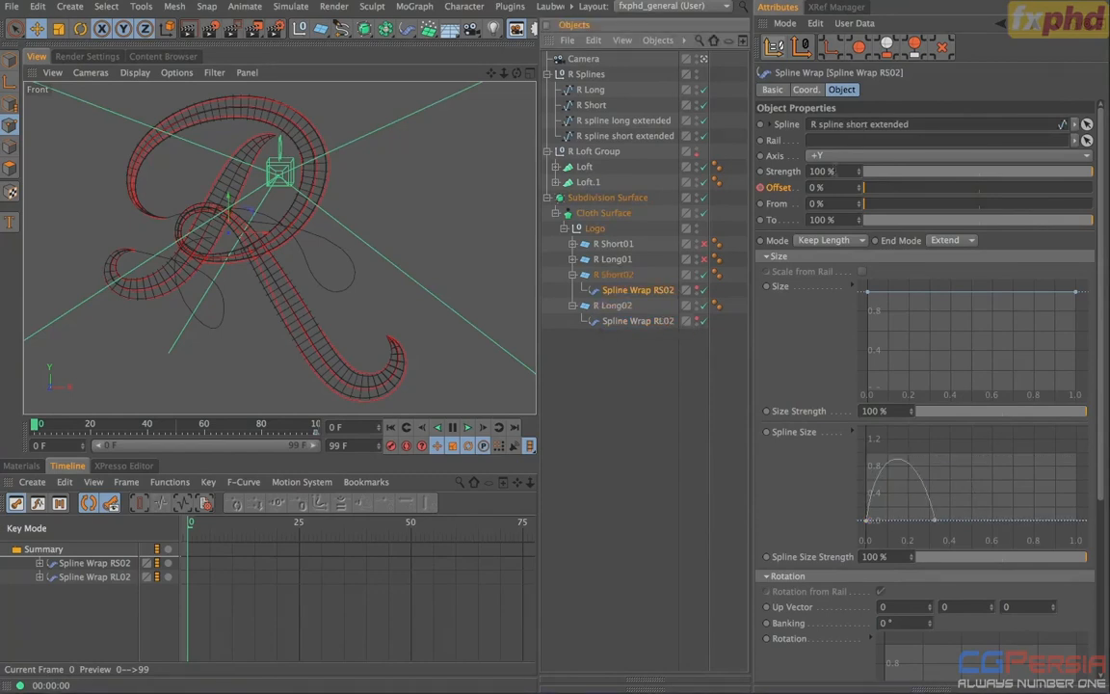
left_click_drag(861, 190, 1066, 187)
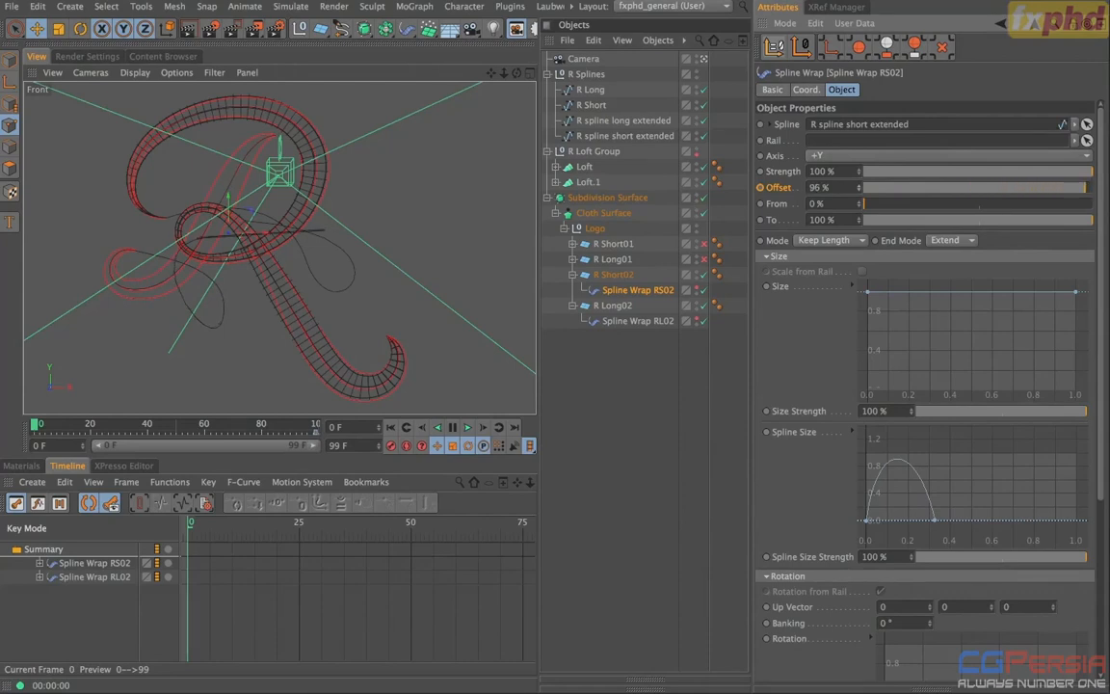
left_click_drag(830, 188, 814, 188)
type("100")
key("Return")
left_click(759, 190, "ctrl")
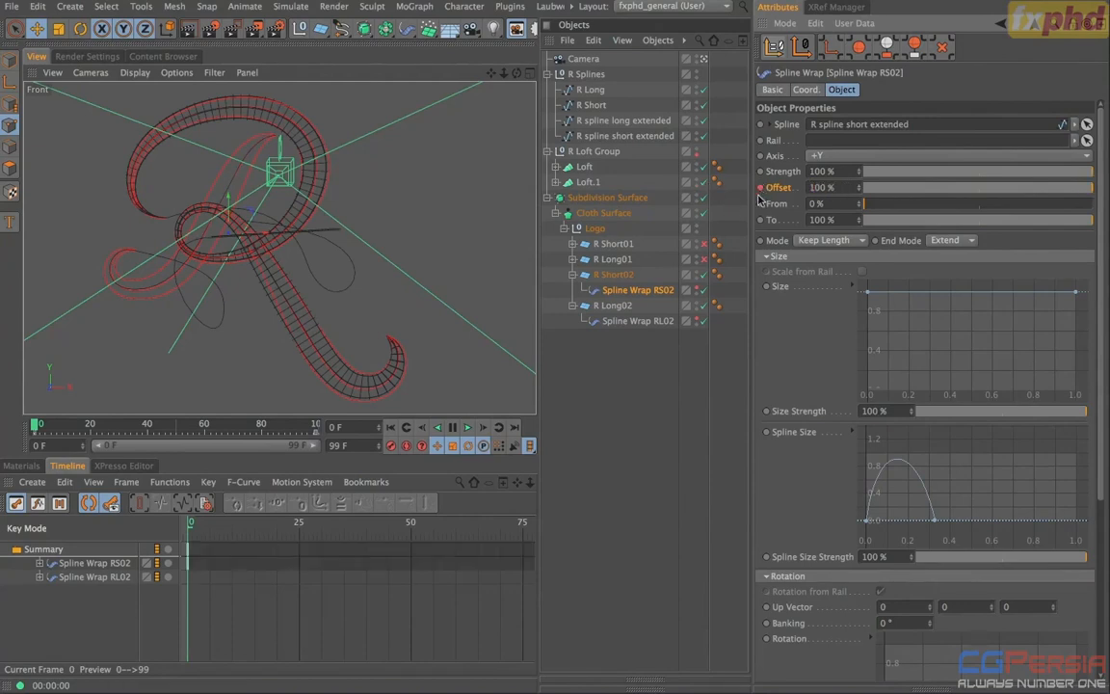
- Set the Offset of Spline Wrap RL02 to 100% at frame 0 and keyframe it
left_click(650, 321)
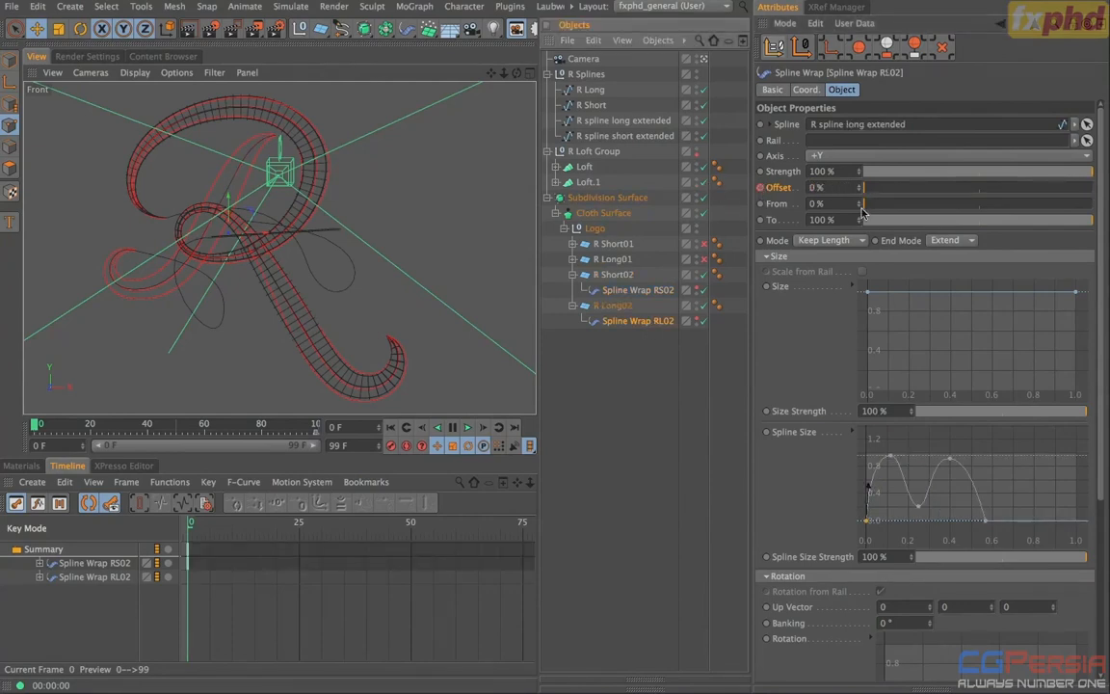
left_click_drag(862, 190, 980, 168)
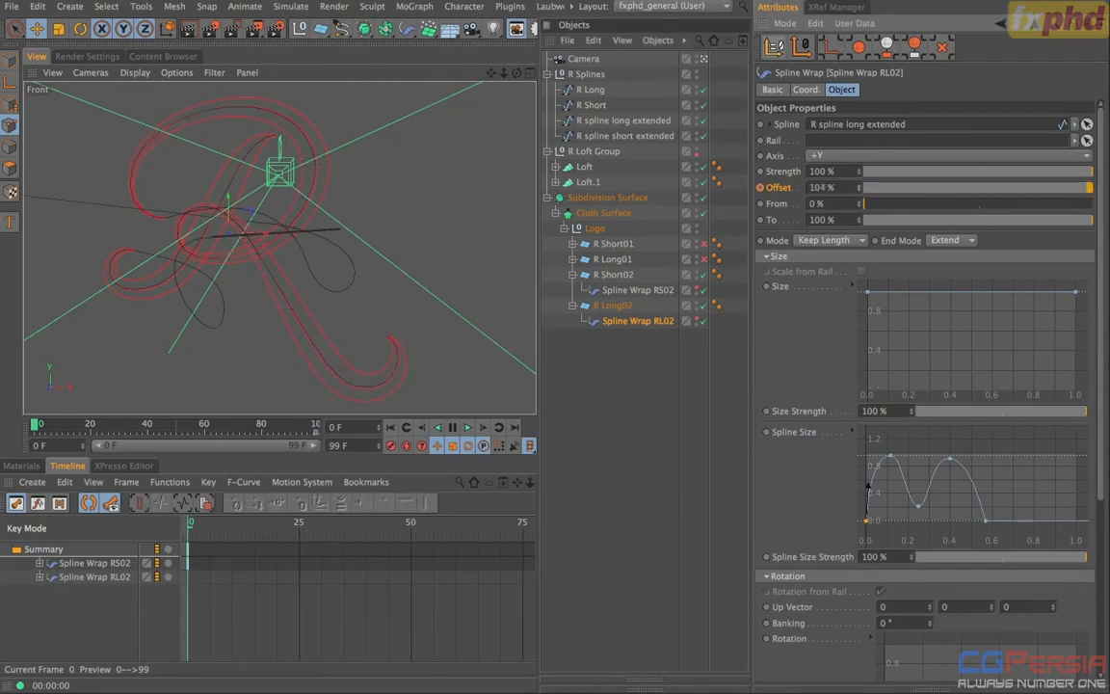
left_click_drag(847, 187, 808, 187)
type("100")
key("Return")
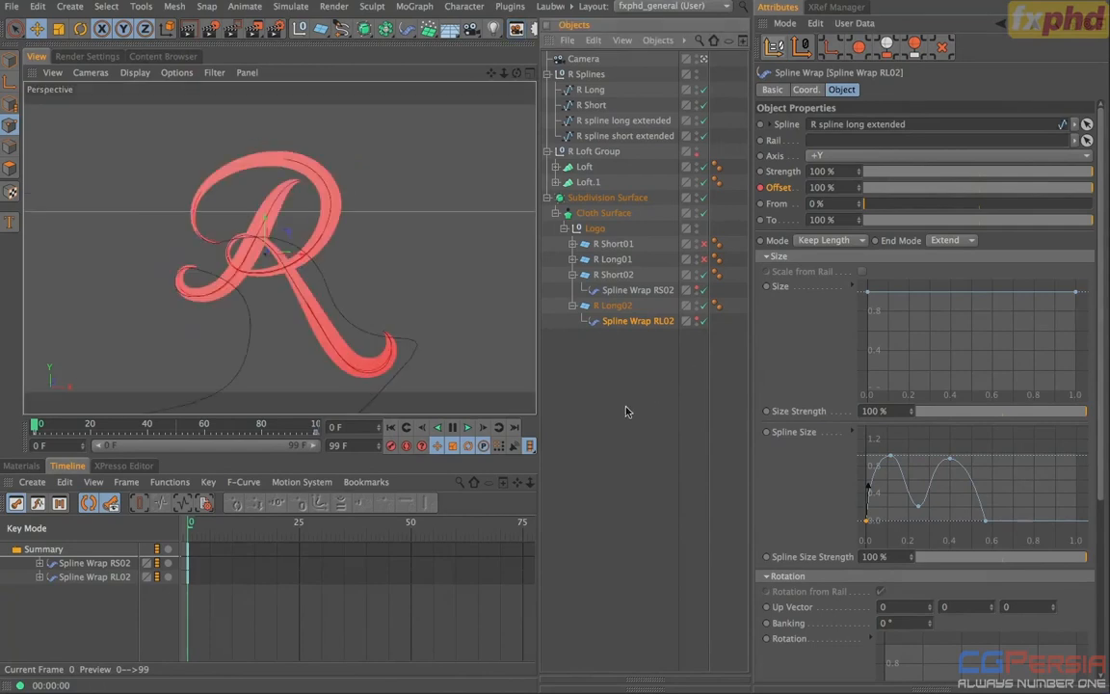
- Hide the R Loft Group and R Splines in the viewport, and play back part of the animation
left_click(563, 365)
left_click(696, 150)
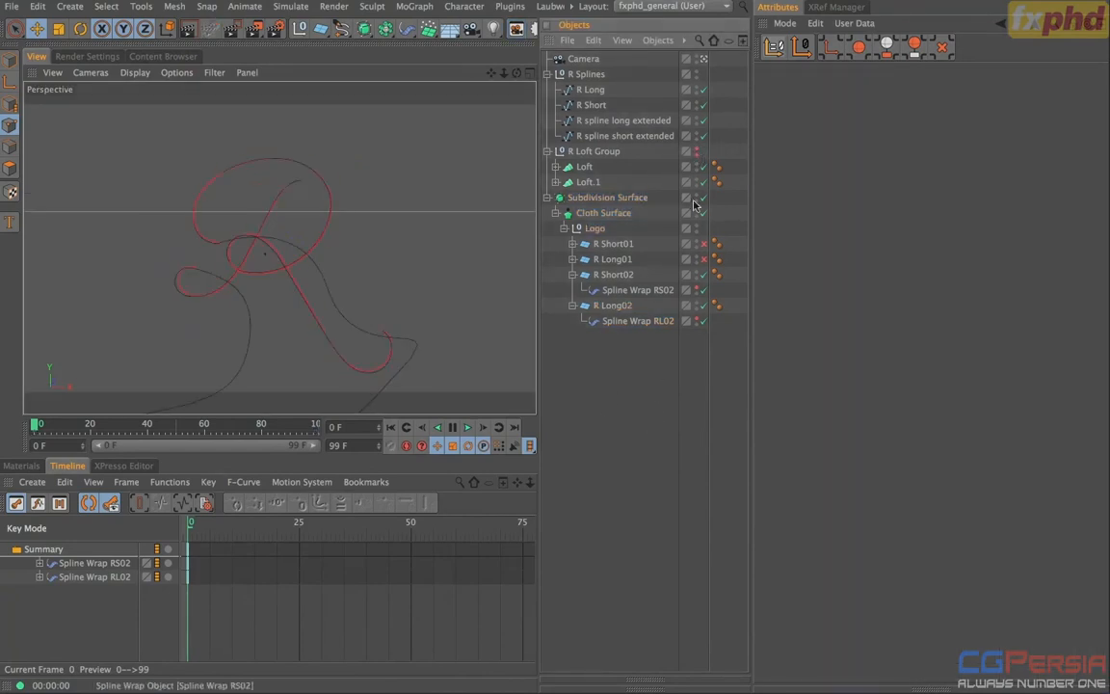
left_click(697, 72)
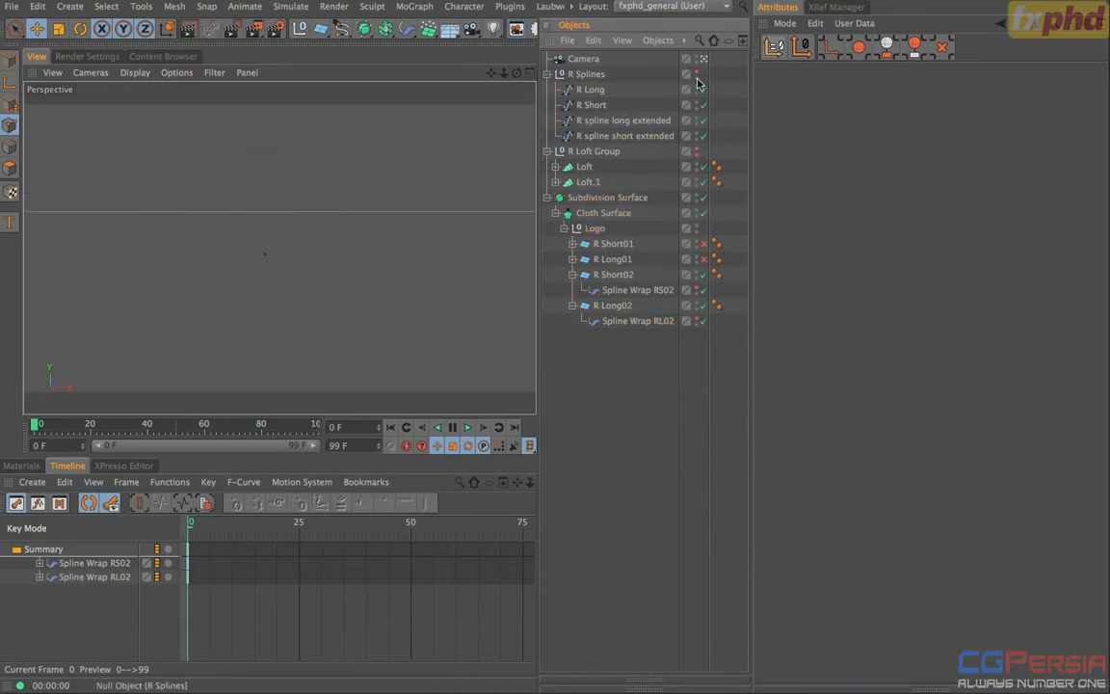
left_click(467, 427)
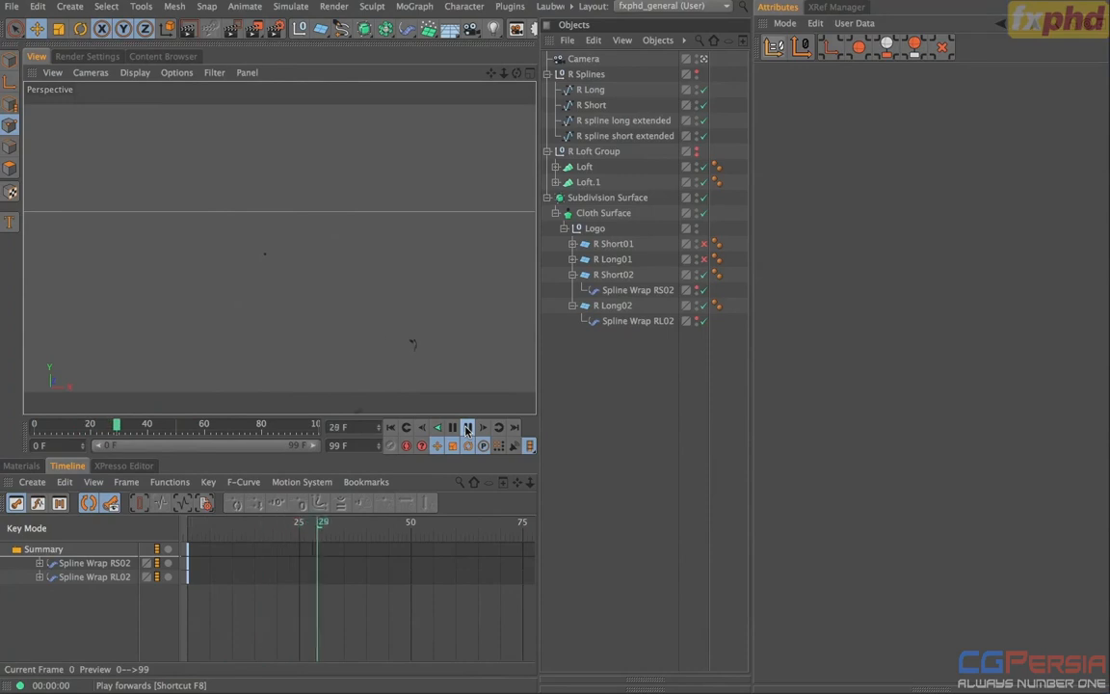
left_click(467, 430)
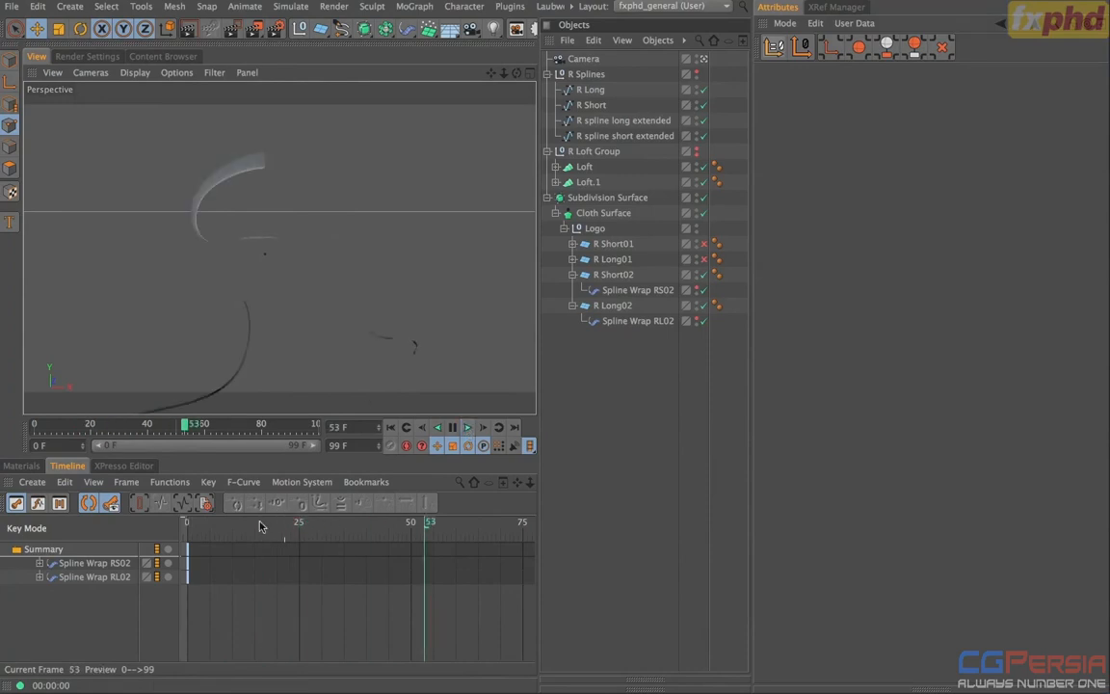
- Steepen the start of both Offset F-curves by setting the first keys' right tangents to about 22 F and -50%, and scrub back to frame 0
left_click(117, 565)
left_click(116, 577, "shift")
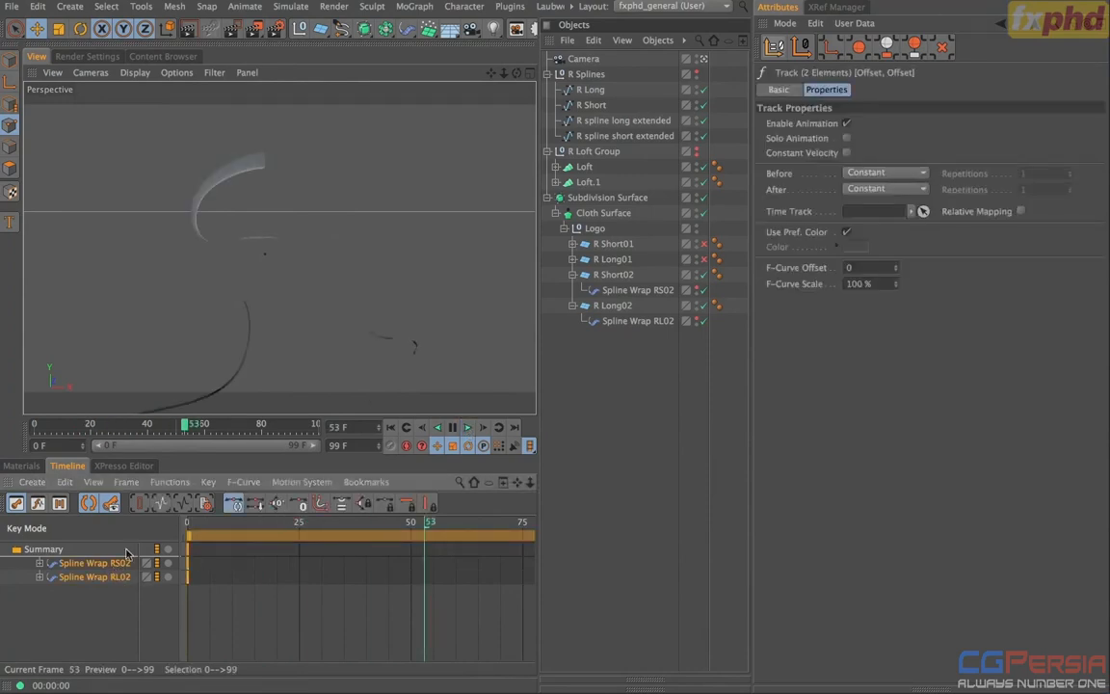
key("Tab")
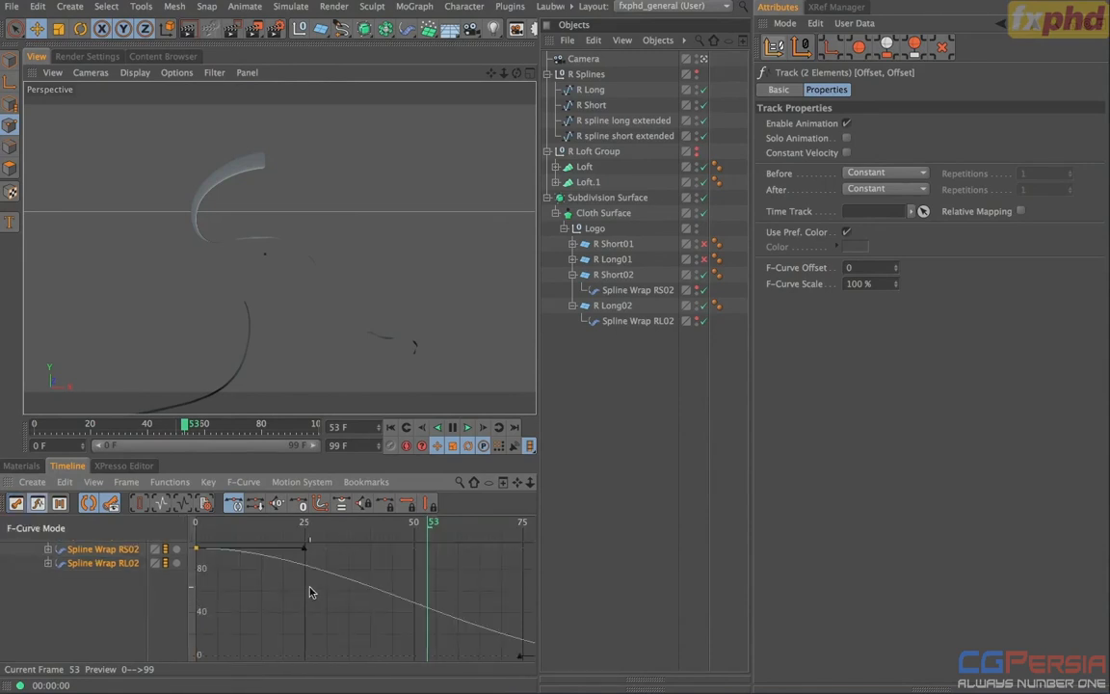
left_click(231, 556)
left_click_drag(304, 552, 293, 602)
key("h")
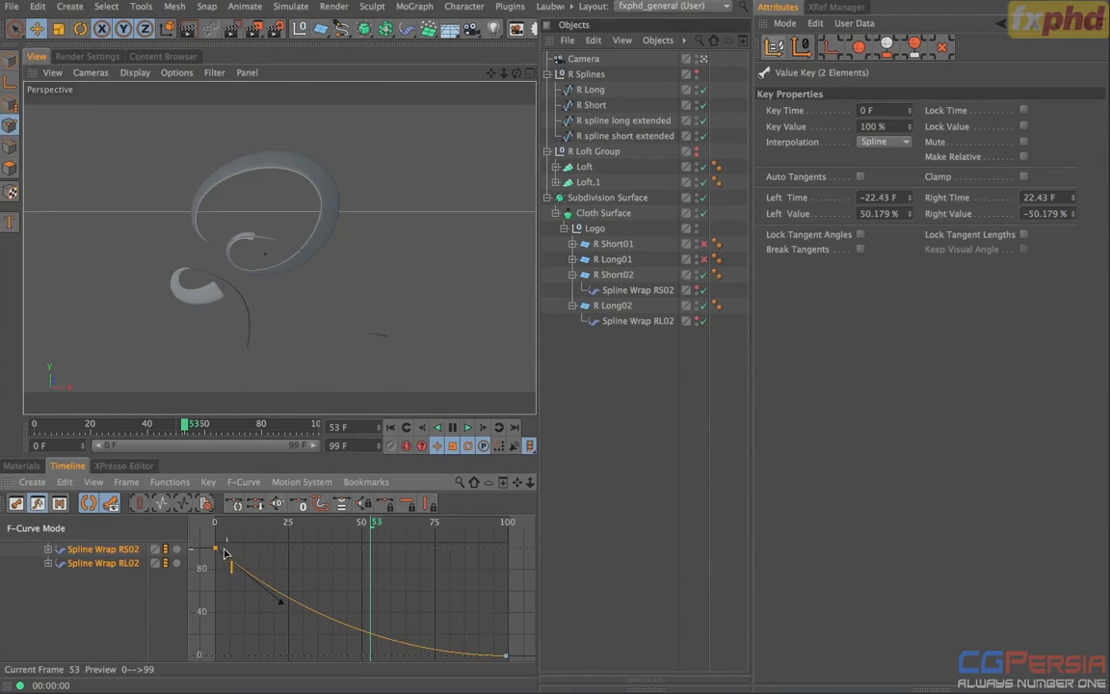
left_click_drag(228, 530, 217, 554)
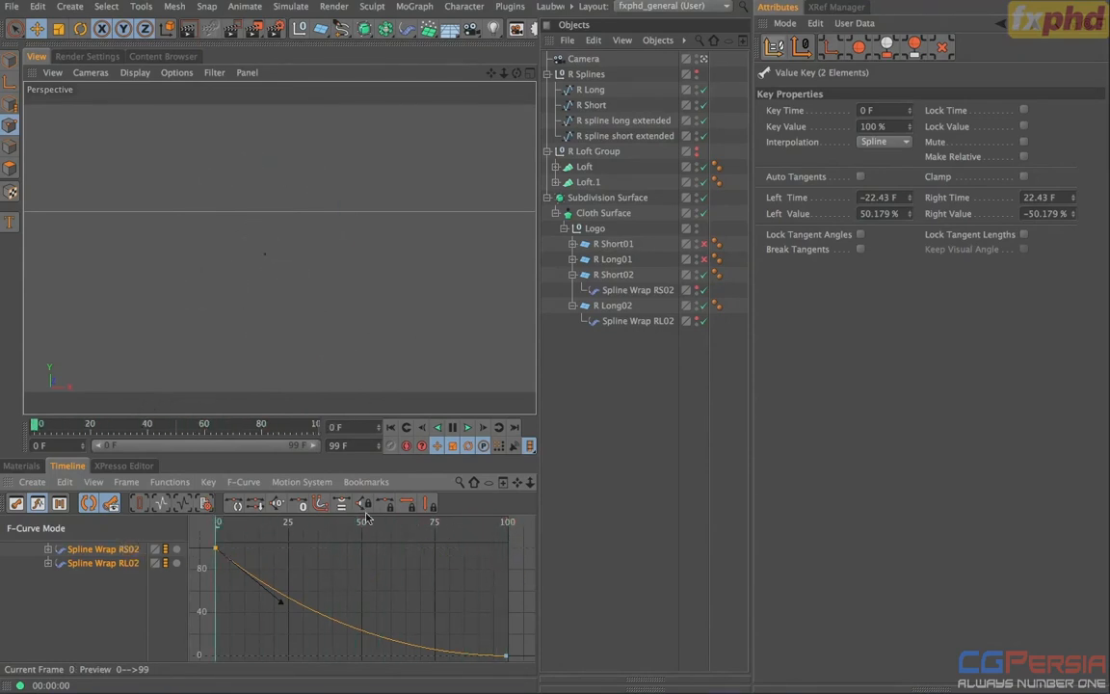
- Keyframe the Spline Size curves of Spline Wrap RS02 and Spline Wrap RL02 at frame 99
left_click(636, 290)
left_click(644, 321, "ctrl")
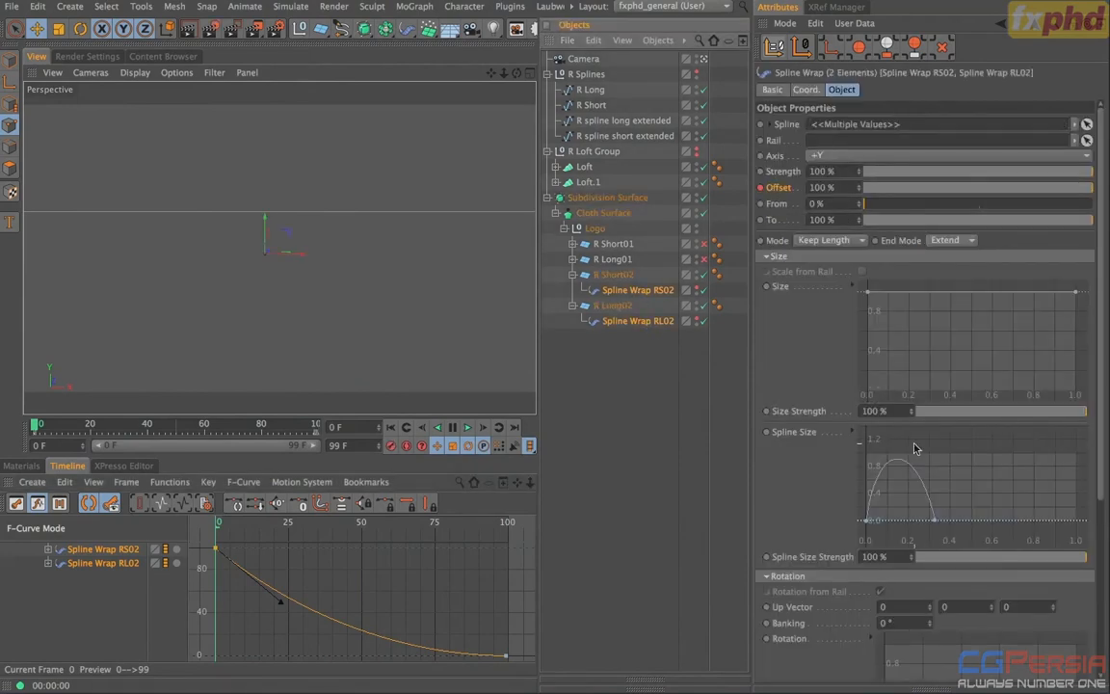
left_click_drag(347, 534, 578, 528)
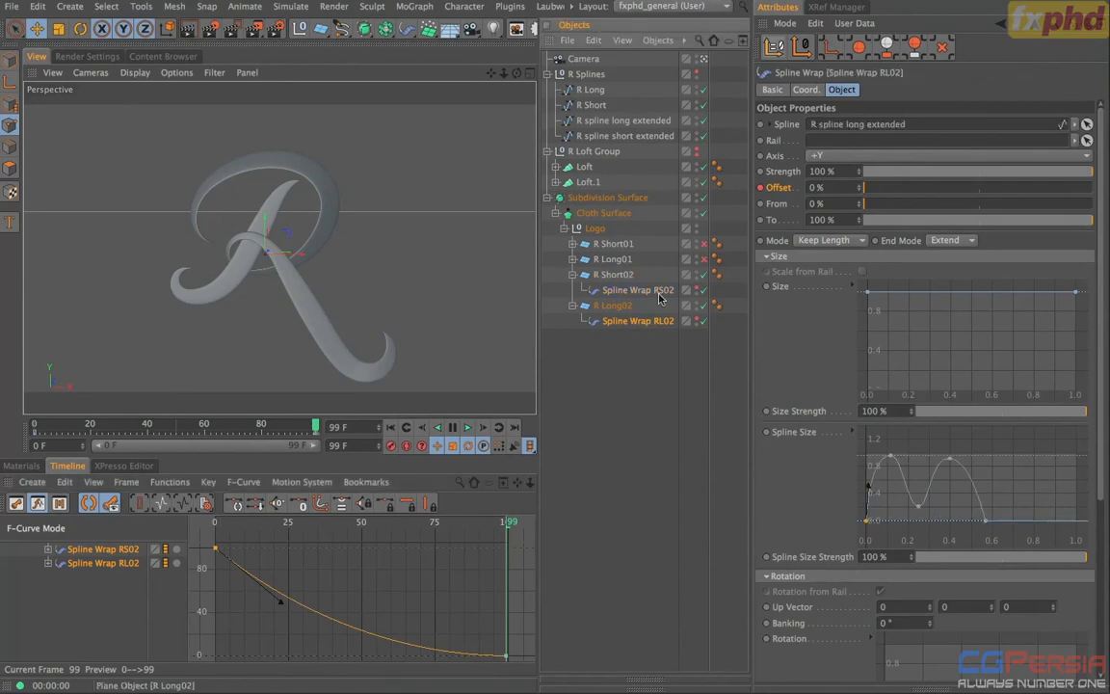
left_click(768, 436, "ctrl")
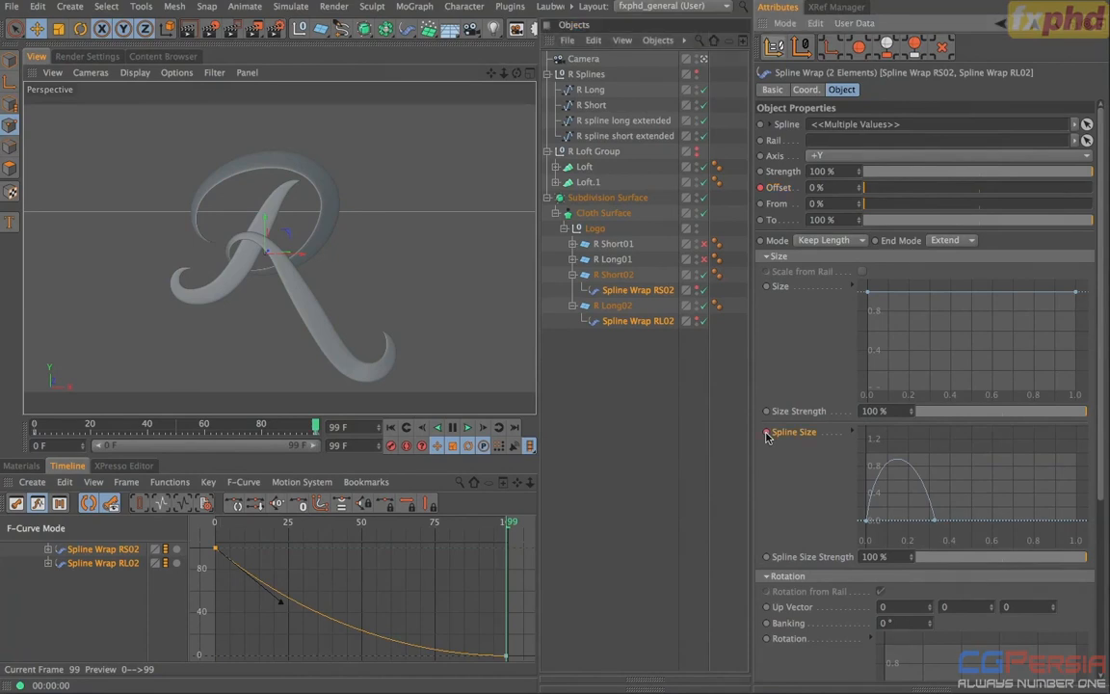
- At frame 60, raise the end of Spline Wrap RS02's Spline Size curve to about 1.0, keyframe it, and scrub to frame 99
left_click(647, 292)
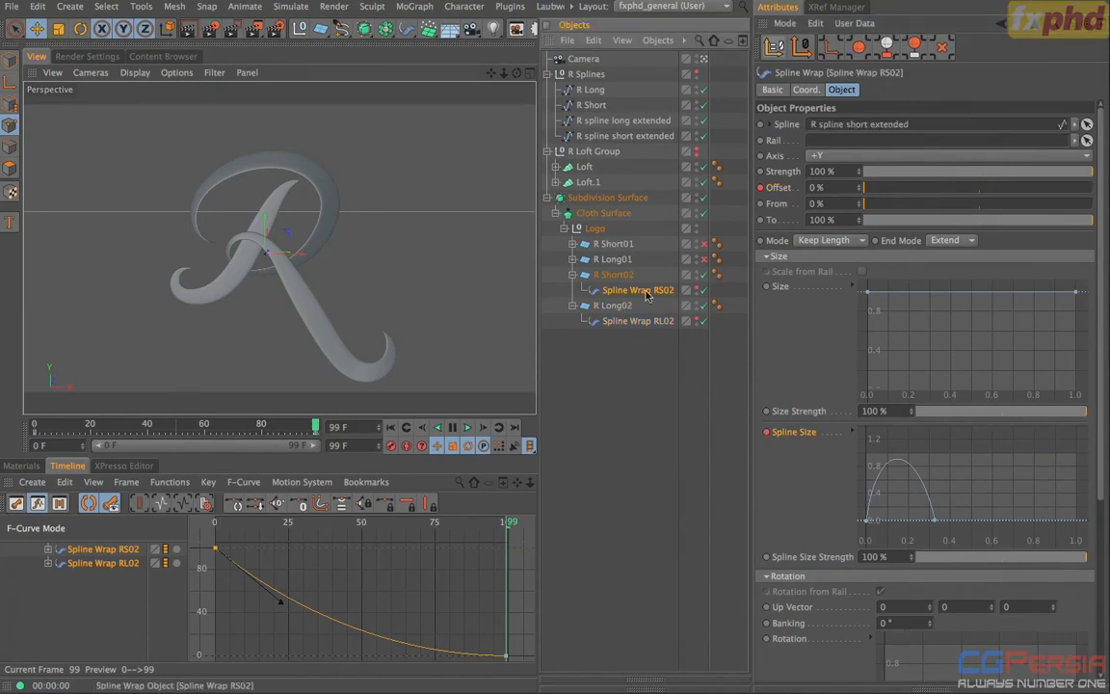
left_click_drag(513, 524, 392, 537)
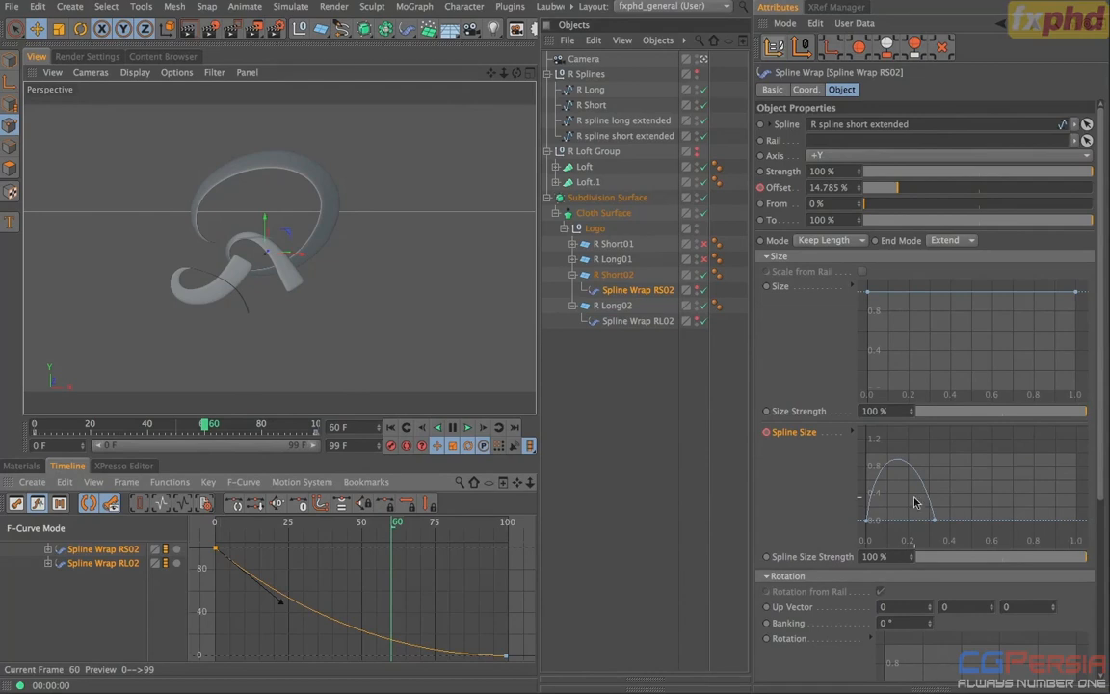
left_click(937, 523)
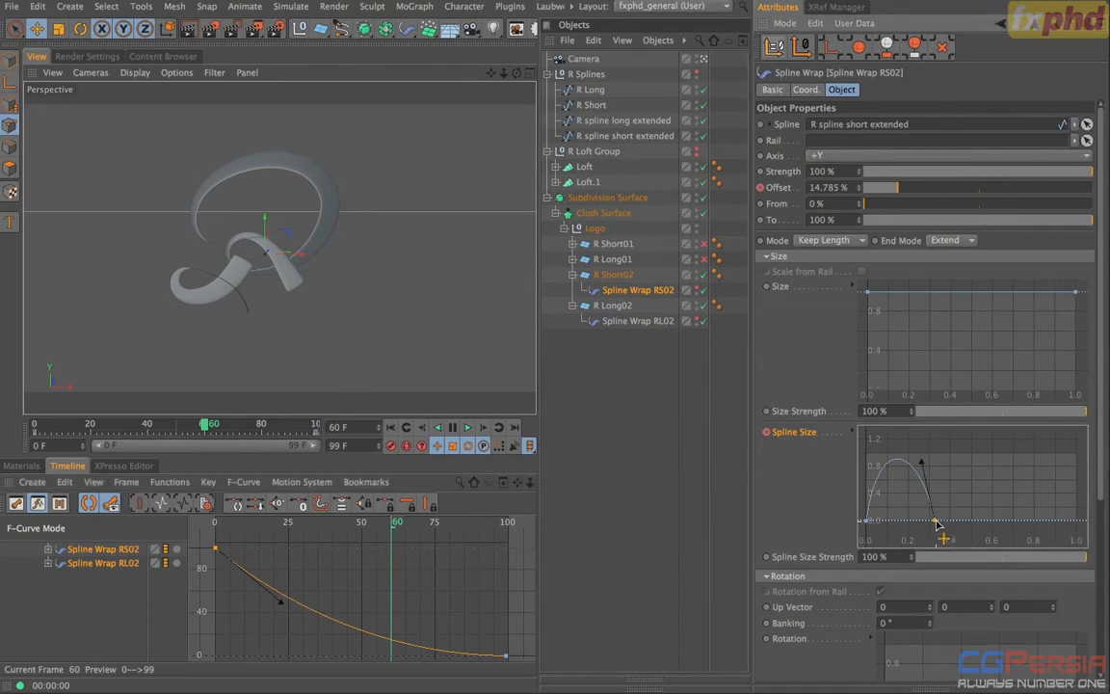
left_click_drag(937, 523, 1077, 535)
mouse_move(1060, 463)
left_mouse_down()
mouse_move(1034, 526)
mouse_move(1080, 481)
mouse_move(1081, 458)
left_mouse_up()
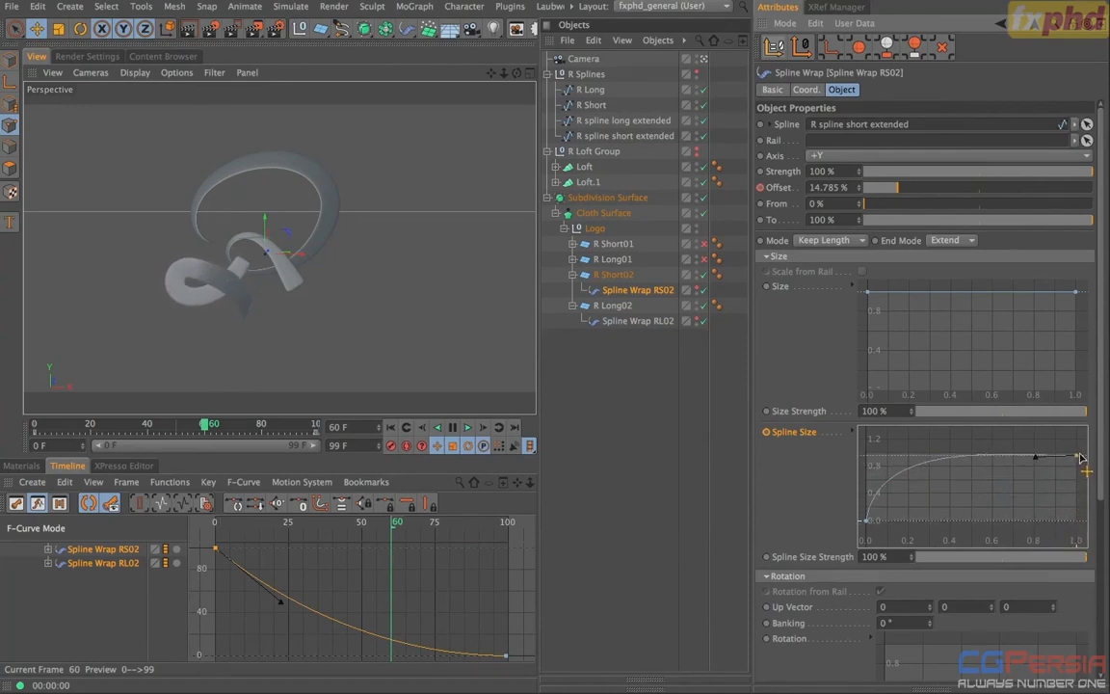
left_click_drag(1035, 456, 1035, 458)
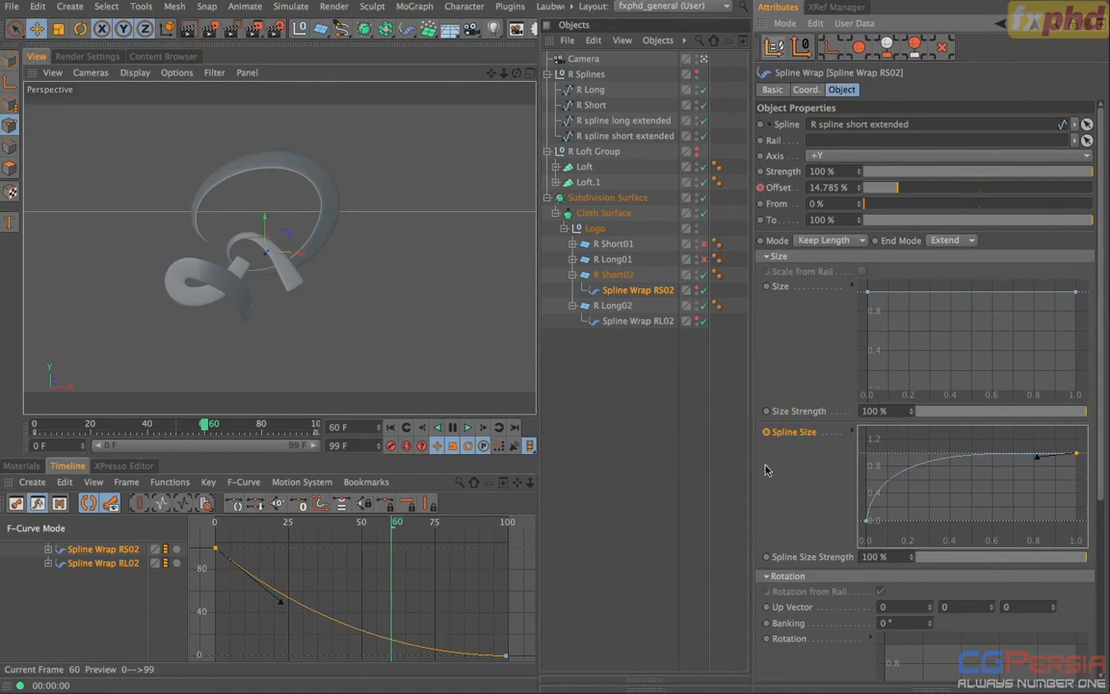
left_click(767, 432)
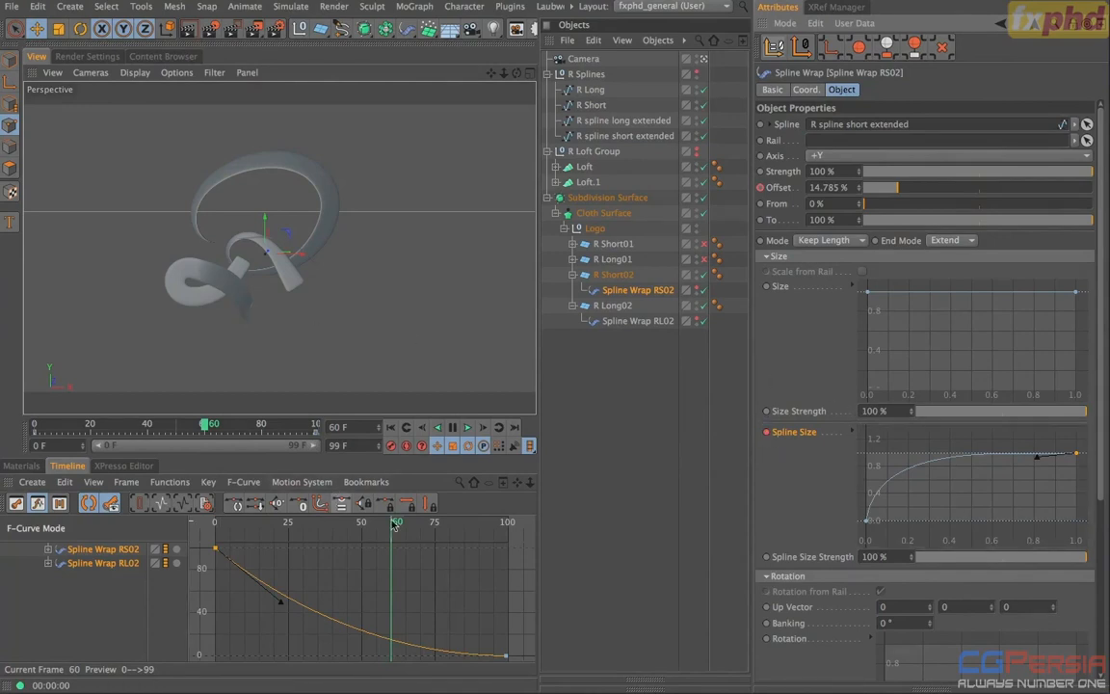
left_click_drag(395, 522, 509, 525)
- At frame 60, flatten Spline Wrap RL02's Spline Size curve at about 1.0 beyond its initial rise, keyframe it, and scrub to frame 99
left_click(638, 321)
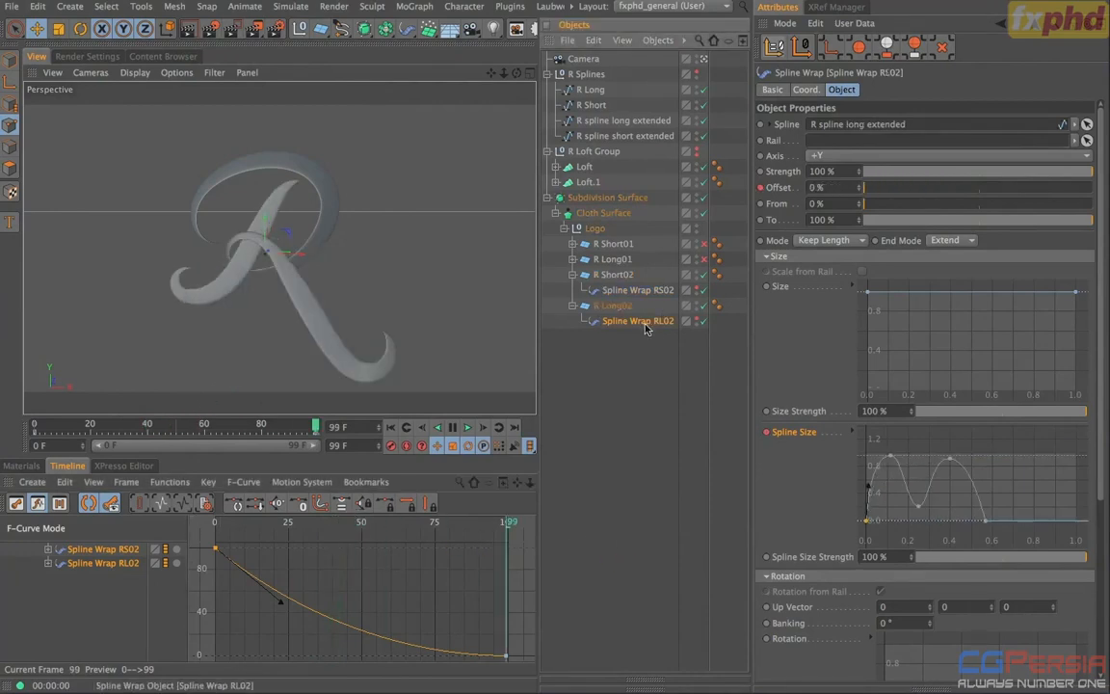
left_click_drag(507, 526, 391, 540)
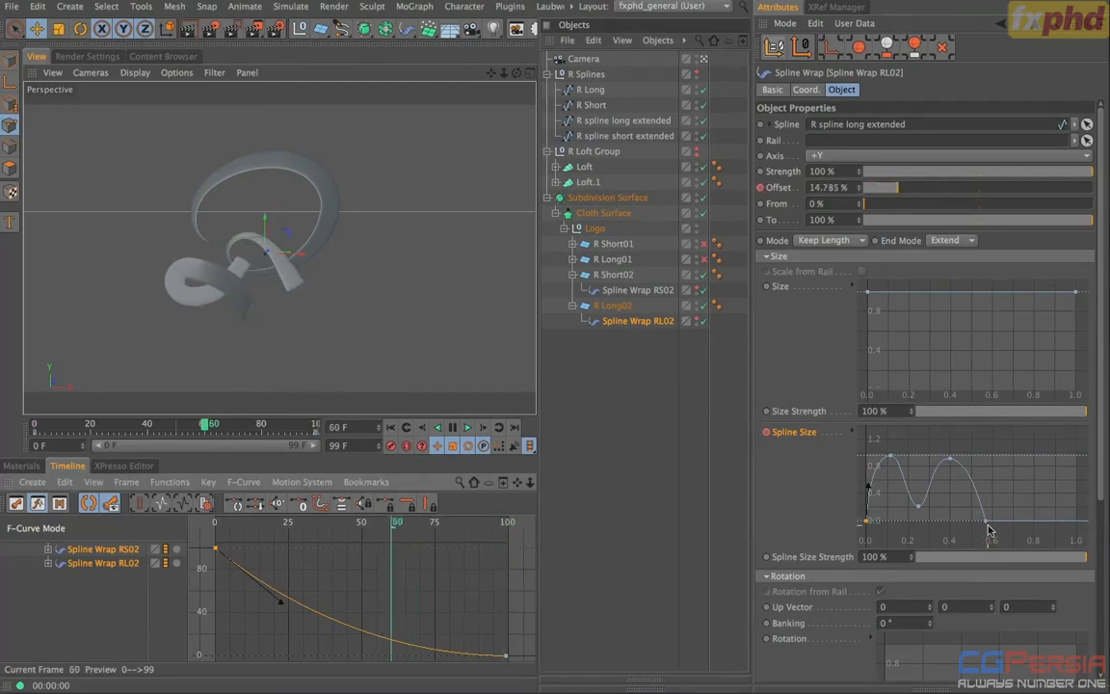
mouse_move(1013, 457)
left_mouse_down()
mouse_move(1014, 525)
mouse_move(1089, 501)
mouse_move(1074, 453)
mouse_move(1057, 459)
left_mouse_up()
mouse_move(951, 509)
left_mouse_down()
mouse_move(979, 453)
mouse_move(996, 453)
left_mouse_up()
left_click_drag(935, 527, 933, 456)
left_click_drag(889, 510, 936, 454)
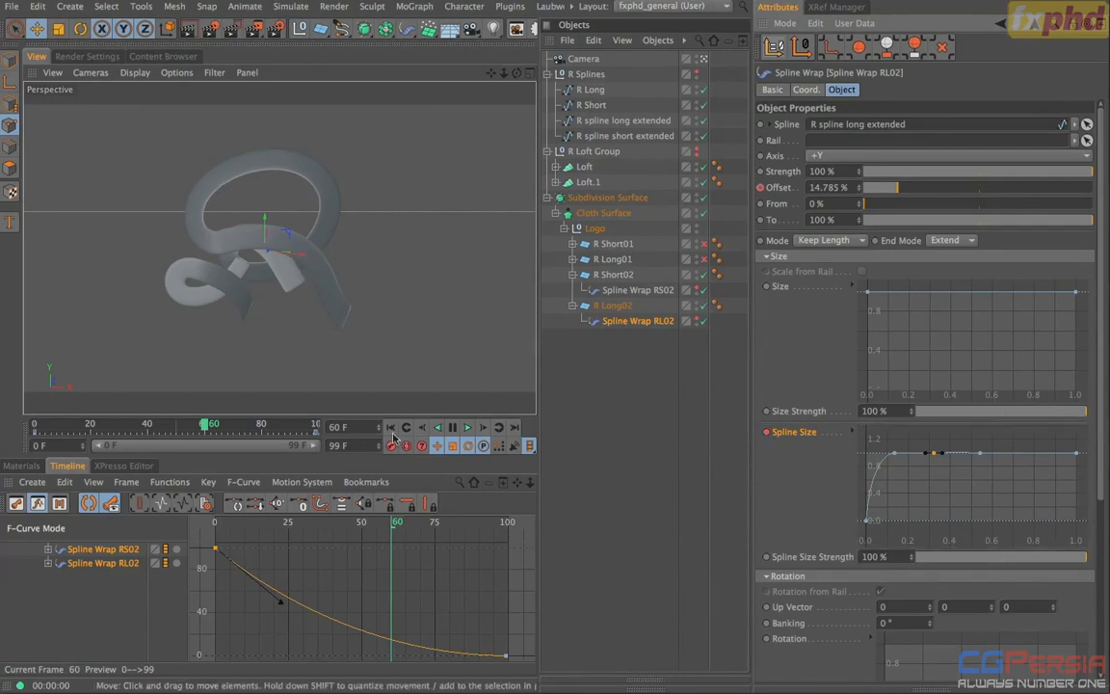
left_click_drag(396, 523, 516, 530)
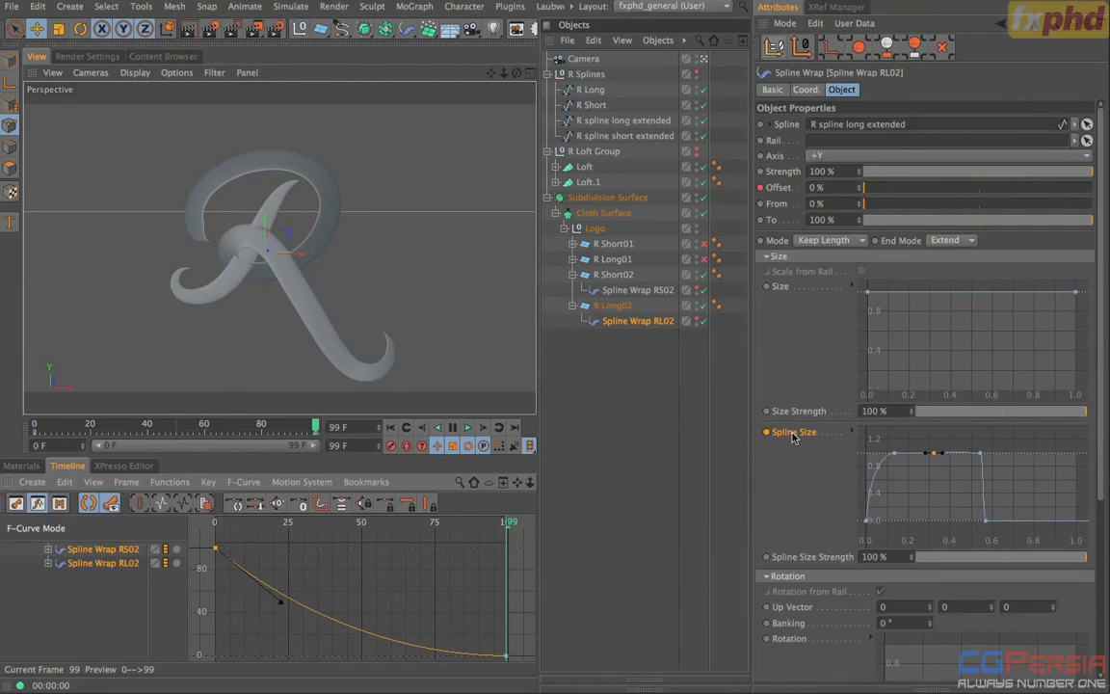
mouse_move(514, 522)
left_mouse_down()
mouse_move(329, 528)
mouse_move(509, 528)
left_mouse_up()
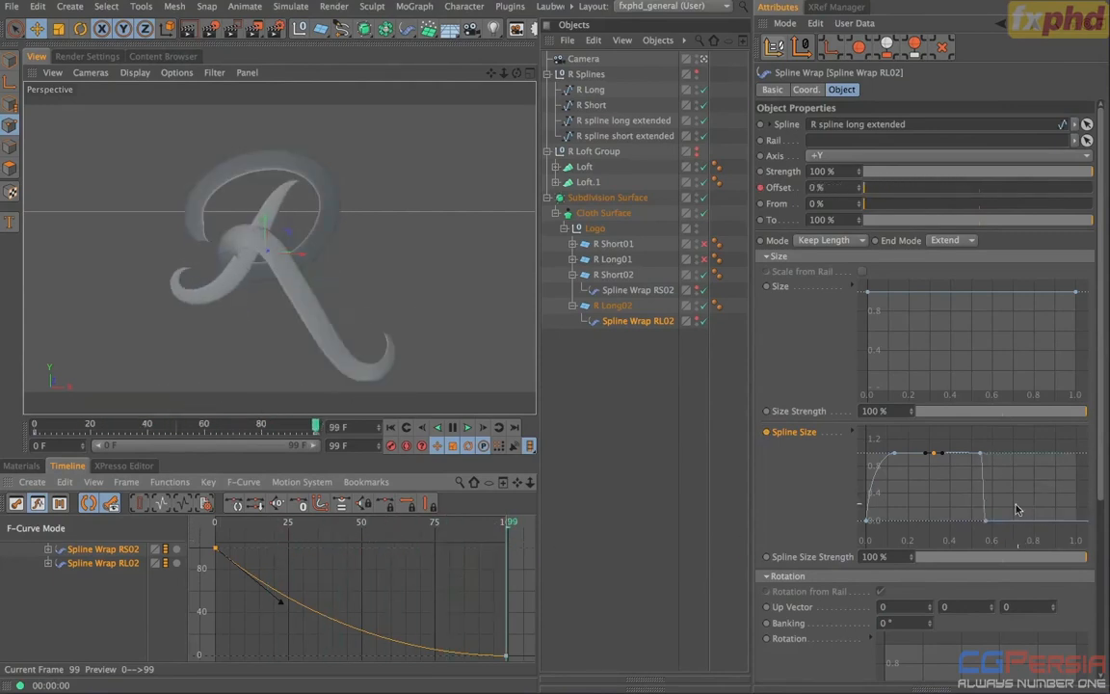
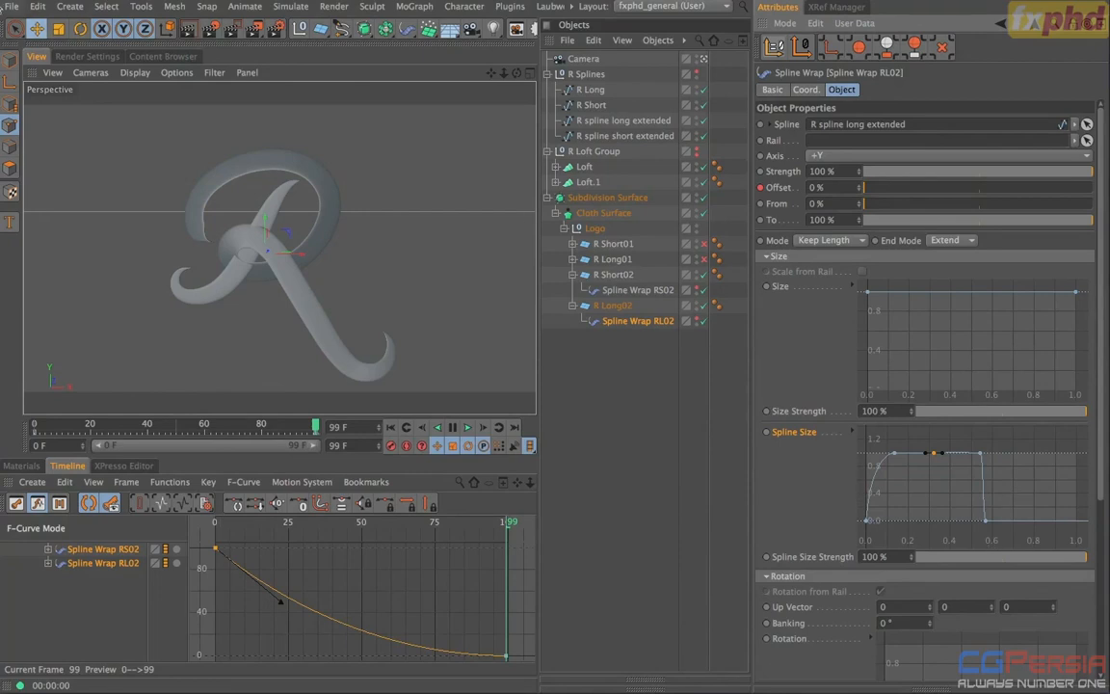
- Switch to the other R logo scene that contains the cam controller rig and Spline Wrap Long
left_click(11, 6)
left_click(53, 173)
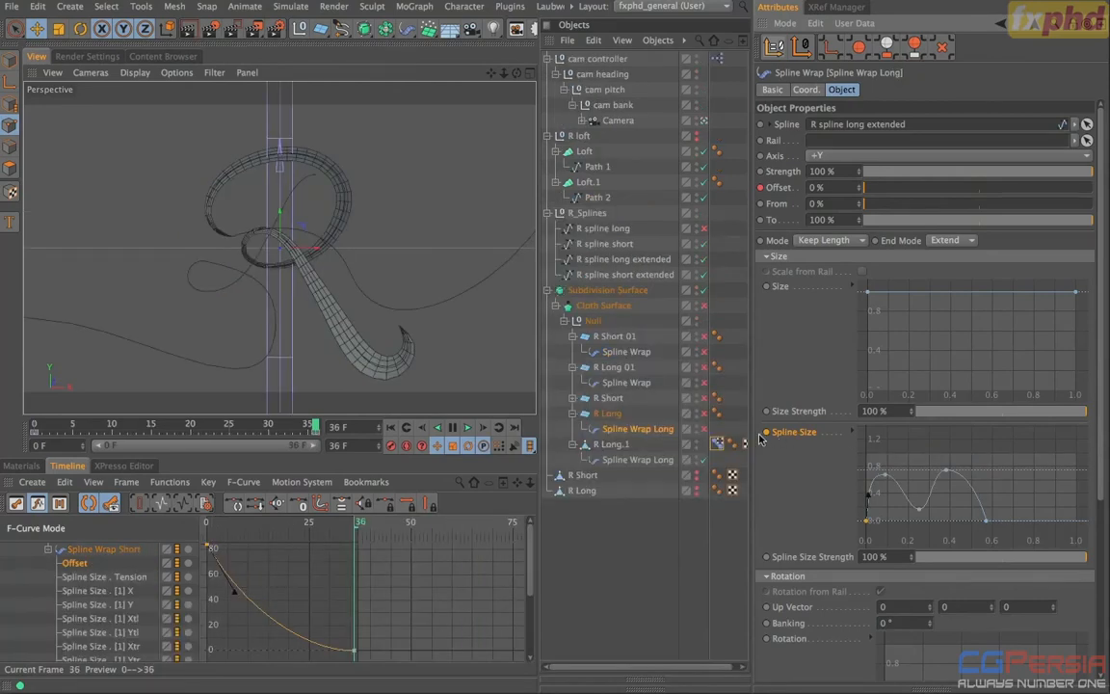
- Copy the Spline Size curve of Spline Wrap Long and close the c4d215-class02-07.c4d scene without saving
right_click(787, 438)
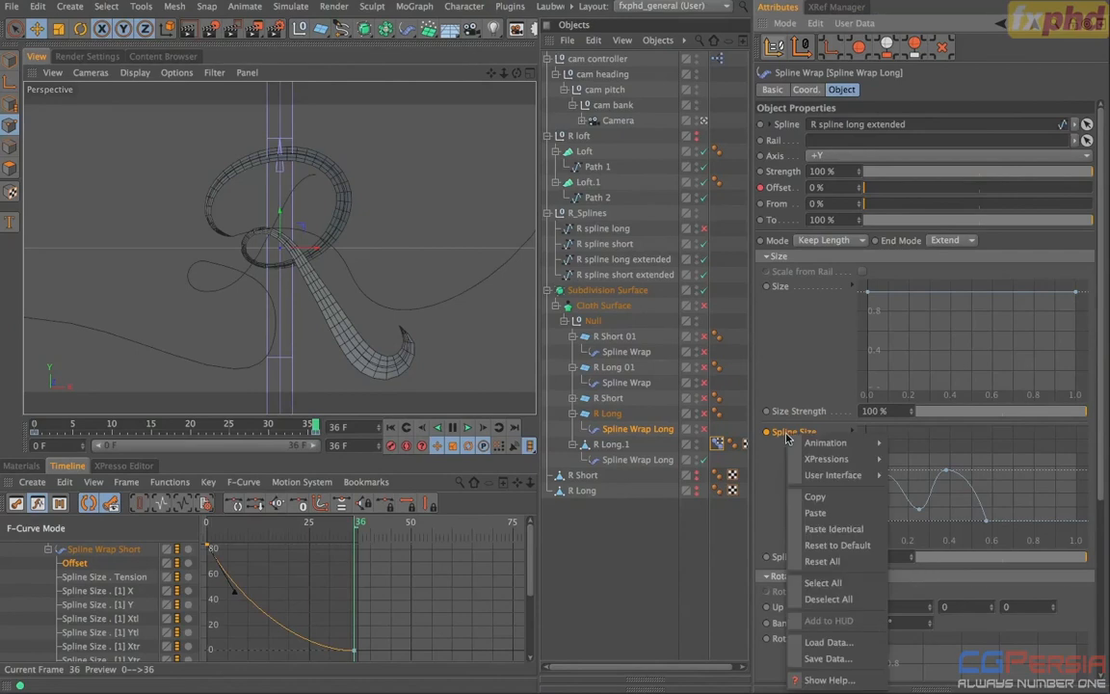
left_click(829, 514)
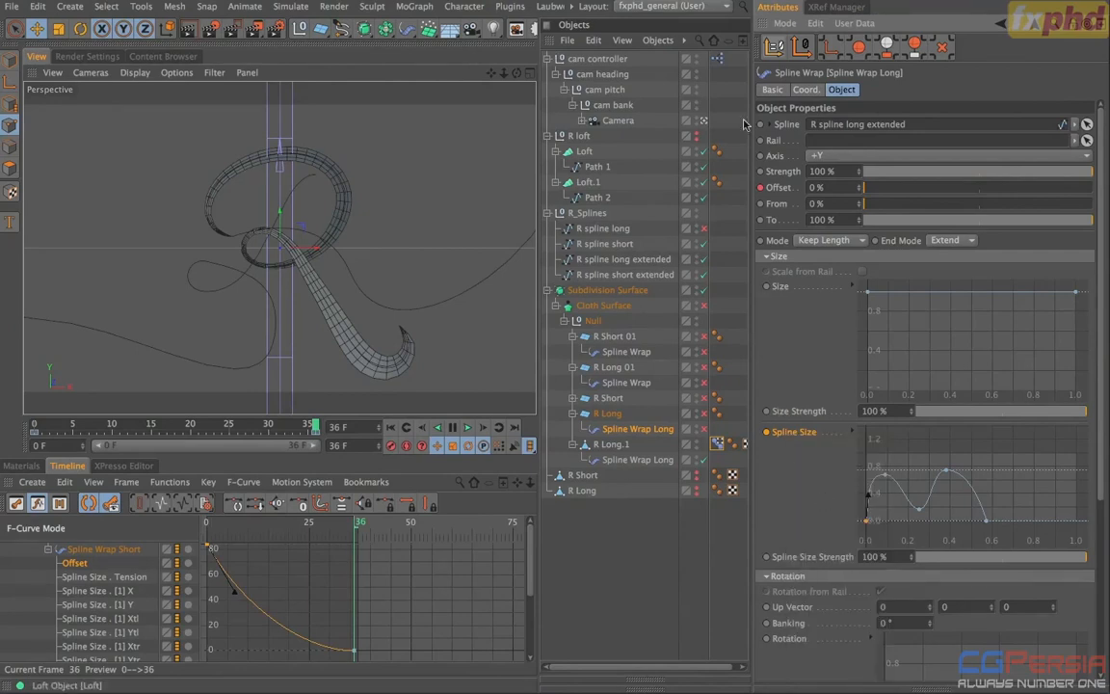
key("super+w")
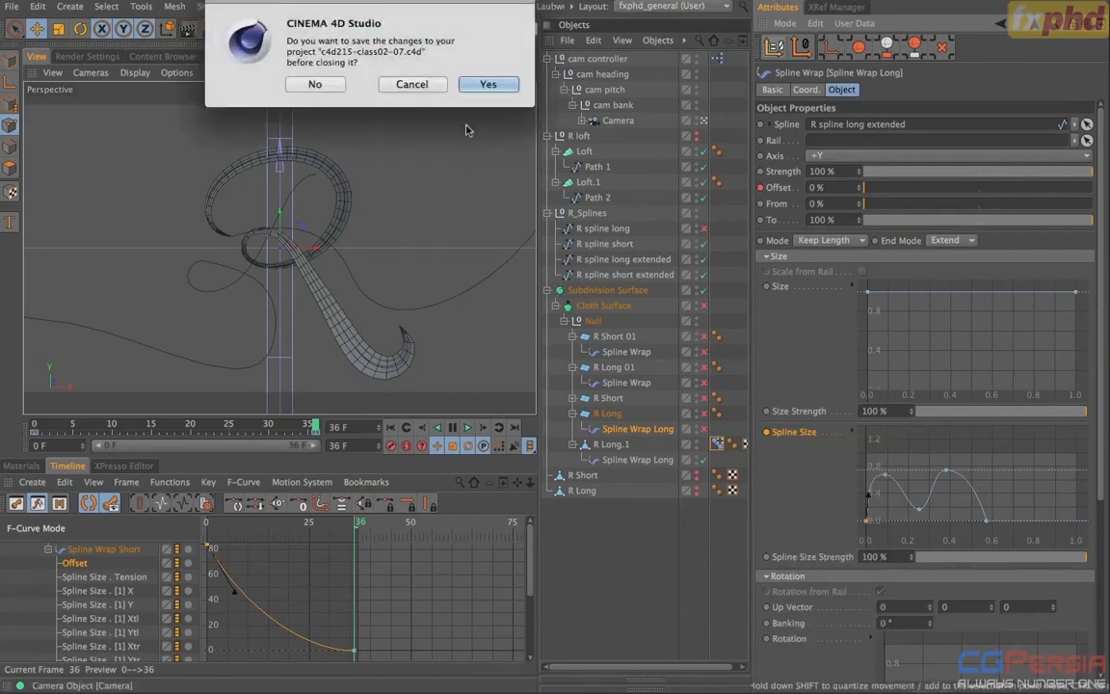
left_click(313, 82)
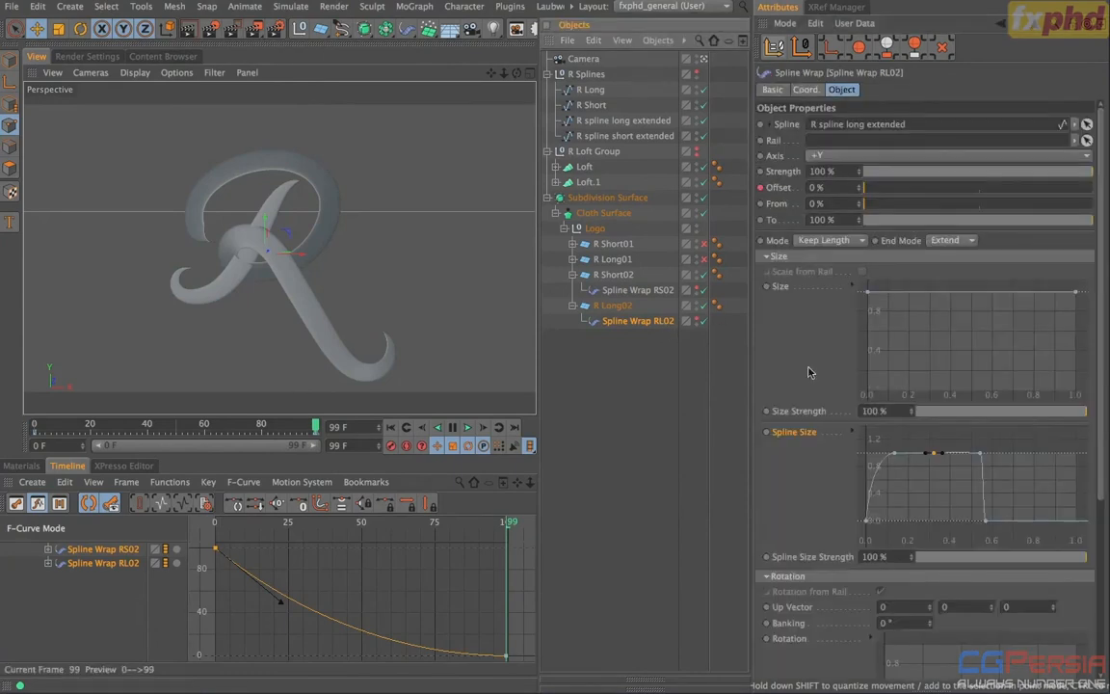
- Paste the copied curve into Spline Wrap RL02's Spline Size and raise its two peaks to about 0.9
right_click(794, 436)
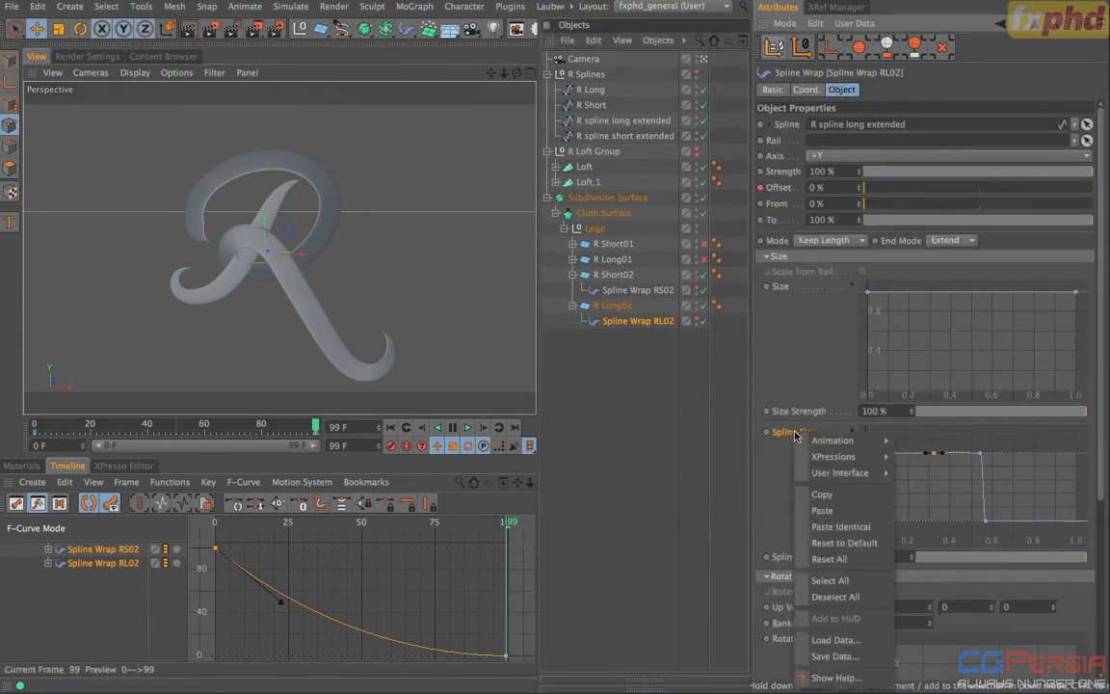
left_click(822, 527)
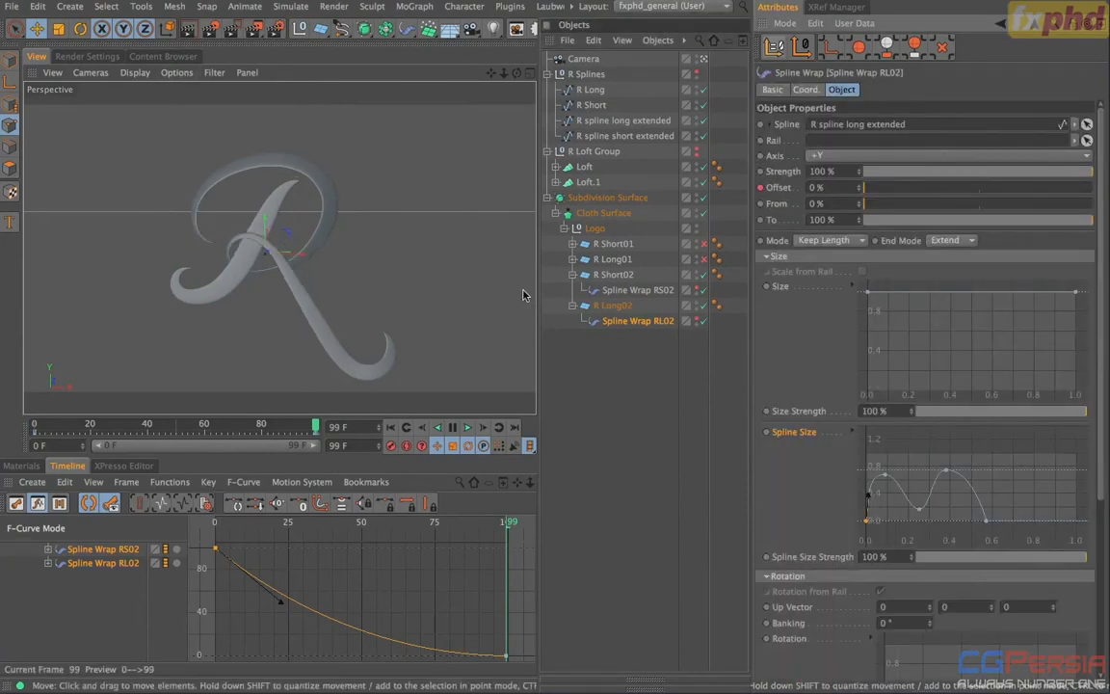
left_click(885, 474)
left_click(946, 471)
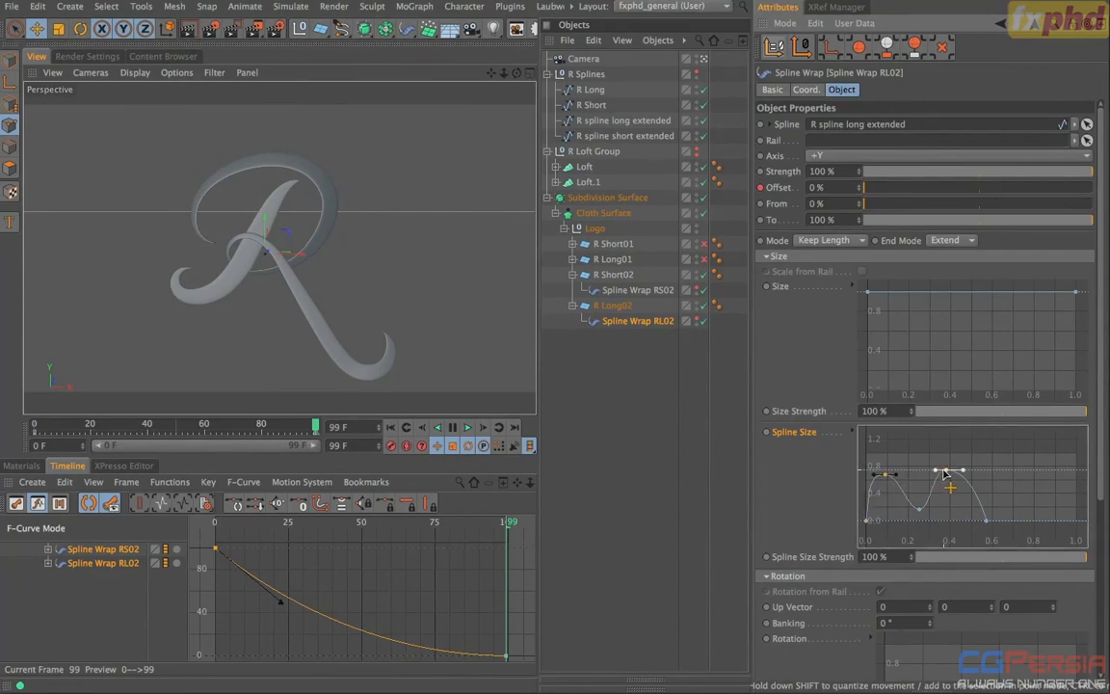
left_click_drag(947, 473, 946, 461)
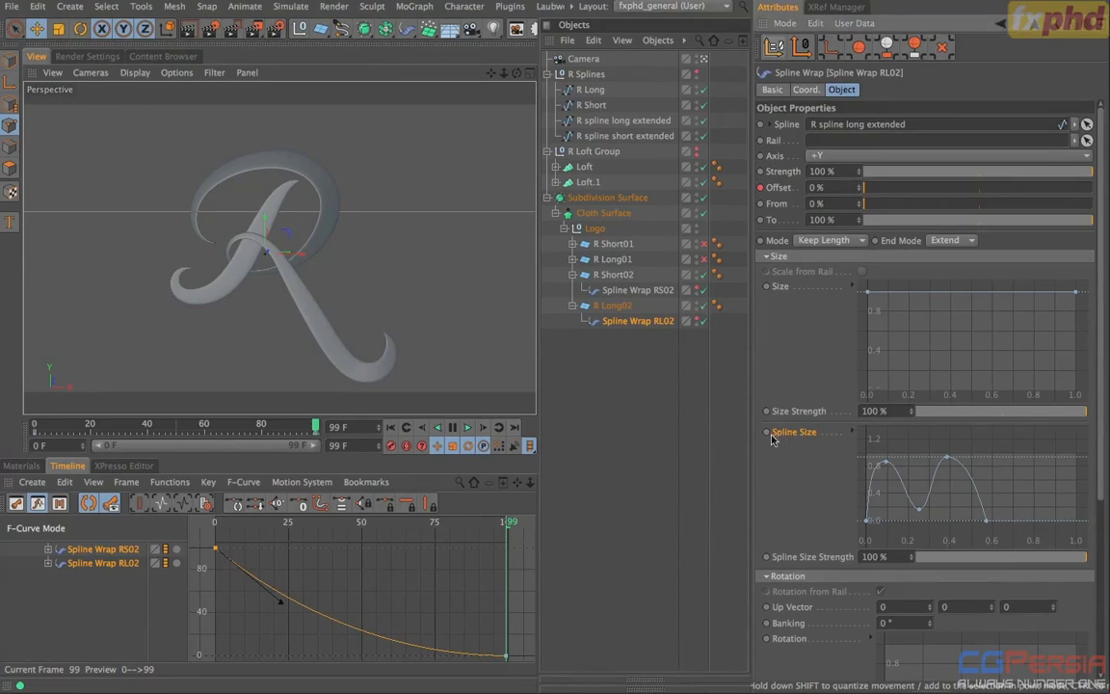
- At frame 60, level the points of RL02's Spline Size curve after its start at about 1.0, keyframe it, and scrub to frame 99
left_click_drag(382, 528, 400, 534)
left_click_drag(985, 520, 1086, 445)
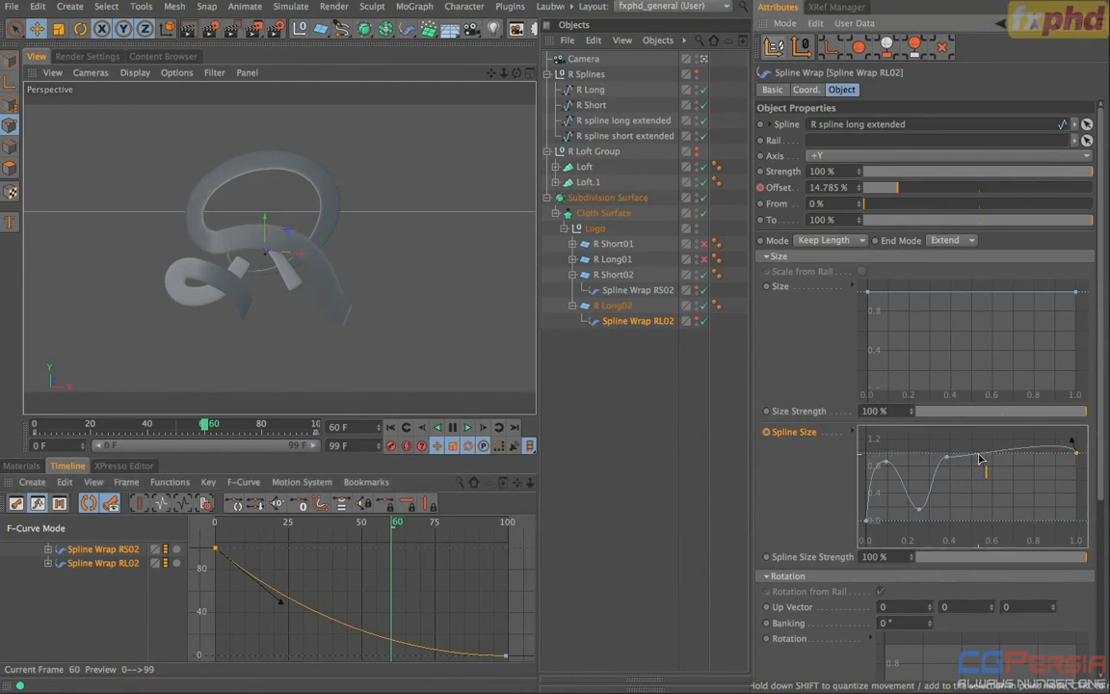
left_click_drag(918, 509, 897, 453)
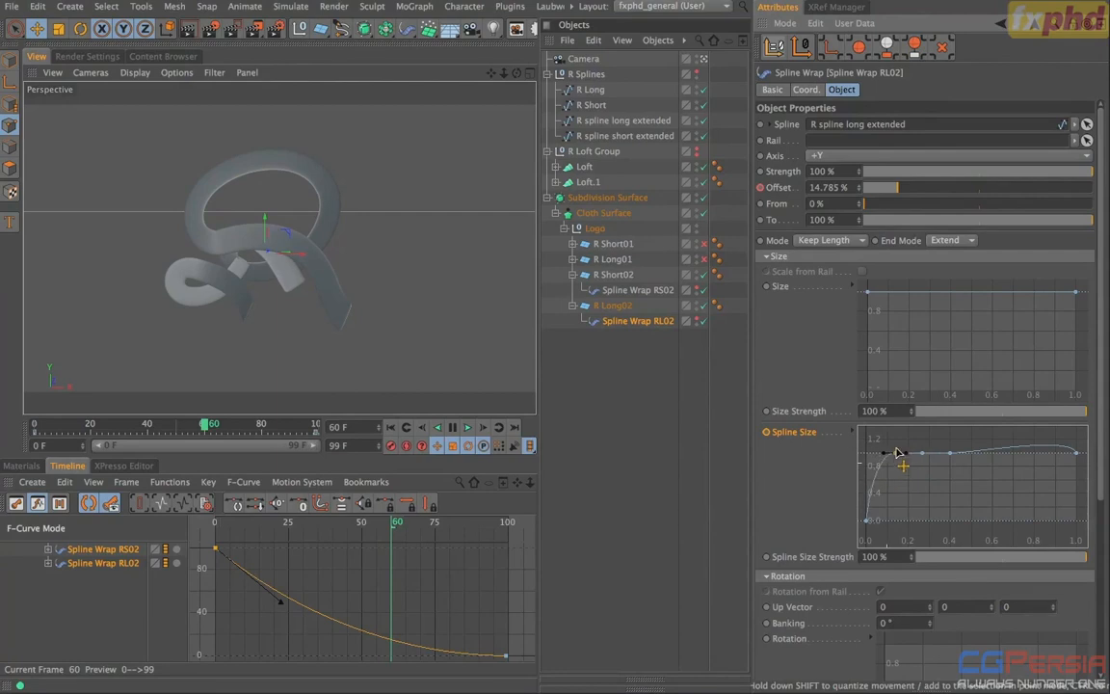
left_click(1076, 453)
left_click_drag(1070, 442, 1053, 455)
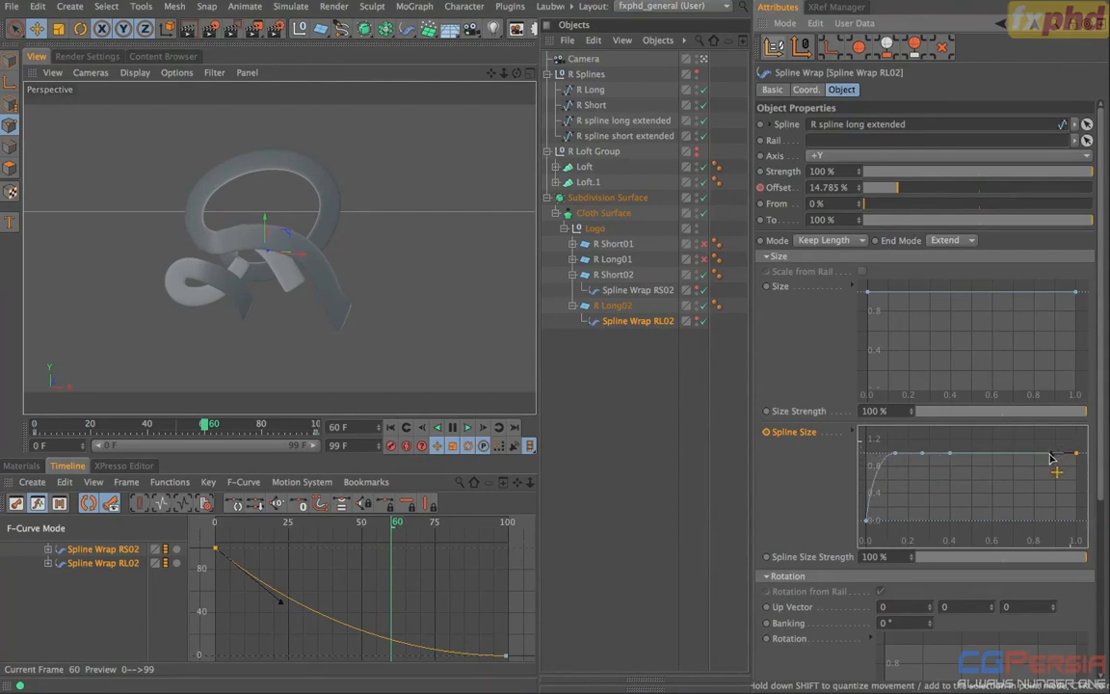
left_click_drag(951, 456, 914, 456)
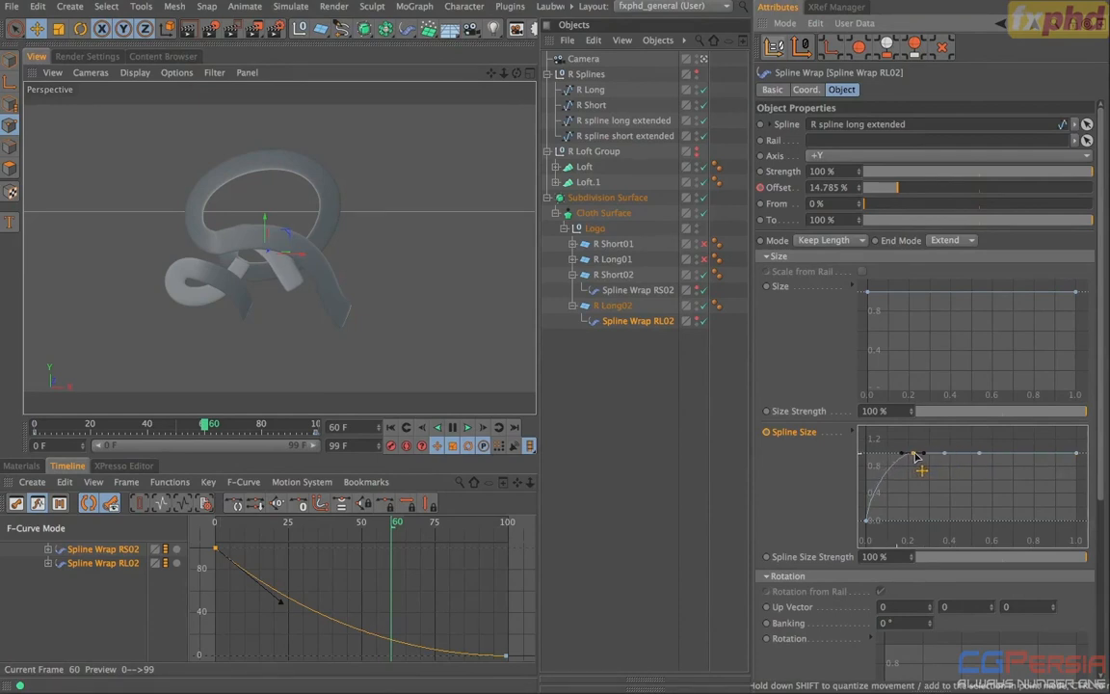
left_click(768, 432)
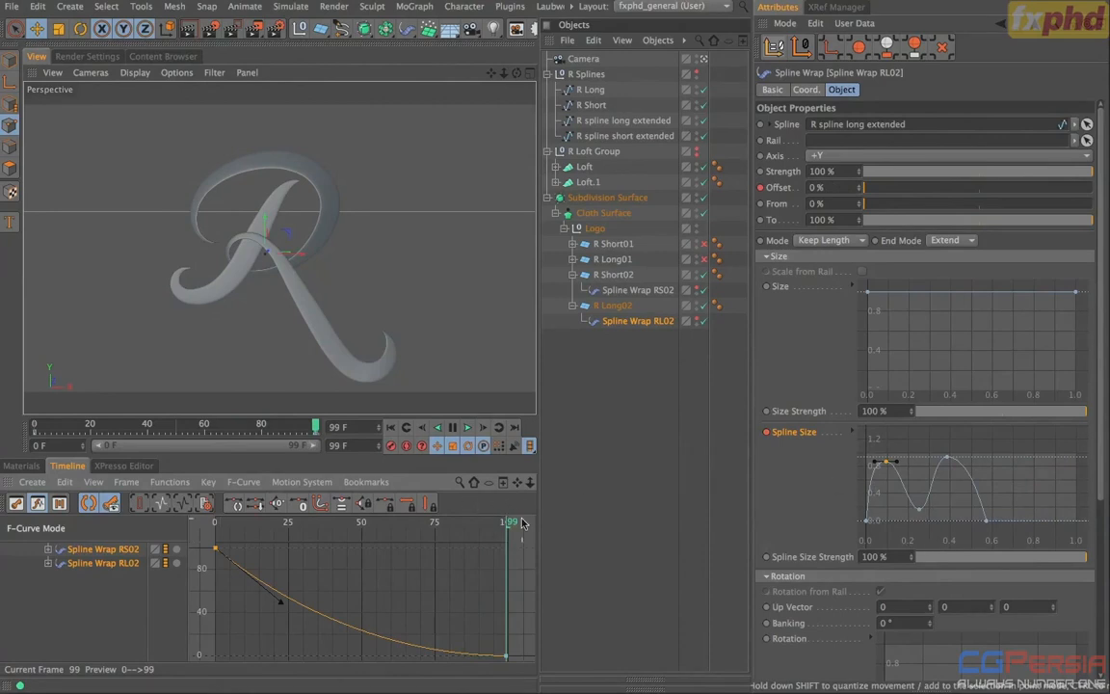
left_click_drag(512, 525, 604, 557)
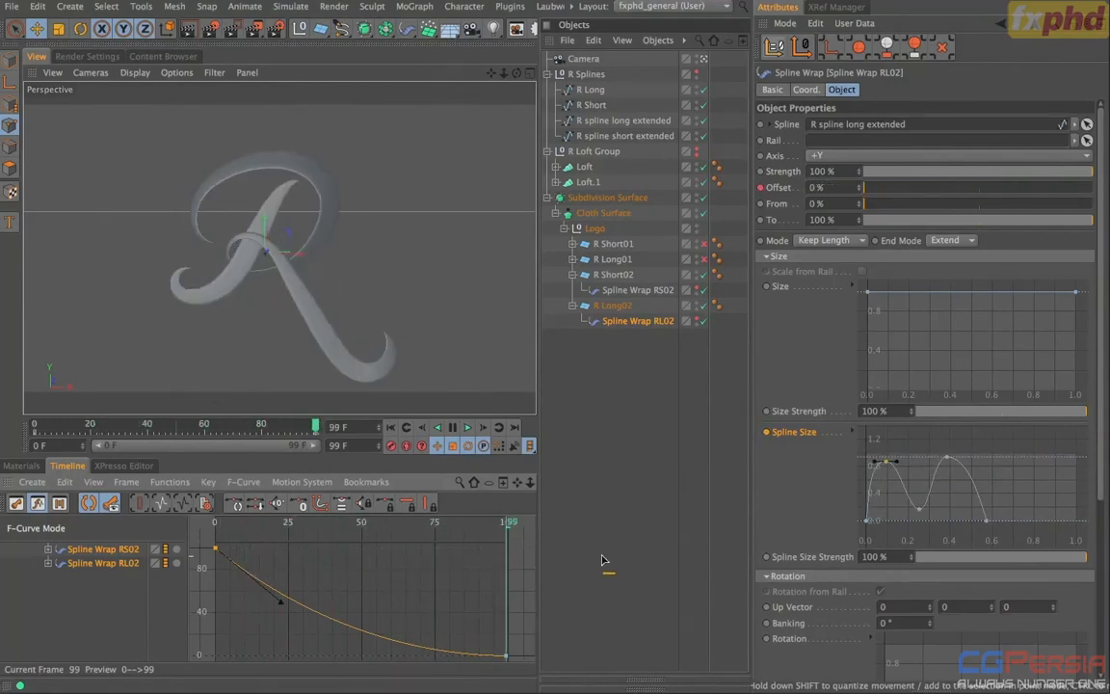
- Examine the F-curves of all Spline Size tracks of Spline Wrap RS02, from Tension to [2] Ytr, framed to fit
left_click(48, 564)
left_click(48, 549)
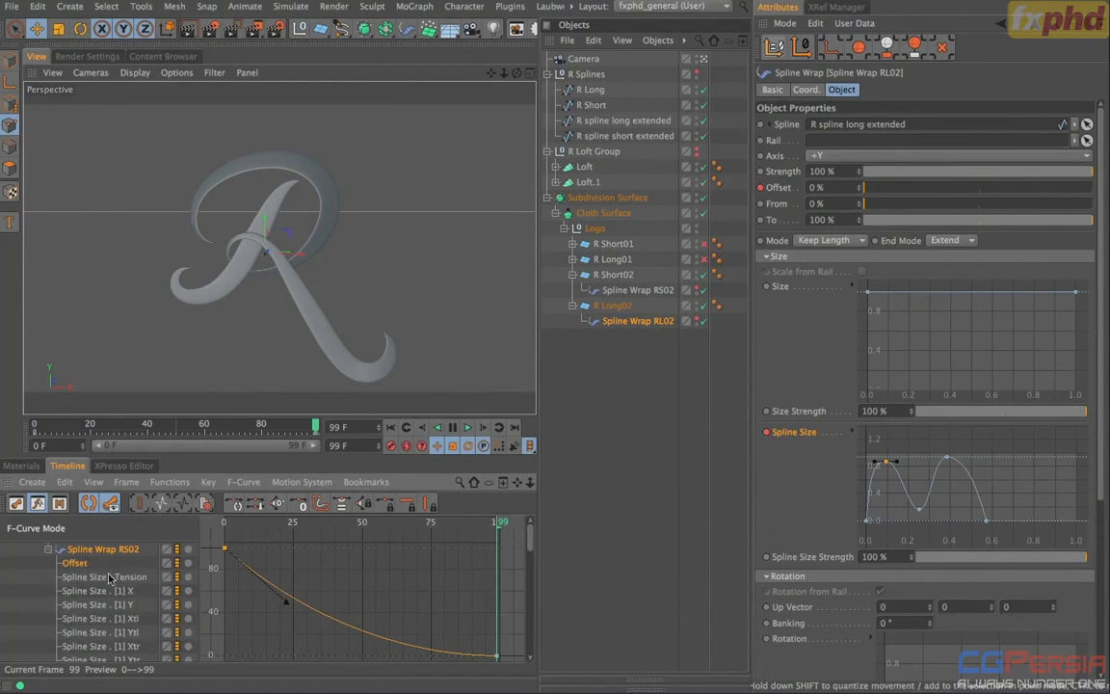
left_click(106, 576)
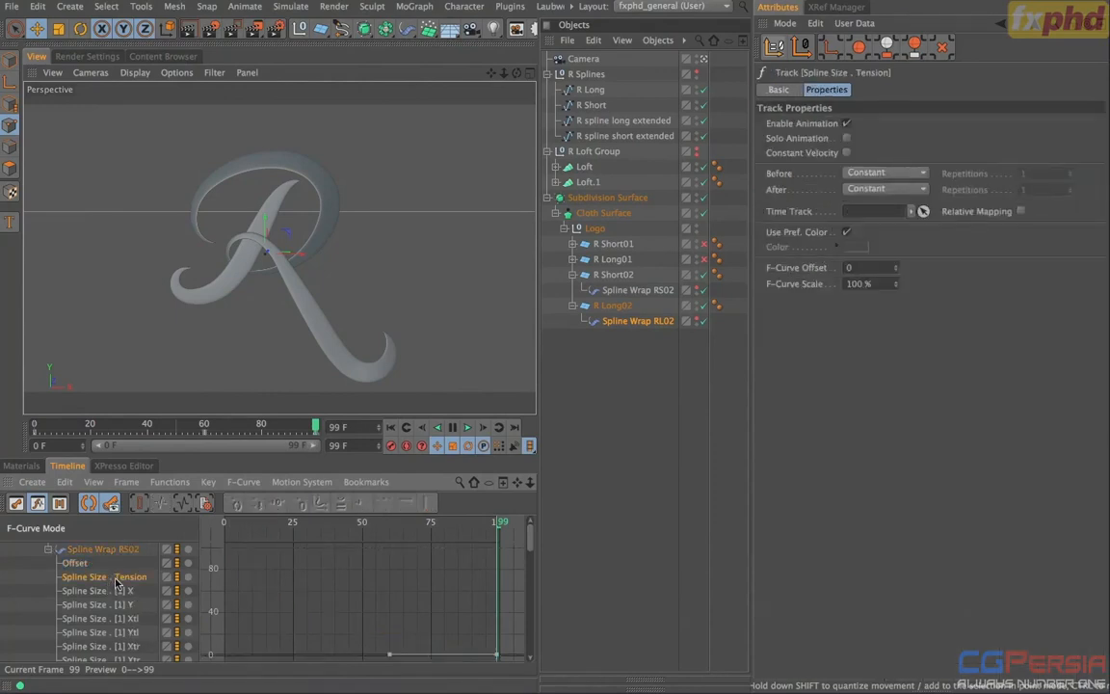
left_click_drag(526, 536, 540, 574)
left_click(131, 578, "shift")
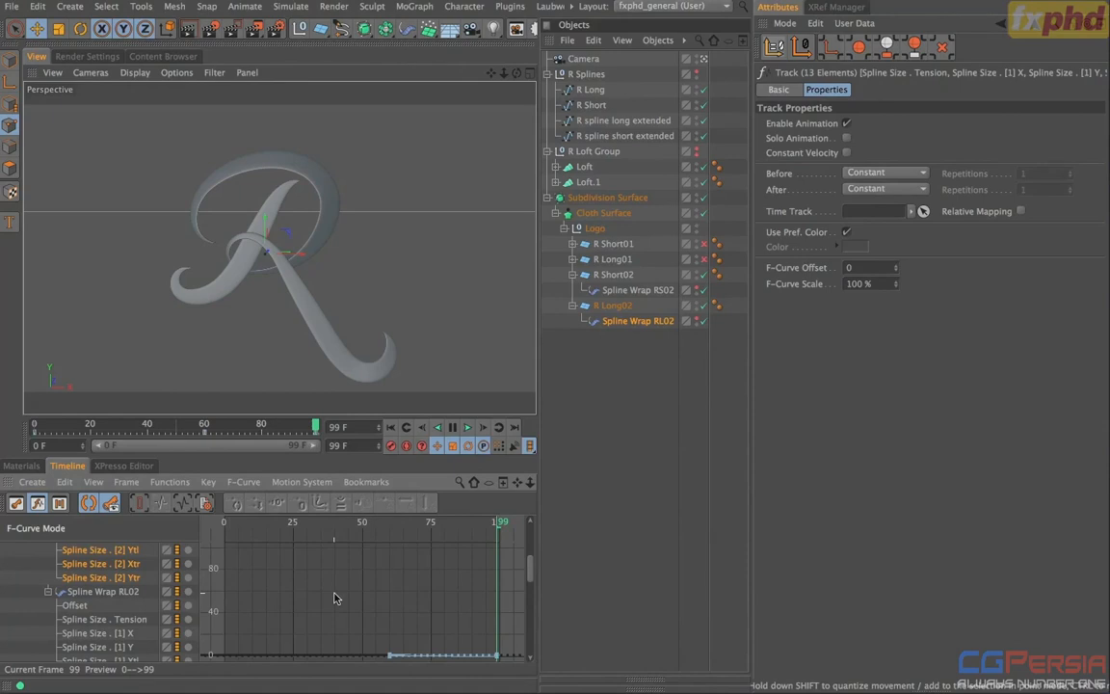
key("h")
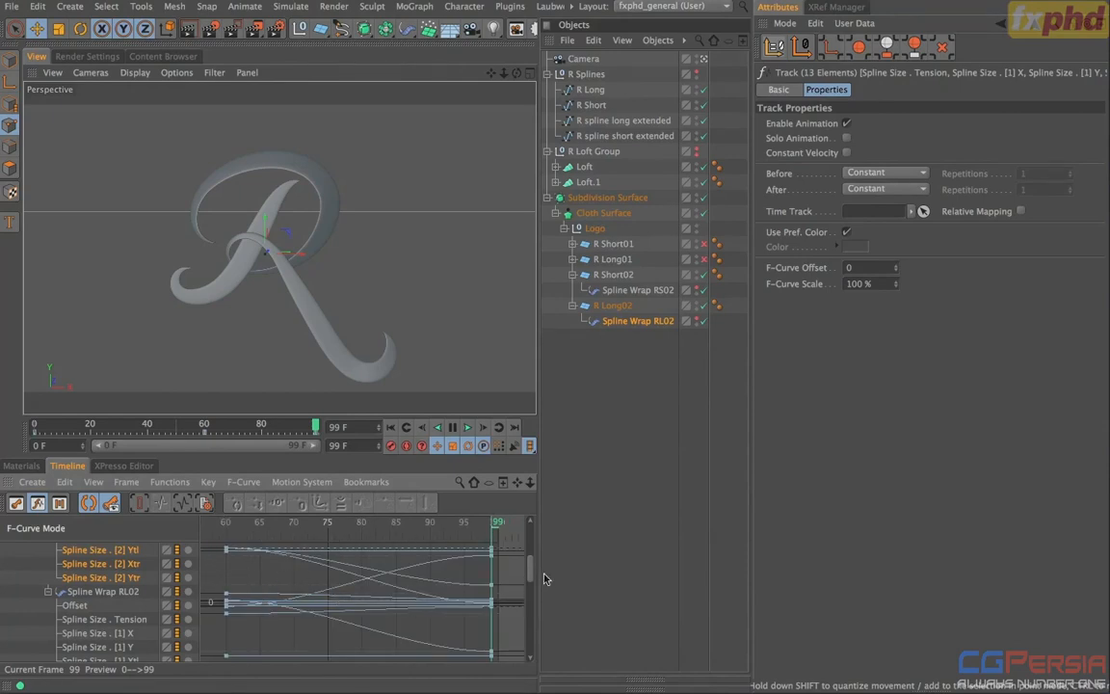
scroll(528, 578, "up", 5)
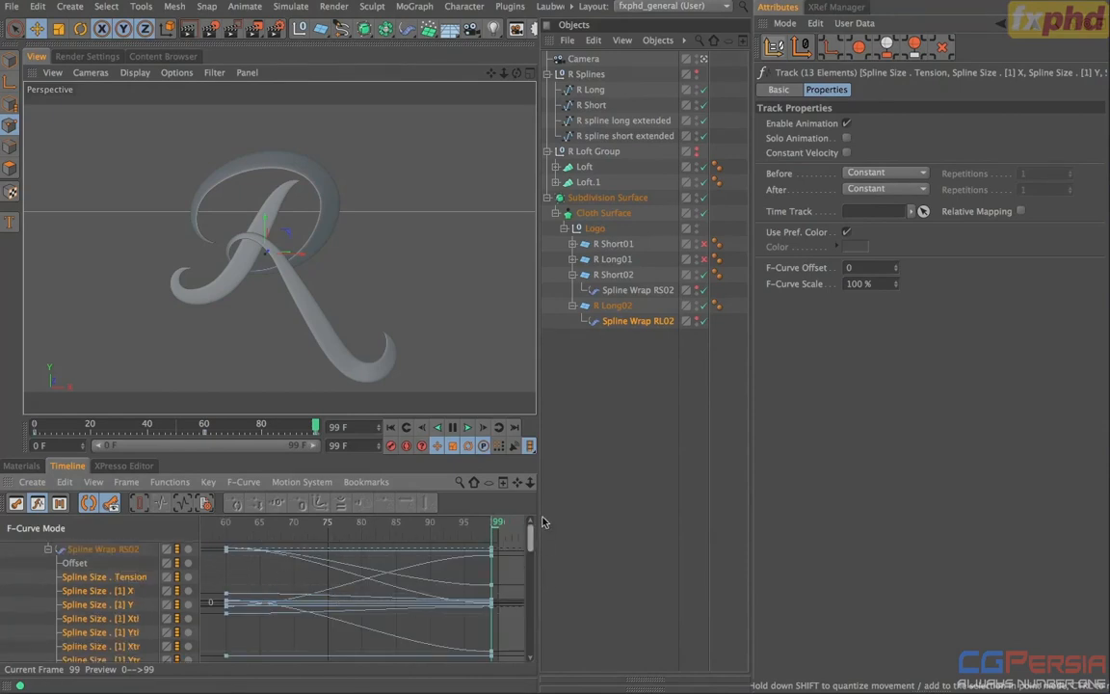
left_click(47, 550)
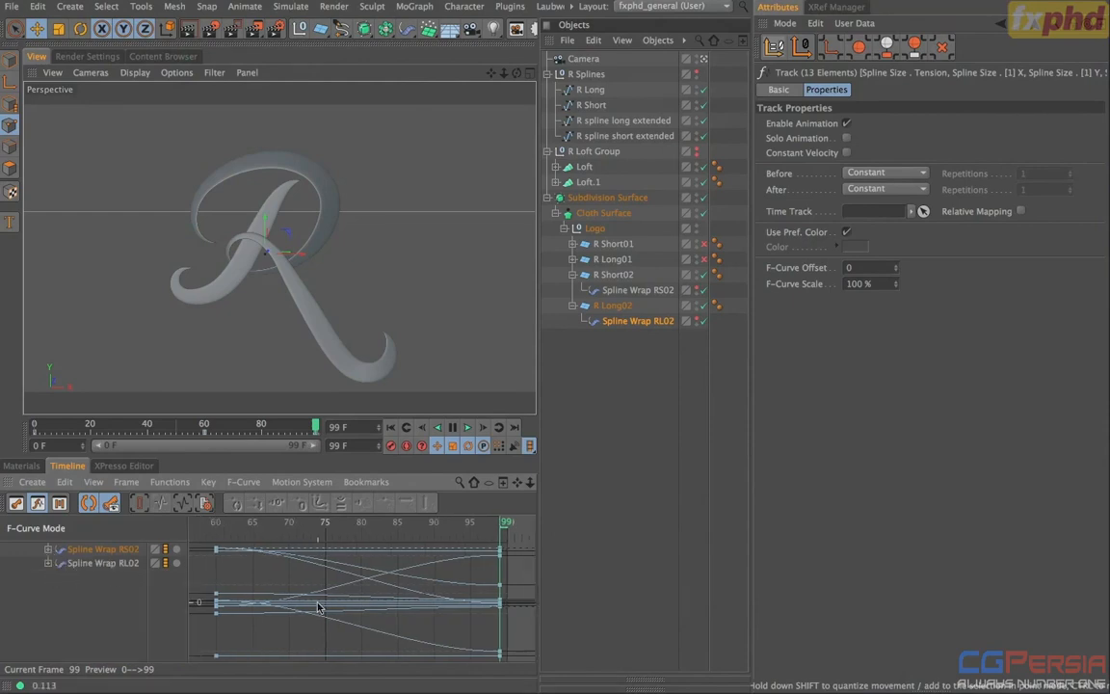
- Clear the object selection and play the ribbon animation to review the growth and its timing
left_click(622, 459)
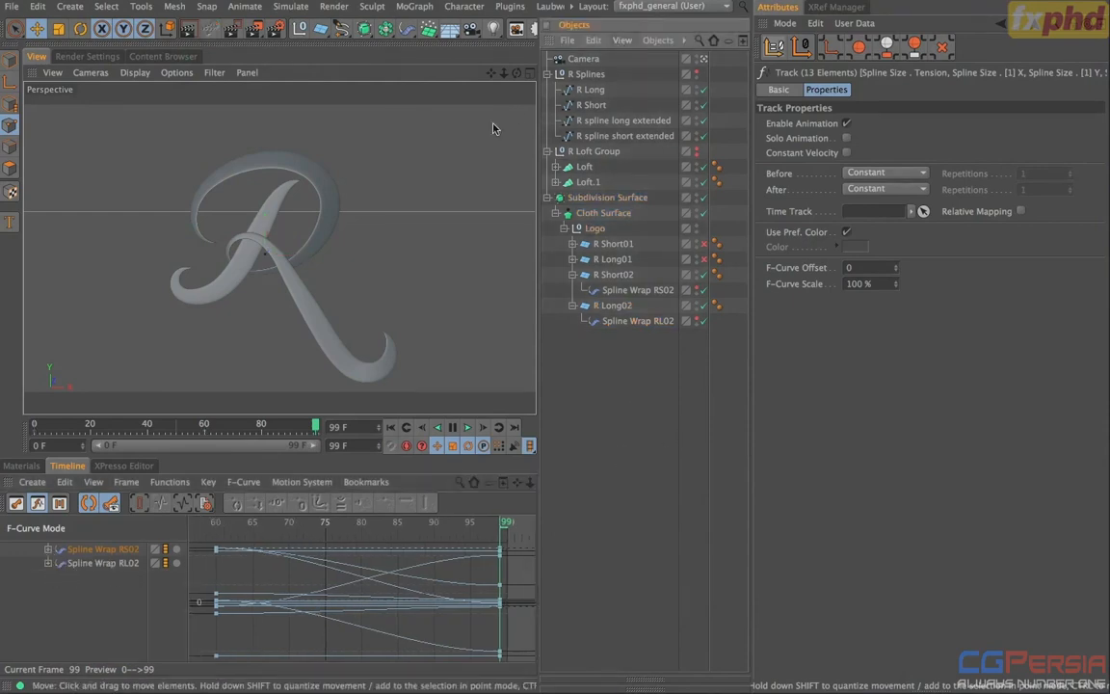
left_click(466, 428)
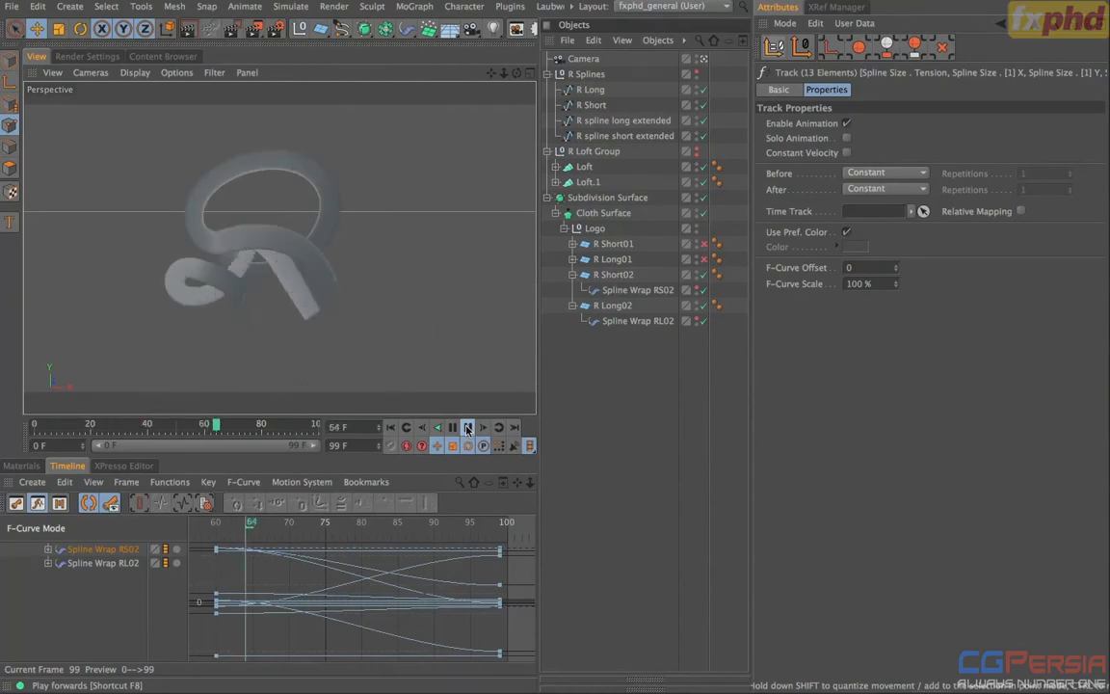
left_click(467, 430)
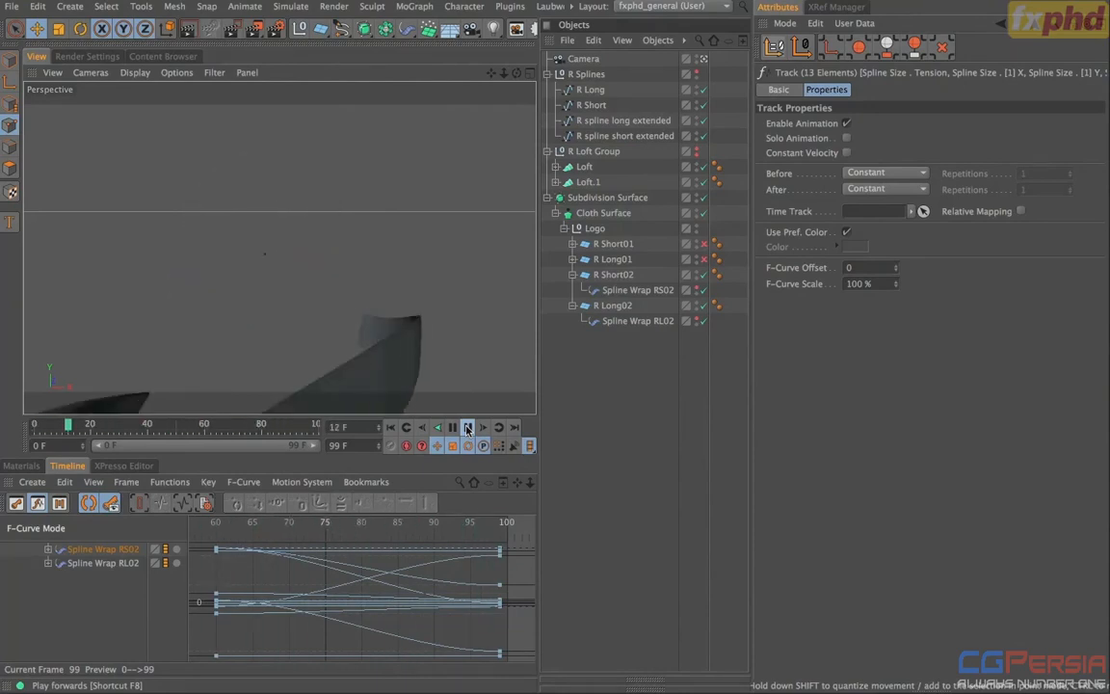
left_click(467, 429)
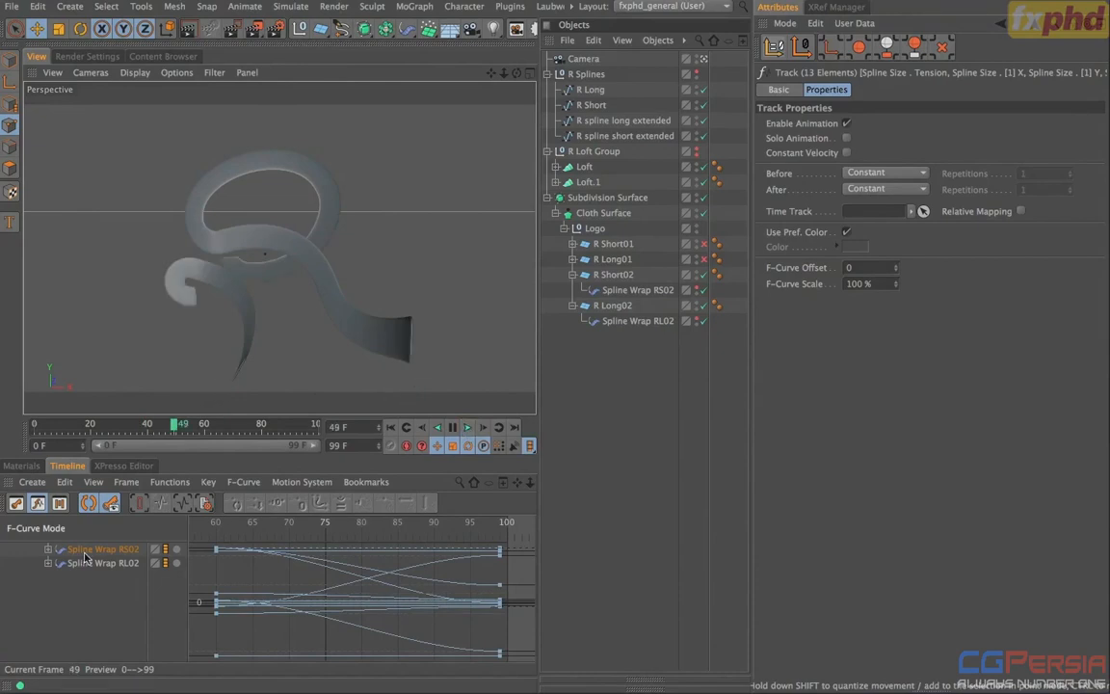
- In the timeline's Key Mode, frame all keys and shift both Spline Wraps' keys at frames 60 and 99 together to about 36 and 75
left_click(16, 503)
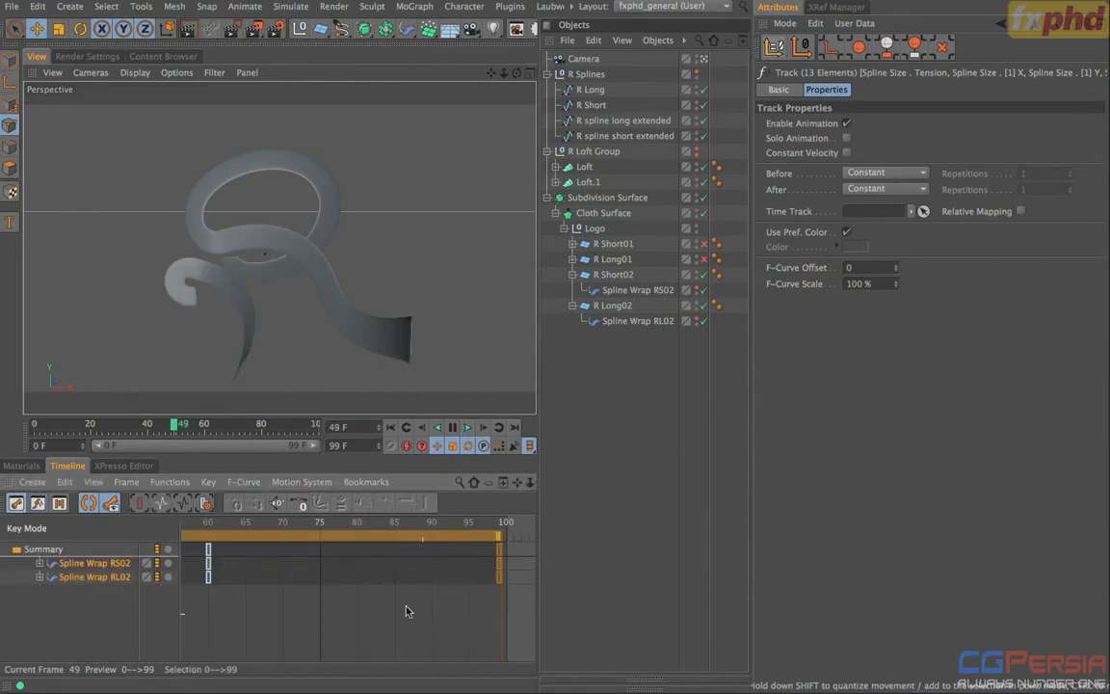
left_click(127, 482)
left_click(214, 622)
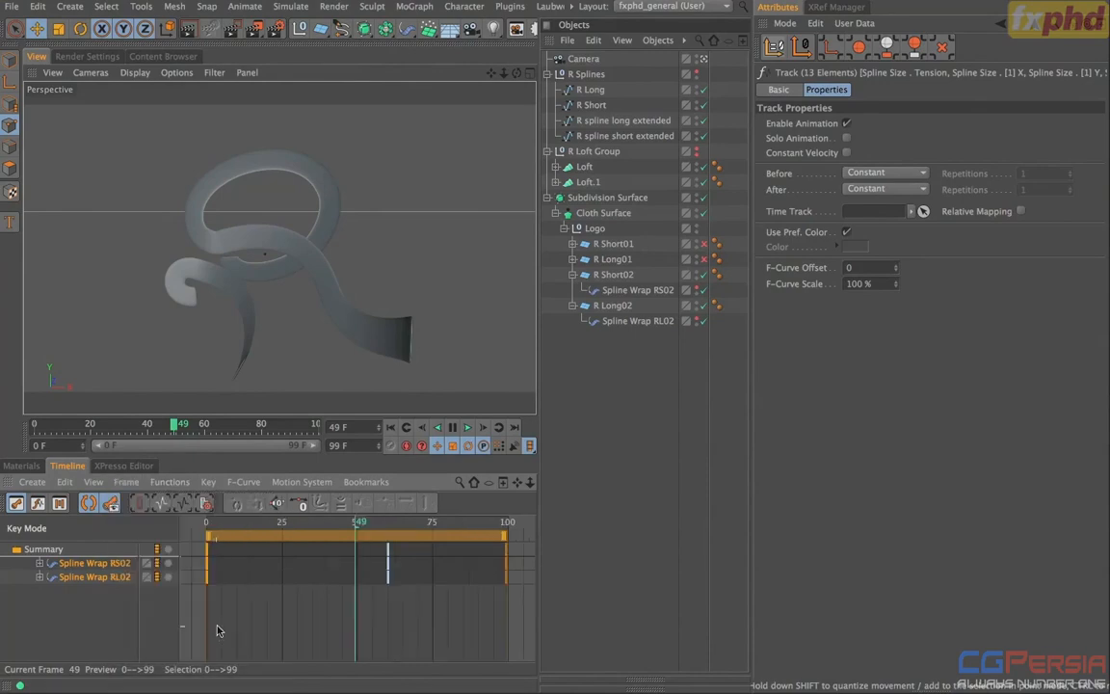
left_click_drag(375, 607, 406, 540)
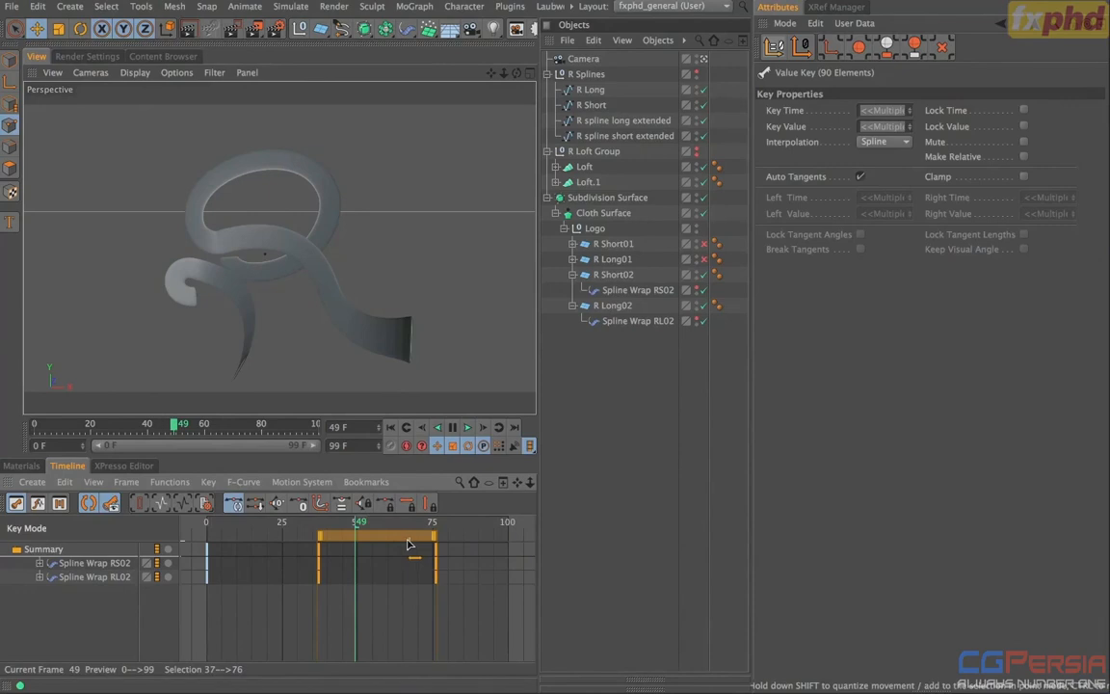
left_click(384, 630)
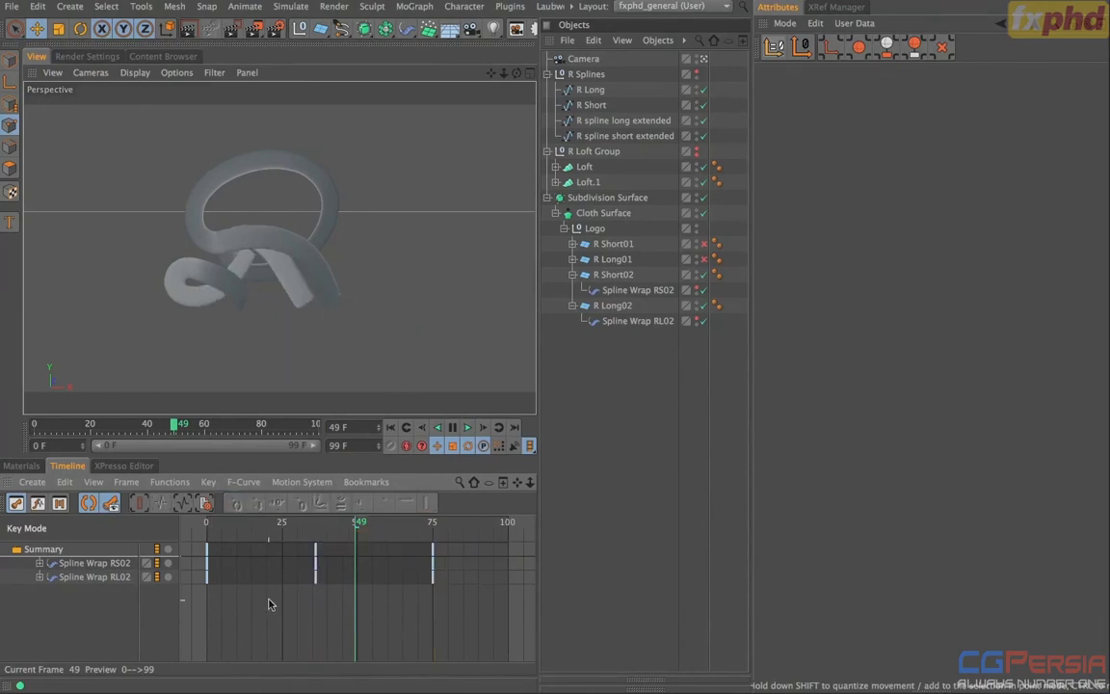
- Play the retimed ribbon animation and scrub through it to frame 99
left_click(467, 429)
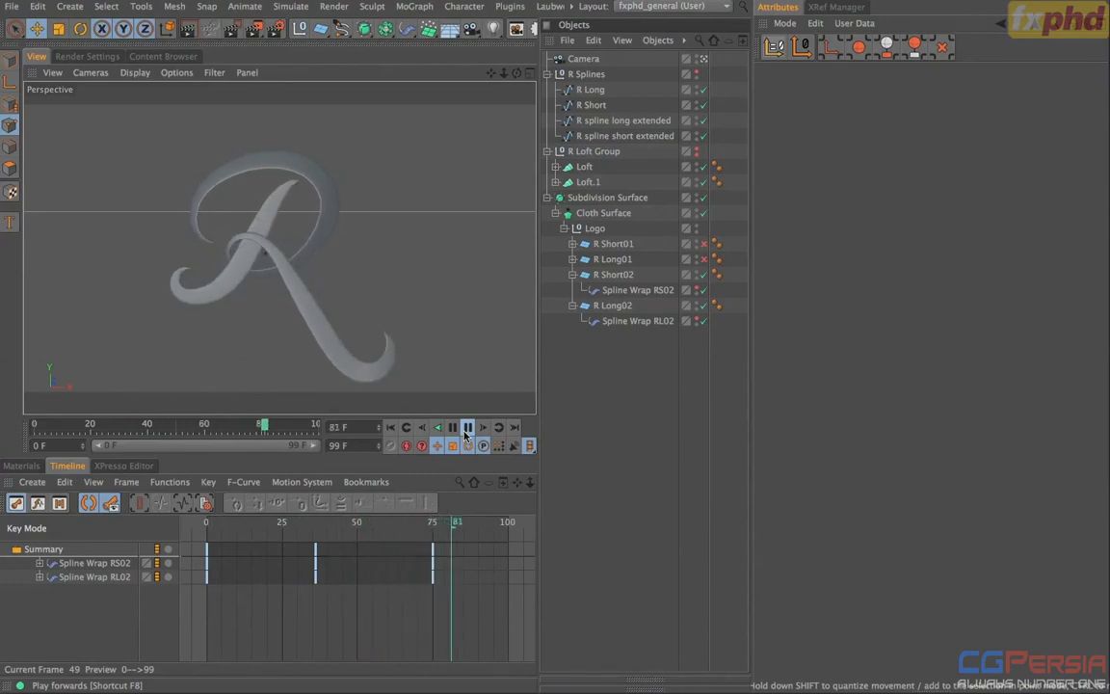
left_click(465, 430)
left_click_drag(243, 523, 647, 506)
mouse_move(512, 523)
left_mouse_down()
mouse_move(218, 525)
mouse_move(306, 511)
mouse_move(208, 508)
mouse_move(512, 522)
left_mouse_up()
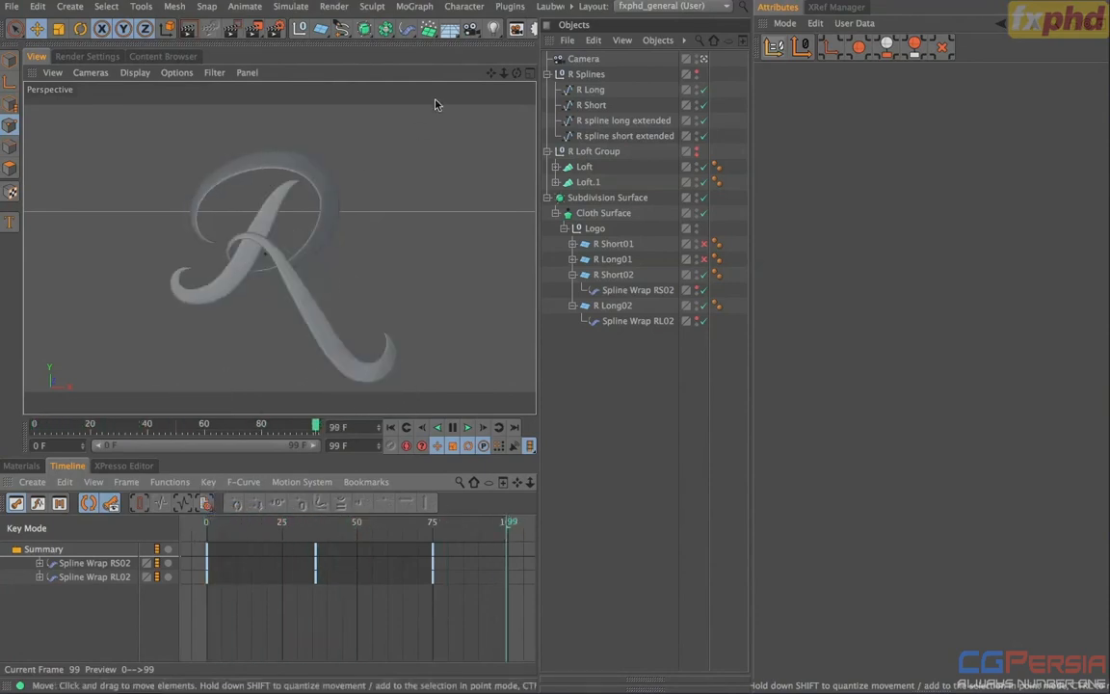
- Save an incremental version of the scene with the playhead at frame 99
mouse_move(511, 524)
left_mouse_down()
mouse_move(207, 524)
mouse_move(508, 521)
left_mouse_up()
left_click(13, 6)
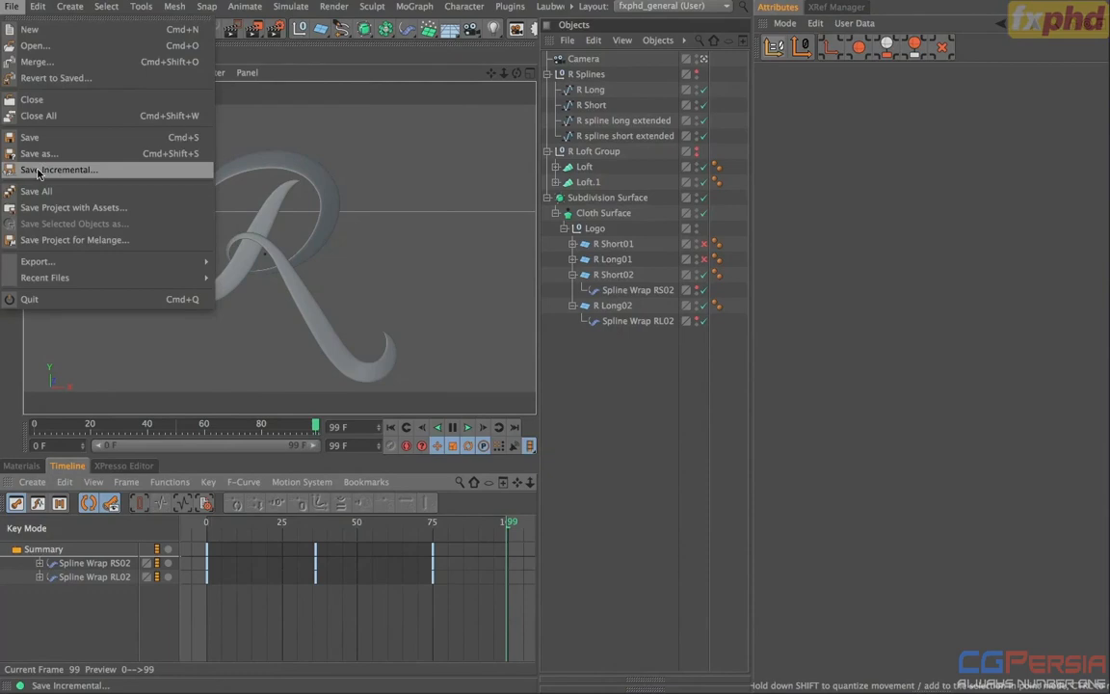
left_click(37, 171)
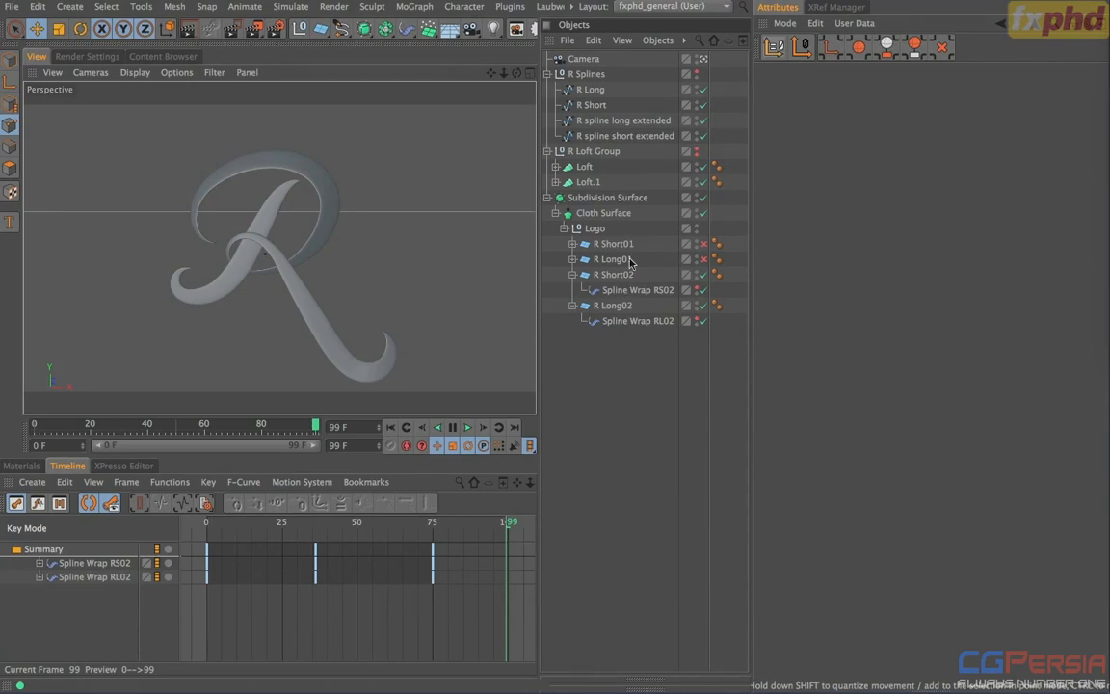
- Duplicate the R spline long extended spline within R Splines and rename the copy "R spline long extended 02"
left_click_drag(617, 123, 629, 139, "ctrl")
double_click(631, 136)
key("Right")
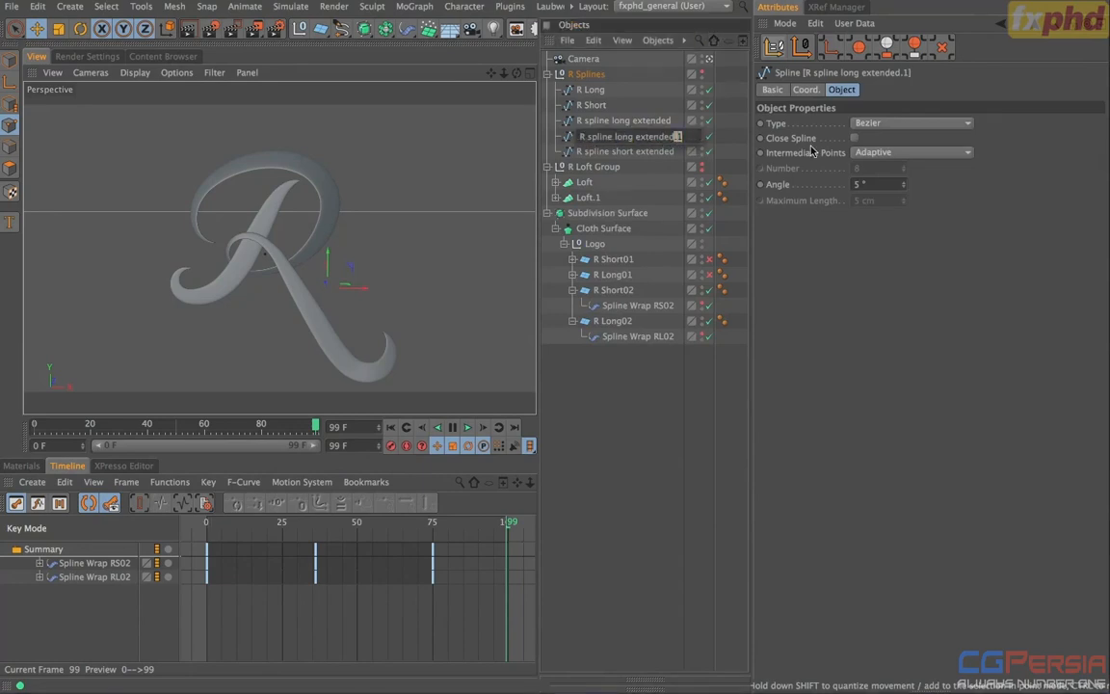
type("02")
key("Return")
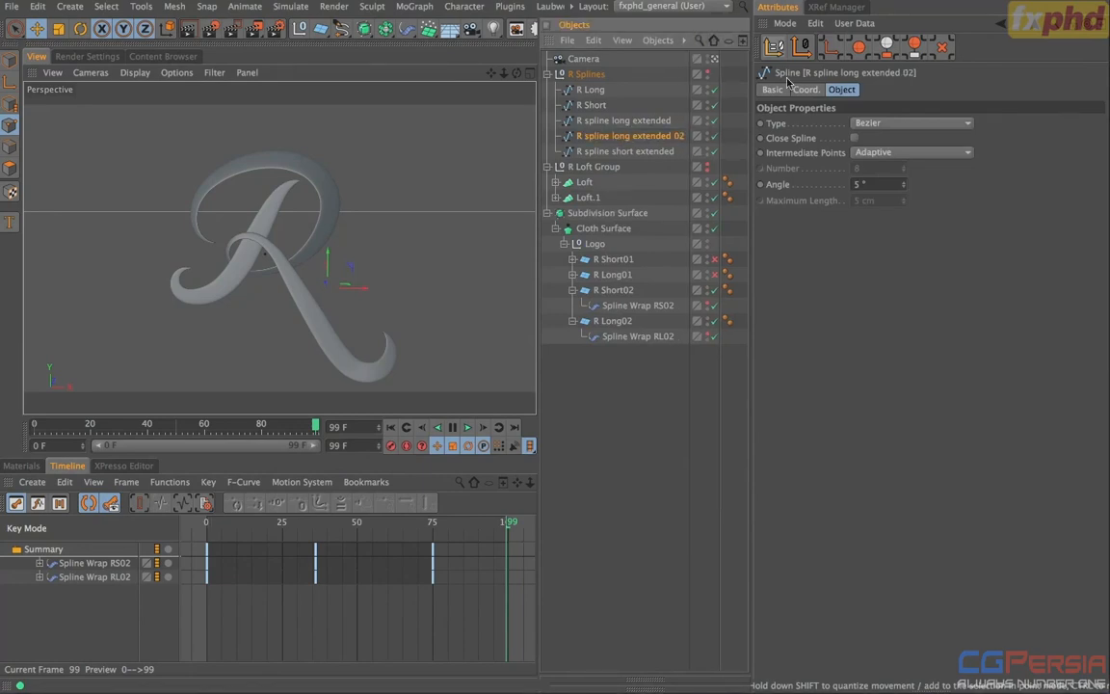
- Rename the original R spline long extended as "R spline long extended 01"
double_click(607, 120)
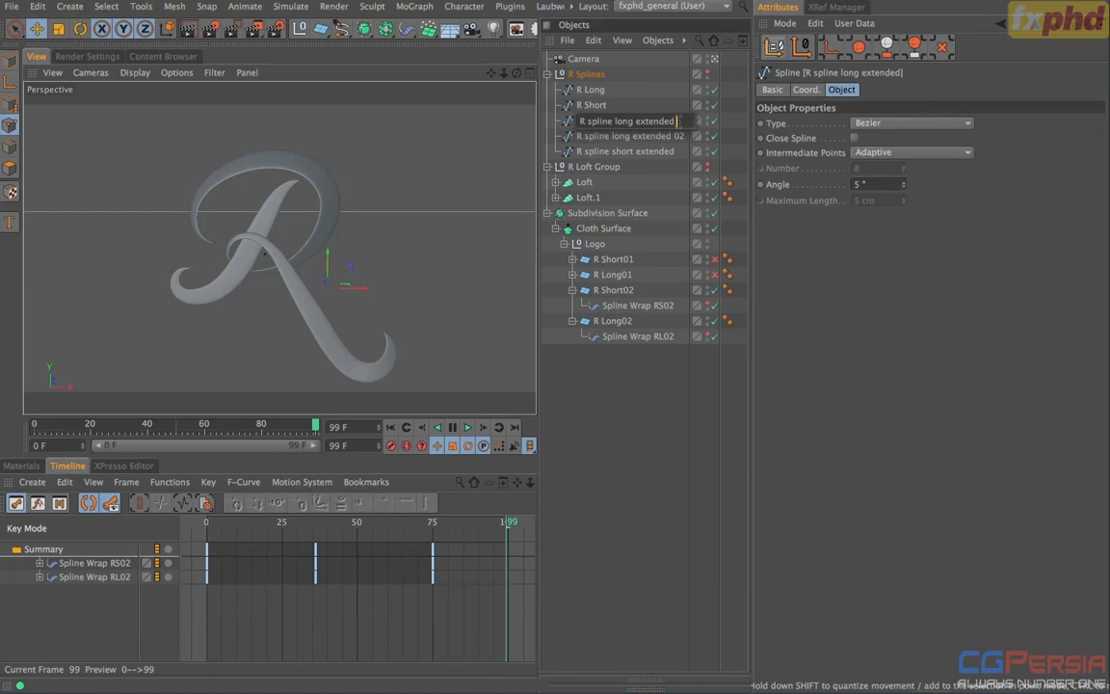
type("01")
key("Return")
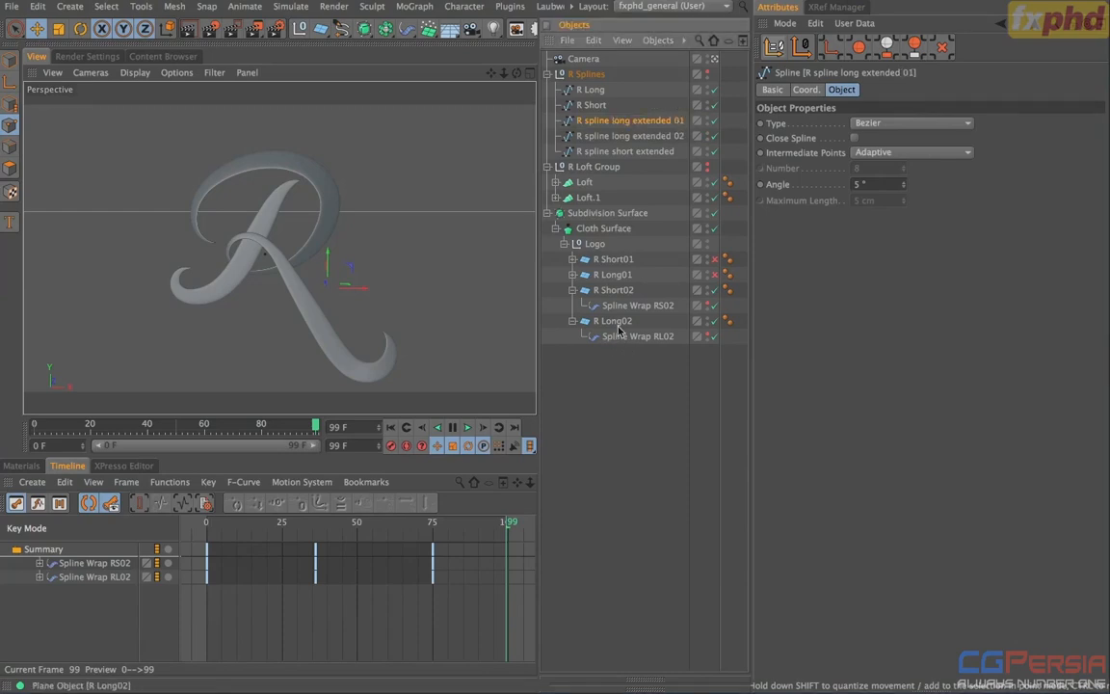
- Collapse the R Short02 and R Long02 hierarchies, duplicate R Long02 under Logo and rename the copy "R Long03"
left_click(582, 321)
left_click(572, 290)
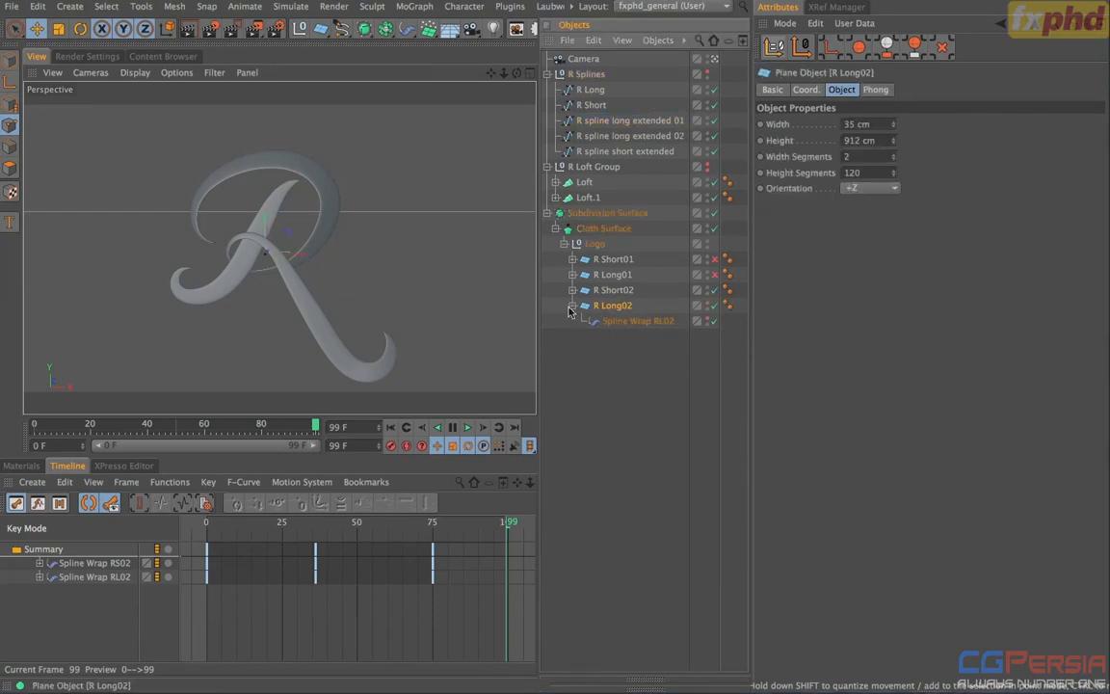
left_click(572, 305)
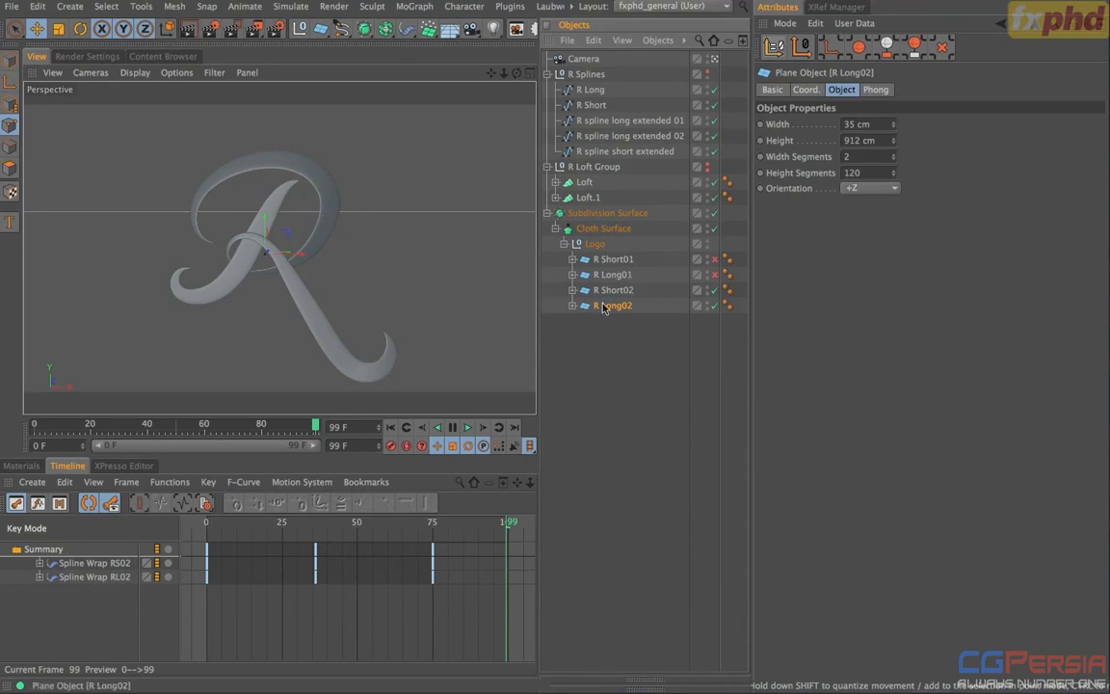
left_click_drag(609, 316, 634, 332, "ctrl")
double_click(631, 322)
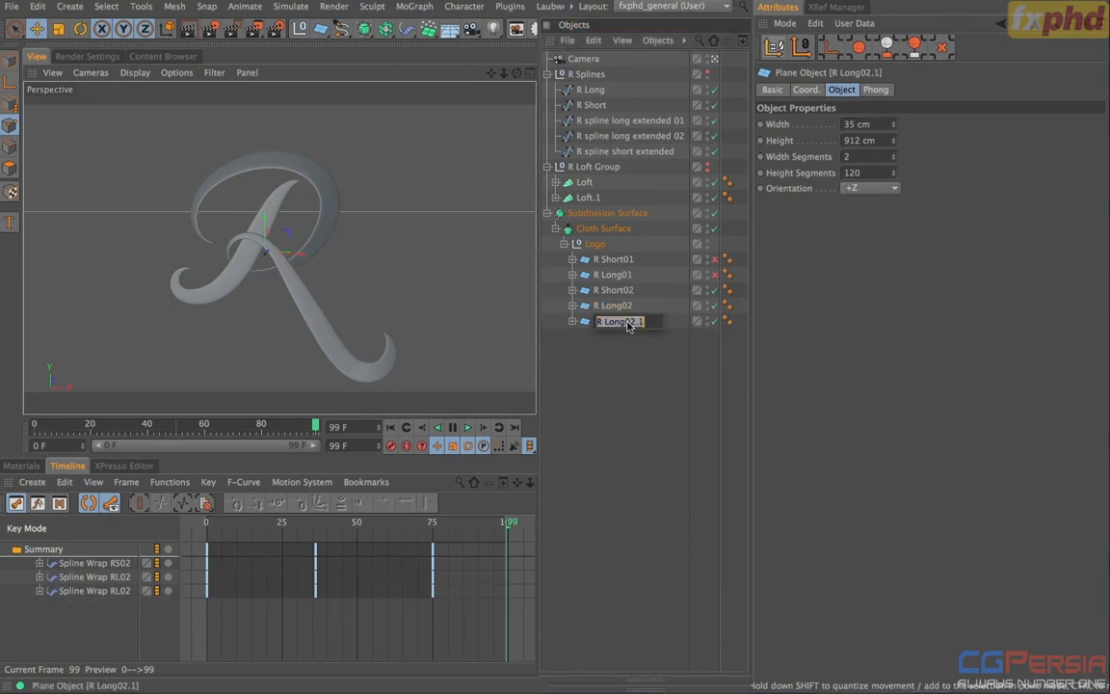
key("Return")
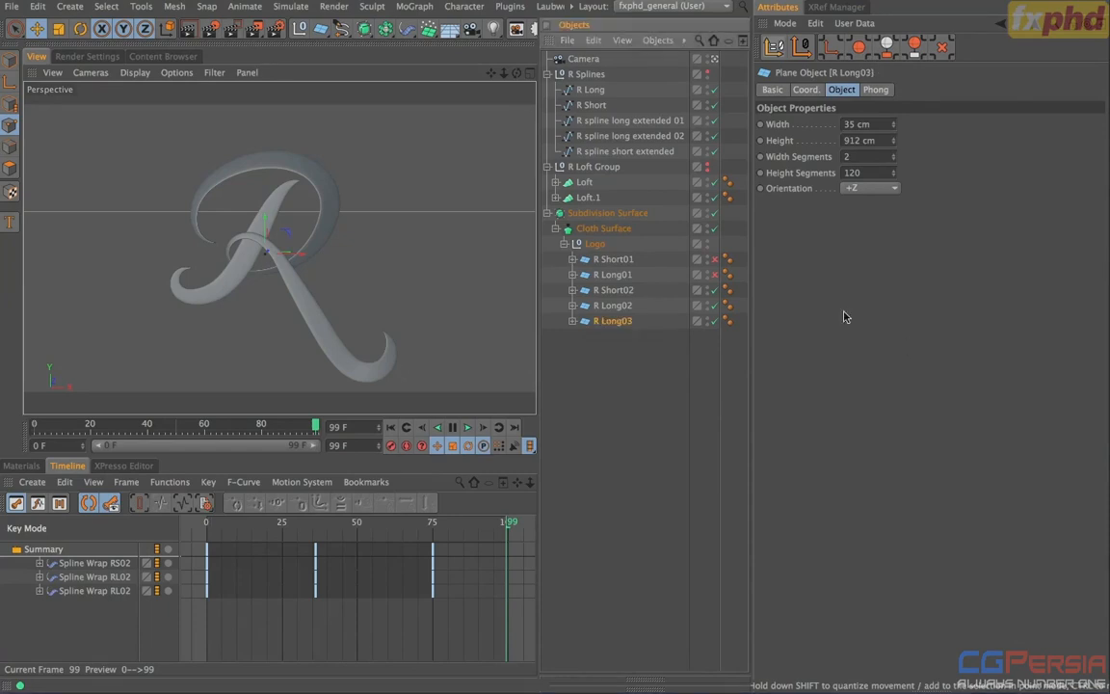
- Rename R Long03's deformer "Spline Wrap RL03" and assign R spline long extended 02 as its spline
left_click(572, 321)
double_click(636, 336)
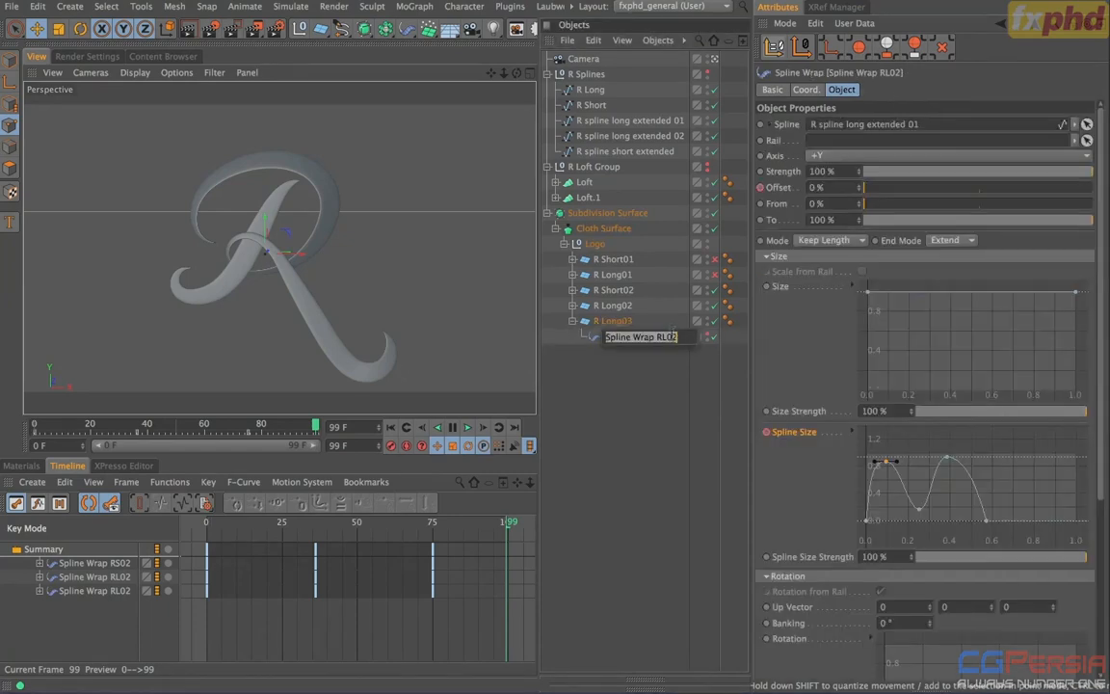
key("Return")
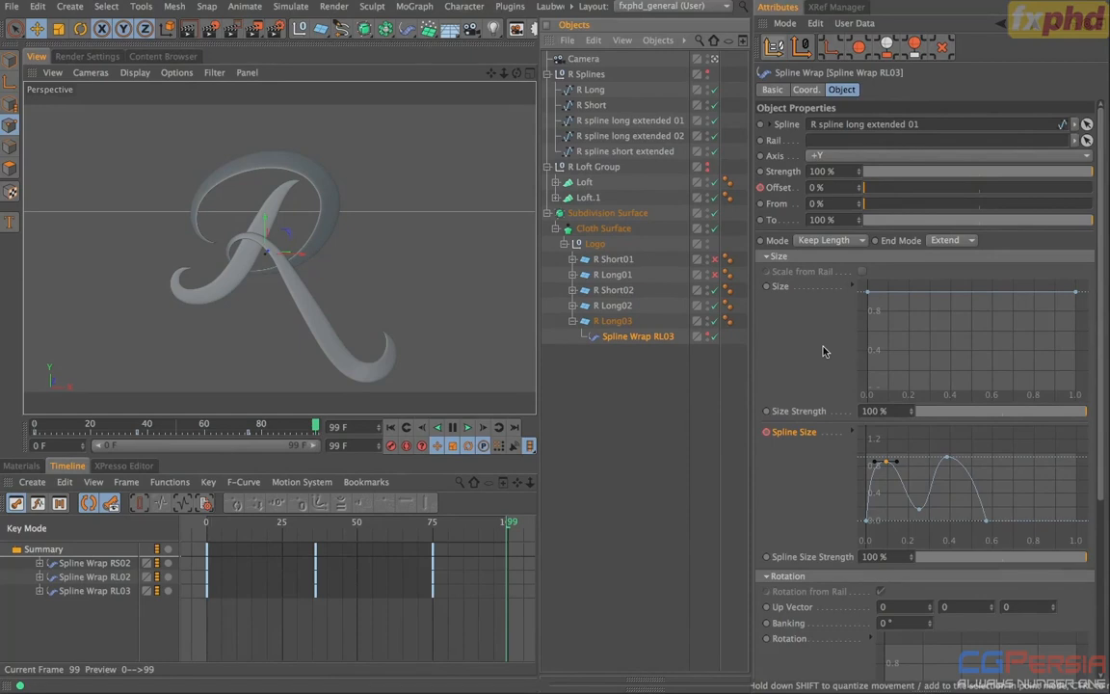
left_click_drag(658, 137, 925, 128)
mouse_move(315, 428)
left_mouse_down()
mouse_move(133, 429)
mouse_move(320, 428)
left_mouse_up()
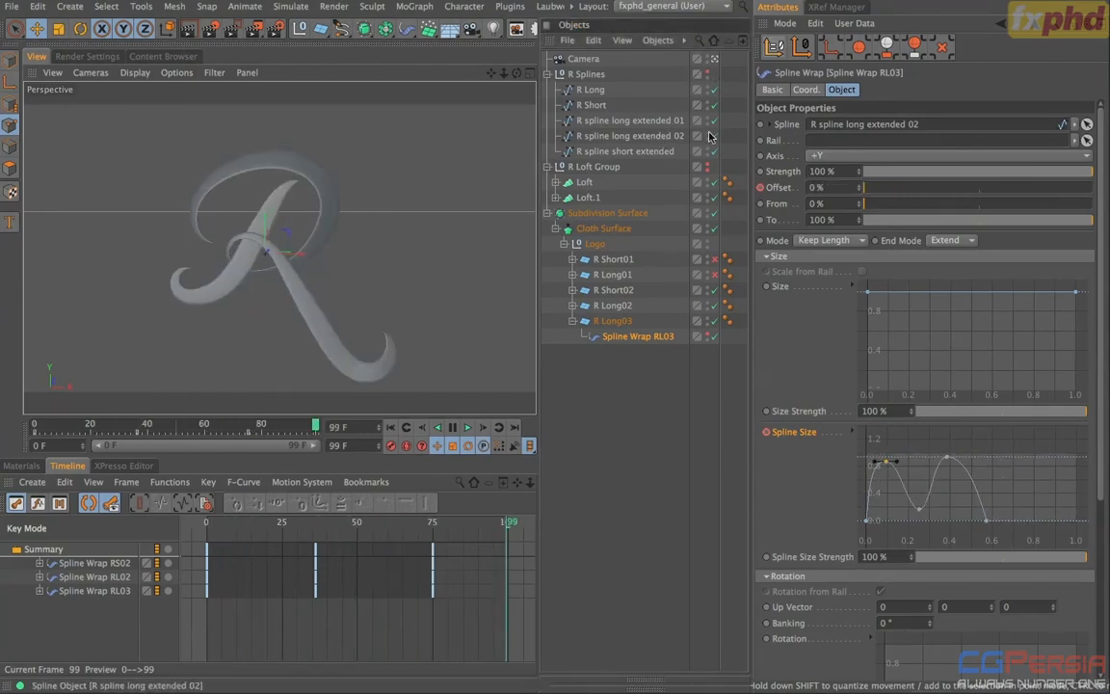
- Make R spline long extended 02 visible and reposition its outer extension point and tangents in the Front and Top views
left_click(662, 136)
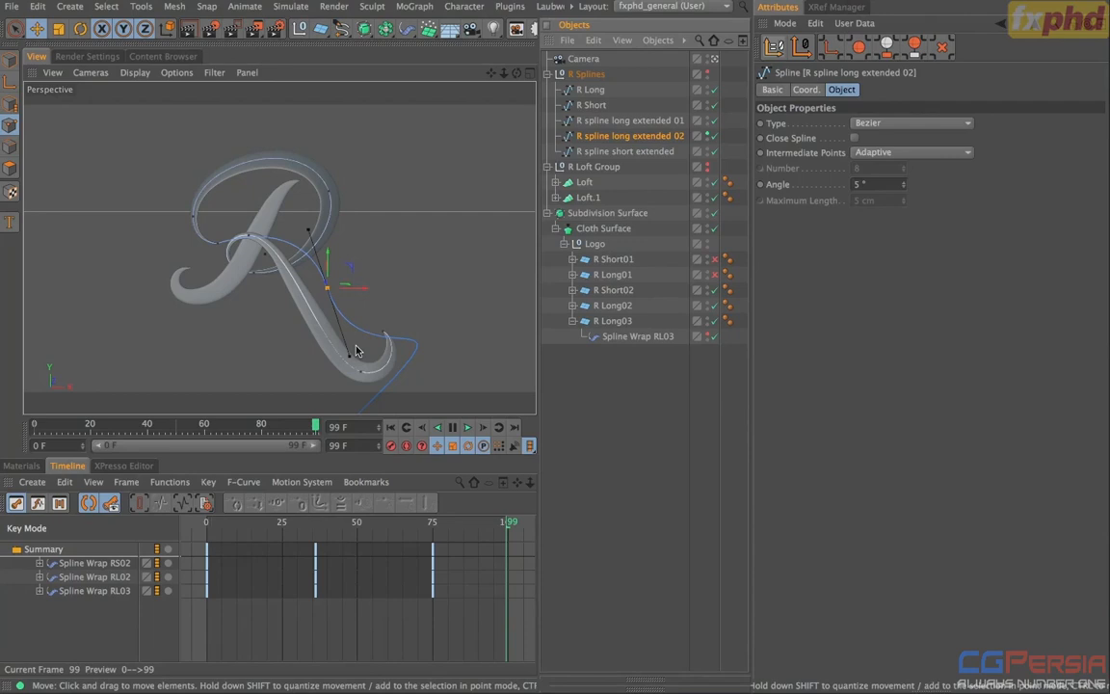
key("F4")
left_click(247, 223)
middle_click(292, 266)
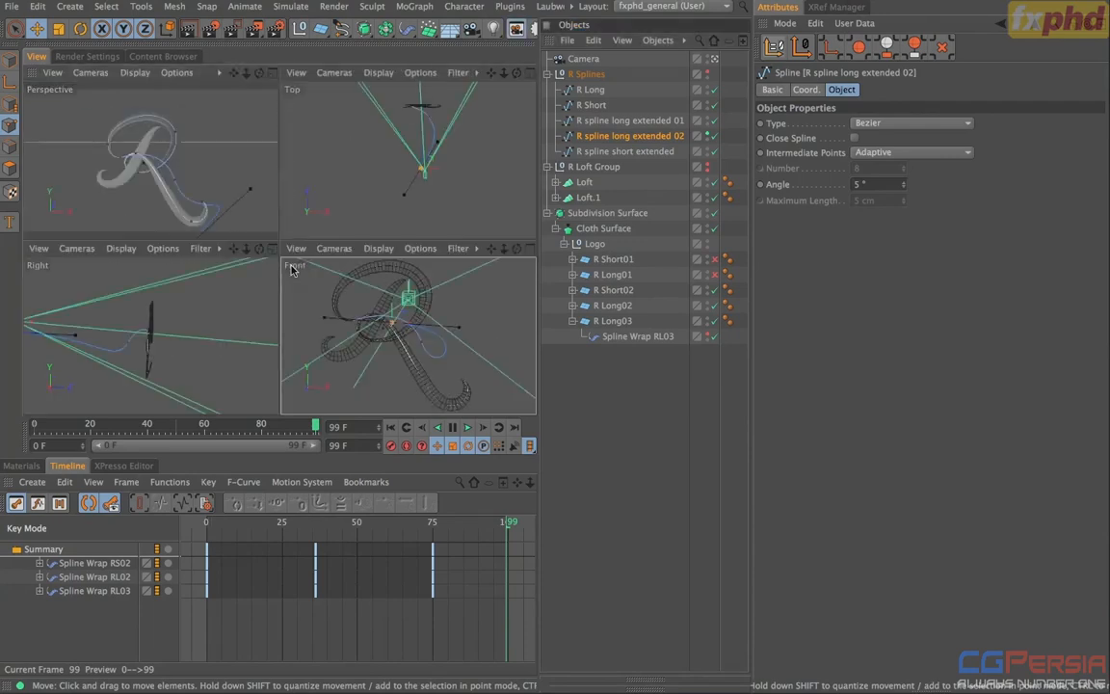
left_click_drag(424, 374, 439, 339)
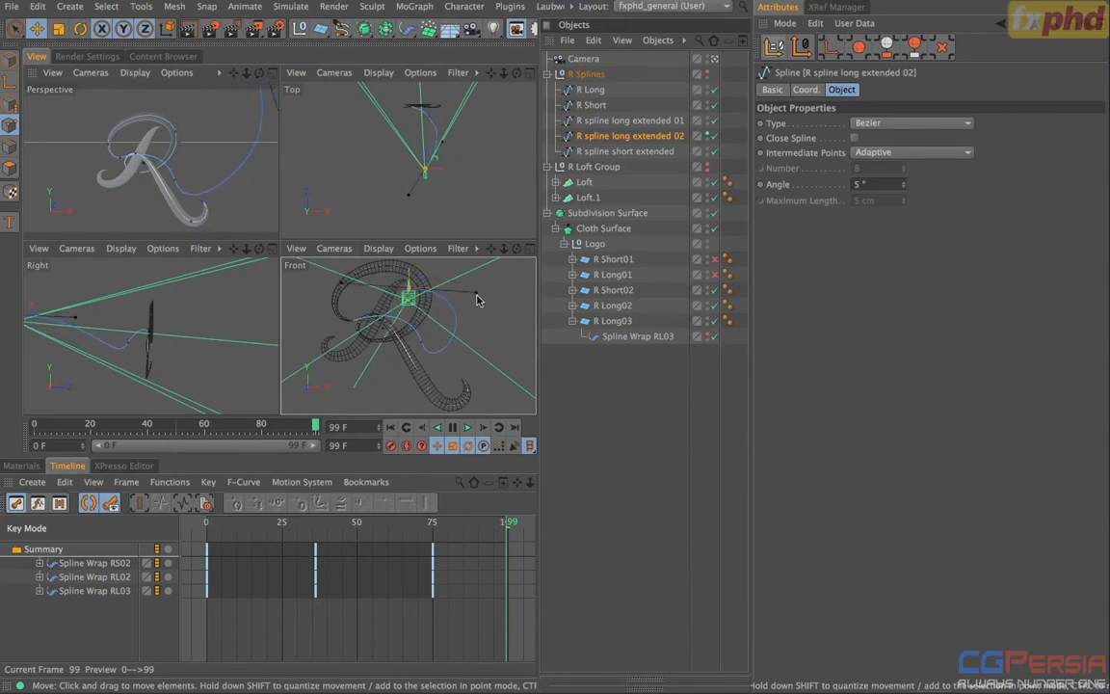
left_click_drag(475, 301, 374, 303)
left_click_drag(443, 311, 471, 297)
left_click_drag(424, 144, 429, 157)
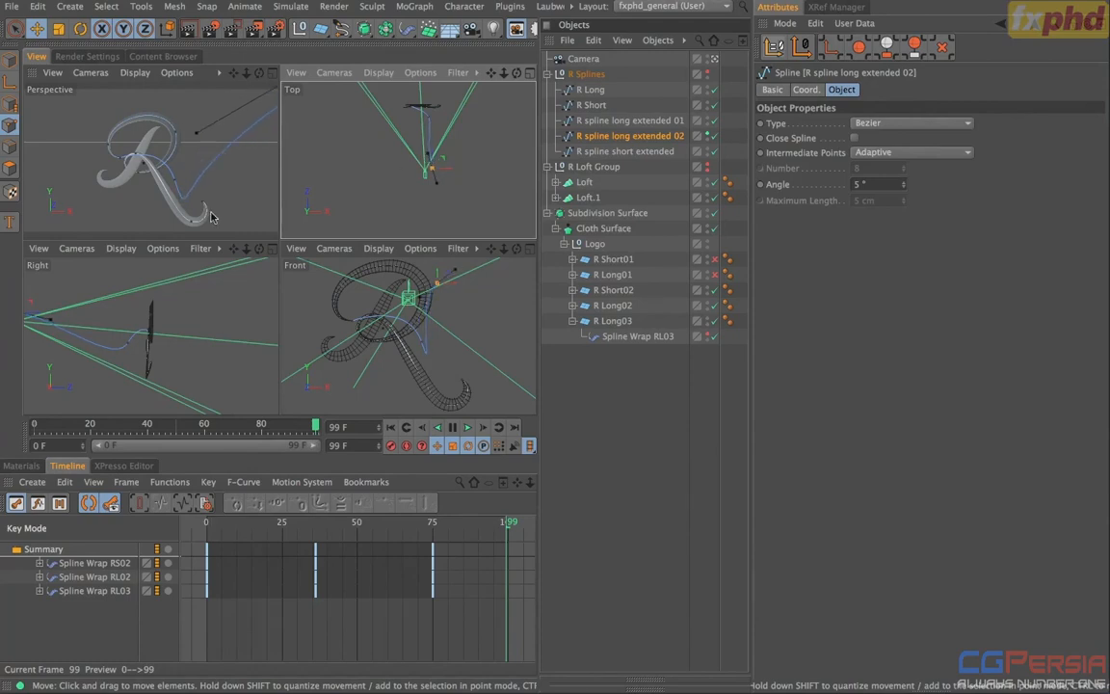
- Raise the spline's middle extension point beside the R's bowl, flatten its tangent in the perspective view and preview the animation
left_click(175, 179)
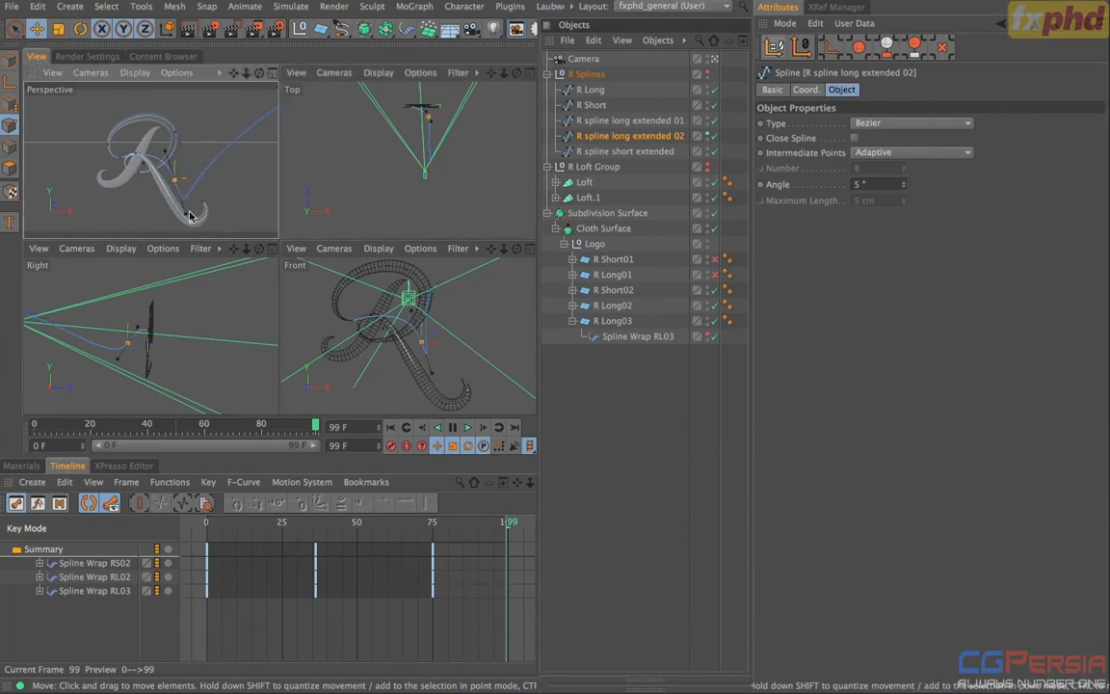
left_click_drag(187, 218, 257, 177)
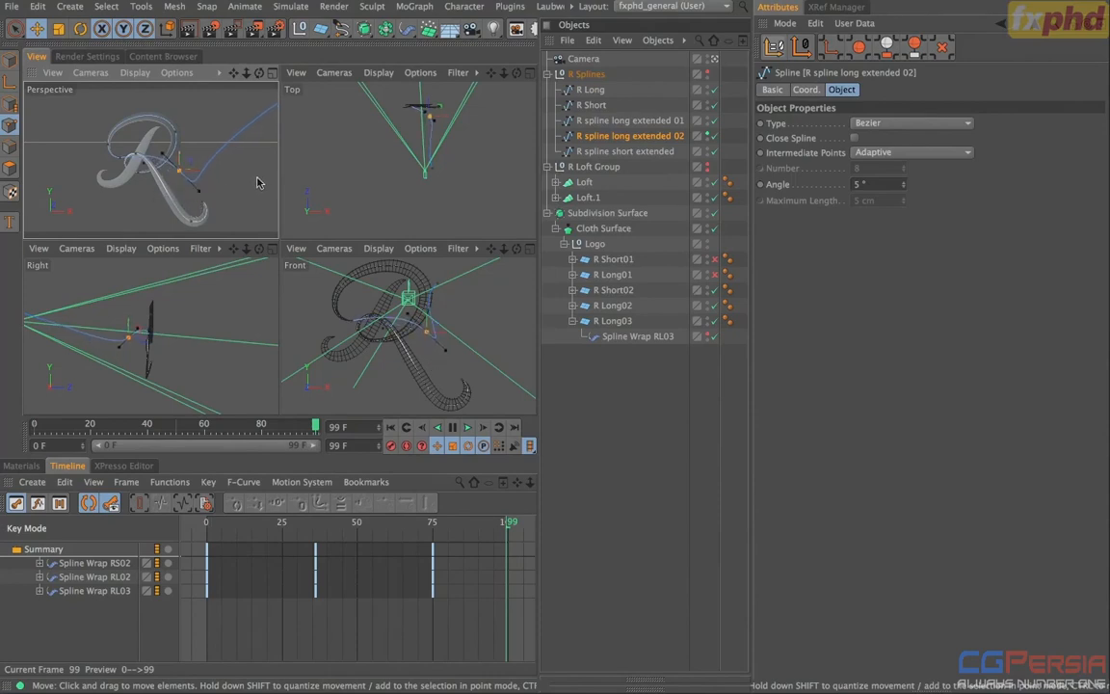
middle_click(257, 181)
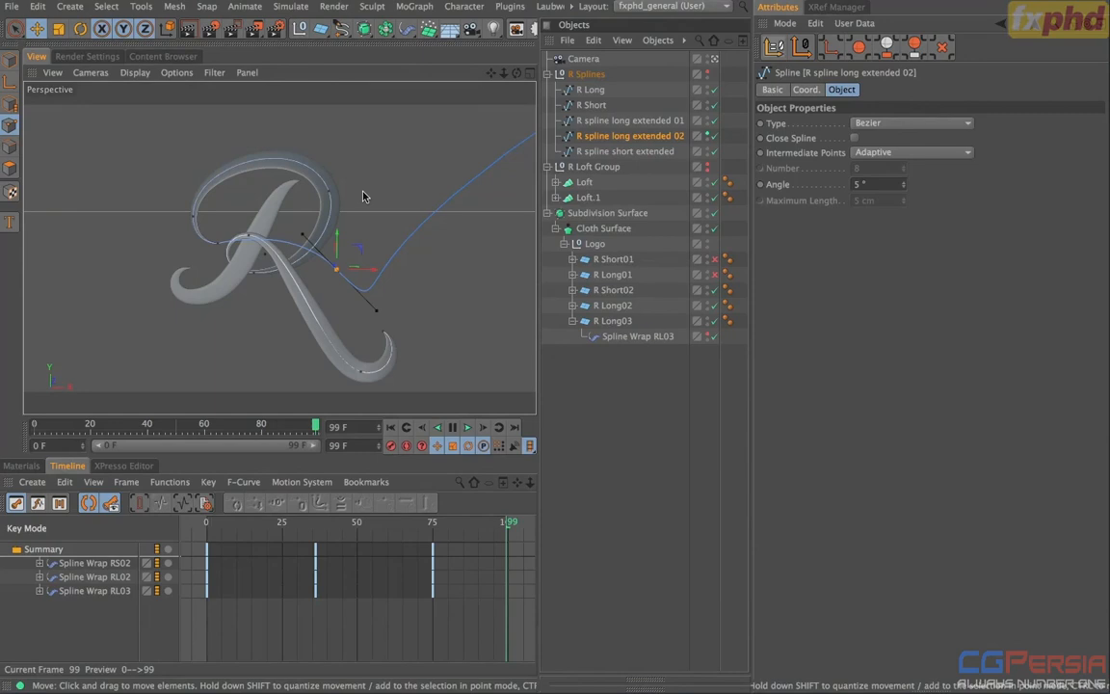
left_click_drag(376, 309, 353, 306)
left_click_drag(317, 427, 406, 443)
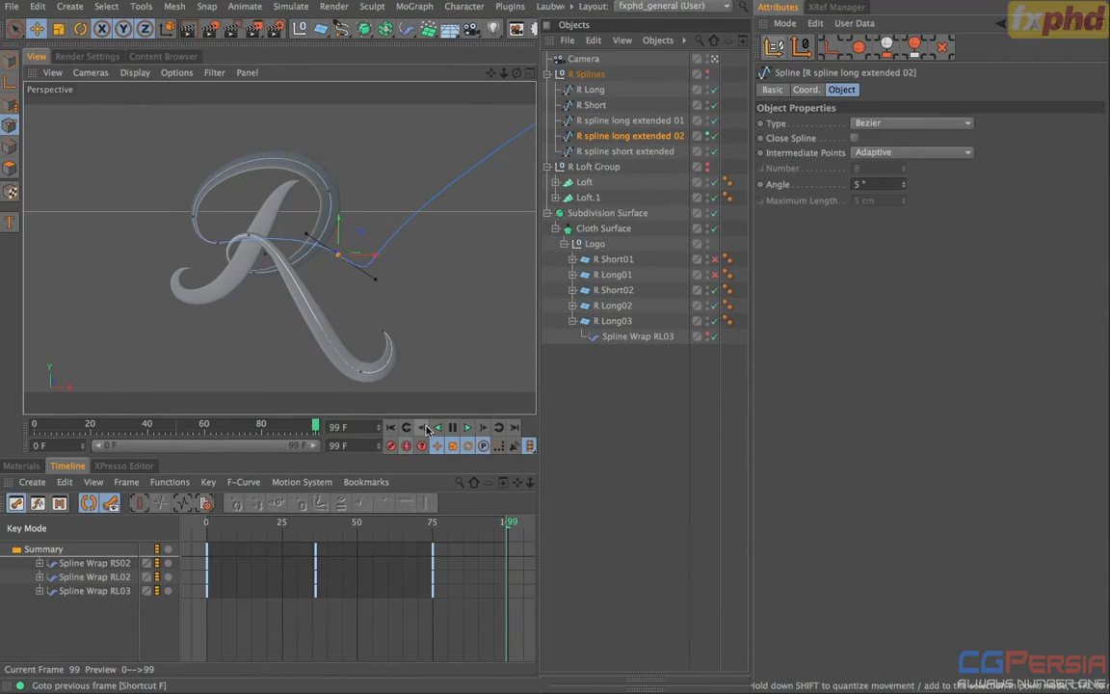
- Disable R Long02 and move the middle extension point of R spline long extended 02 farther outside the bowl
left_click(567, 309)
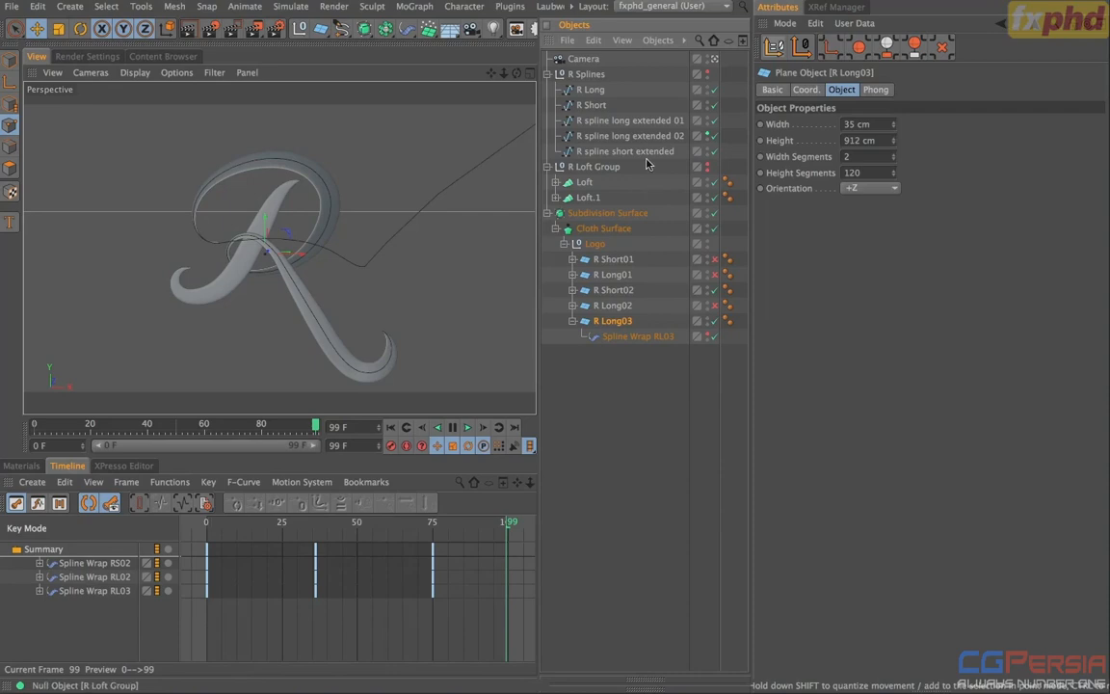
left_click(328, 267)
left_click_drag(328, 267, 366, 246)
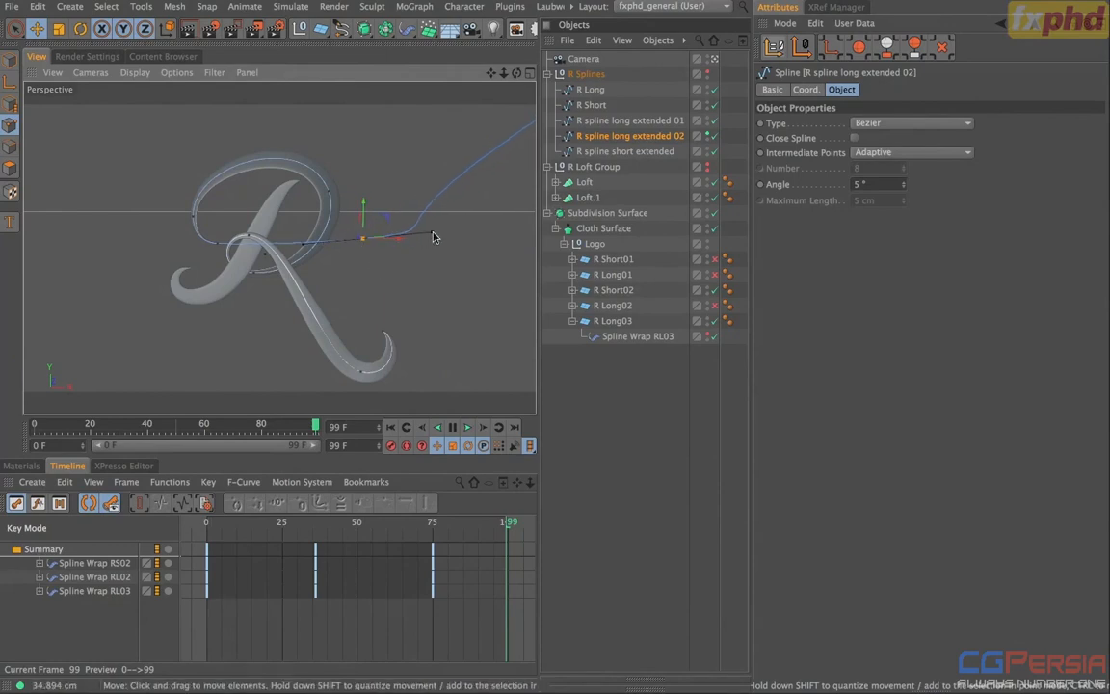
- In the Top view, adjust the middle extension point's tangent and shift the spline's outer end sideways near the camera
key("F2")
mouse_move(417, 207)
left_mouse_down()
mouse_move(411, 237)
mouse_move(415, 225)
left_mouse_up()
left_click_drag(340, 190, 348, 196)
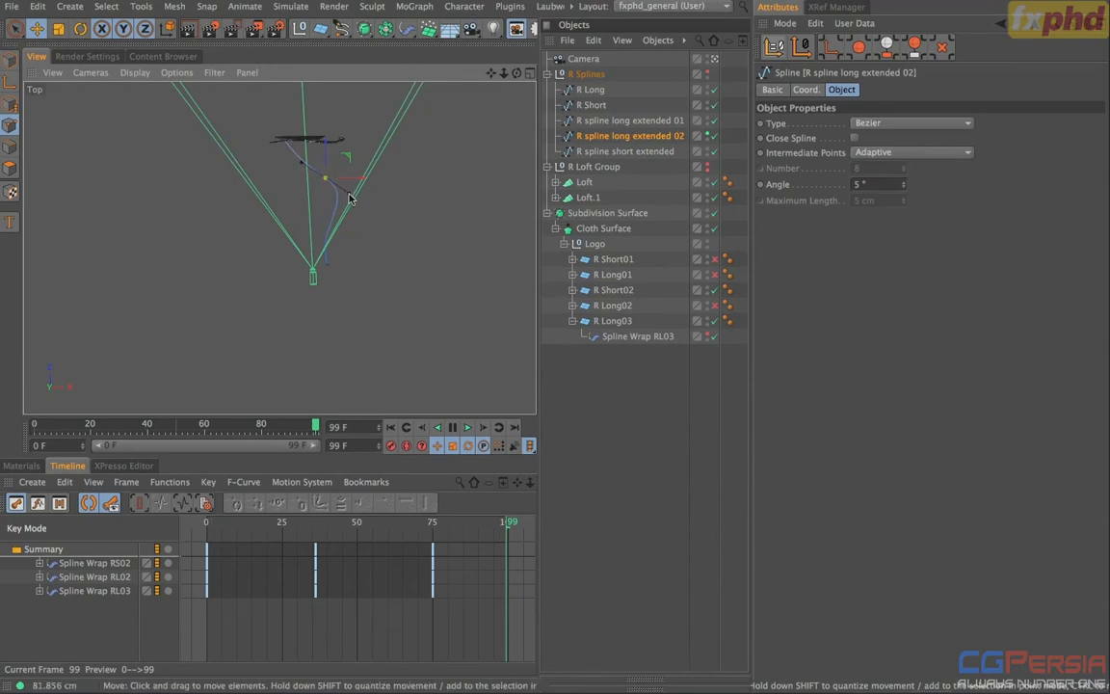
left_click_drag(330, 269, 412, 269)
- In the Perspective view, move the middle extension point slightly down and outward and tilt its tangent upward away from the R
key("F1")
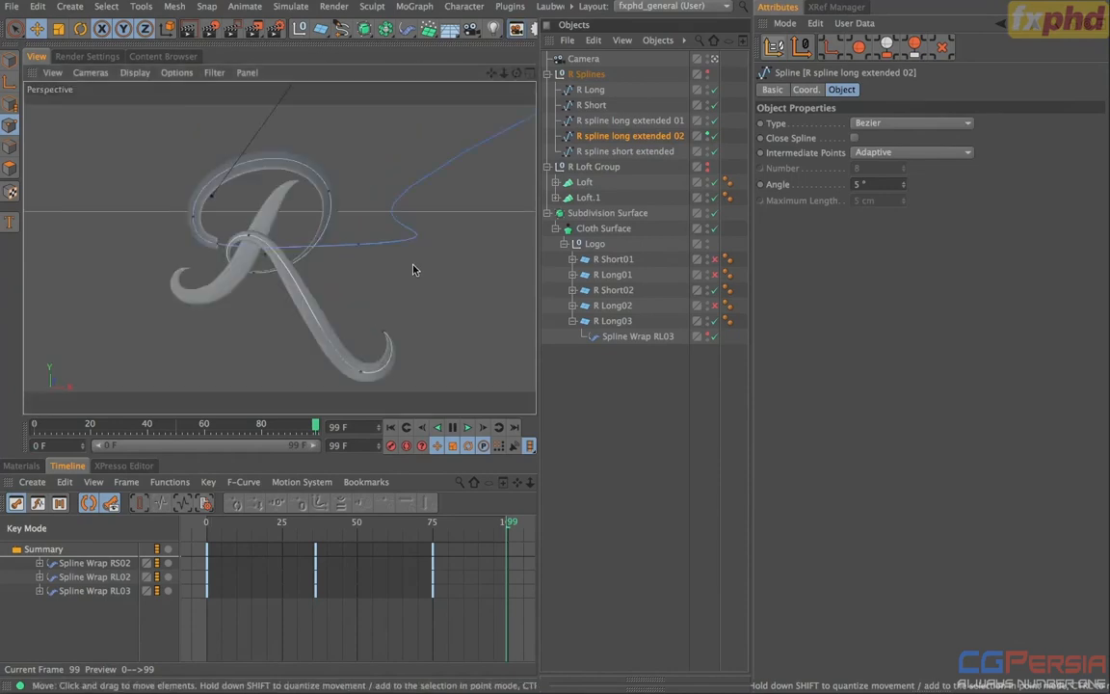
left_click(358, 245)
left_click_drag(495, 238, 464, 206)
left_click_drag(428, 300, 460, 291)
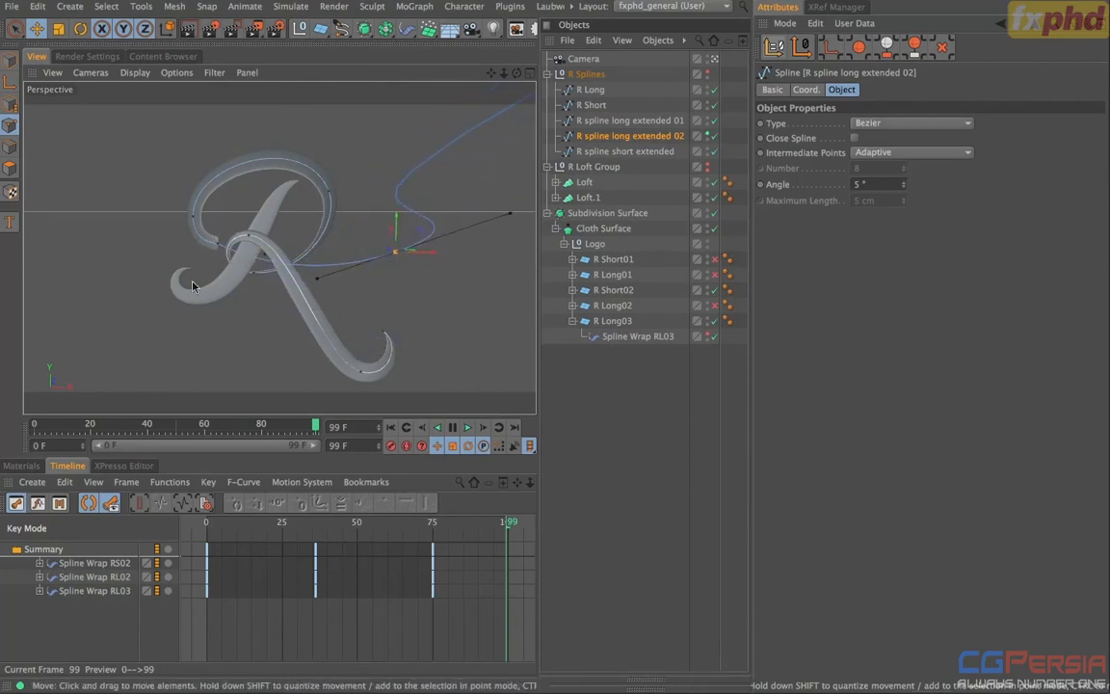
- At frame 75, try shifting Spline Wrap RL03's Spline Size curve points toward the start of the graph
left_click_drag(511, 526, 435, 528)
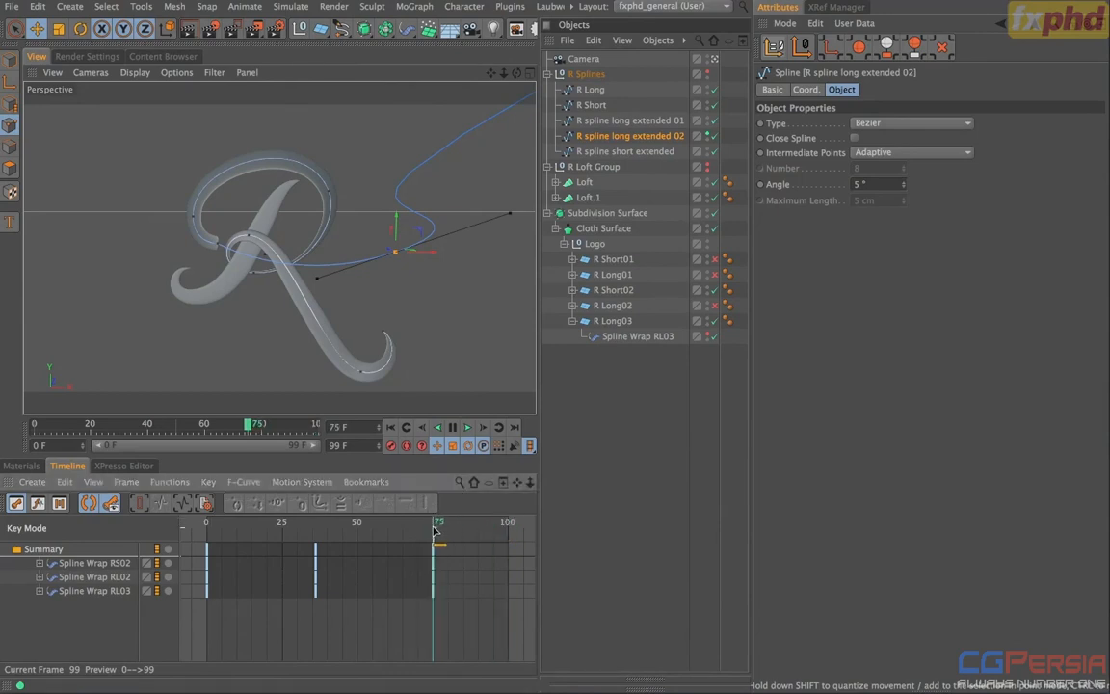
left_click(648, 337)
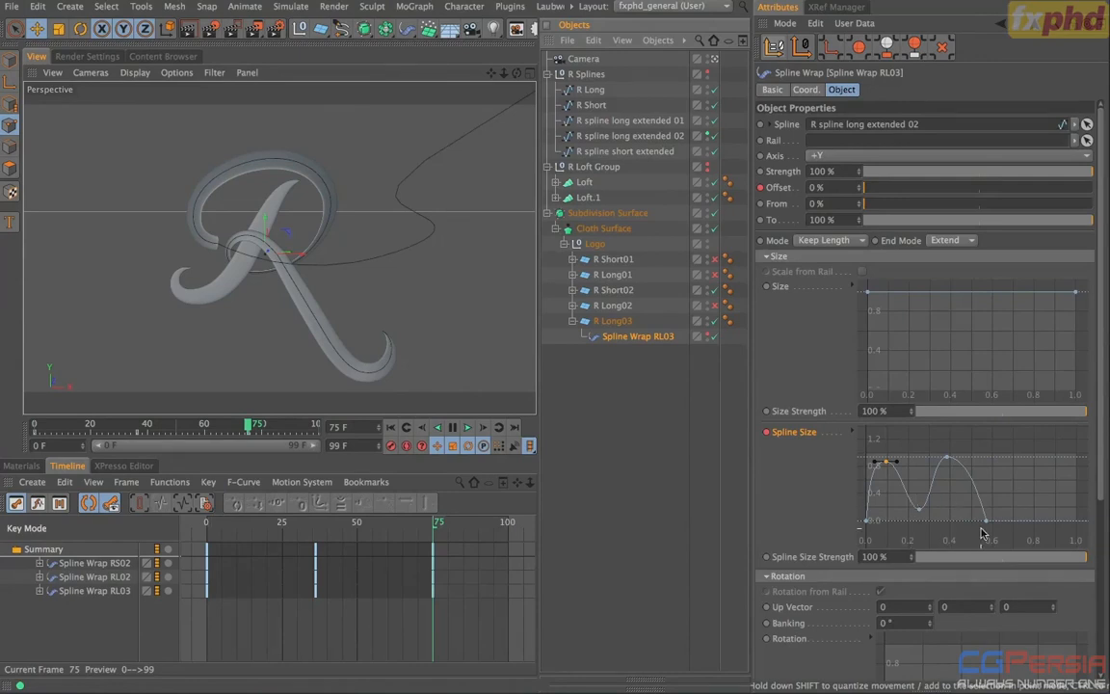
left_click_drag(986, 523, 974, 524)
left_click_drag(947, 460, 937, 463)
left_click_drag(920, 511, 912, 508)
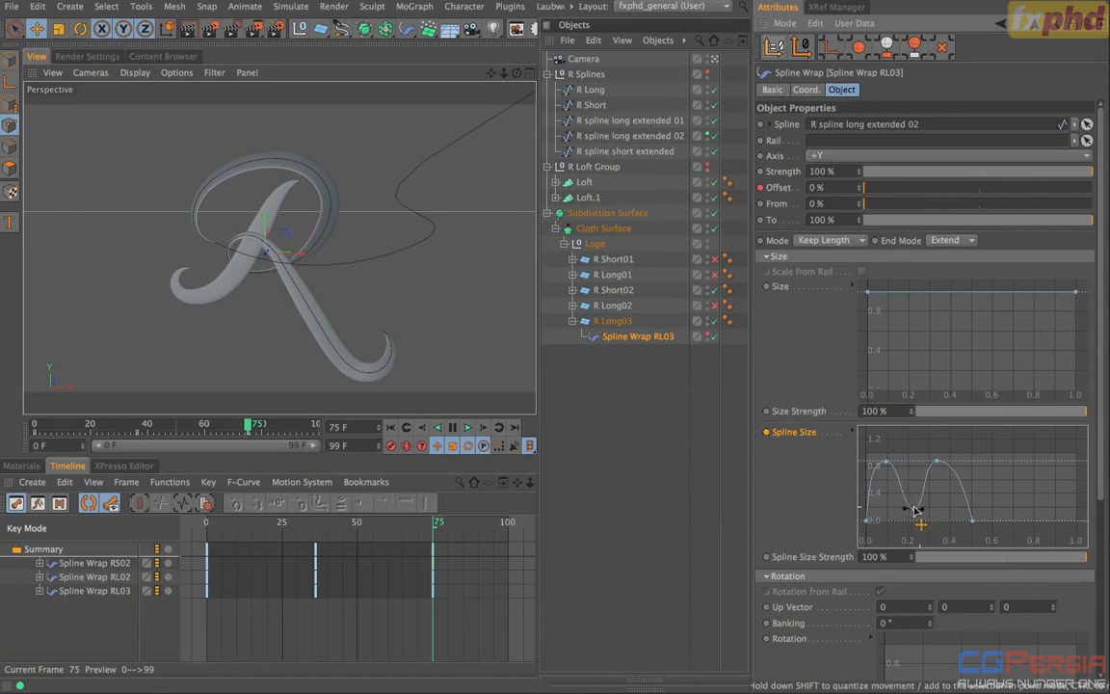
left_click(887, 462)
- Scrub through the R Long03 ribbon animation and stop at frame 99
left_click_drag(441, 531, 545, 501)
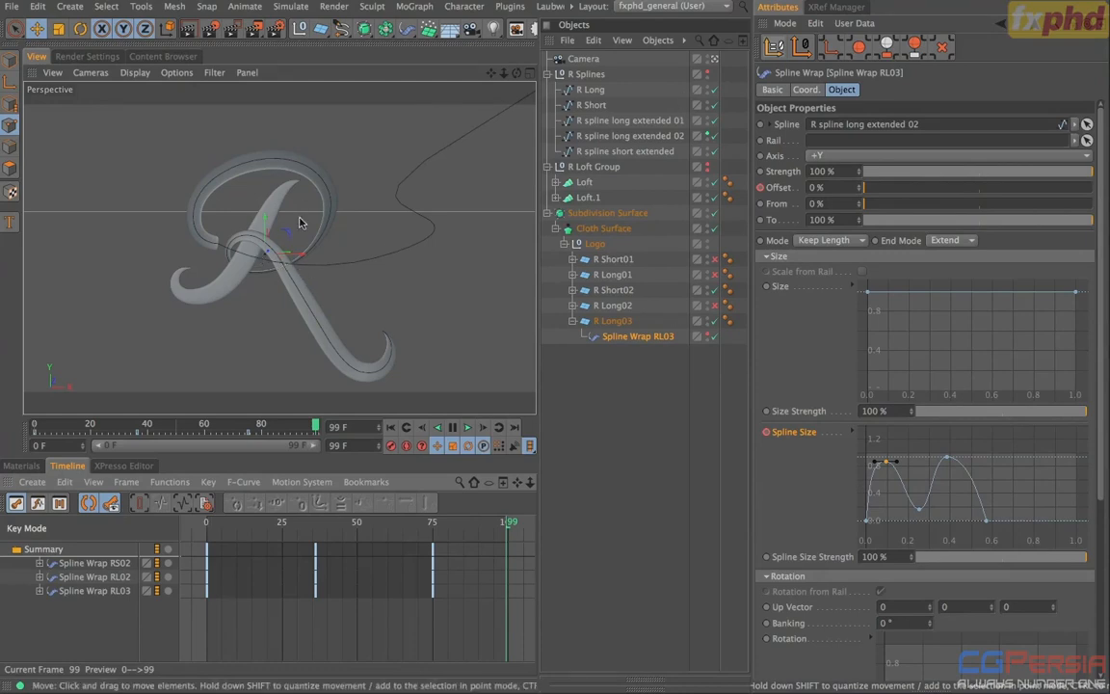
mouse_move(515, 526)
left_mouse_down()
mouse_move(301, 527)
mouse_move(508, 526)
left_mouse_up()
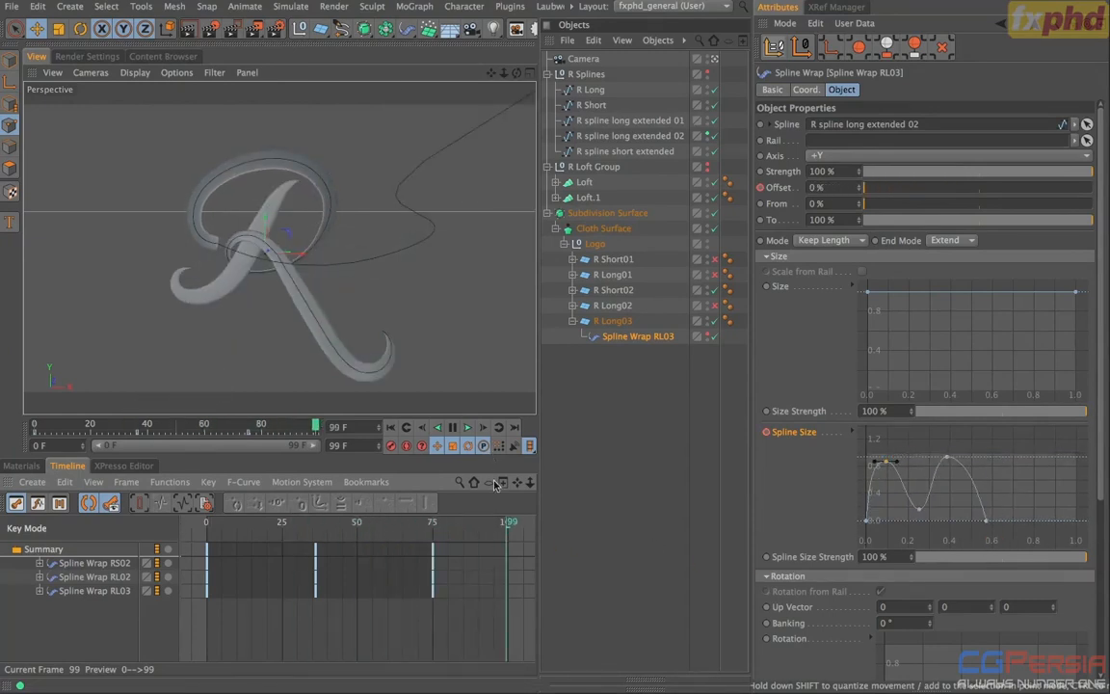
left_click_drag(461, 526, 508, 526)
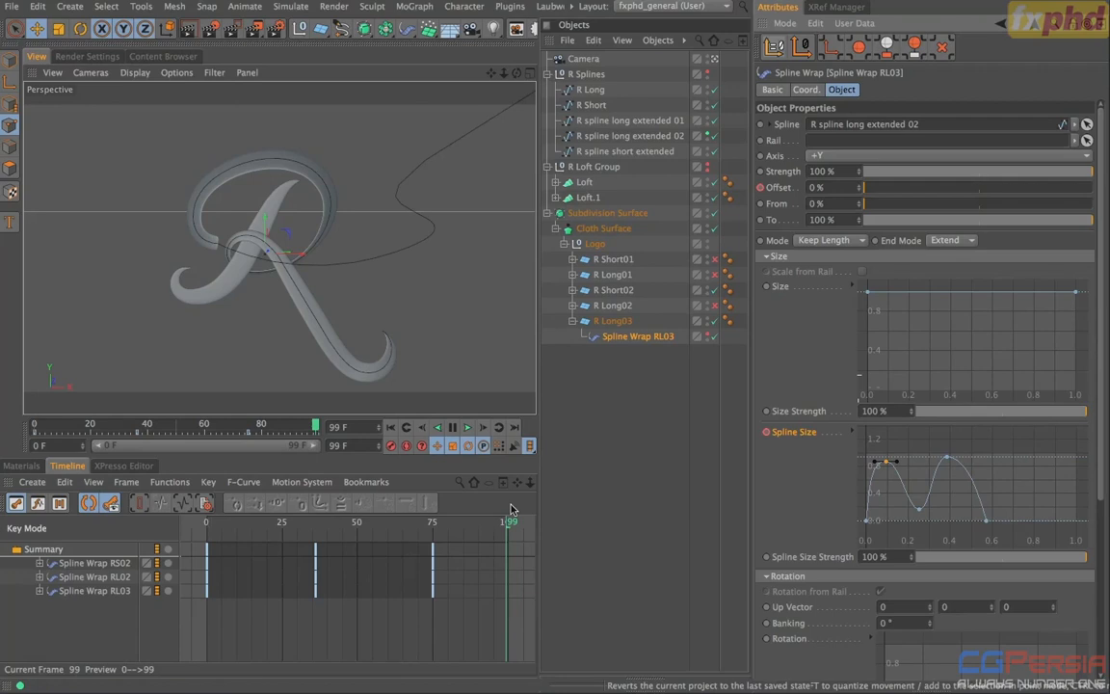
- Duplicate R Long03 under Logo, disable the original and rename the copy "R Long04"
left_click(571, 321)
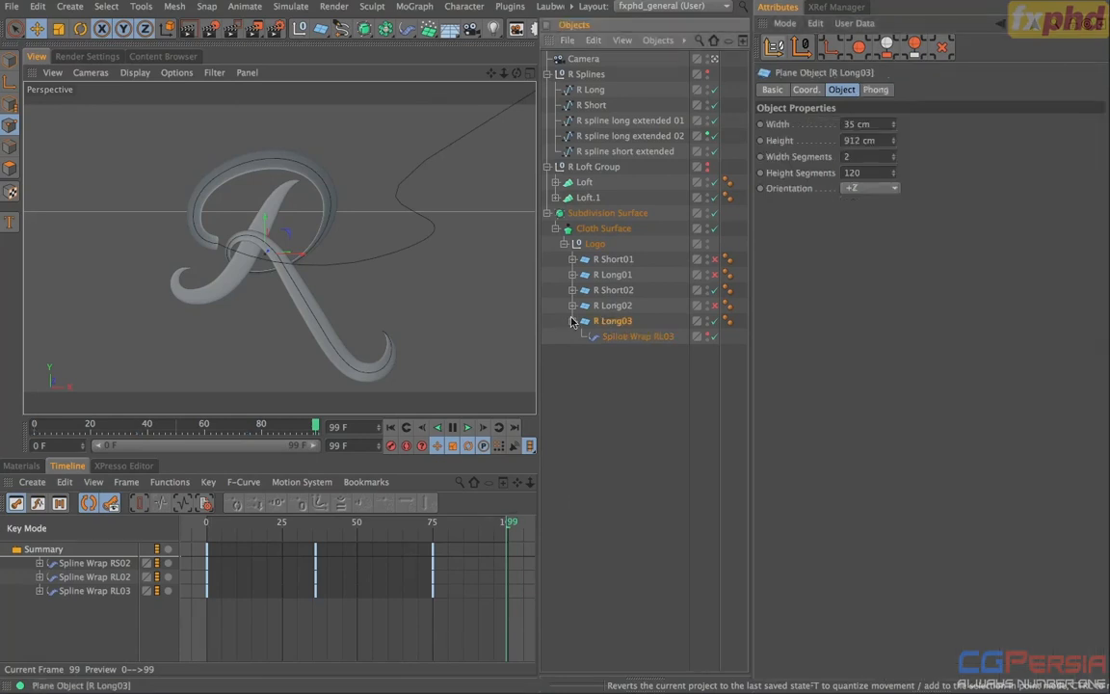
left_click(572, 321)
left_click_drag(611, 328, 615, 336, "ctrl")
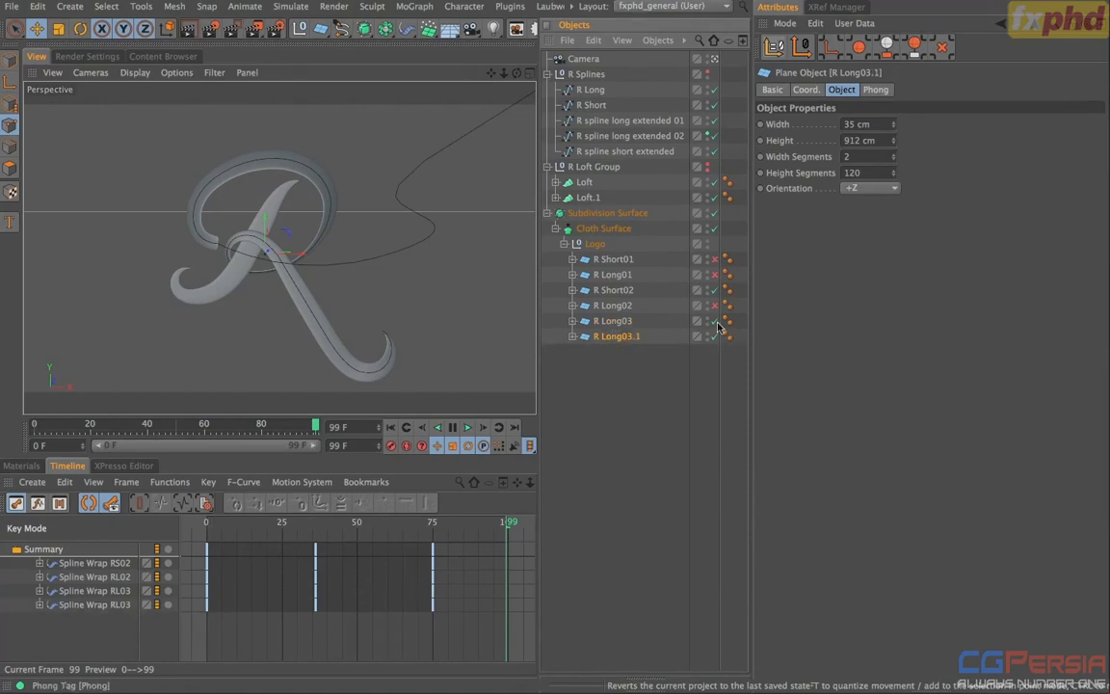
left_click(573, 337)
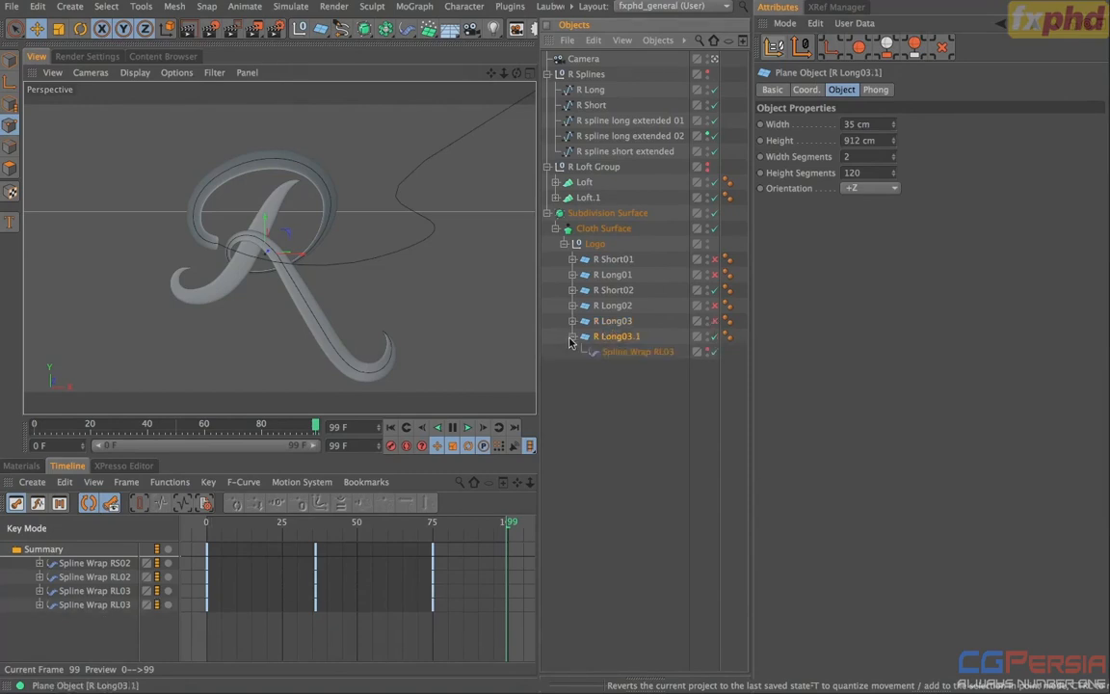
double_click(621, 337)
type("04")
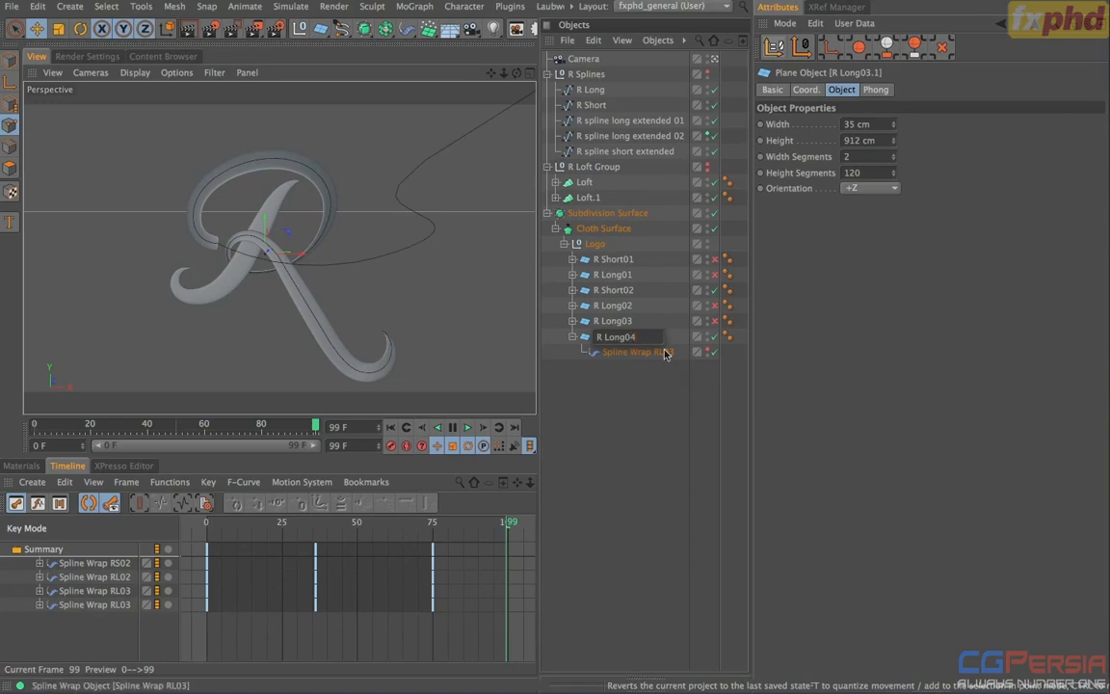
- Rename R Long04's deformer "Spline Wrap RL04" and delete its Spline Size animation track
double_click(665, 352)
type("4")
key("Return")
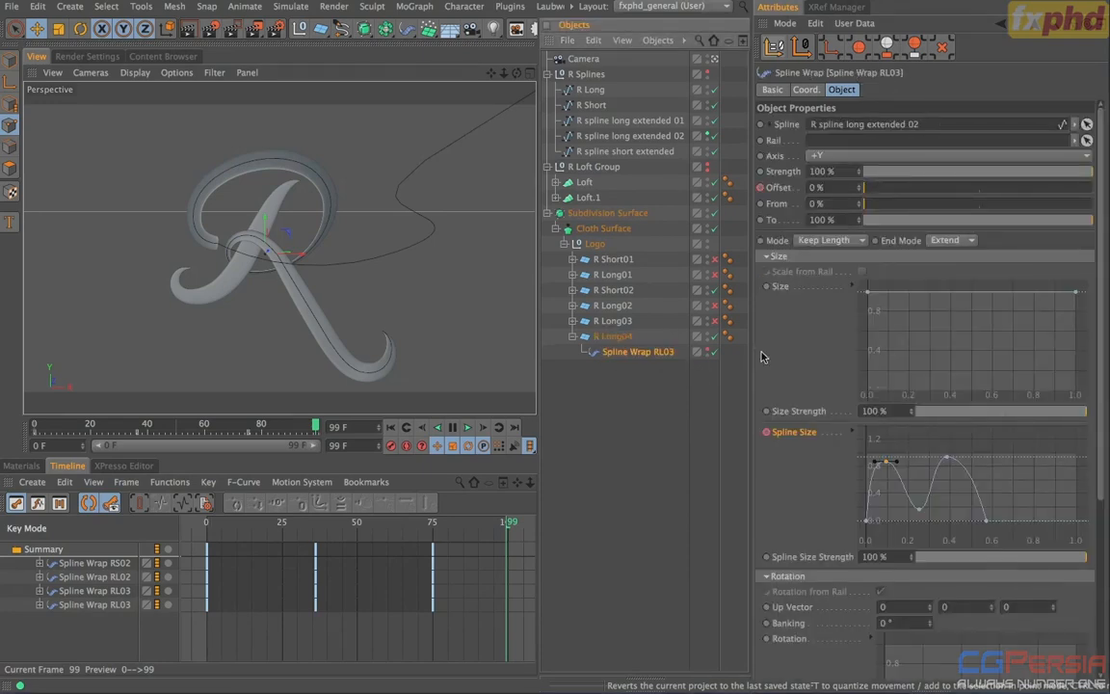
right_click(794, 436)
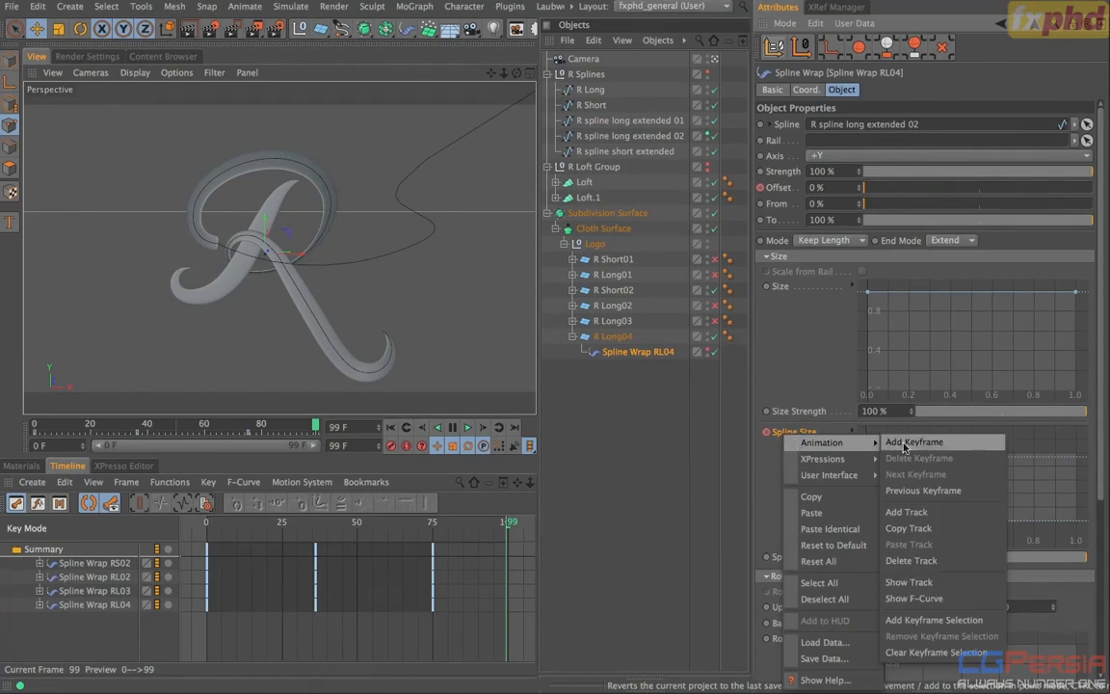
left_click(899, 562)
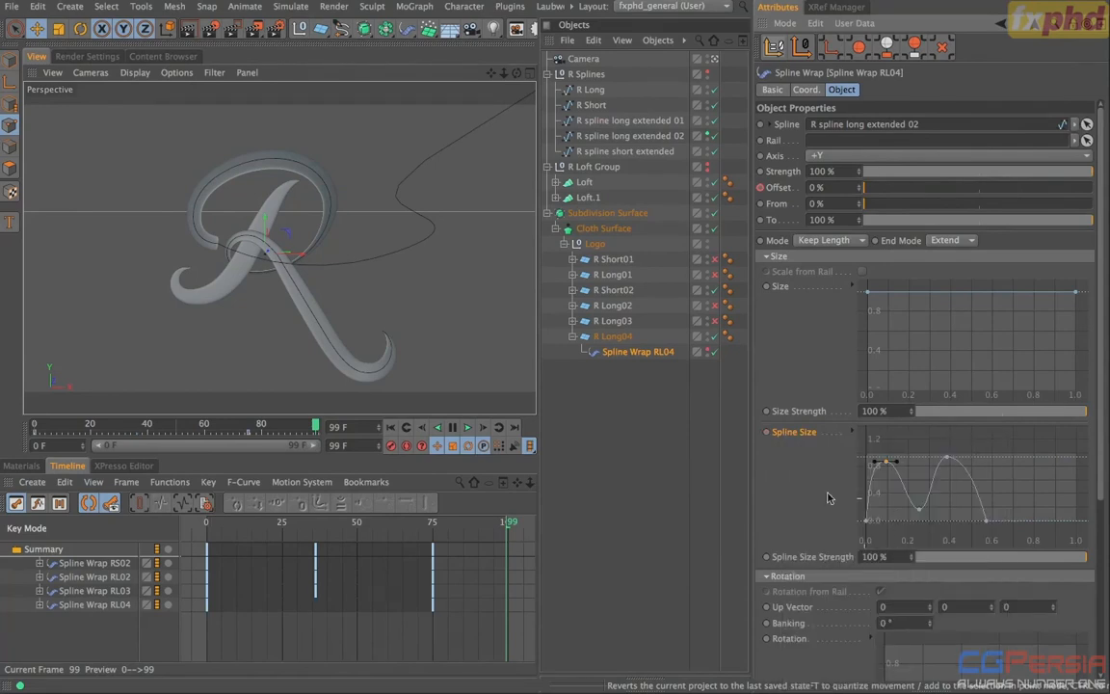
- Reset Spline Wrap RL04's Spline Size curve and scrub through the ribbon animation, stopping at frame 75
right_click(805, 436)
left_click(868, 546)
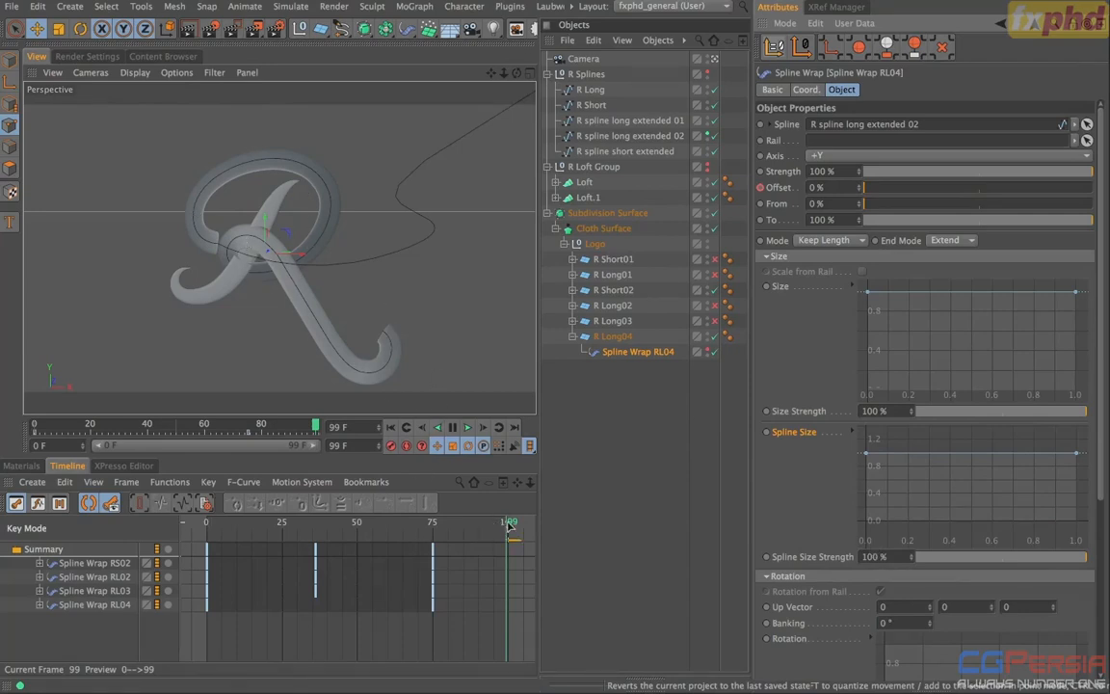
left_click_drag(511, 523, 300, 506)
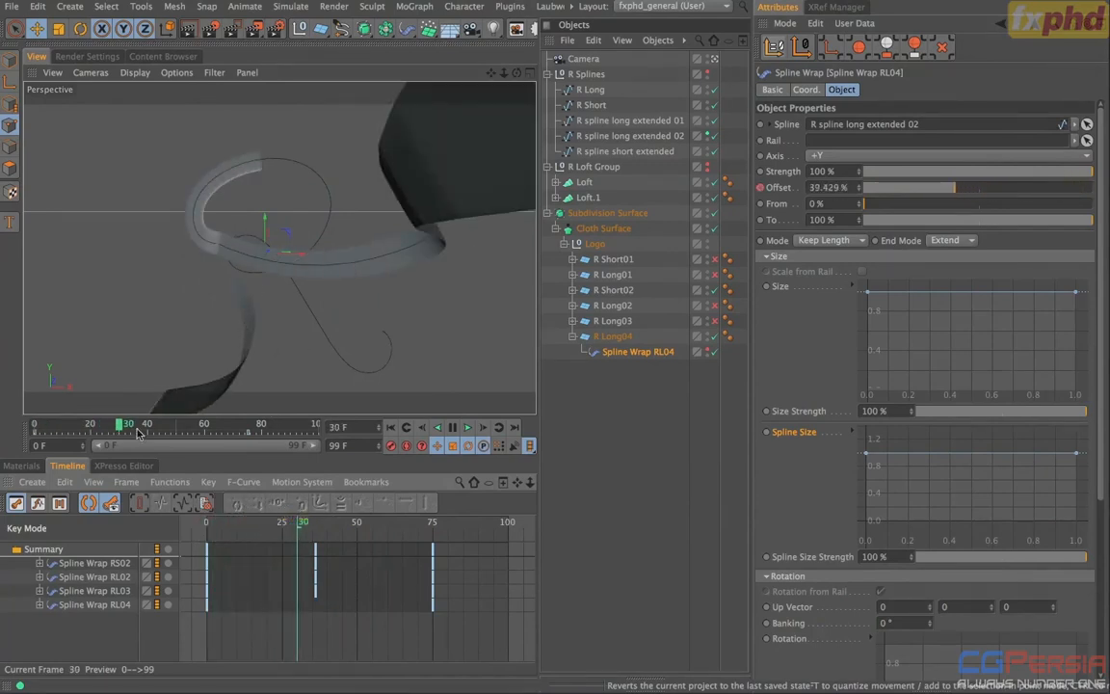
left_click_drag(137, 433, 249, 436)
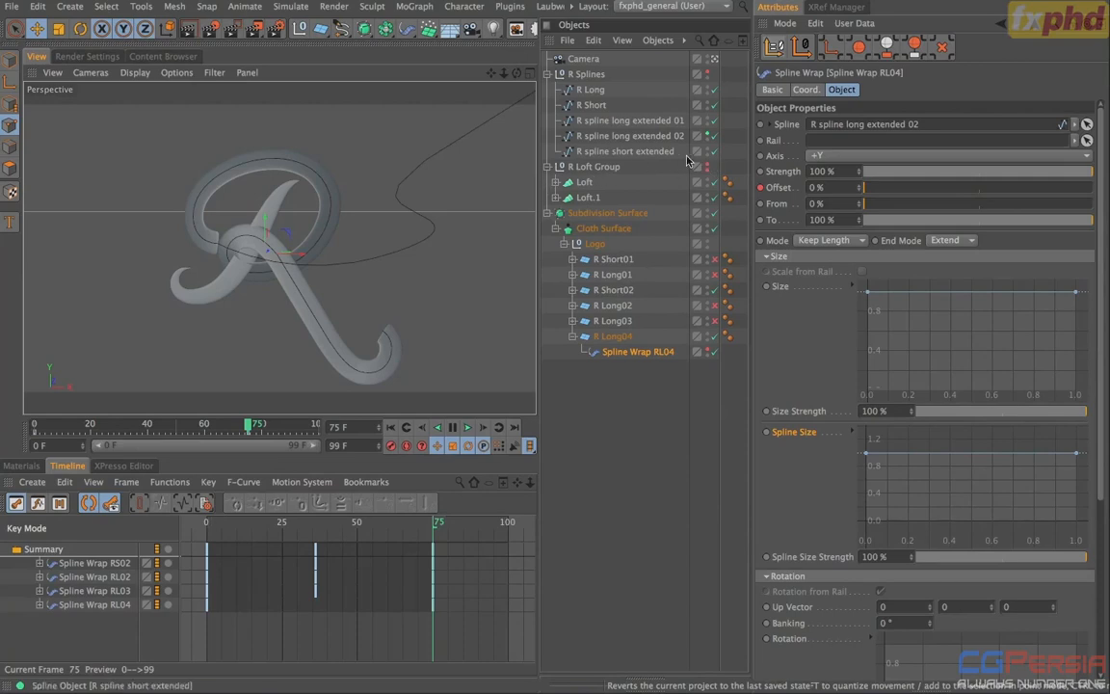
- Expand and disable Loft and Loft.1 in R Loft Group, and select their Path 2 spline
left_click(555, 181)
left_click(556, 212)
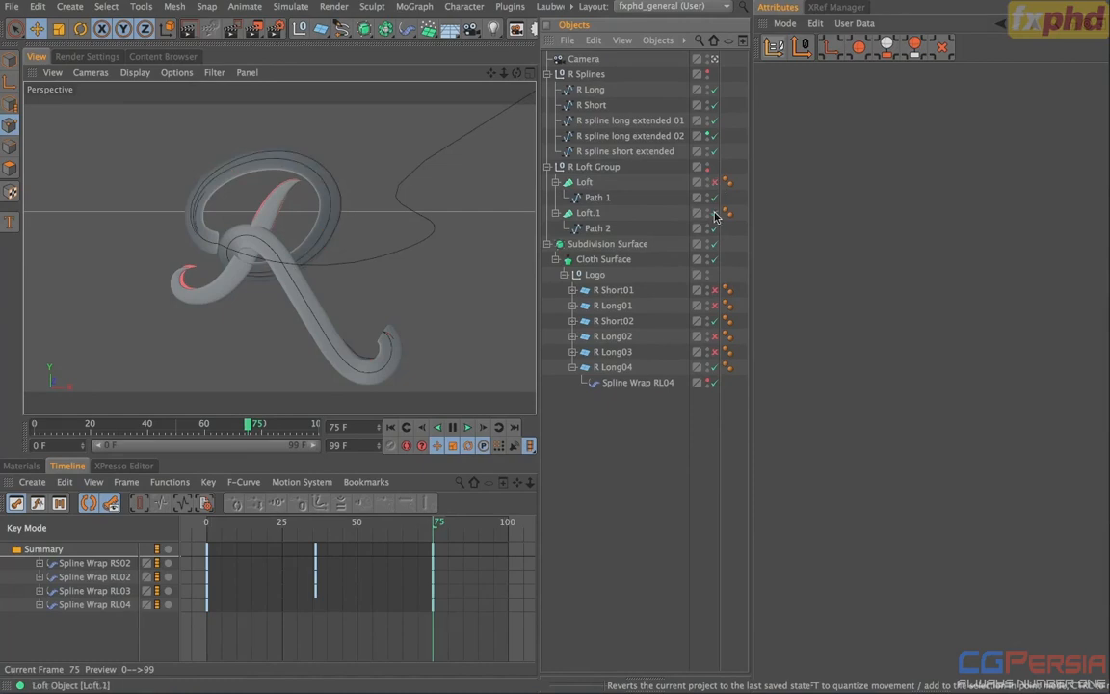
left_click(598, 197)
left_click(591, 228)
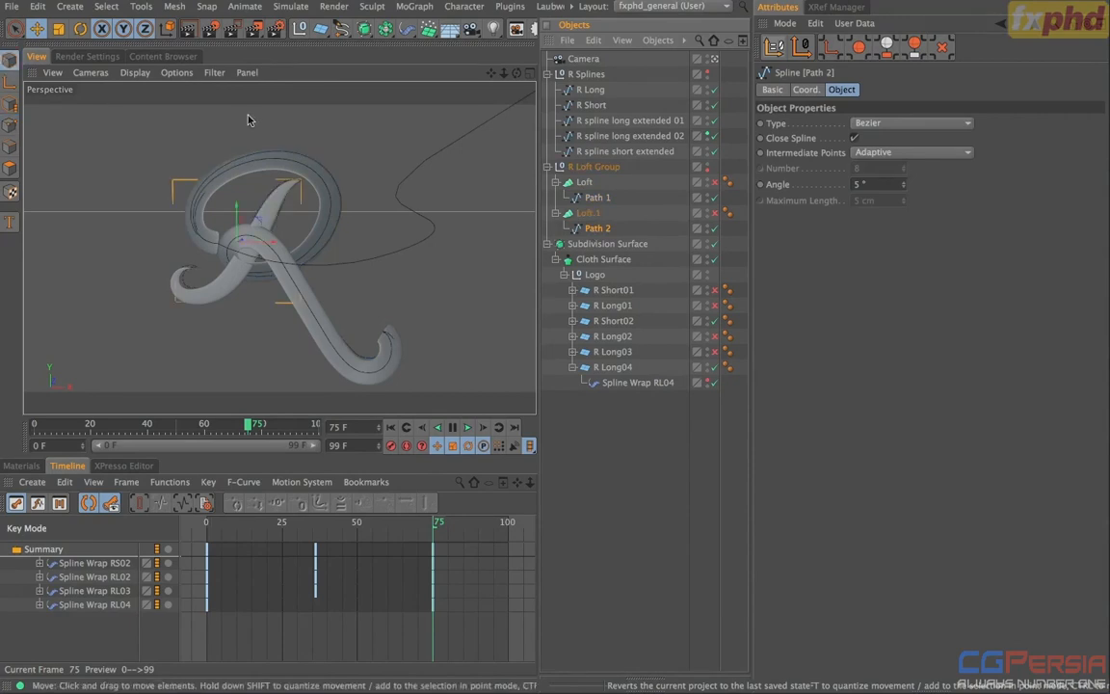
- In the front view, disable R Short02 and hide the Camera and R spline long extended 02 from the viewport
key("F4")
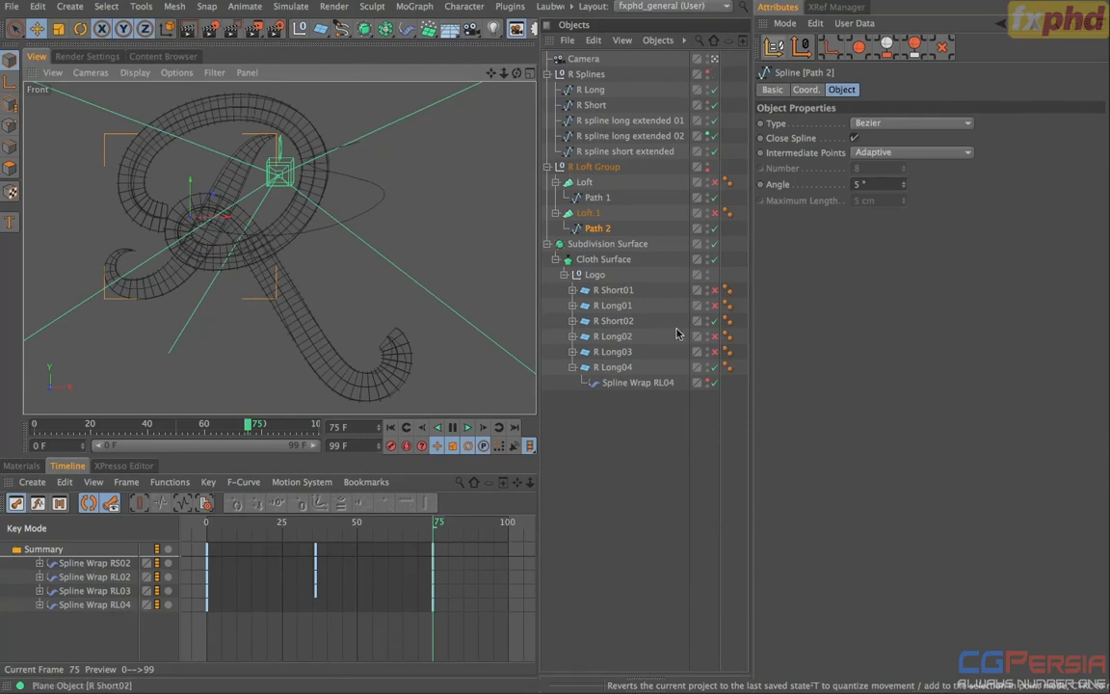
left_click(715, 322)
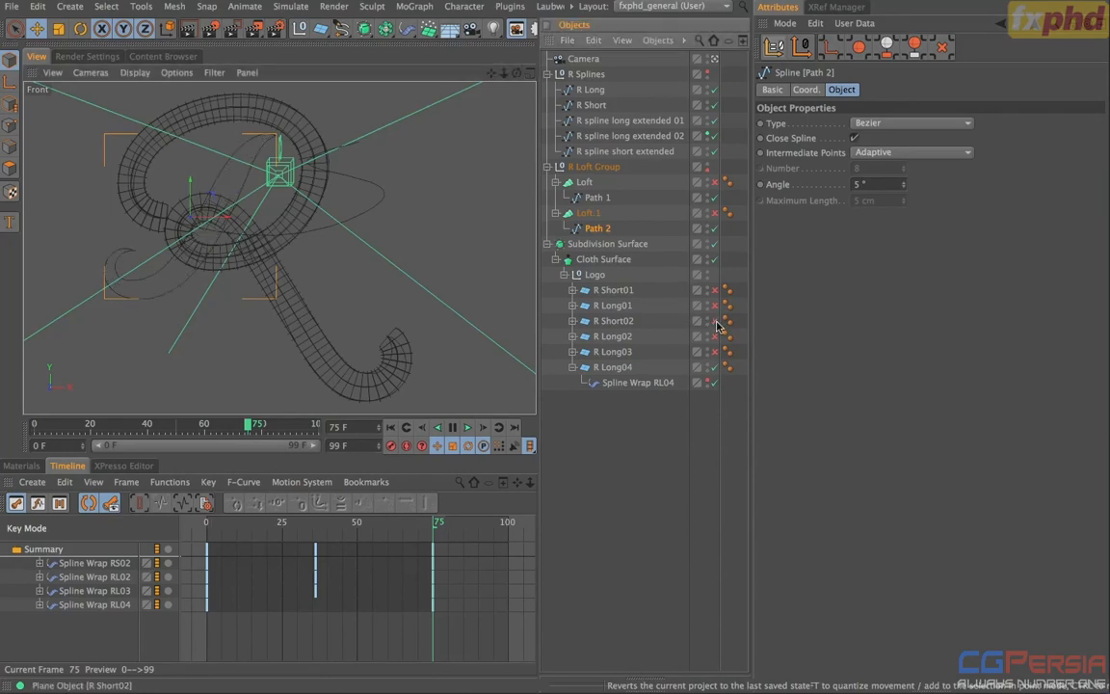
left_click(709, 60)
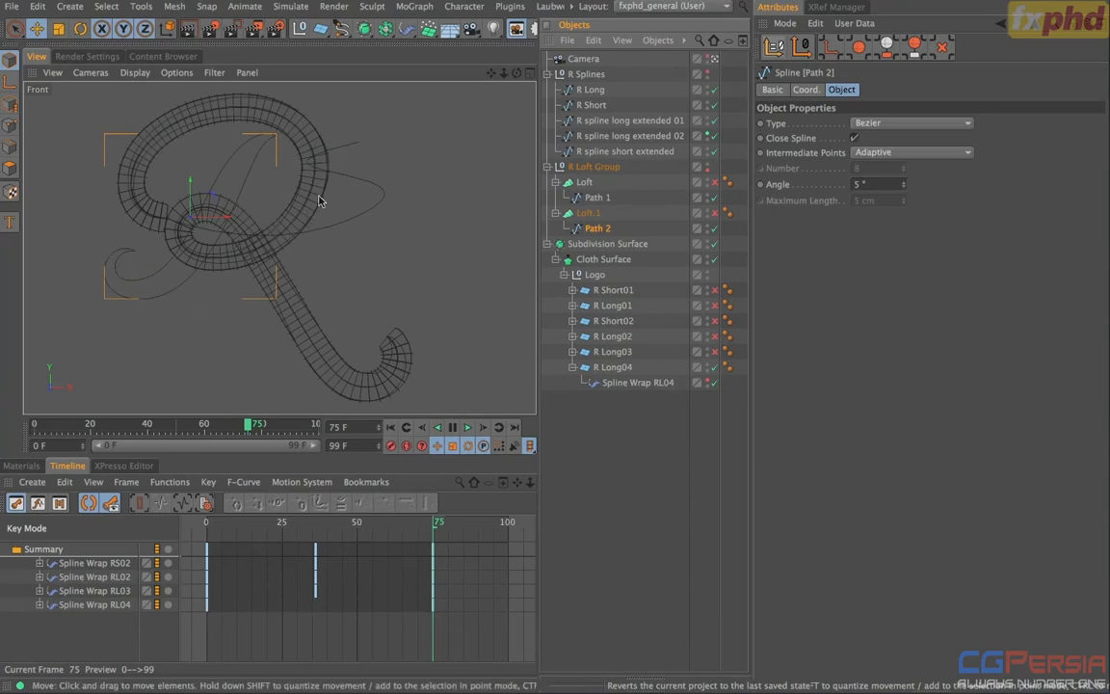
left_click(709, 135)
left_click(709, 135)
middle_click_drag(196, 177, 238, 177, "alt")
right_click_drag(238, 178, 250, 199, "alt")
middle_click_drag(250, 199, 200, 201, "alt")
right_click_drag(300, 225, 283, 280, "alt")
middle_click_drag(283, 285, 299, 277, "alt")
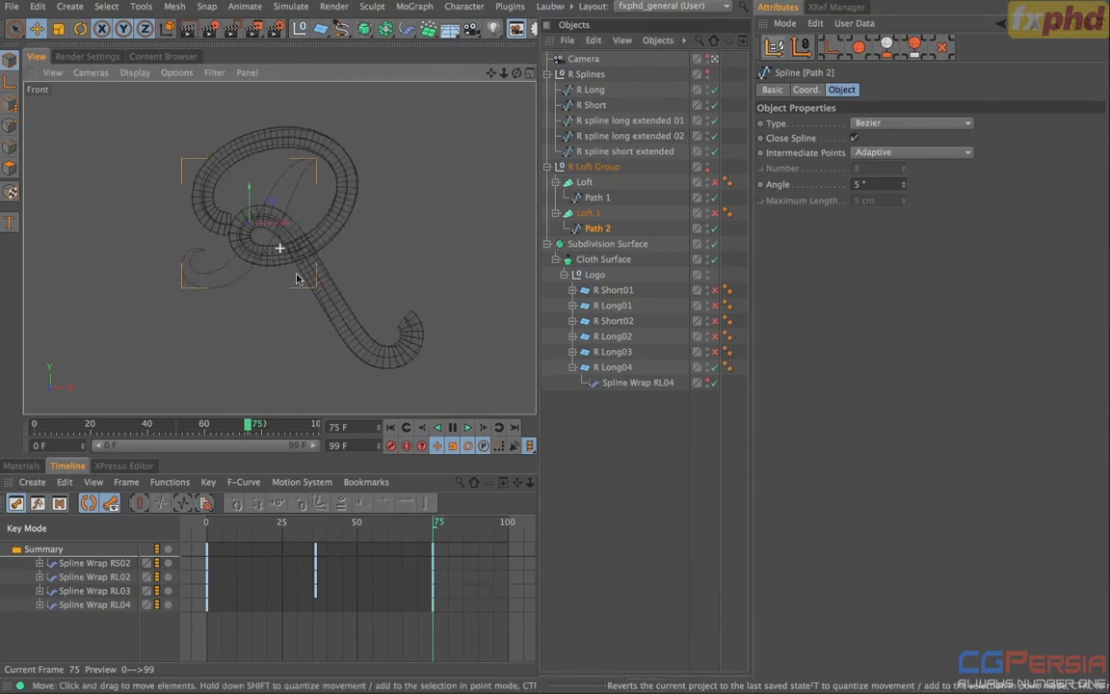
- Disable the Subdivision Surface and Cloth Surface and display R Long04's polygon edges as wireframe
left_click(613, 365)
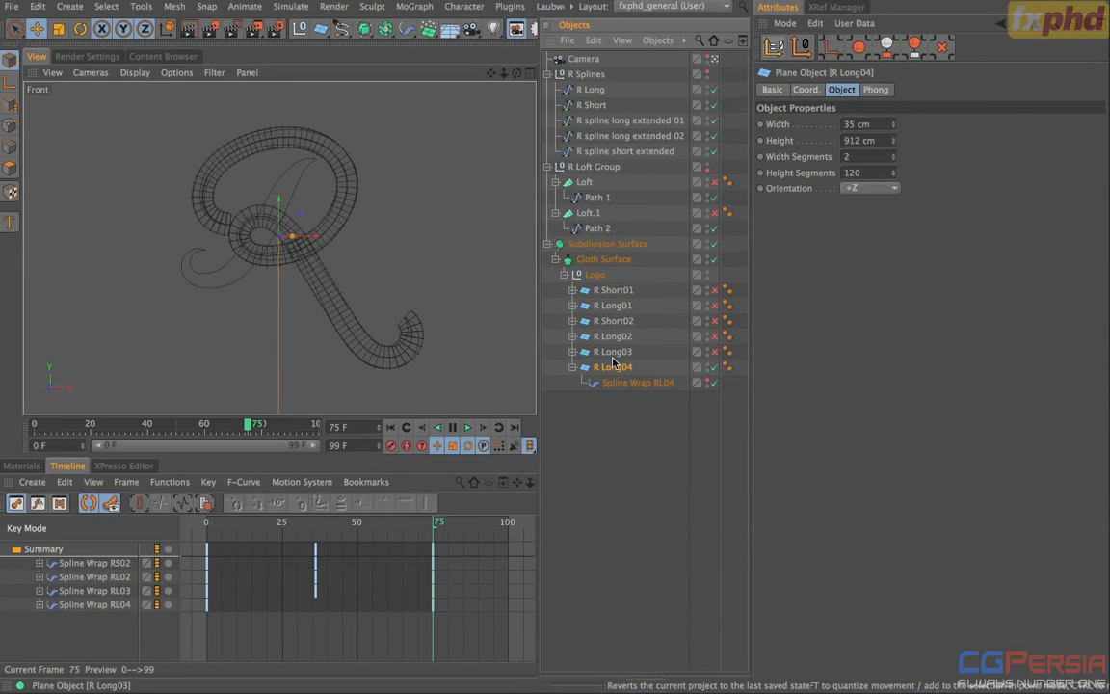
left_click(715, 244)
left_click(714, 260)
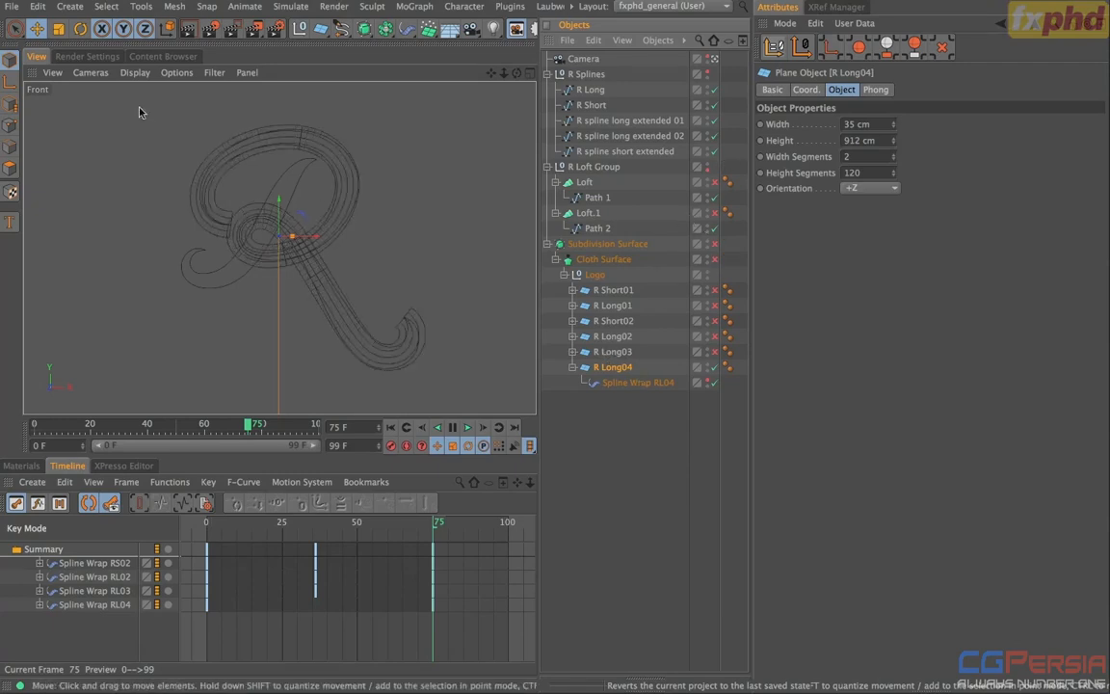
left_click(141, 76)
left_click(147, 209)
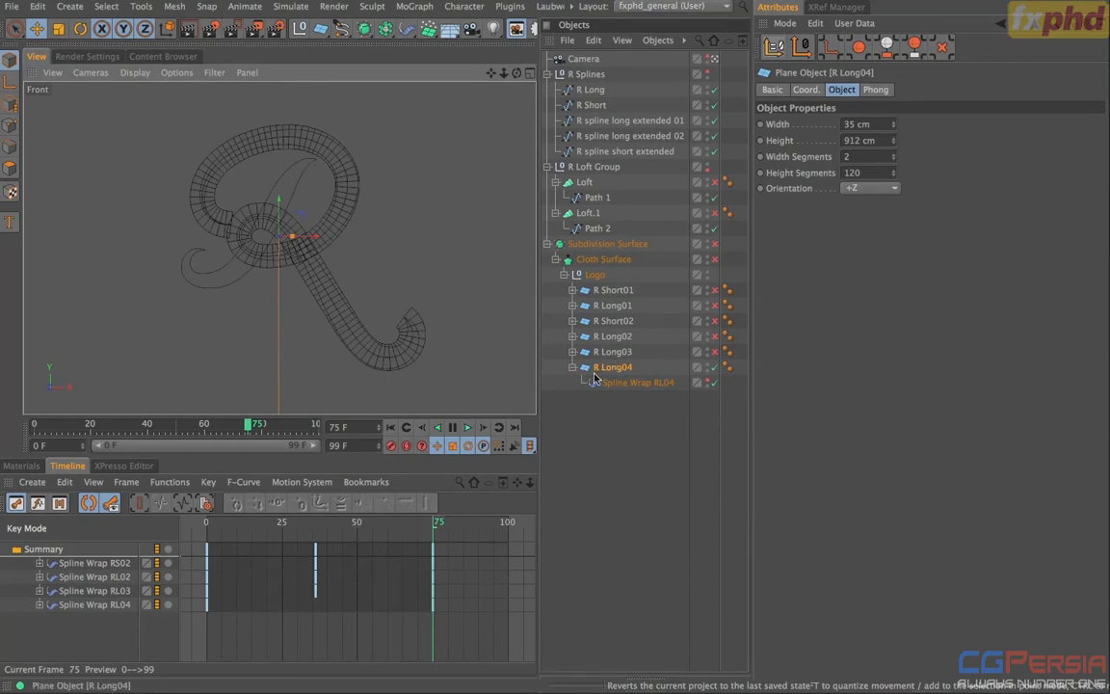
- Set R Long04's Height Segments to 60 and convert the plane to an editable polygon object
double_click(853, 172)
type("60")
key("Return")
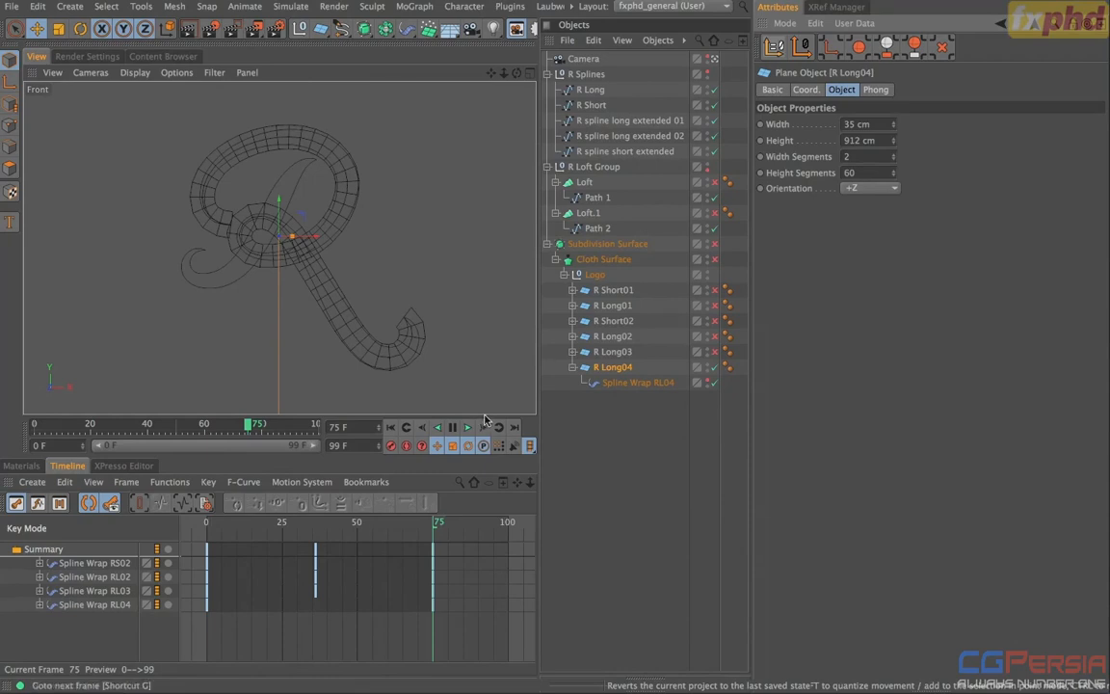
key("c")
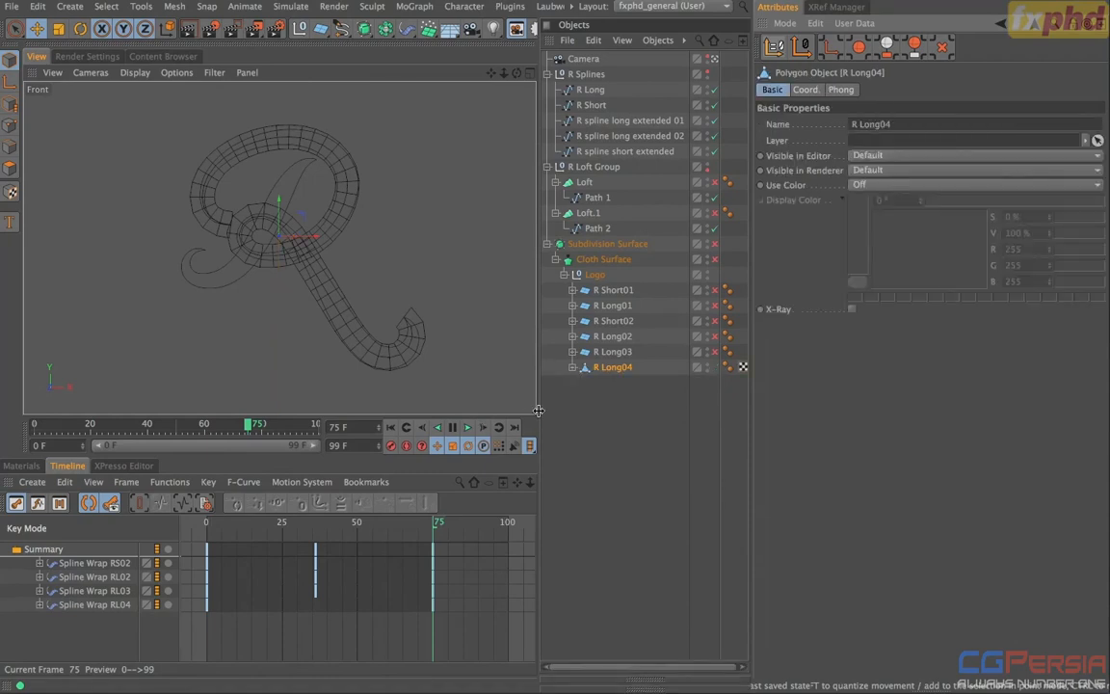
left_click(573, 368)
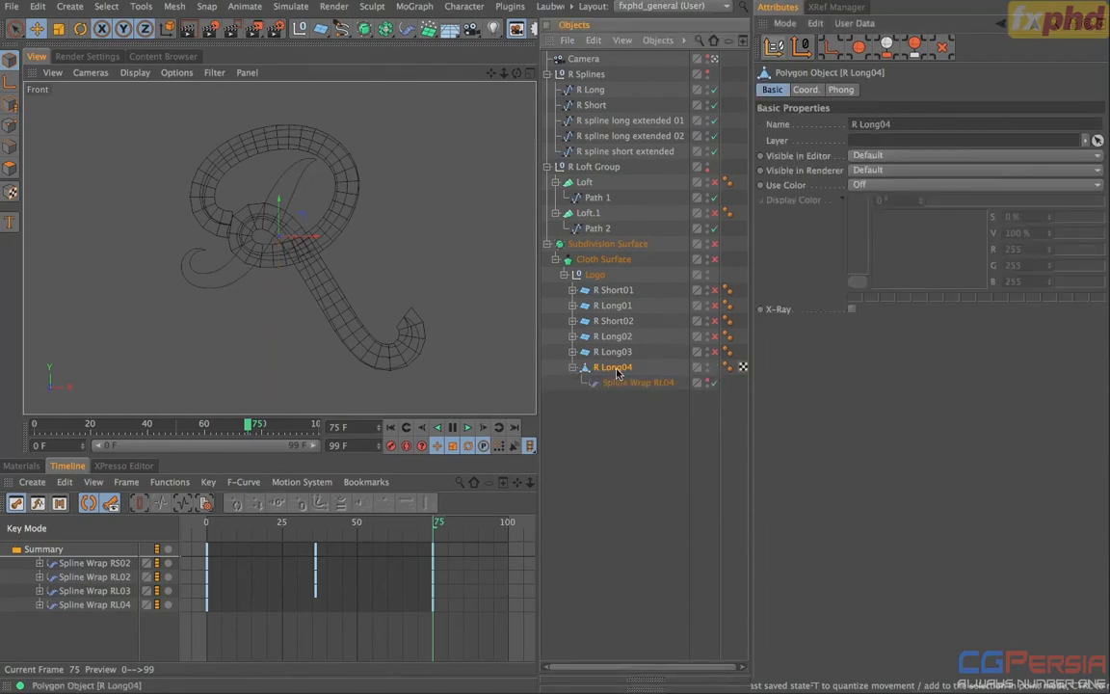
- Add a Pose Morph tag with Points mixing to R Long04 and switch to point editing
right_click(618, 373)
mouse_move(727, 136)
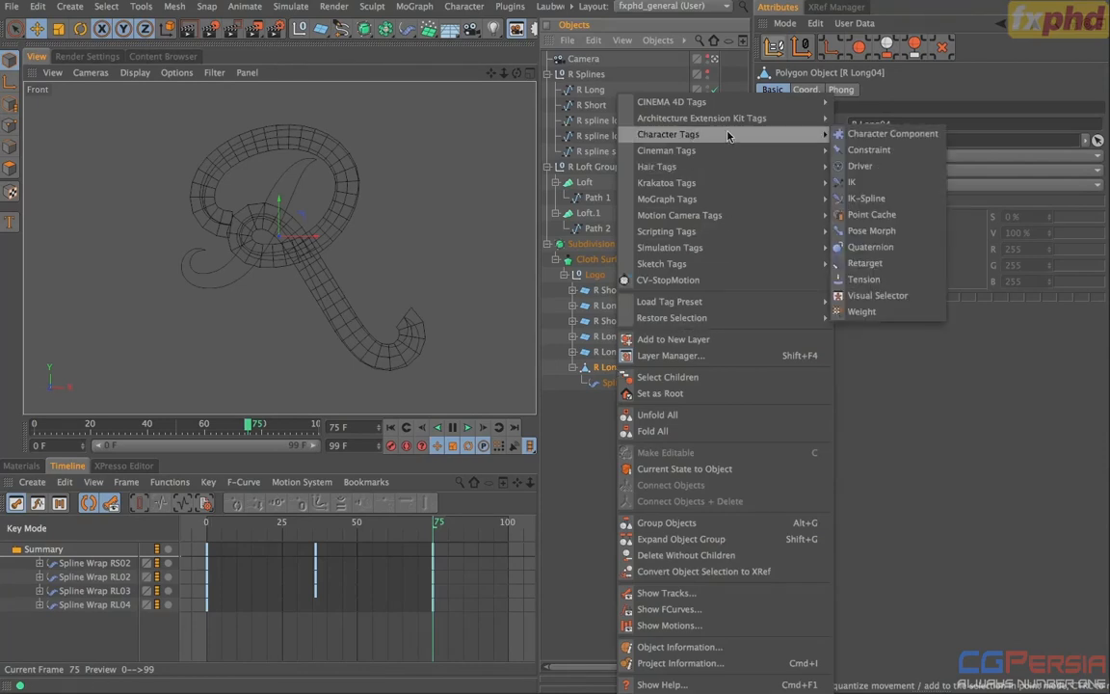
left_click(885, 231)
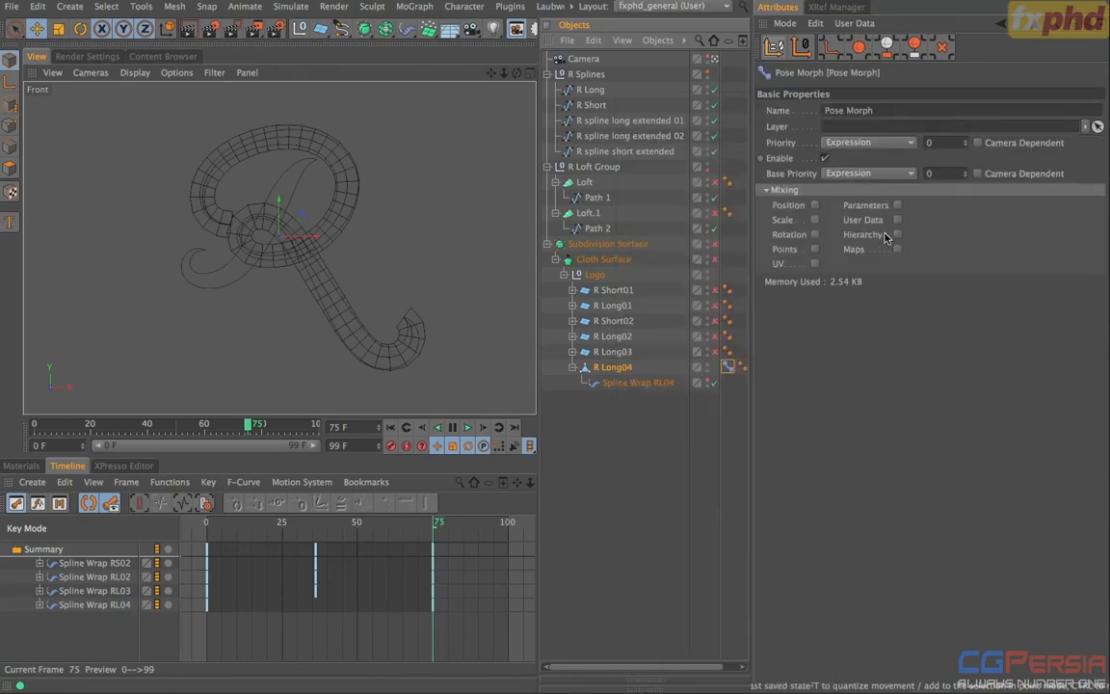
left_click(815, 249)
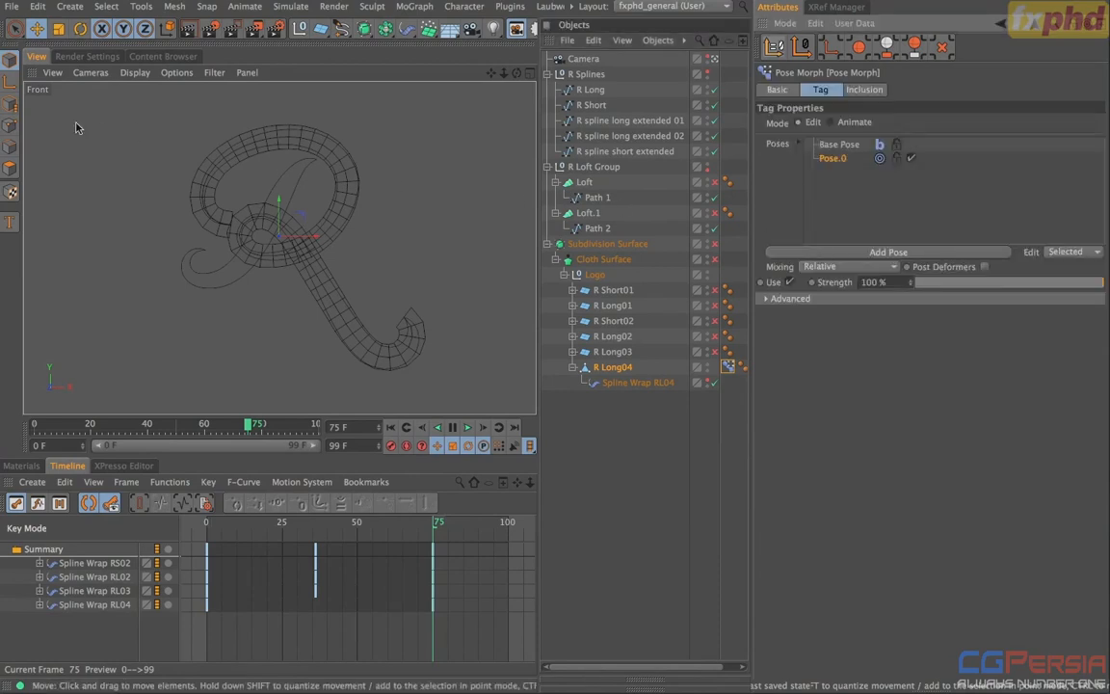
left_click(8, 122)
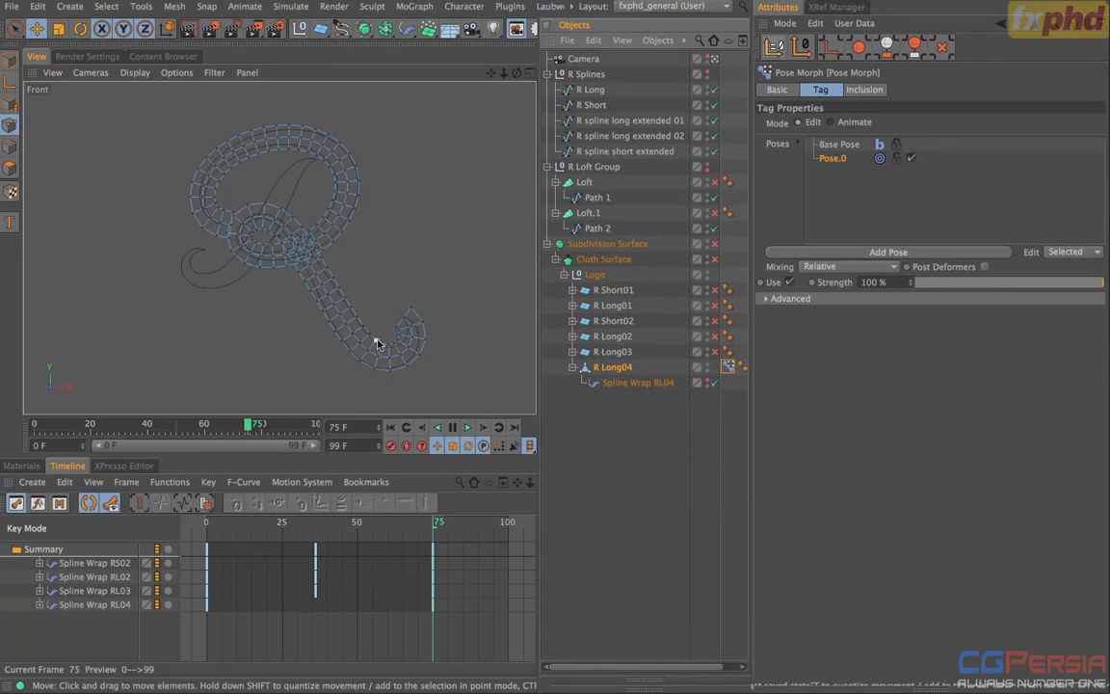
- Turn off Deformed Editing in the front viewport's display settings
key("shift+v")
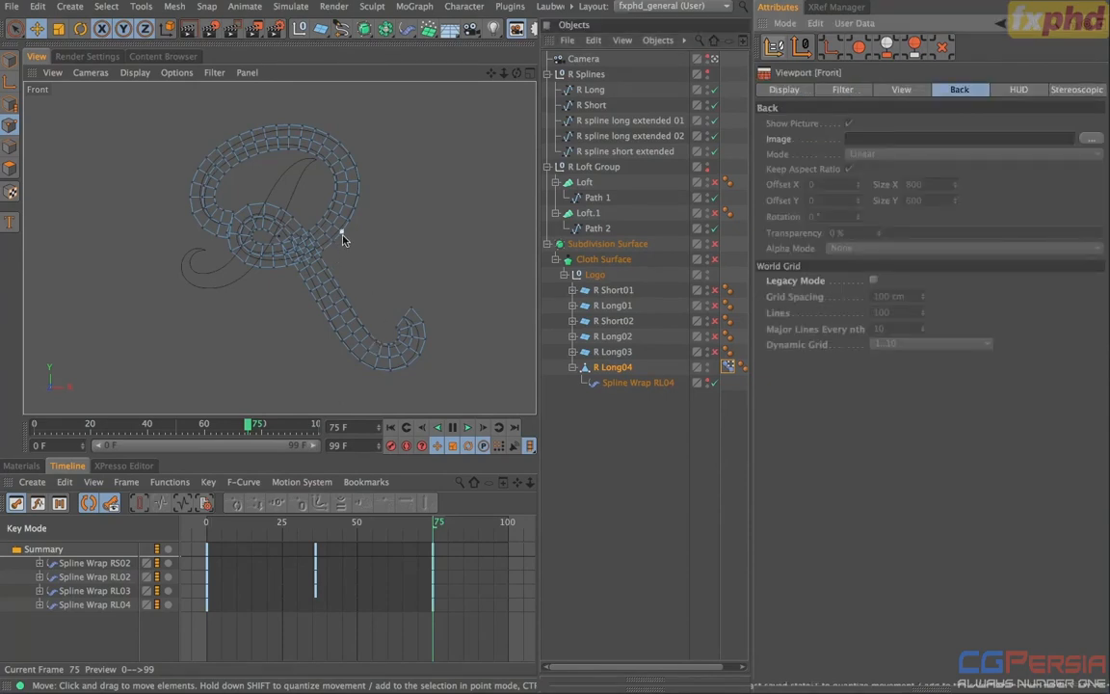
left_click(784, 90)
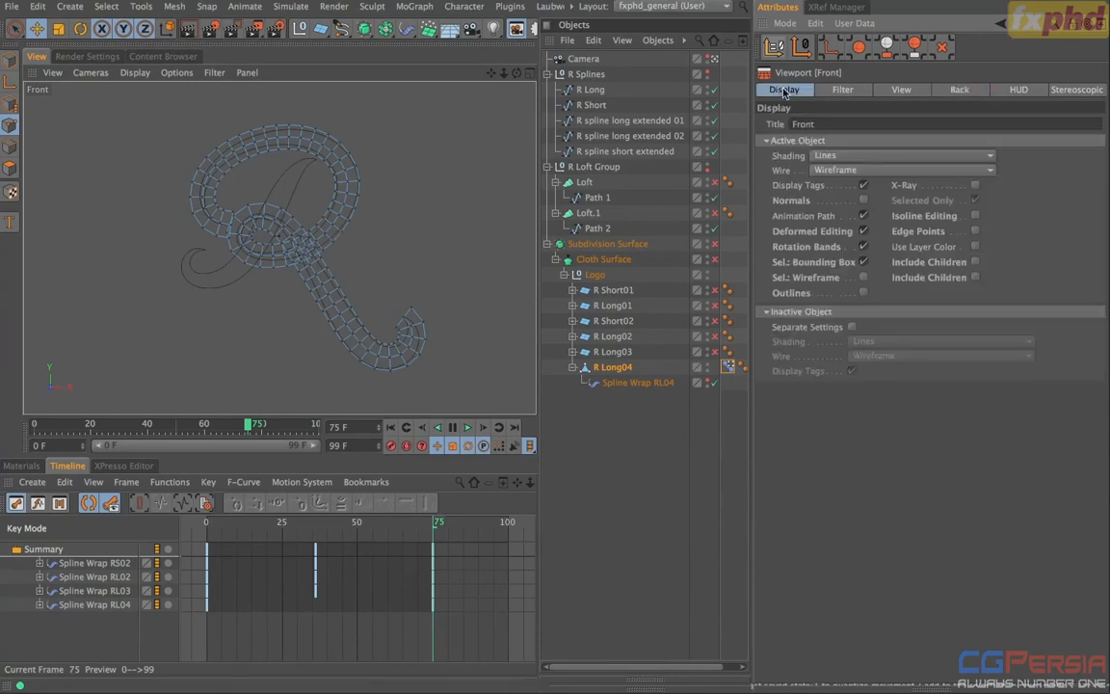
left_click(814, 231)
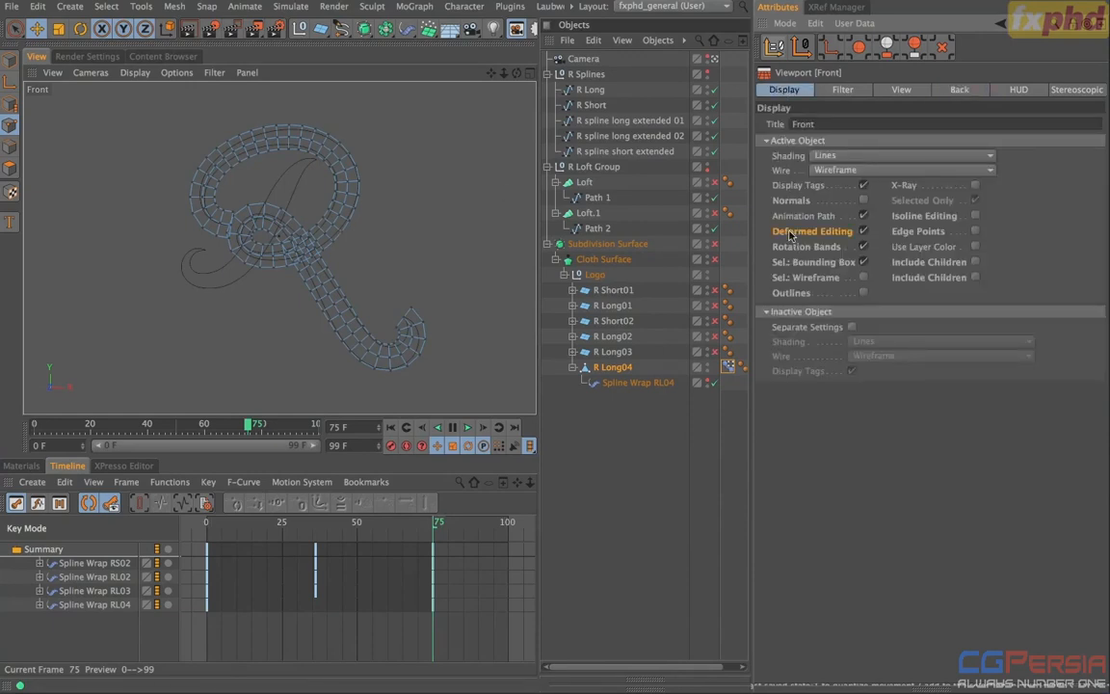
left_click(863, 232)
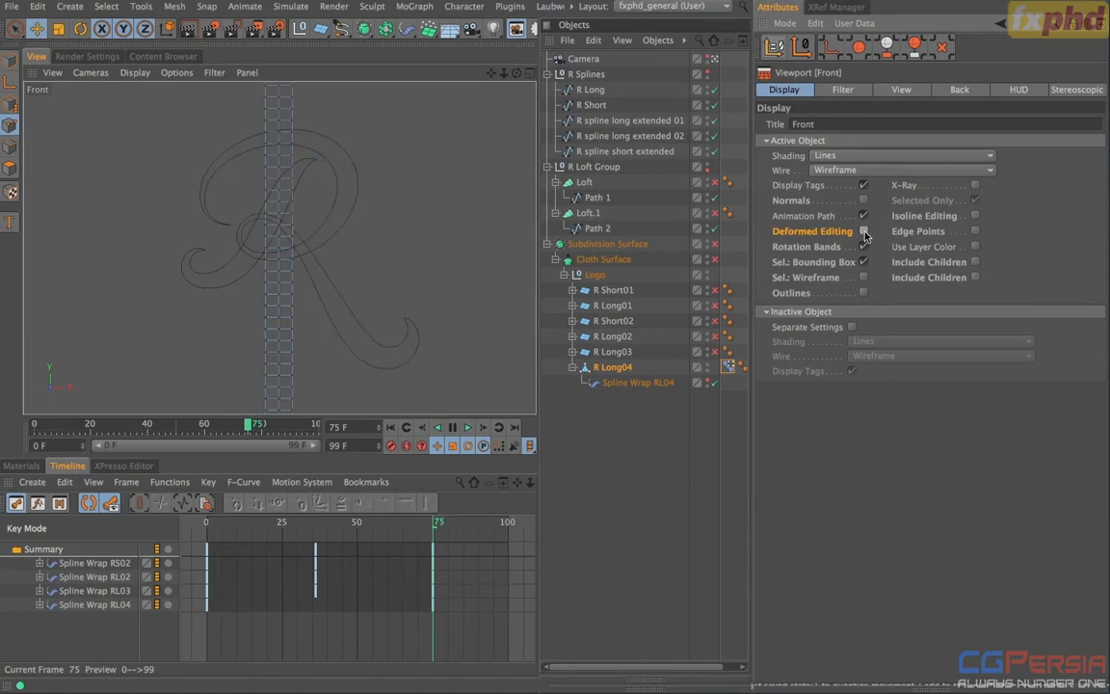
- Examine the undeformed R Long04 strip against the R outline, and turn Deformed Editing back on
middle_click_drag(324, 221, 324, 161, "alt")
right_click_drag(324, 172, 238, 176, "alt")
middle_click_drag(273, 125, 233, 248, "alt")
right_click_drag(233, 248, 308, 246, "alt")
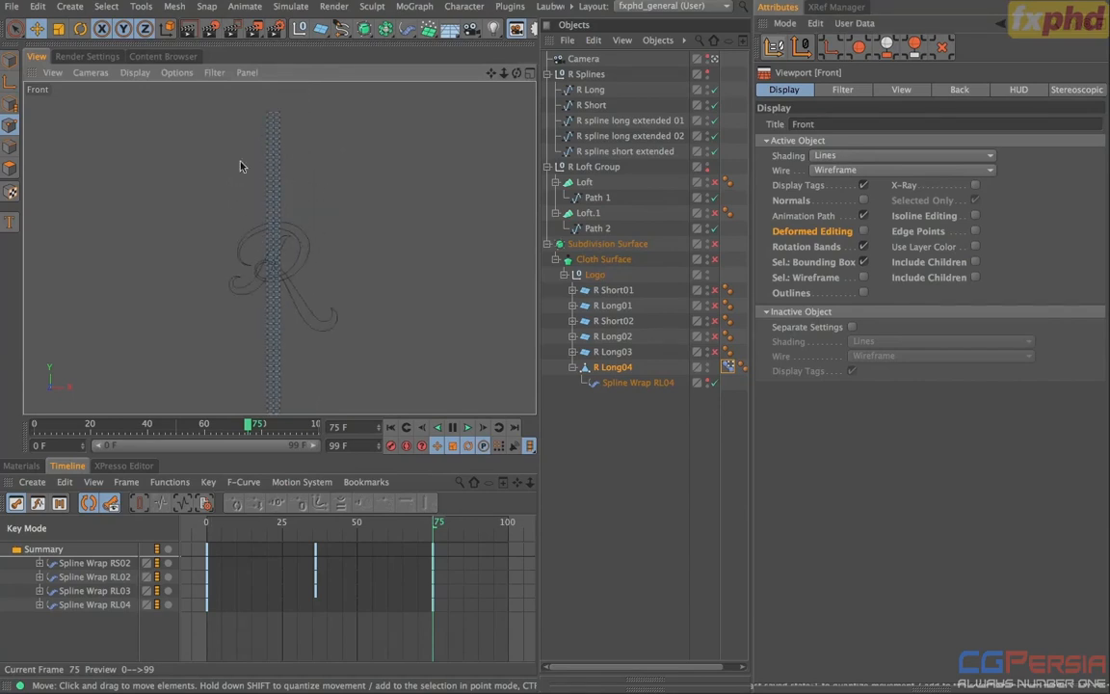
right_click_drag(235, 230, 307, 217, "alt")
middle_click_drag(360, 212, 215, 258, "alt")
right_click_drag(245, 254, 218, 265, "alt")
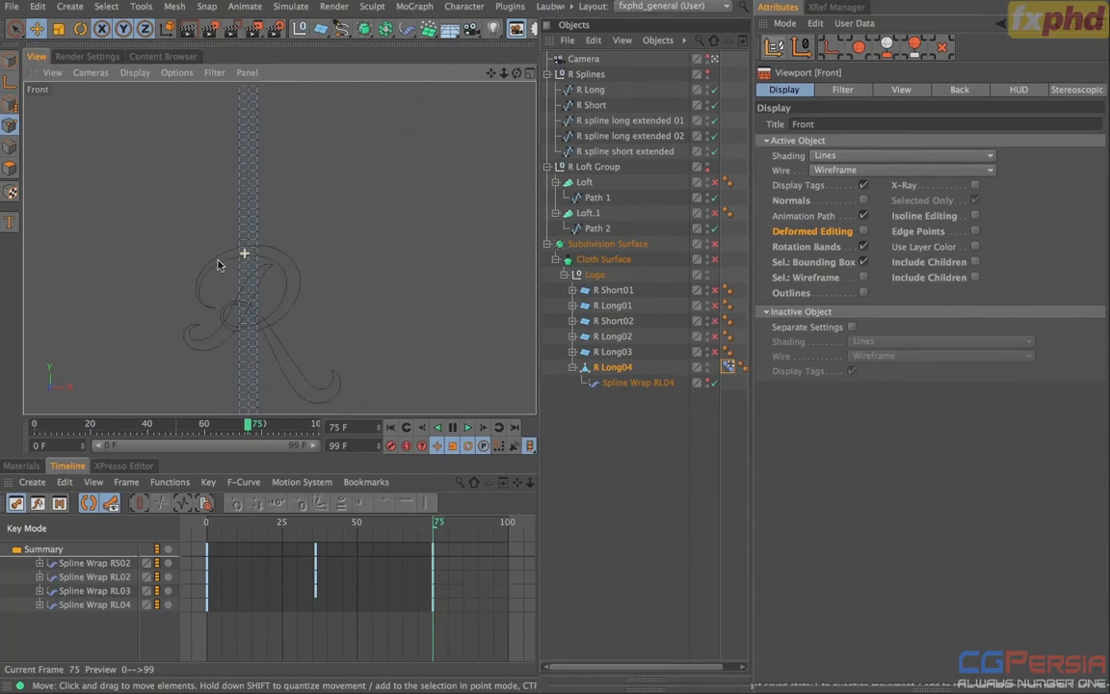
middle_click_drag(288, 217, 302, 260, "alt")
right_click_drag(303, 258, 217, 271, "alt")
middle_click_drag(278, 320, 279, 248, "alt")
right_click_drag(279, 248, 259, 225, "alt")
middle_click_drag(258, 225, 248, 243, "alt")
left_click(863, 231)
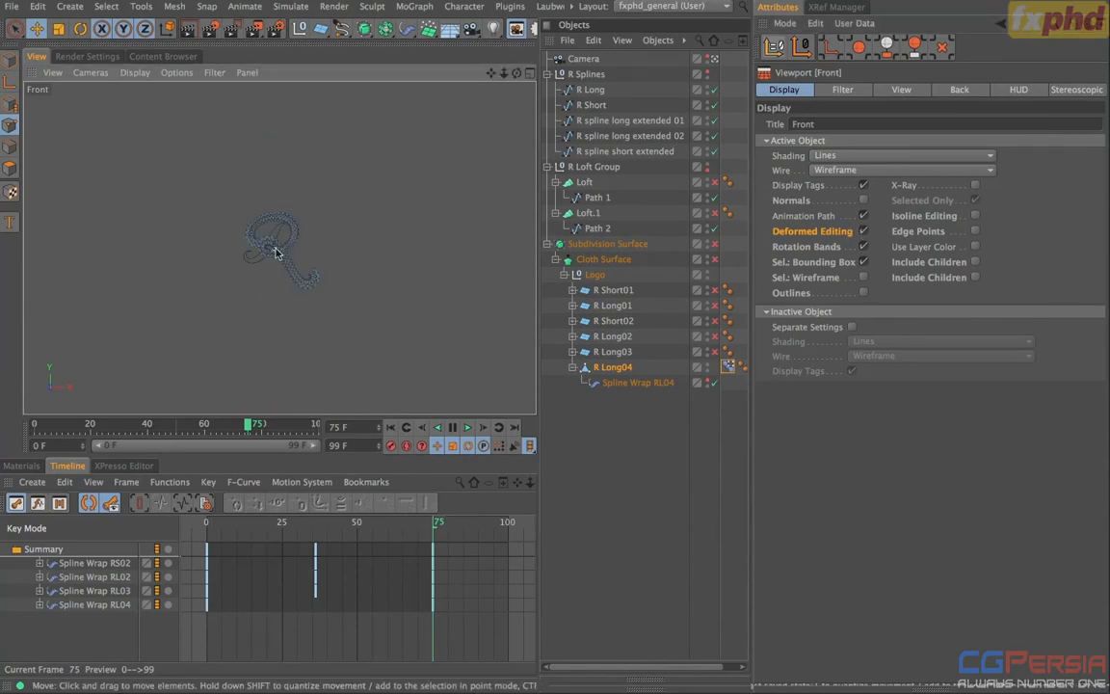
- Frame the deformed R ribbon and rename the Pose Morph tag's Pose.0 to "R Pose"
right_click_drag(282, 243, 395, 244, "alt")
middle_click_drag(359, 296, 321, 269, "alt")
right_click_drag(295, 254, 322, 257, "alt")
middle_click_drag(307, 250, 314, 257, "alt")
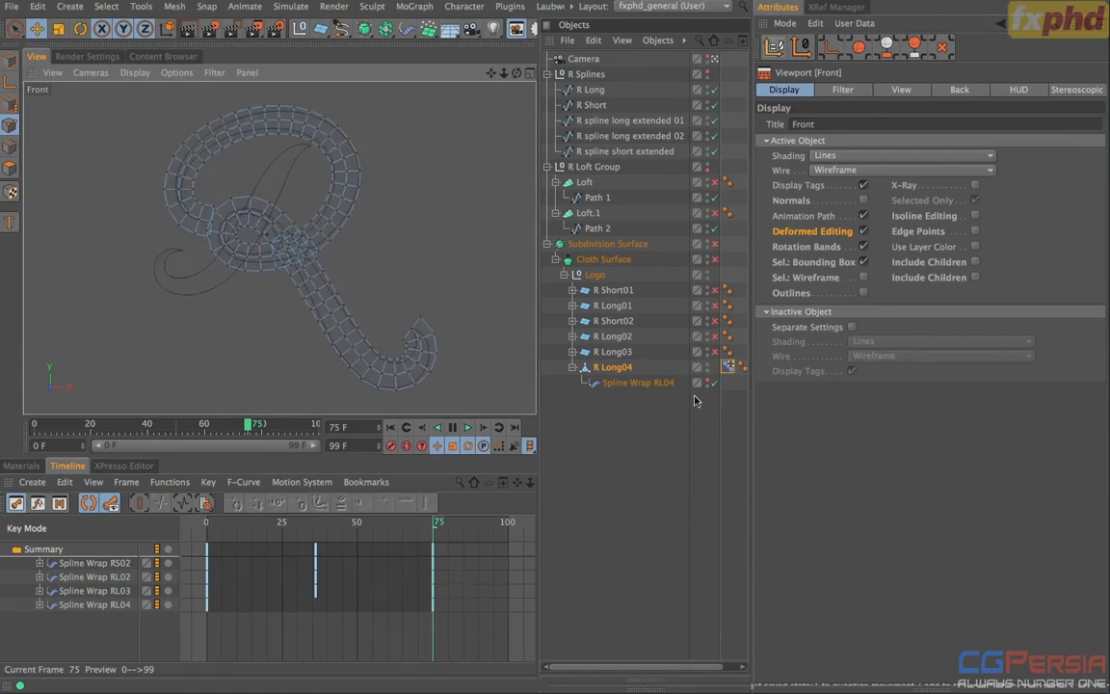
left_click(727, 369)
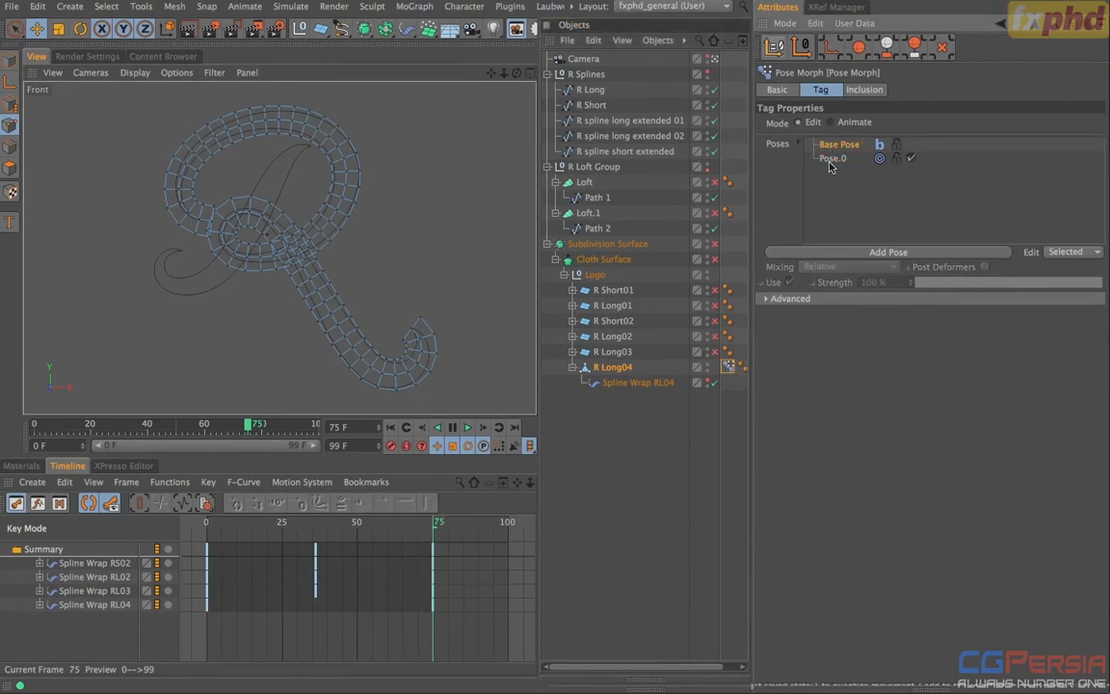
left_click(832, 158)
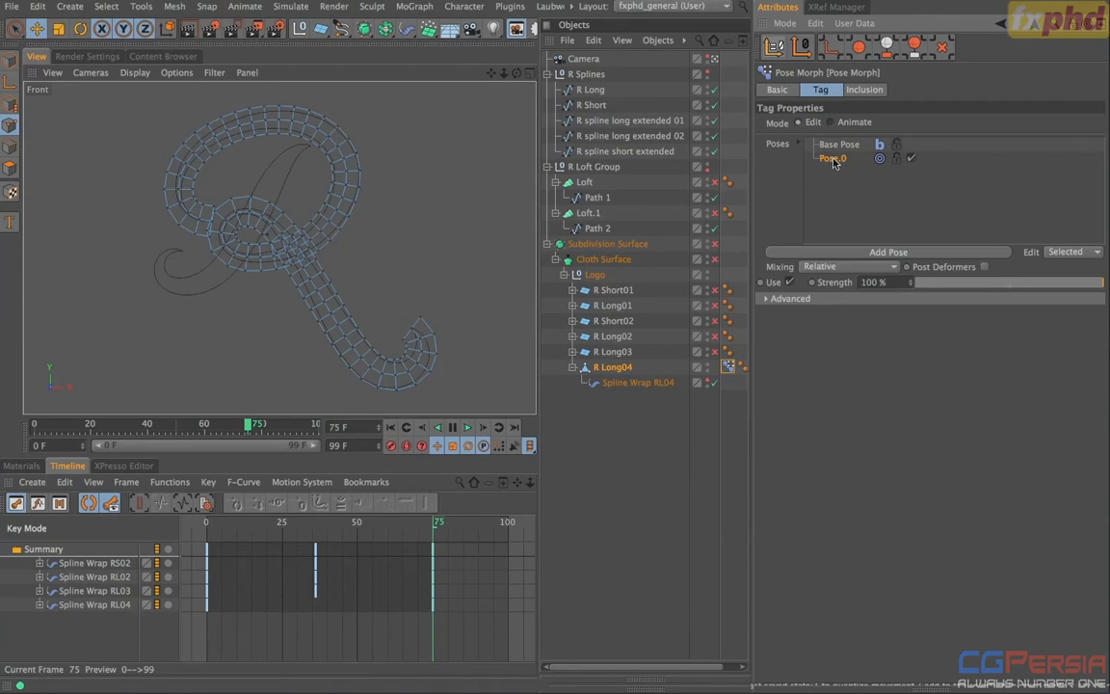
double_click(833, 160)
type("R F")
type("ose")
key("Return")
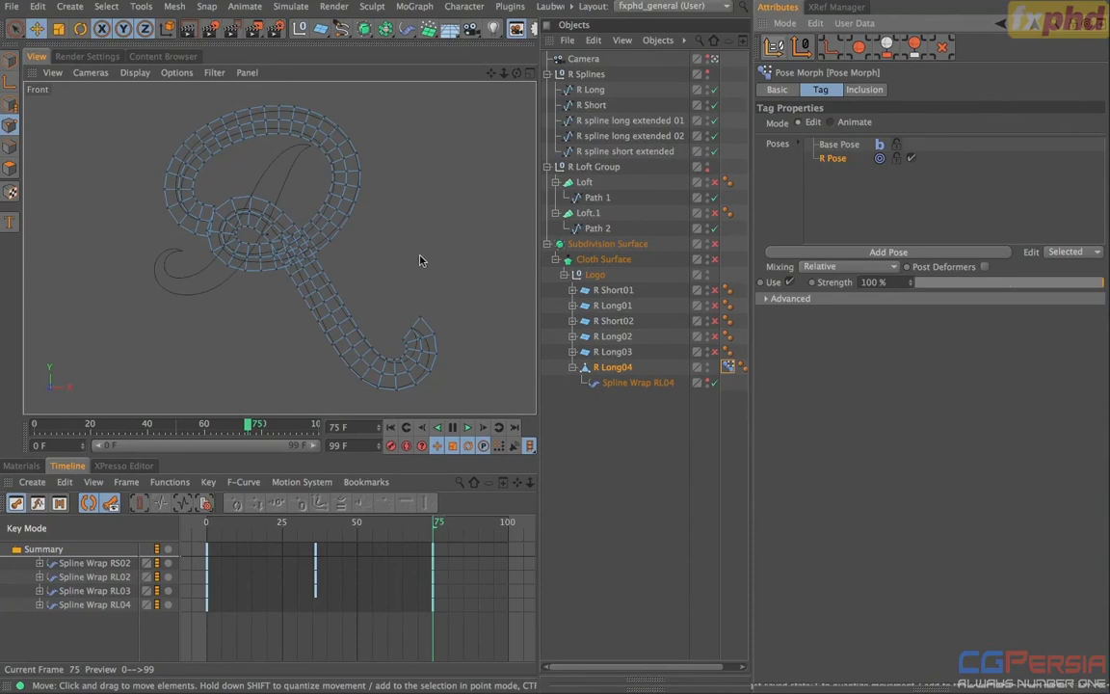
- Try moving points of the deformed R Long04 ribbon in R Pose, and undo the edit
left_click_drag(344, 307, 433, 277)
key("super+z")
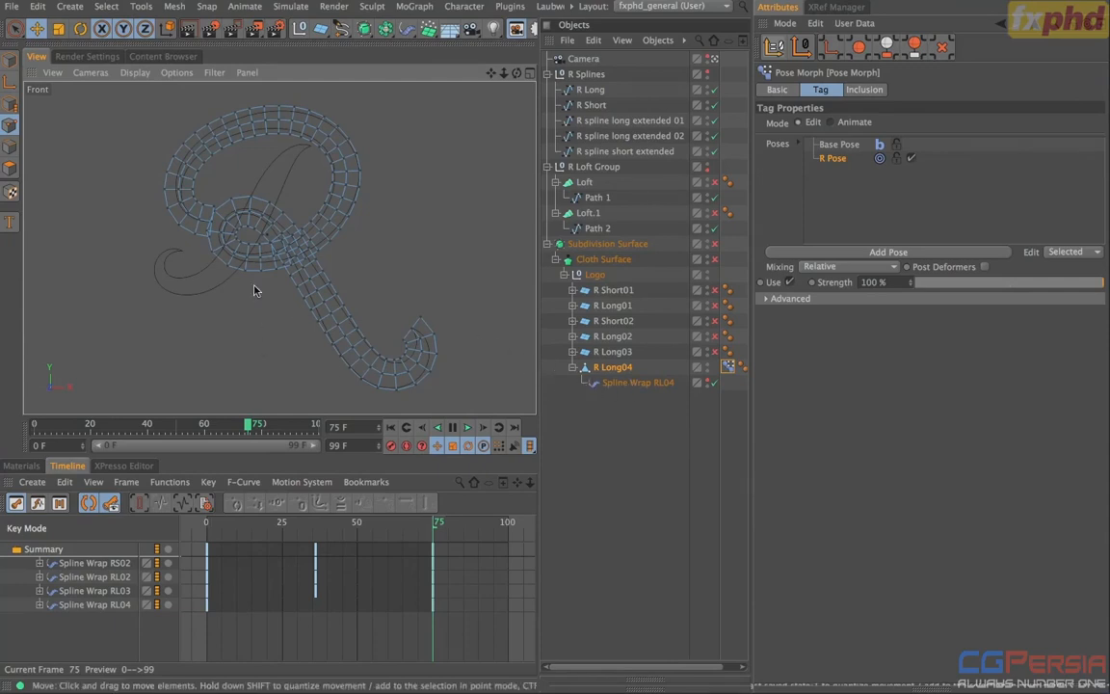
- Enable Fix Bounding Box on Spline Wrap RL04, and reopen R Long04's Pose Morph tag with R Pose active
left_click(622, 384)
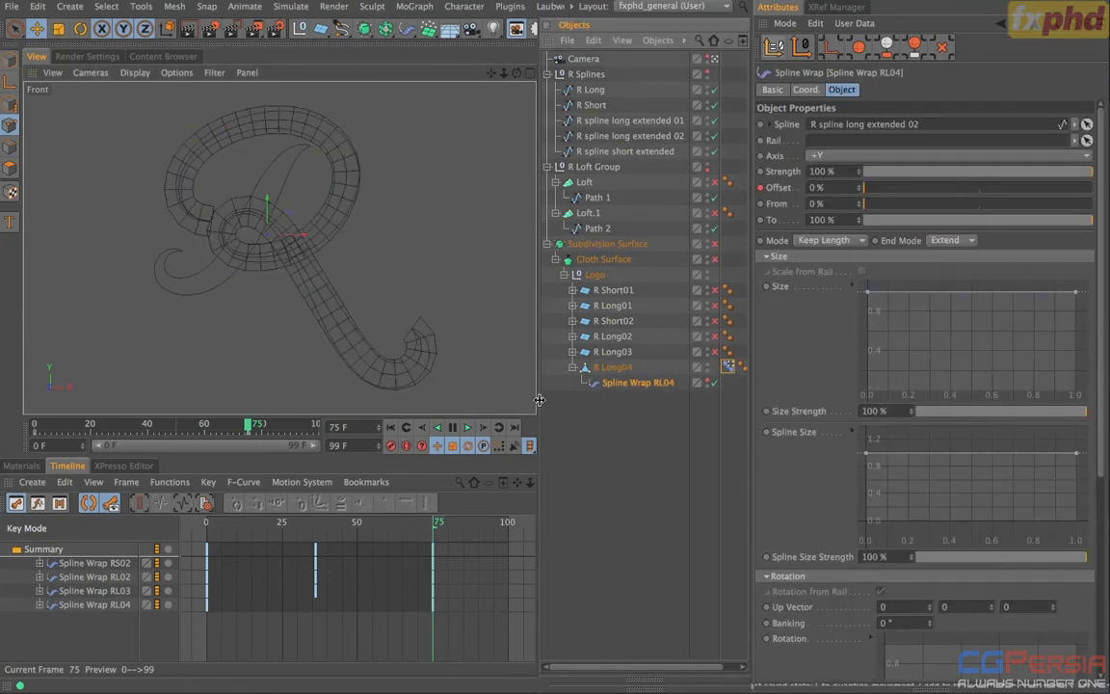
scroll(1099, 227, "down", 6)
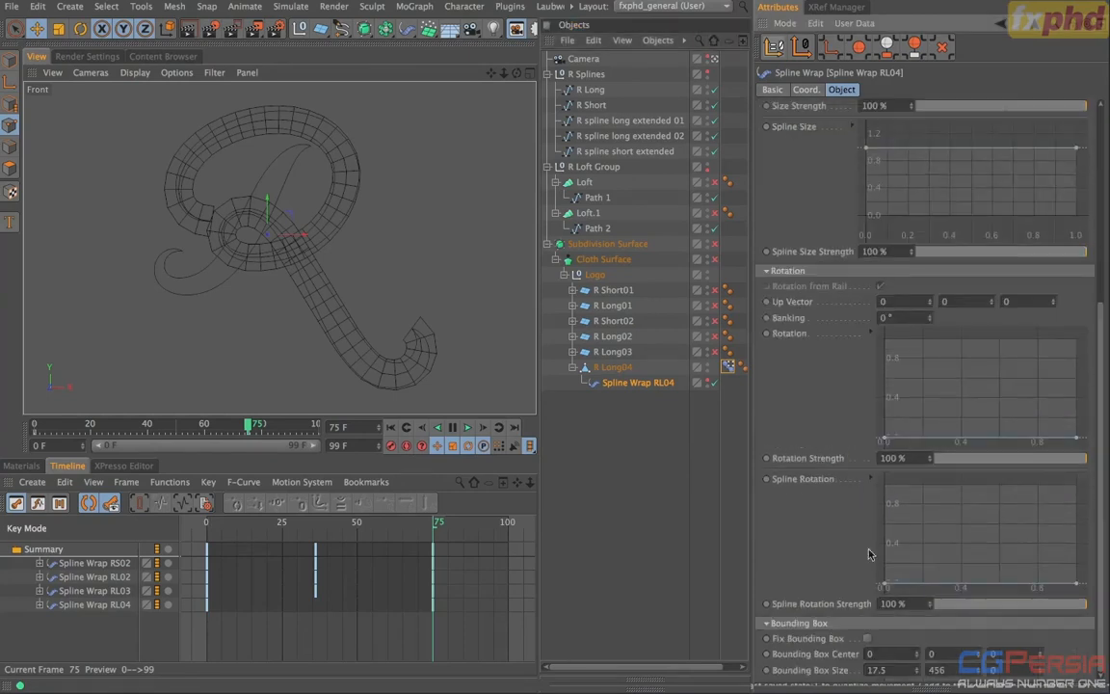
scroll(786, 629, "up", 1)
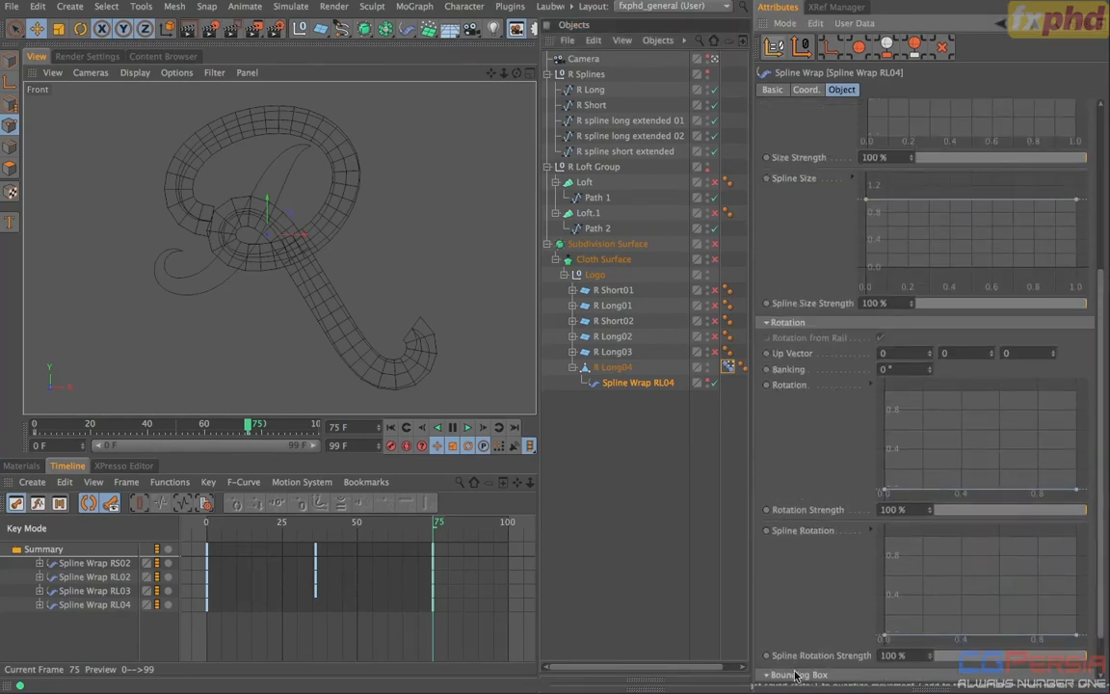
scroll(1104, 556, "down", 1)
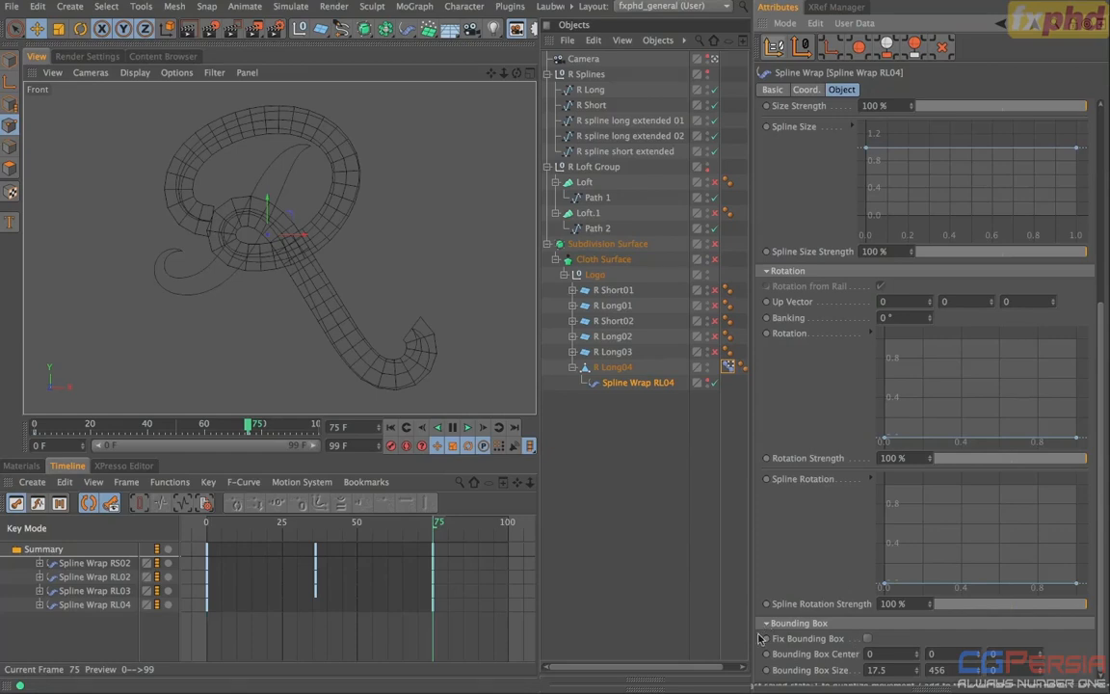
left_click(792, 641)
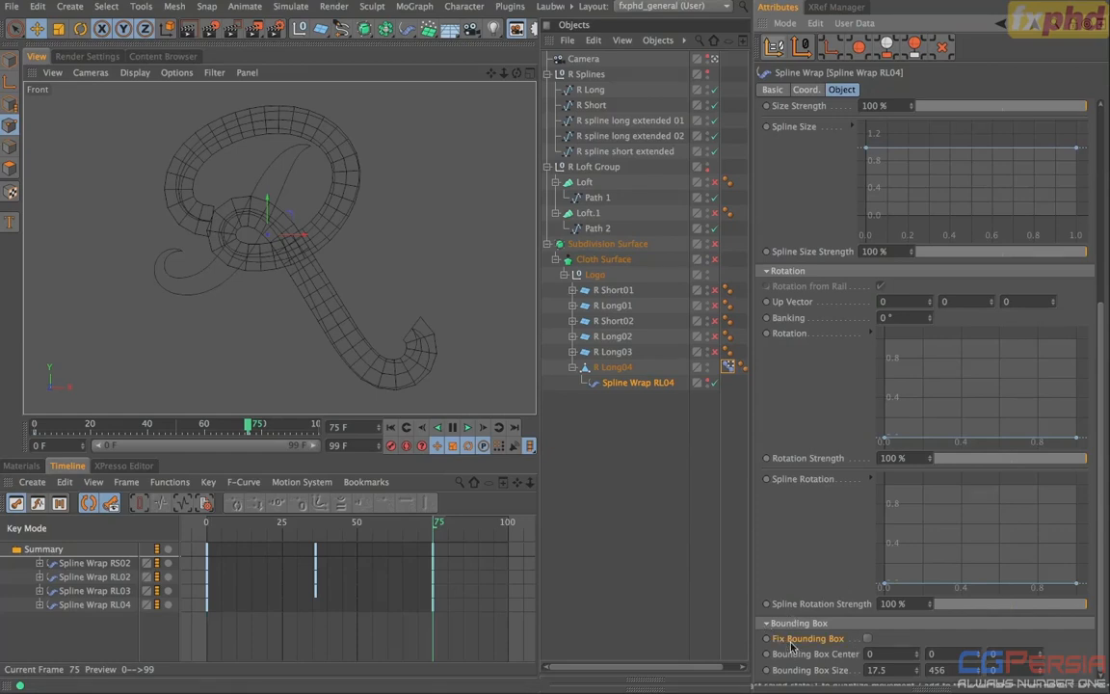
left_click(867, 639)
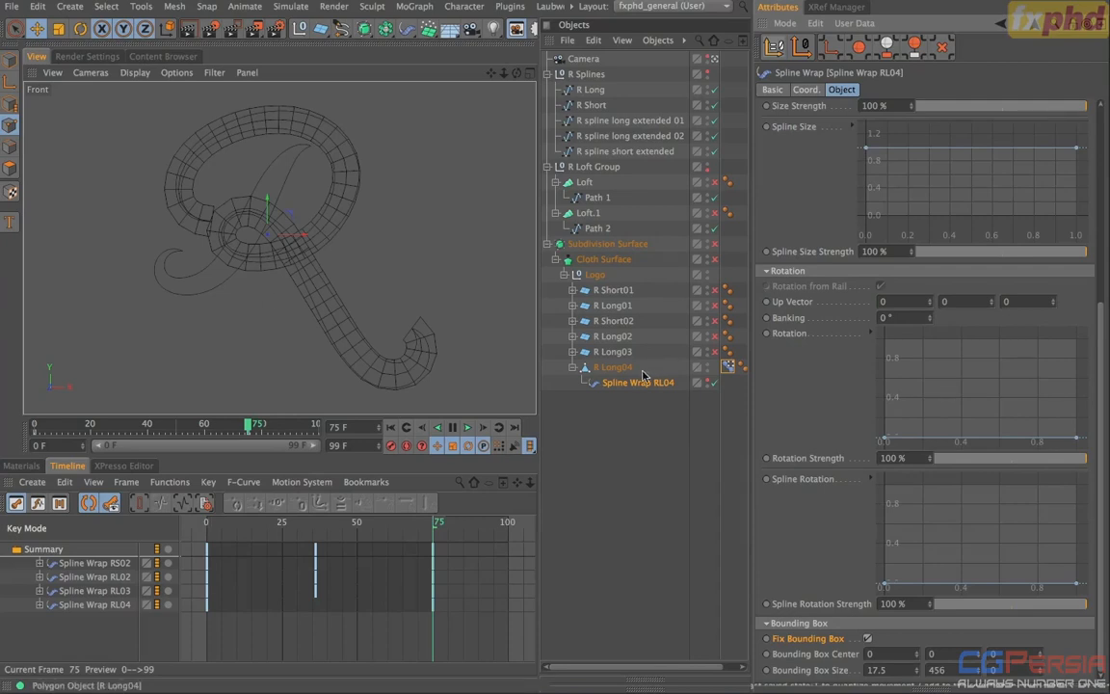
left_click(731, 369)
left_click(728, 368)
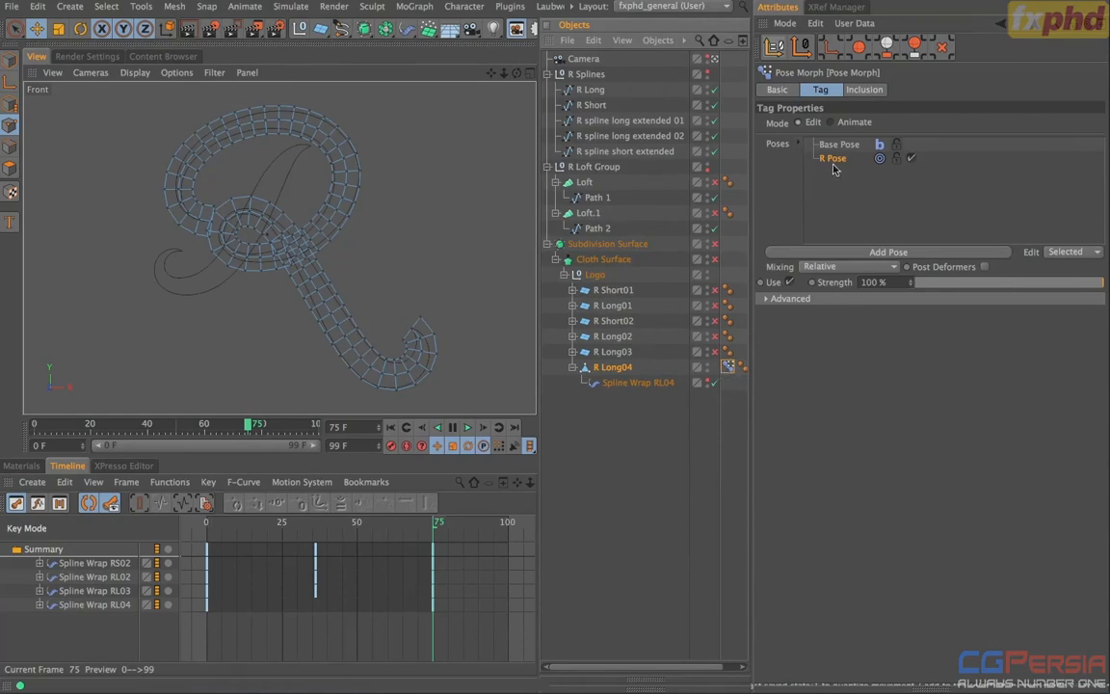
- Try moving points on the lower stroke of the R Long04 ribbon with the fixed bounding box, and undo the edit
left_click(371, 302)
left_click_drag(374, 324, 424, 204)
key("super+z")
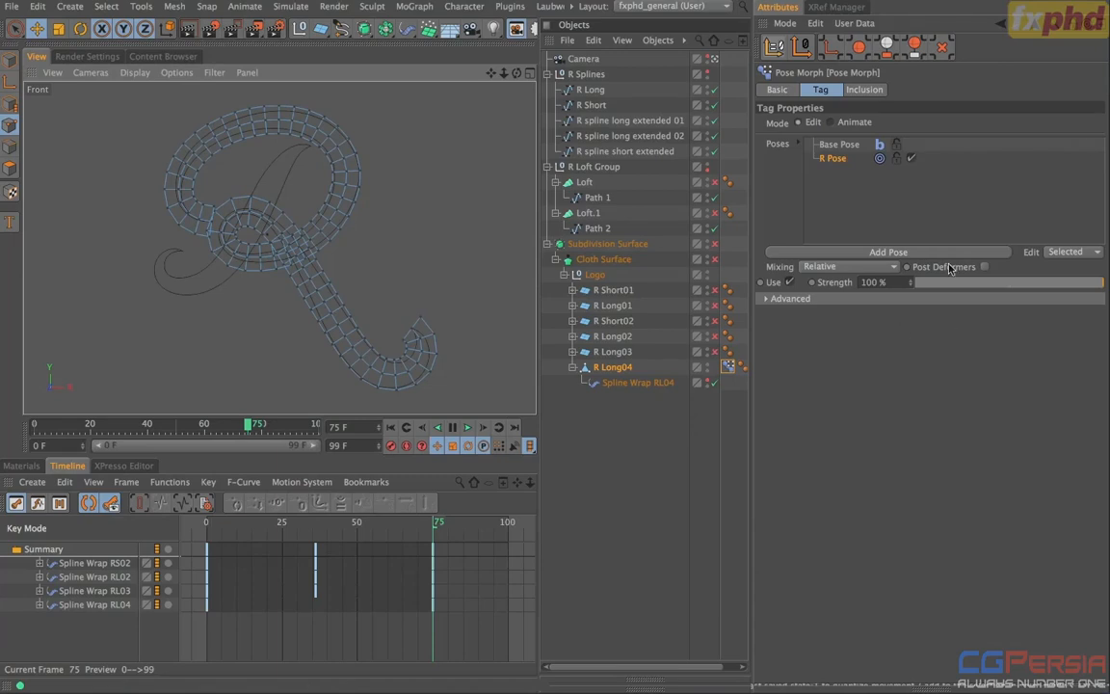
- Set the Pose Morph tag's Mixing to Correctional and enable Post Deformers
left_click(825, 267)
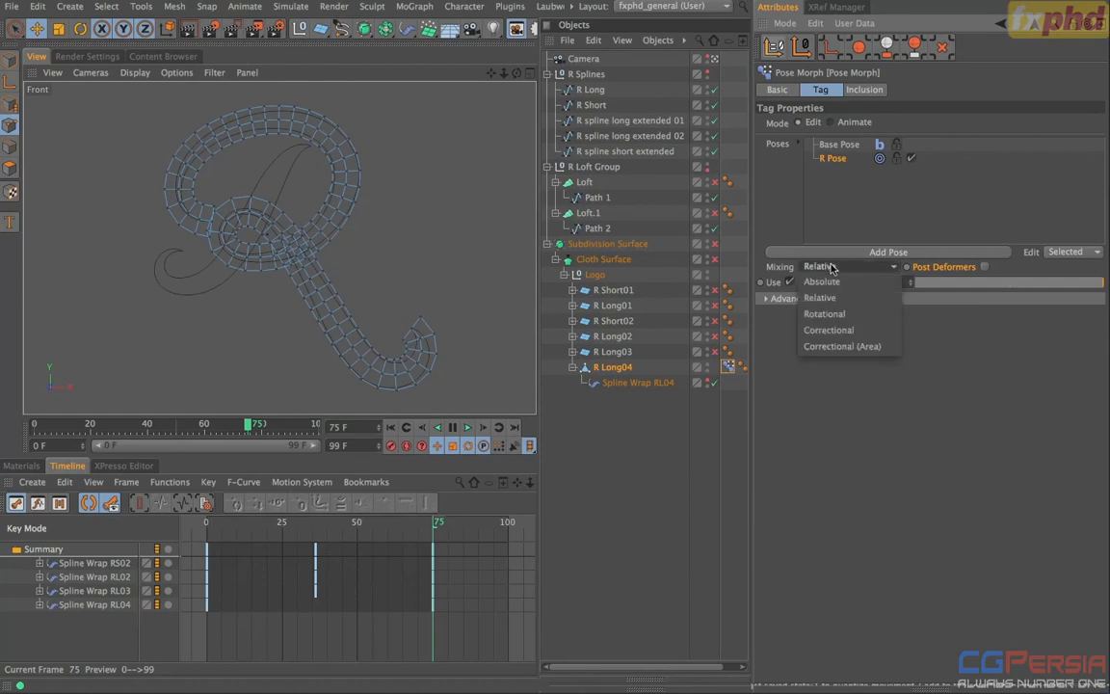
left_click(835, 331)
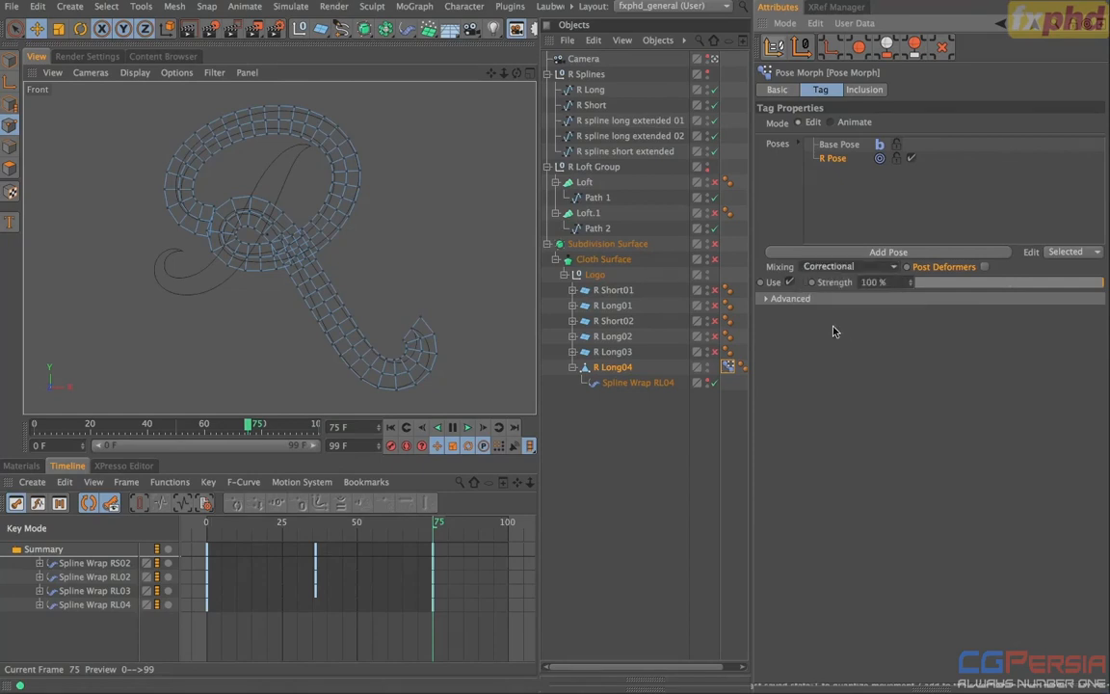
left_click(984, 267)
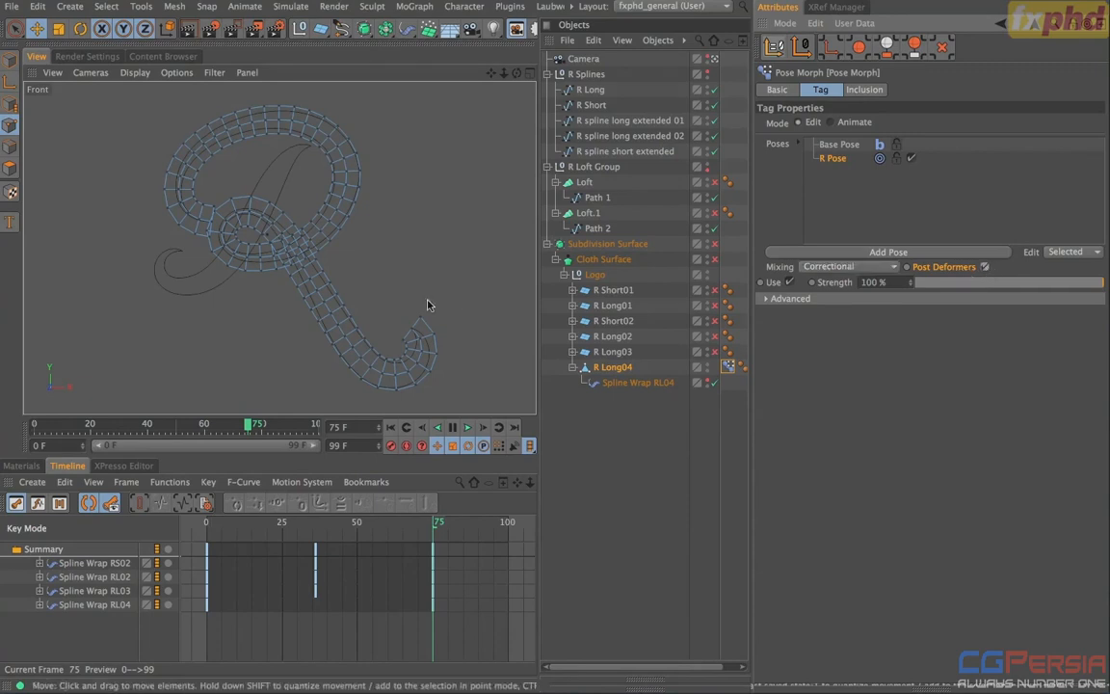
- Test moving R Long04 points with Correctional mixing and Post Deformers, and undo the edit
left_click_drag(369, 321, 380, 254)
left_click_drag(309, 310, 432, 243)
key("ctrl+z")
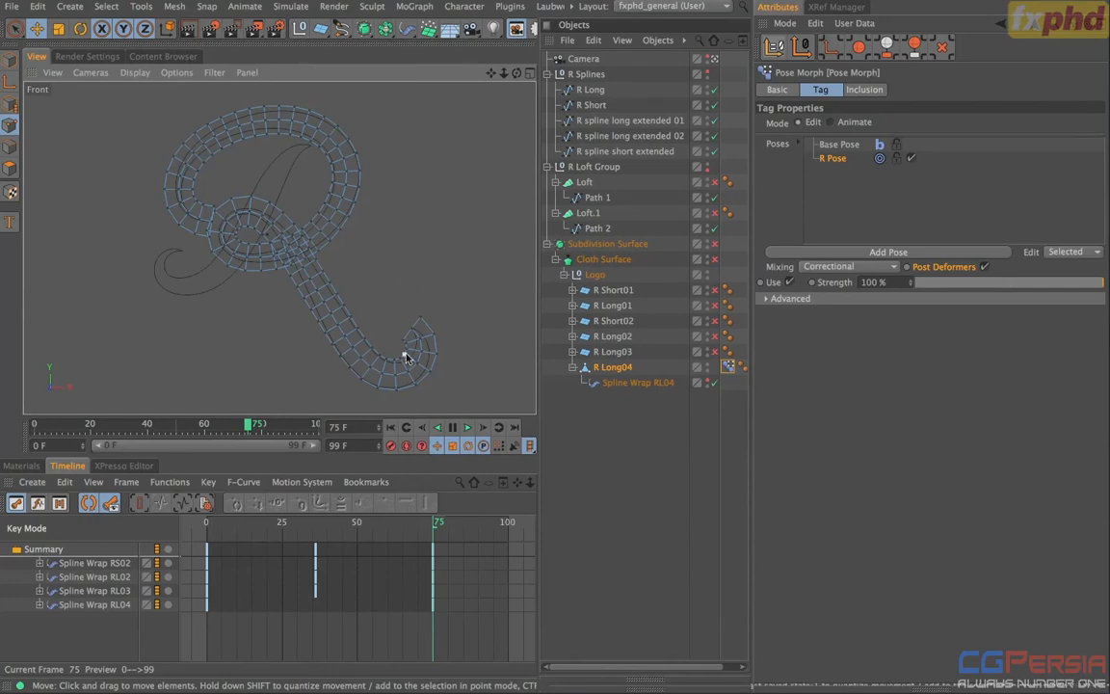
- Examine the ribbon's curled tail against the logo outline, and check the Path 1 and Path 2 splines in R Loft Group
scroll(391, 358, "up", 10)
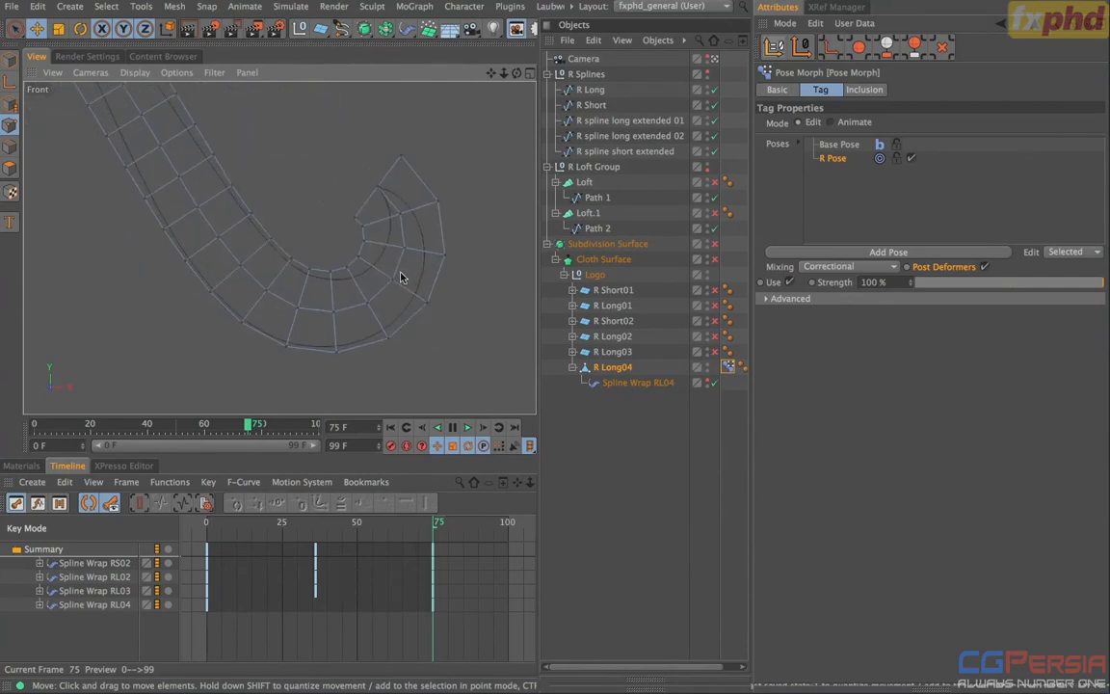
left_click(616, 290)
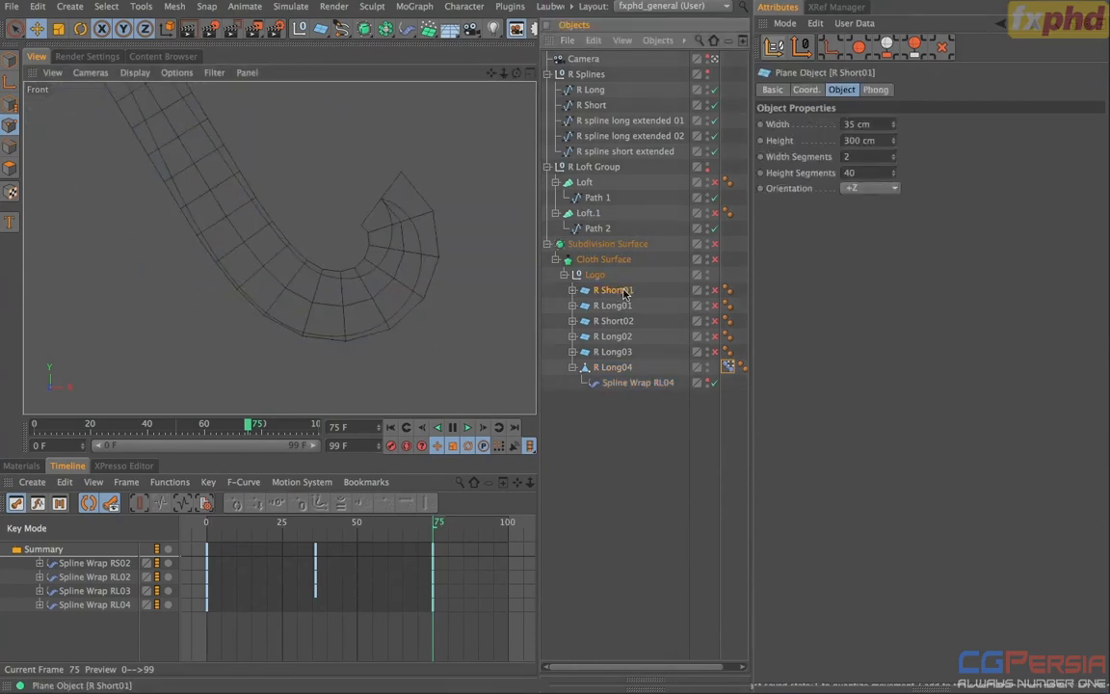
left_click(572, 290)
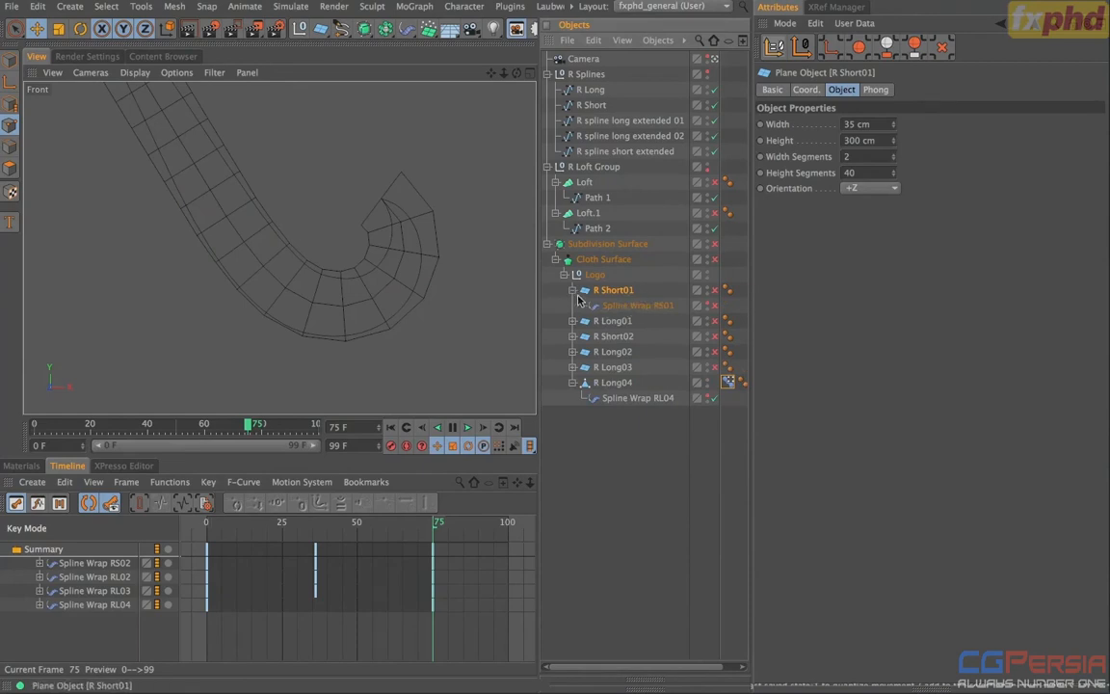
left_click(572, 290)
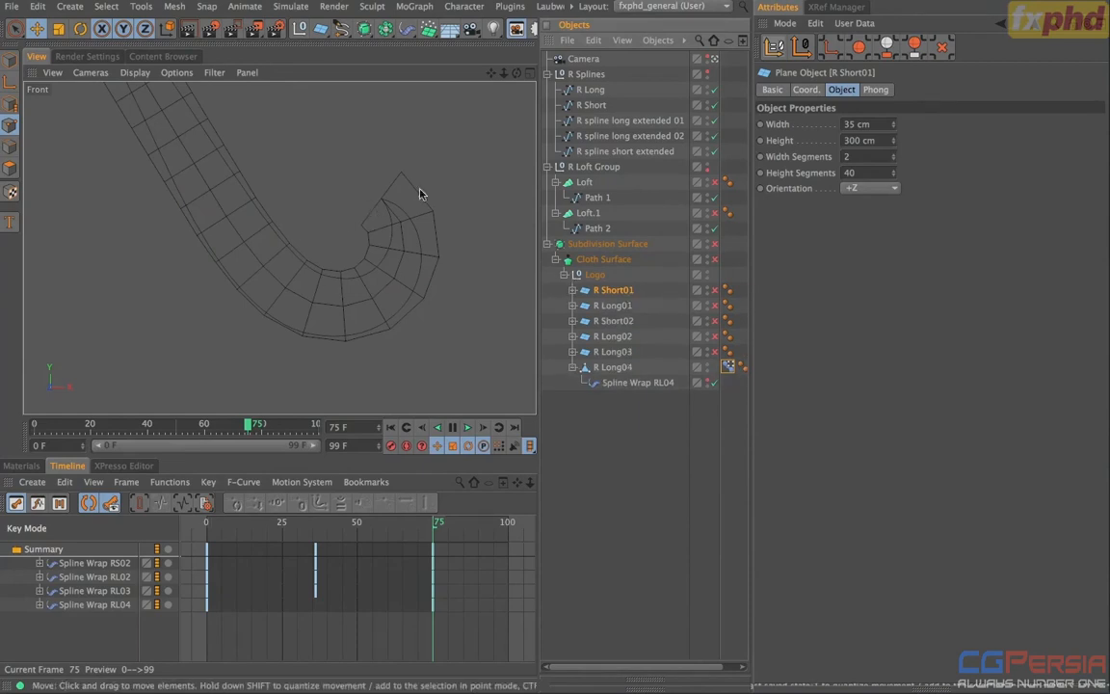
right_click_drag(367, 231, 309, 241, "alt")
middle_click_drag(313, 190, 319, 244, "alt")
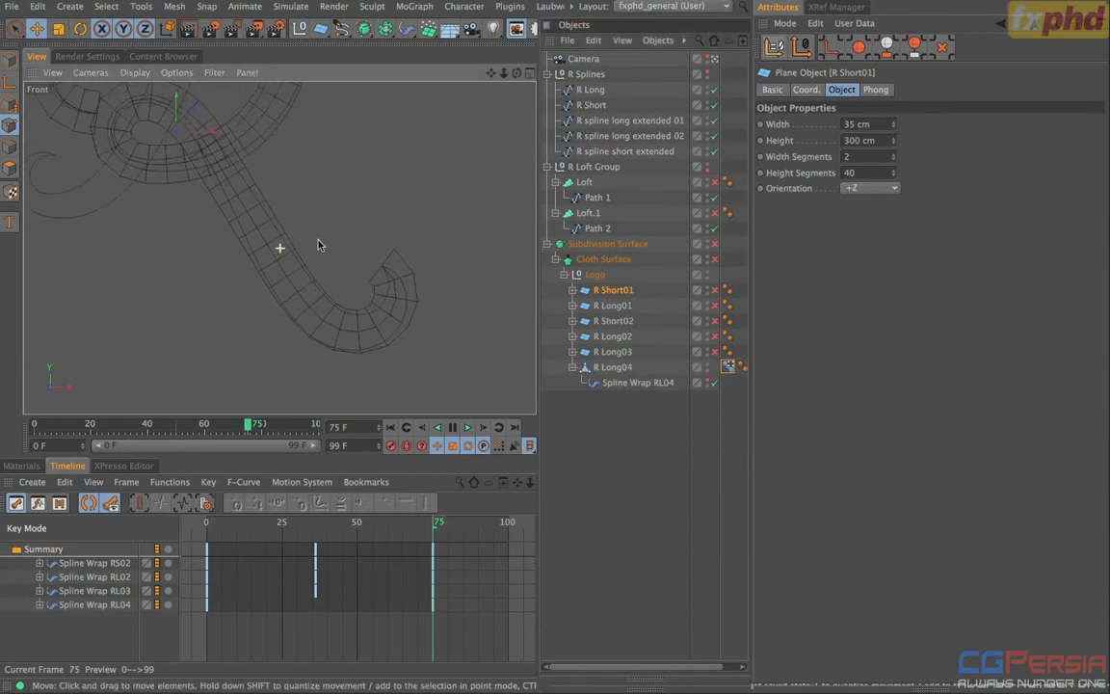
left_click(598, 197)
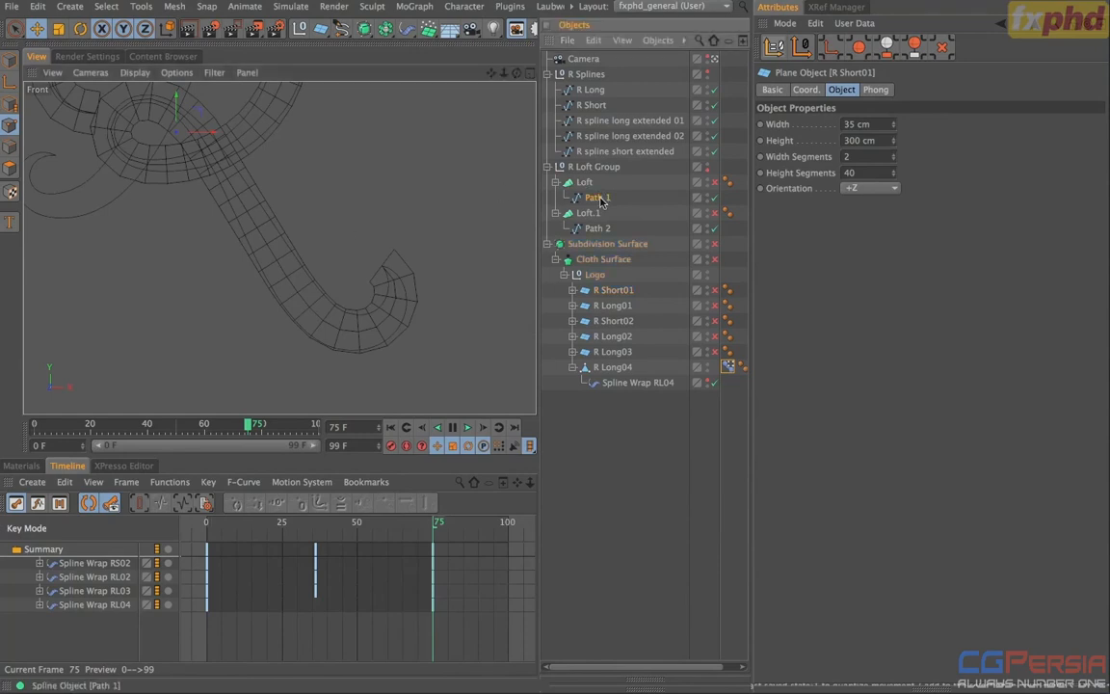
left_click(598, 229)
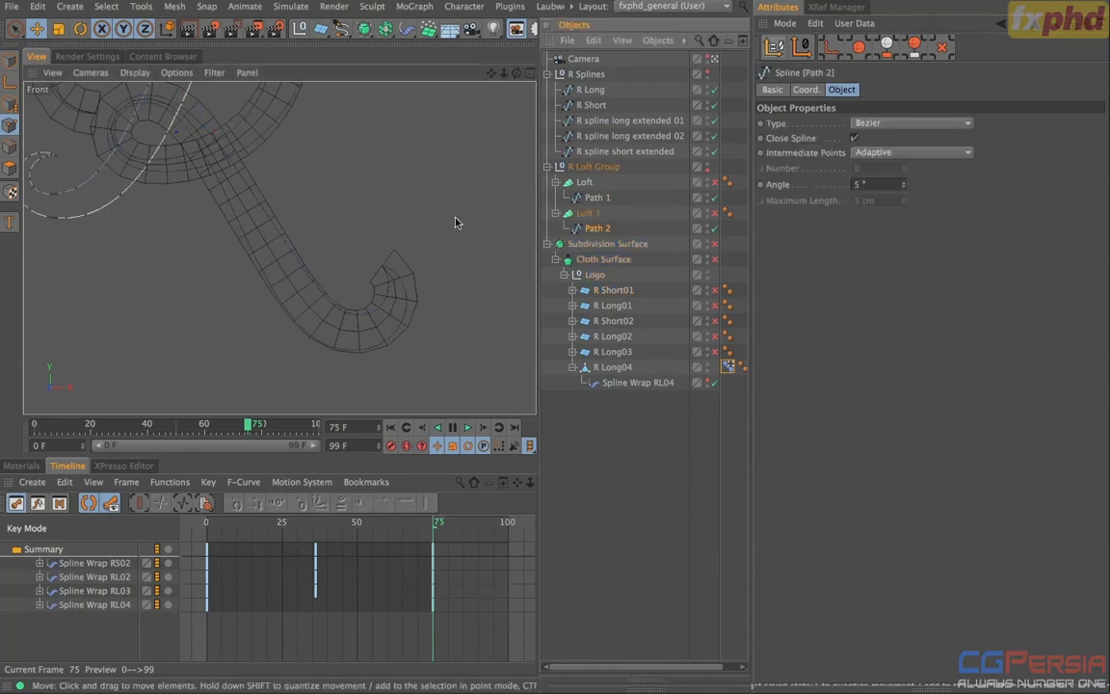
- Enable snapping for R Long04's points and turn on Spline Snap in addition to Vertex Snap
left_click(622, 369)
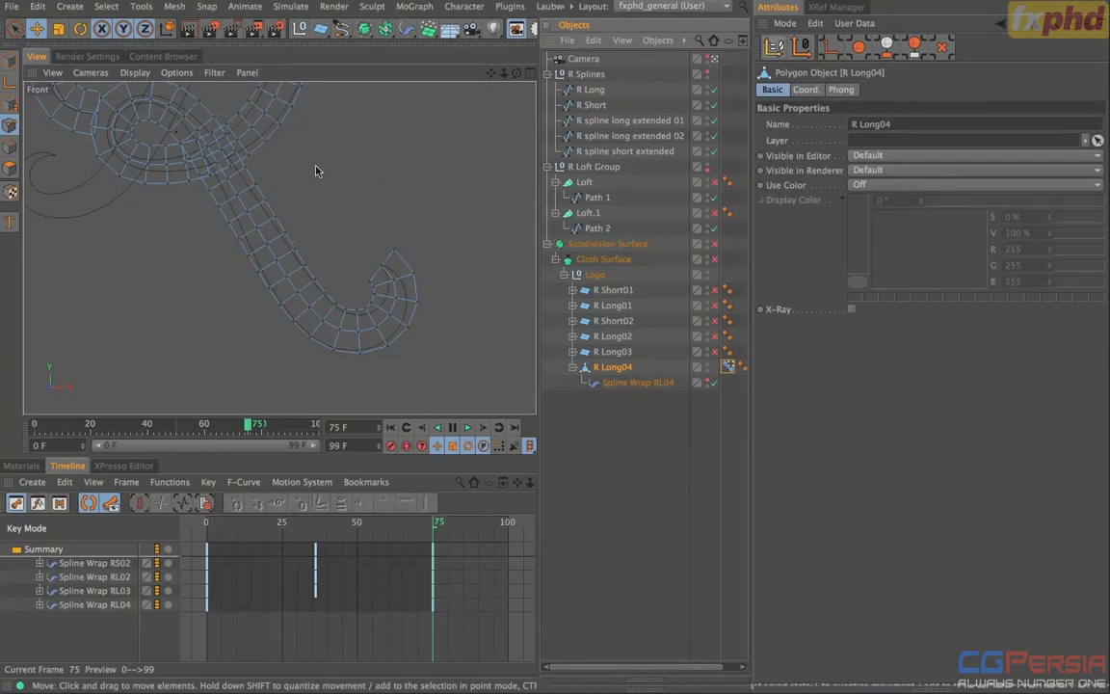
key("p")
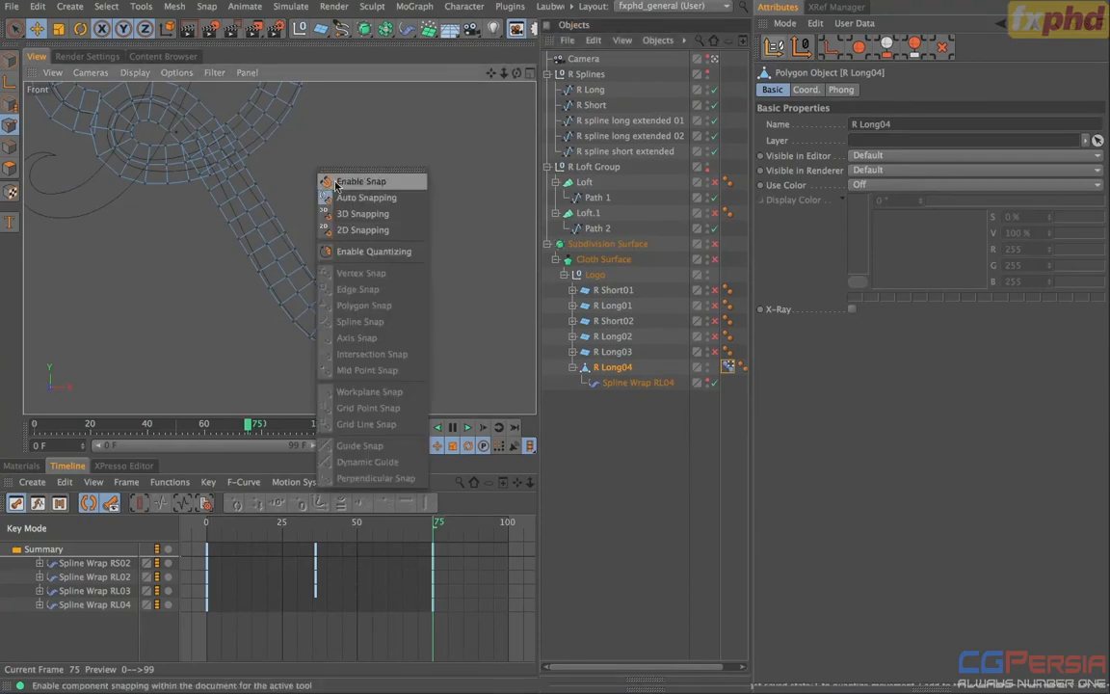
left_click(335, 183)
key("p")
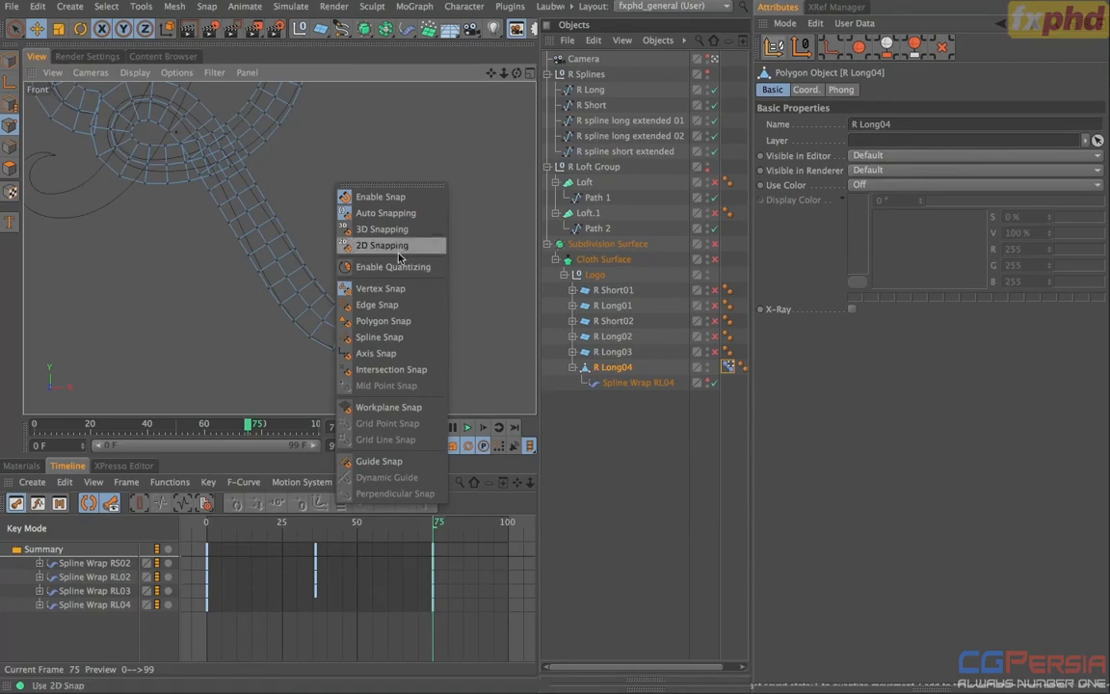
left_click(632, 448)
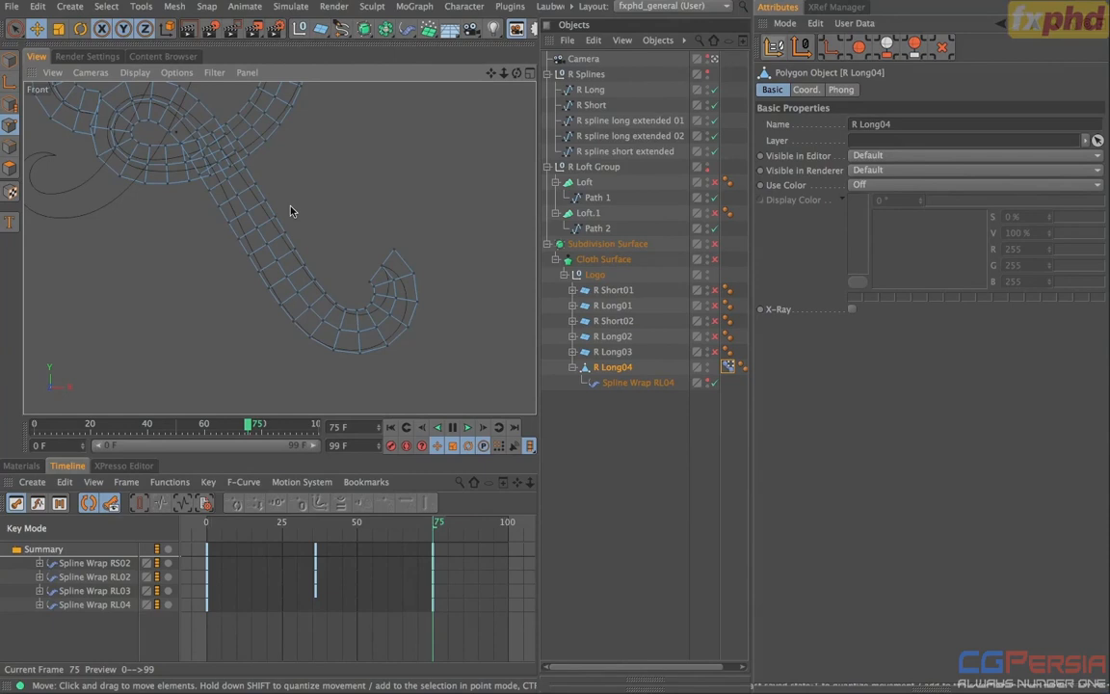
key("F1")
left_click_drag(279, 247, 282, 304, "alt")
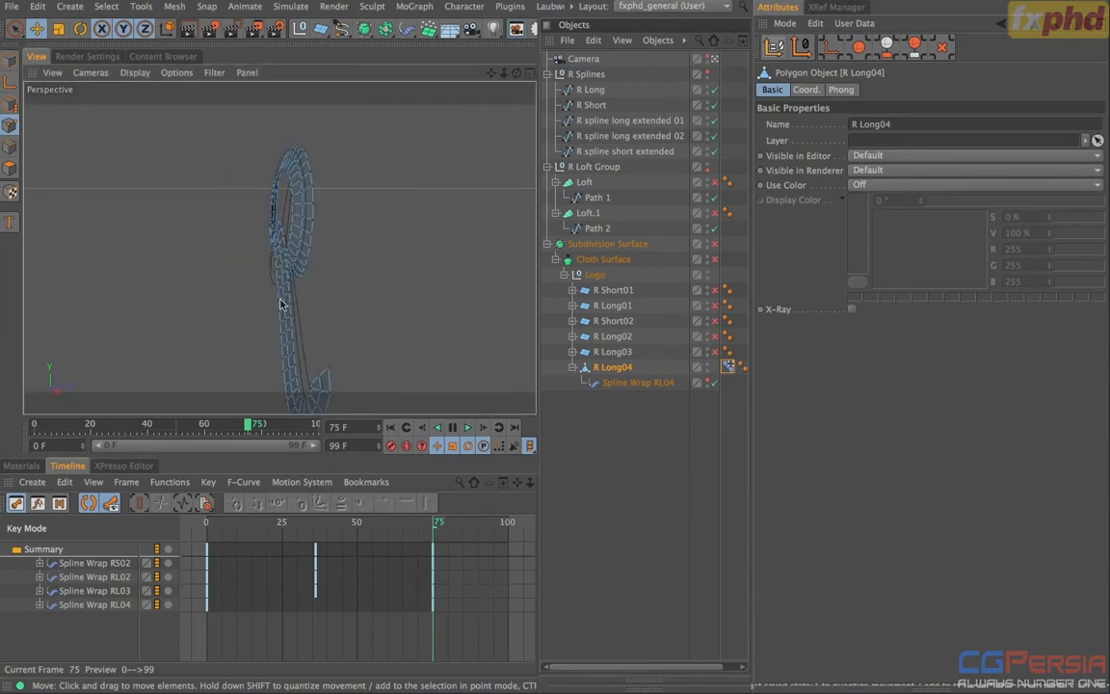
left_click_drag(289, 247, 135, 265, "alt")
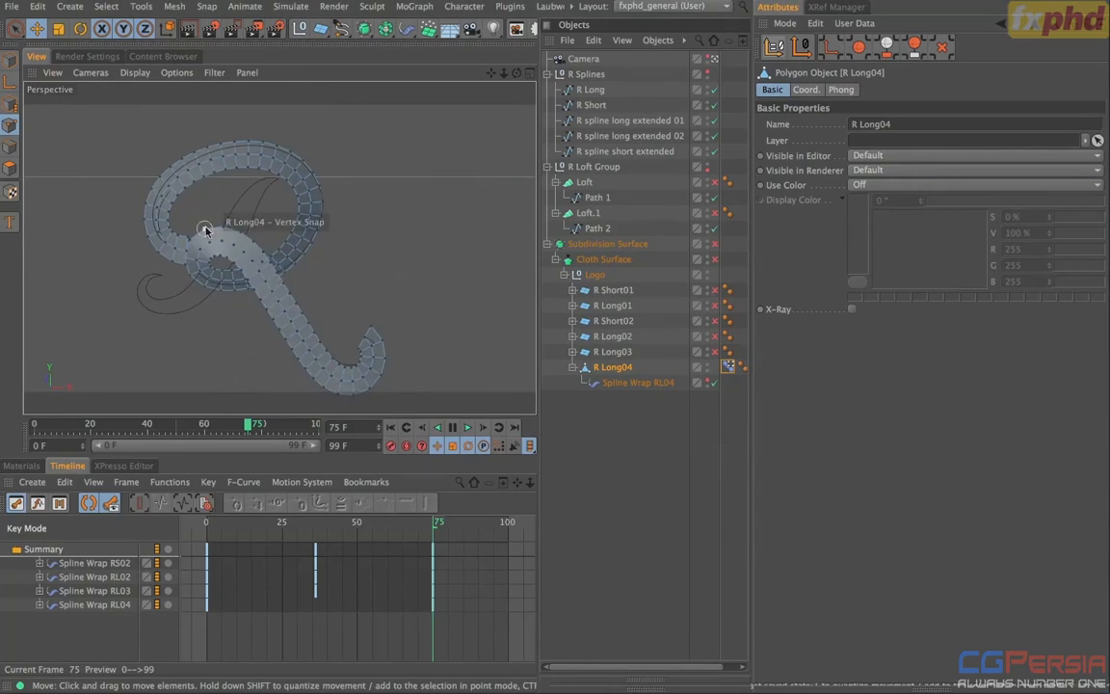
key("F4")
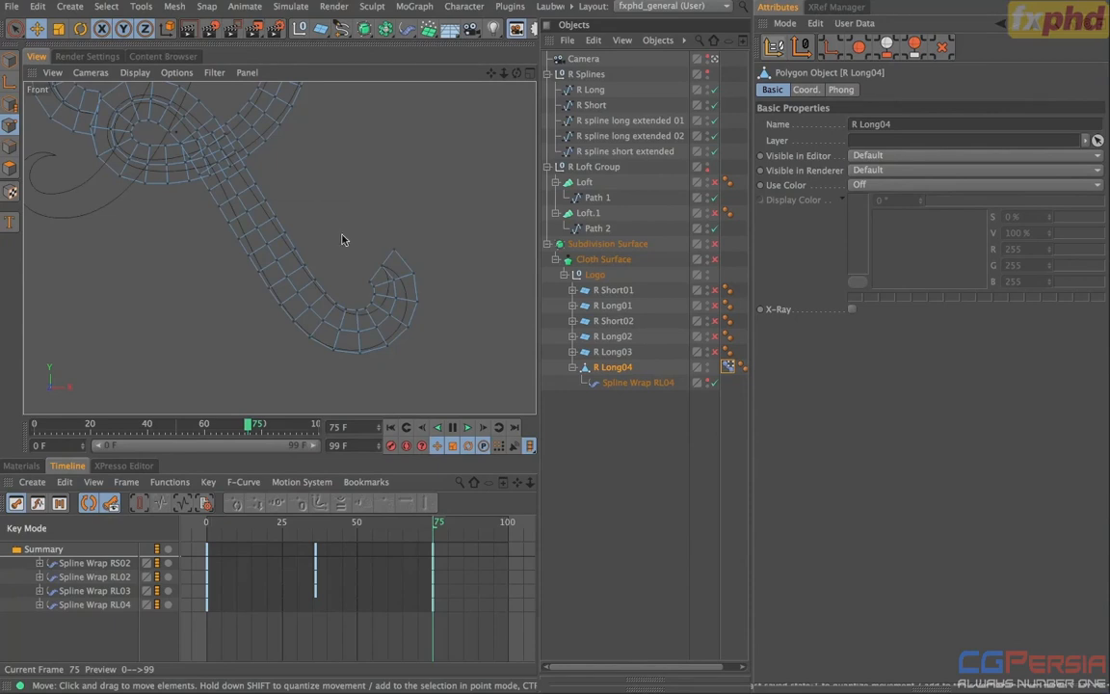
key("p")
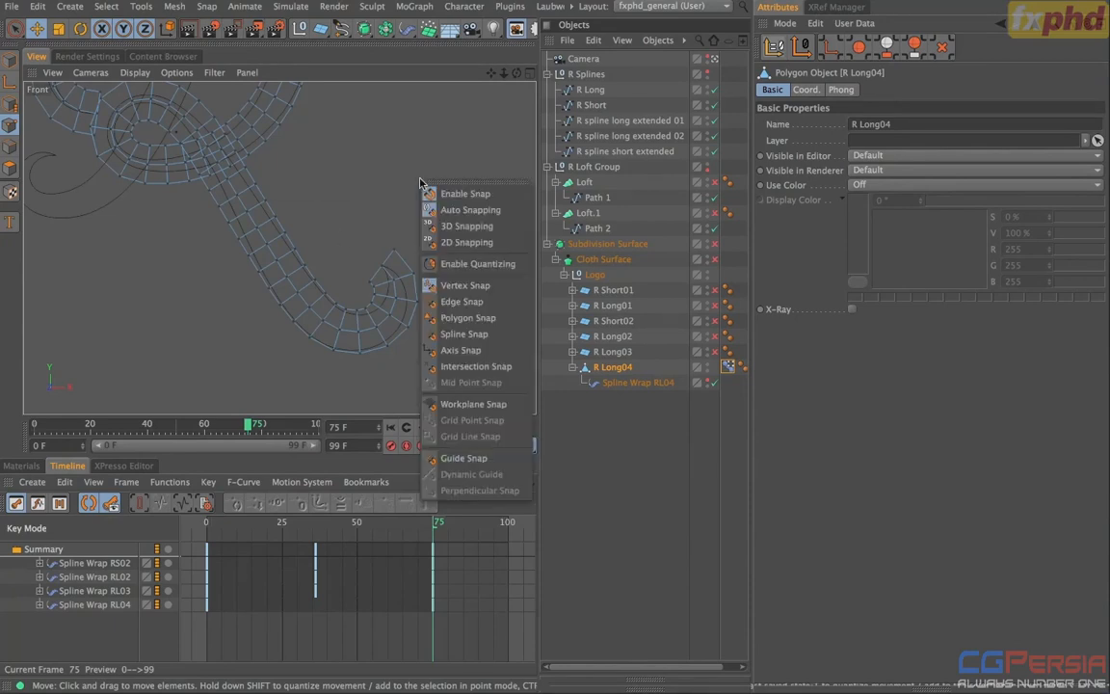
left_click(466, 338)
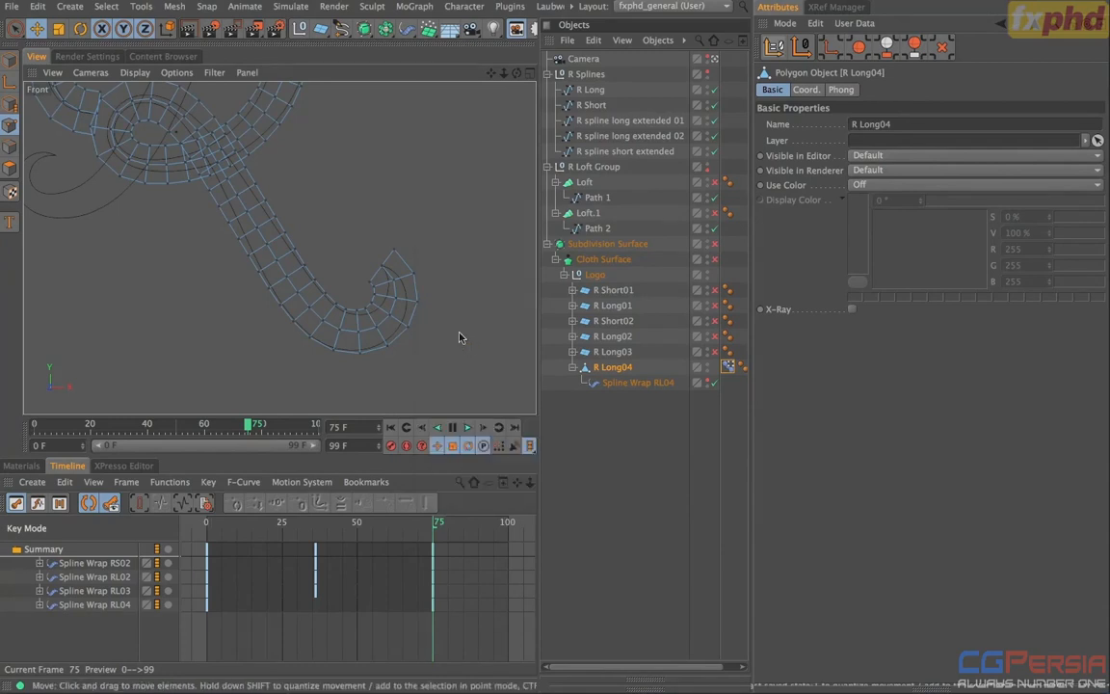
- Snap the end points of R Long04's curled tail onto the pointed tip of the Path 1 outline
left_click(613, 307)
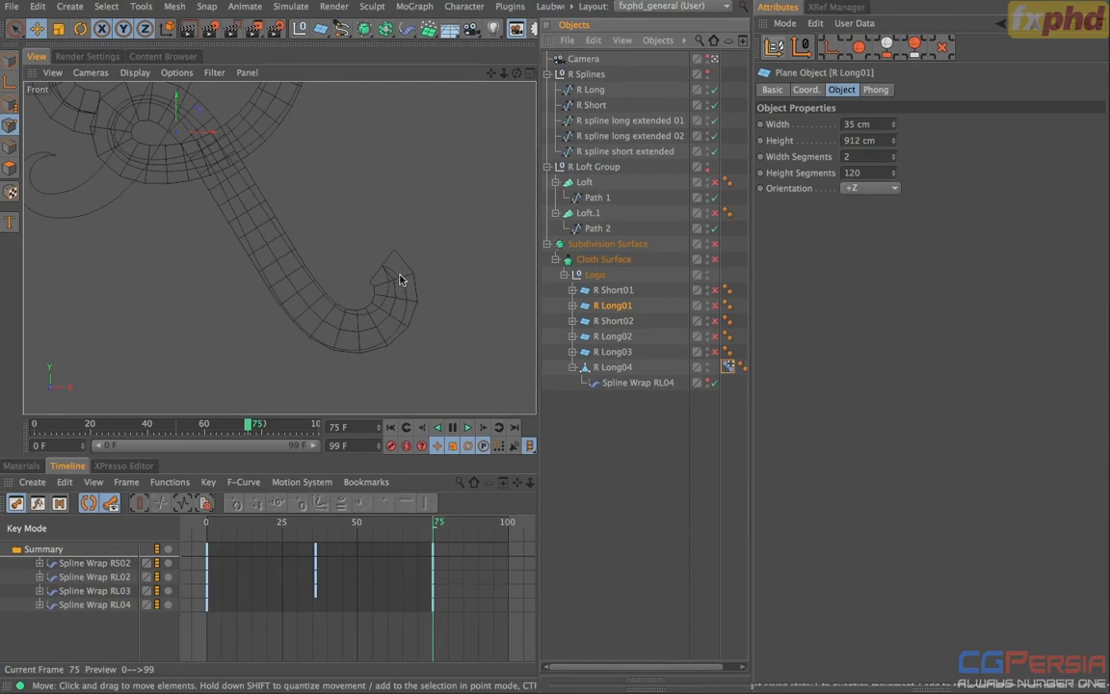
left_click(617, 370)
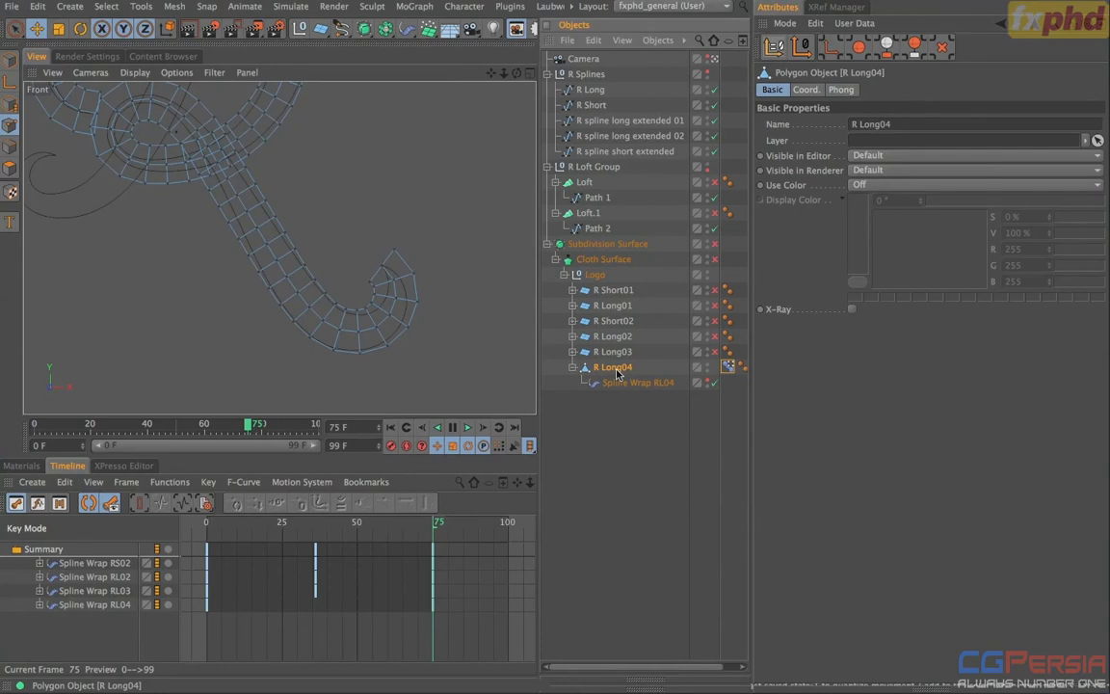
middle_click_drag(326, 228, 274, 207, "alt")
right_click_drag(310, 256, 372, 225, "alt")
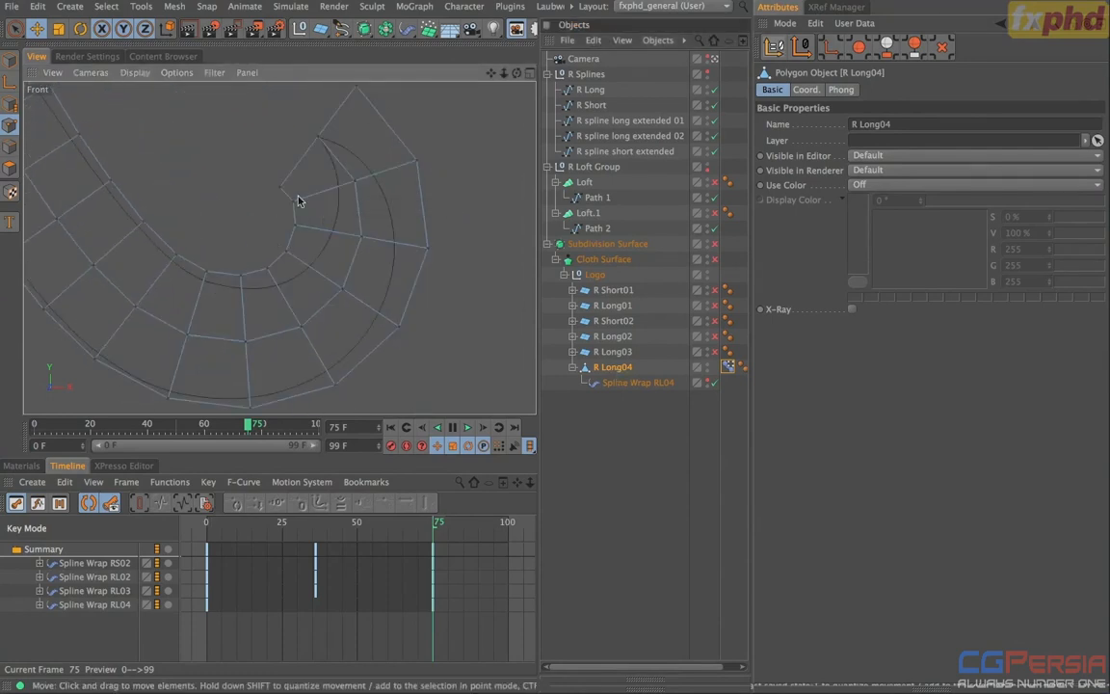
left_click_drag(280, 183, 321, 143)
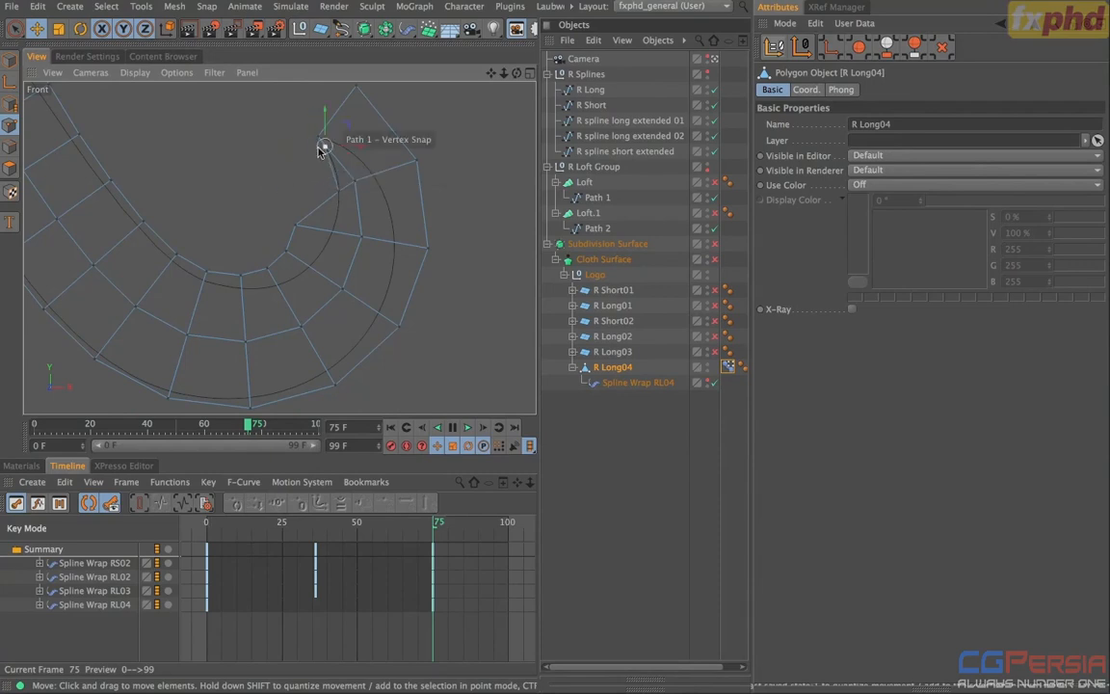
left_click_drag(355, 85, 338, 145)
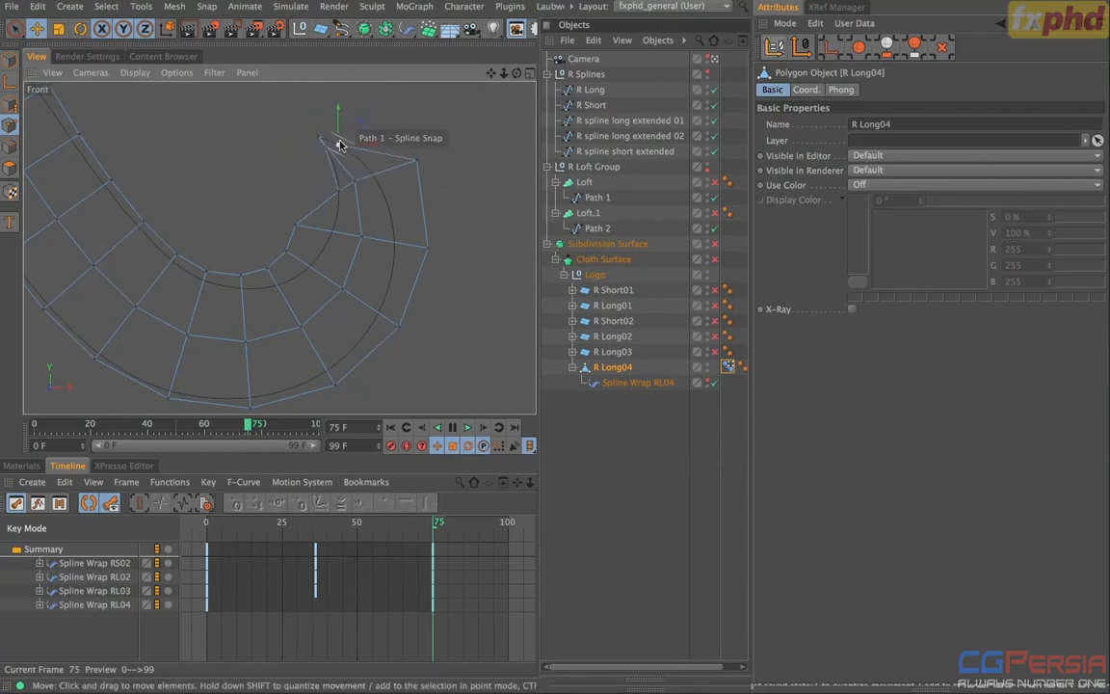
left_click_drag(419, 163, 377, 179)
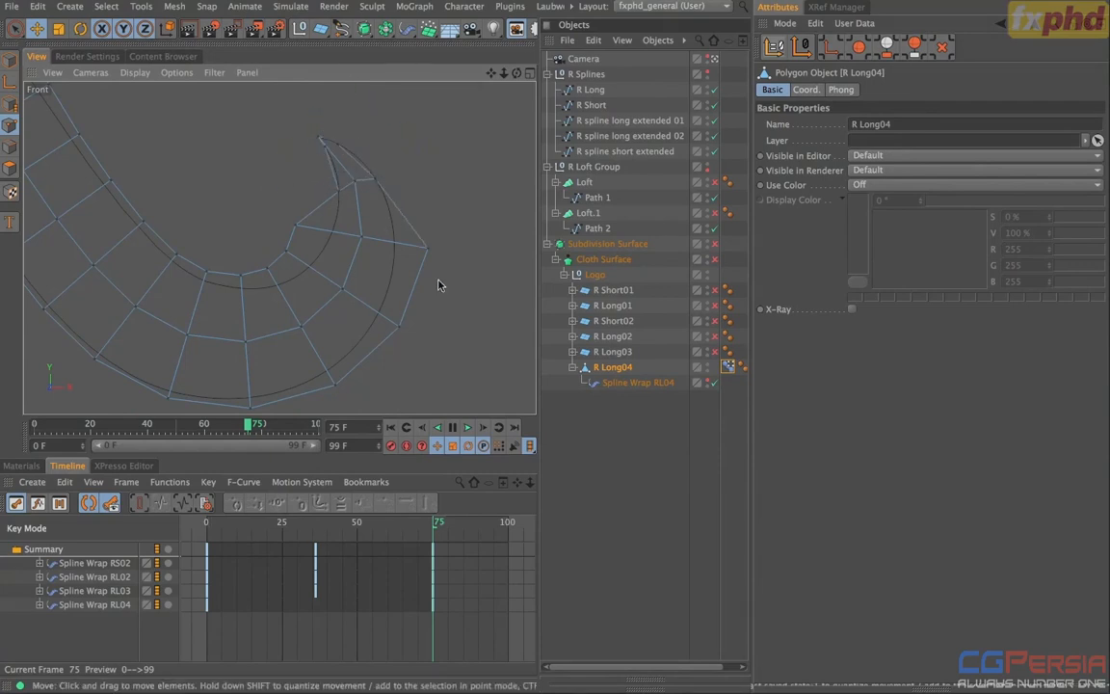
- Snap R Long04's points around the outer and inner edges of the curled tail onto the Path 1 outline
left_click_drag(433, 255, 75, 145)
left_click(175, 253)
left_click_drag(396, 325, 377, 312)
left_click_drag(338, 385, 328, 371)
left_click_drag(251, 407, 247, 398)
left_click_drag(168, 398, 172, 397)
left_click_drag(97, 360, 107, 361)
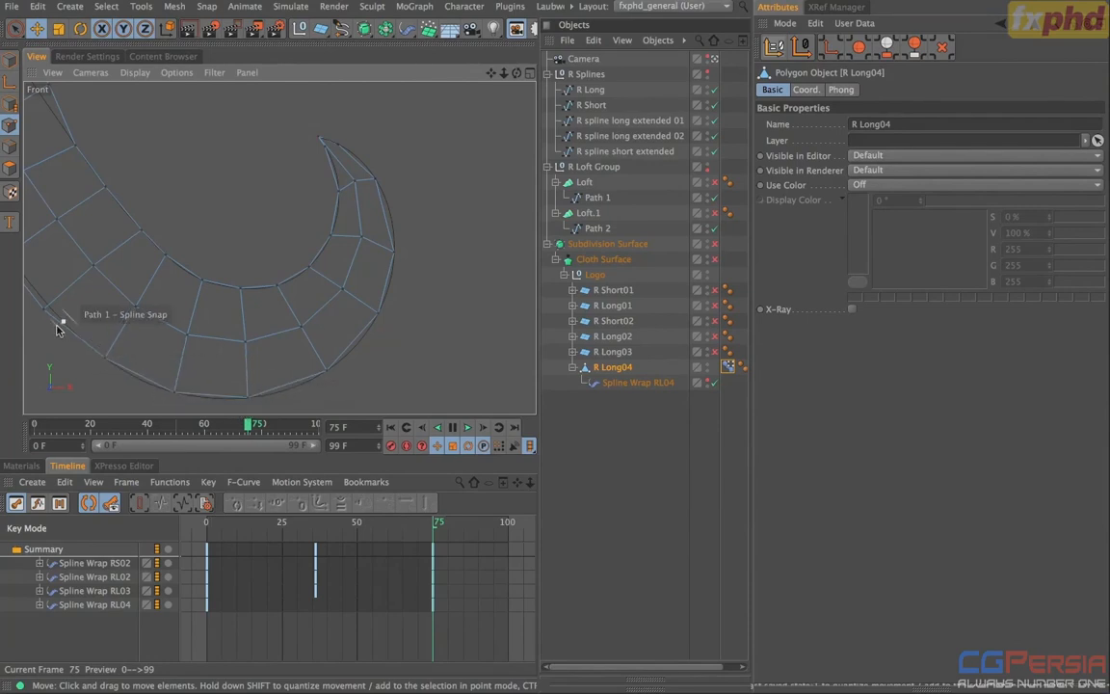
left_click_drag(47, 315, 53, 313)
- Compare the R Pose correction on the curled tail by lowering its strength to 0 % and returning it to 100 %
middle_click_drag(115, 299, 291, 327, "alt")
right_click_drag(292, 316, 164, 304, "alt")
middle_click_drag(209, 314, 185, 263, "alt")
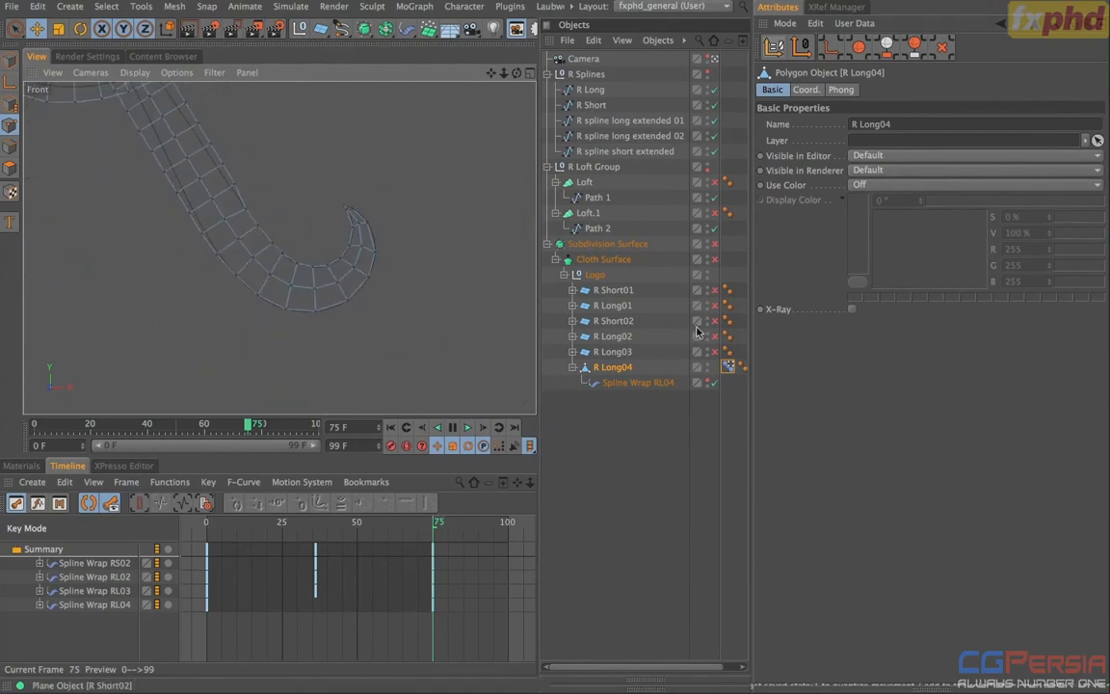
left_click(728, 368)
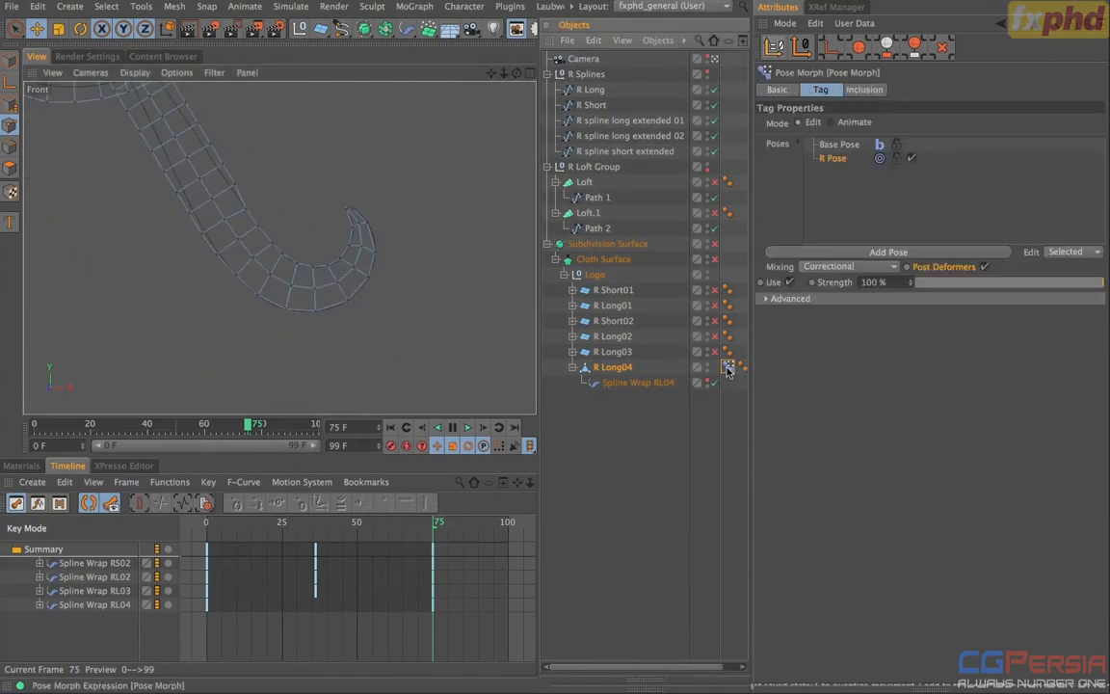
left_click_drag(1101, 279, 781, 296)
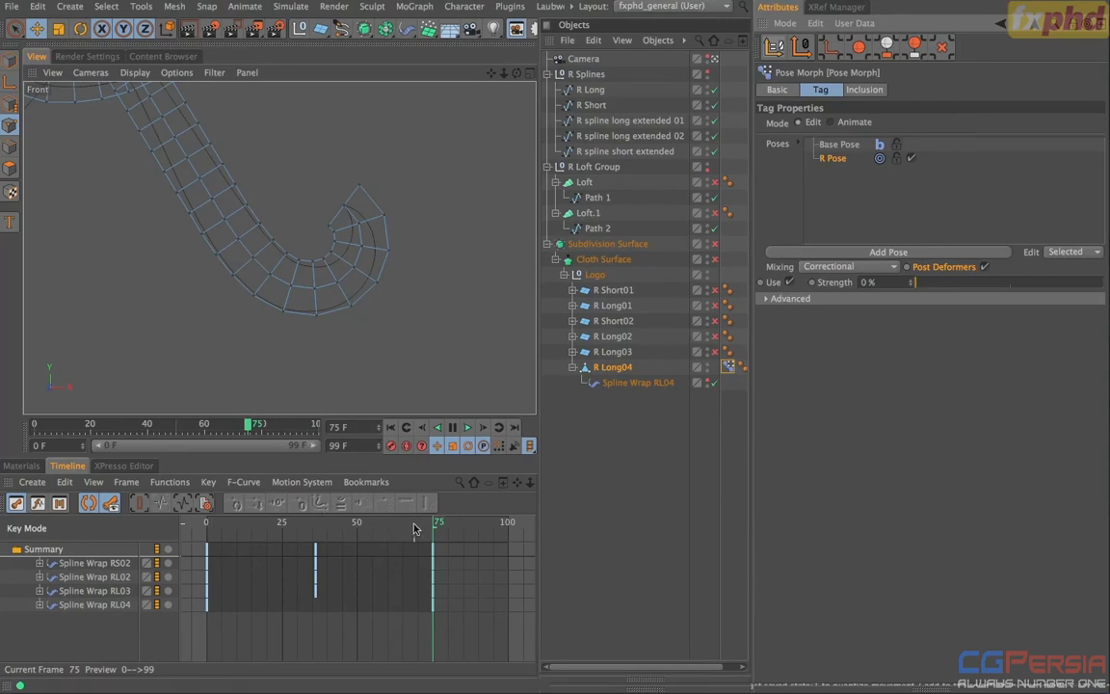
left_click_drag(939, 283, 1103, 282)
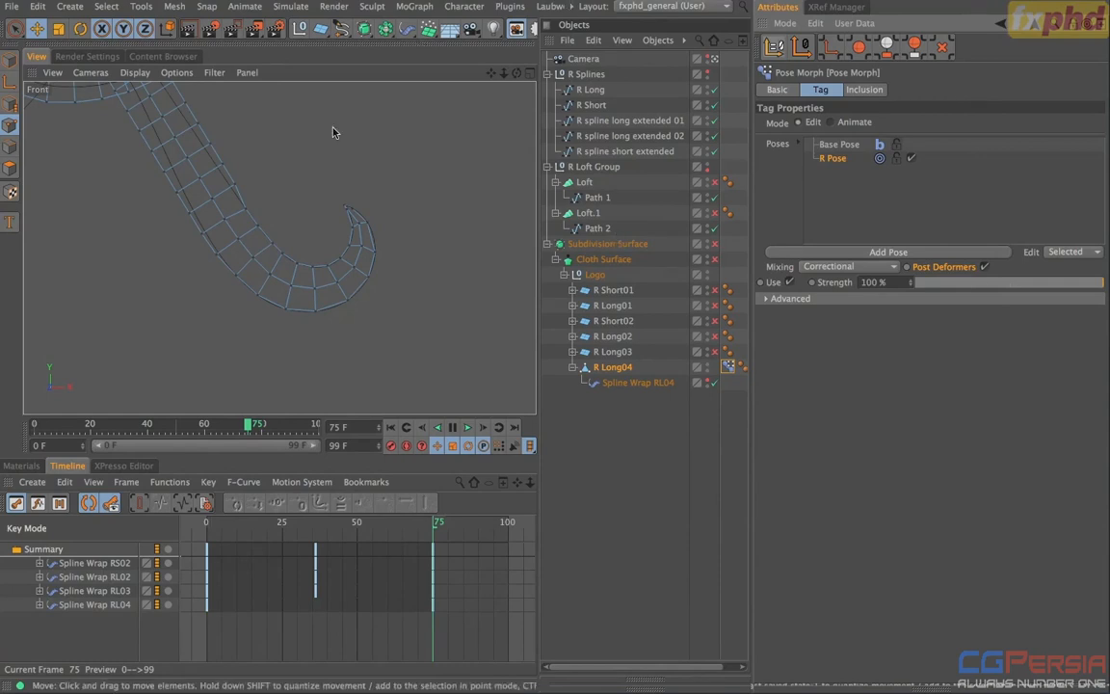
- Snap R Long04's edge points on both sides of the R's diagonal leg onto the Path 1 outline
middle_click_drag(264, 196, 391, 302, "alt")
right_click_drag(273, 306, 369, 268, "alt")
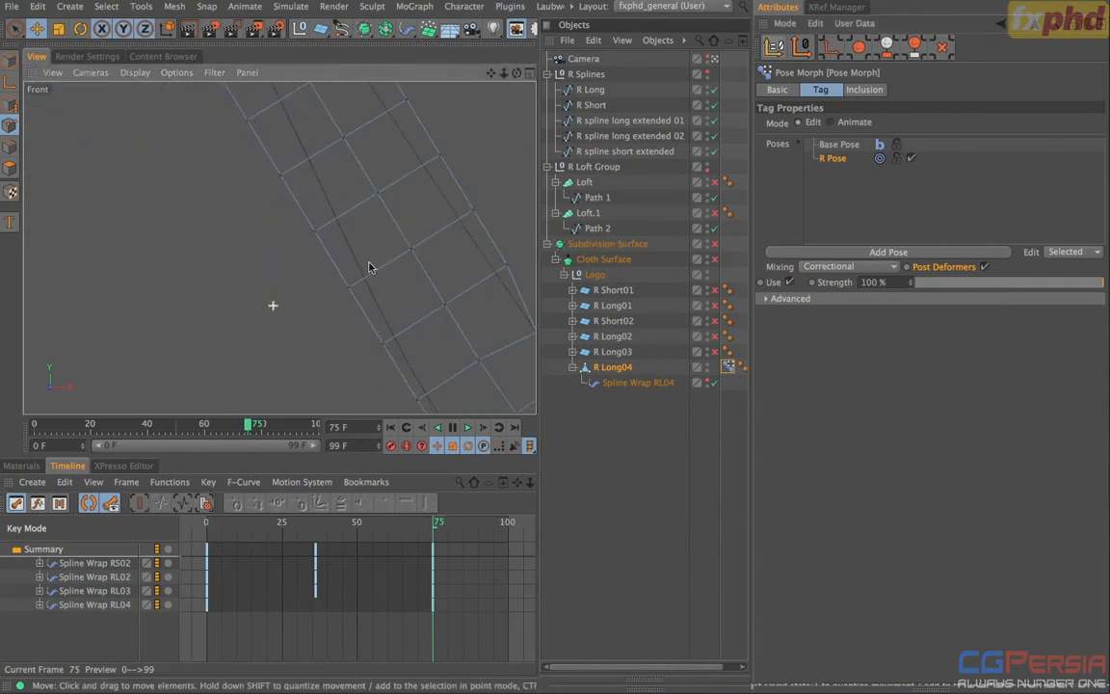
middle_click_drag(391, 341, 317, 251, "alt")
left_click_drag(379, 365, 388, 369)
left_click_drag(433, 174, 423, 183)
mouse_move(400, 121)
left_mouse_down()
mouse_move(394, 135)
mouse_move(399, 118)
mouse_move(383, 126)
left_mouse_up()
left_click(346, 308)
left_click_drag(346, 308, 272, 146)
left_click_drag(355, 317, 319, 255)
left_click_drag(462, 265, 436, 256)
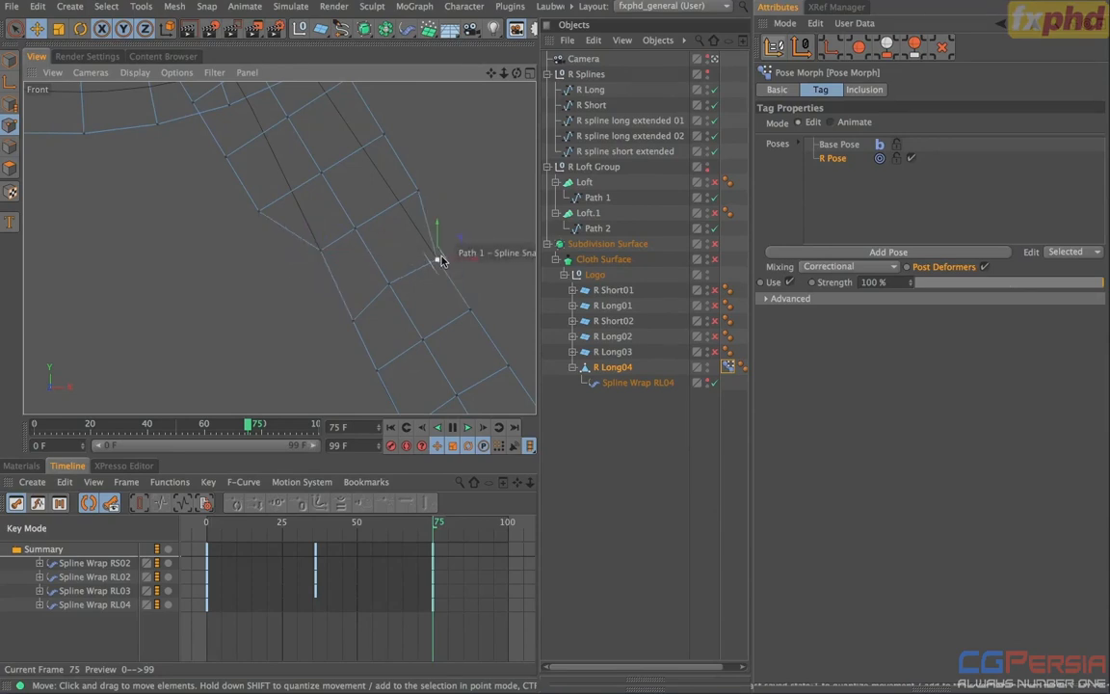
left_click_drag(418, 190, 296, 200)
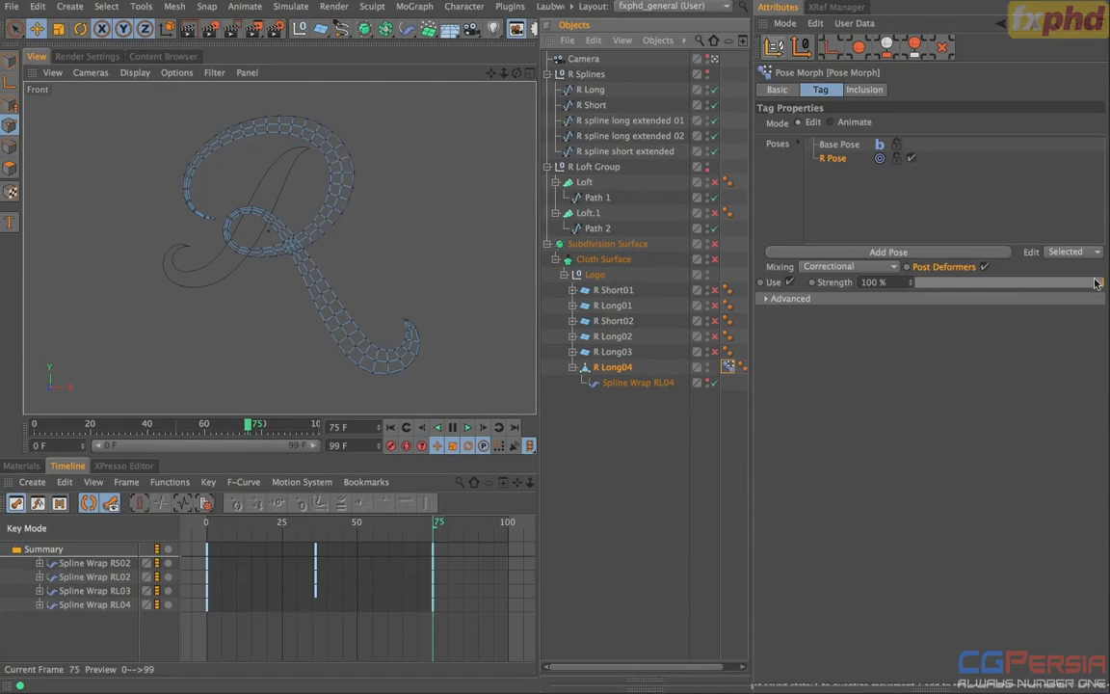
- Check the R Pose at 100 % strength and examine the corrected ribbon from several angles in the perspective view
mouse_move(1101, 287)
left_mouse_down()
mouse_move(829, 282)
mouse_move(1100, 282)
left_mouse_up()
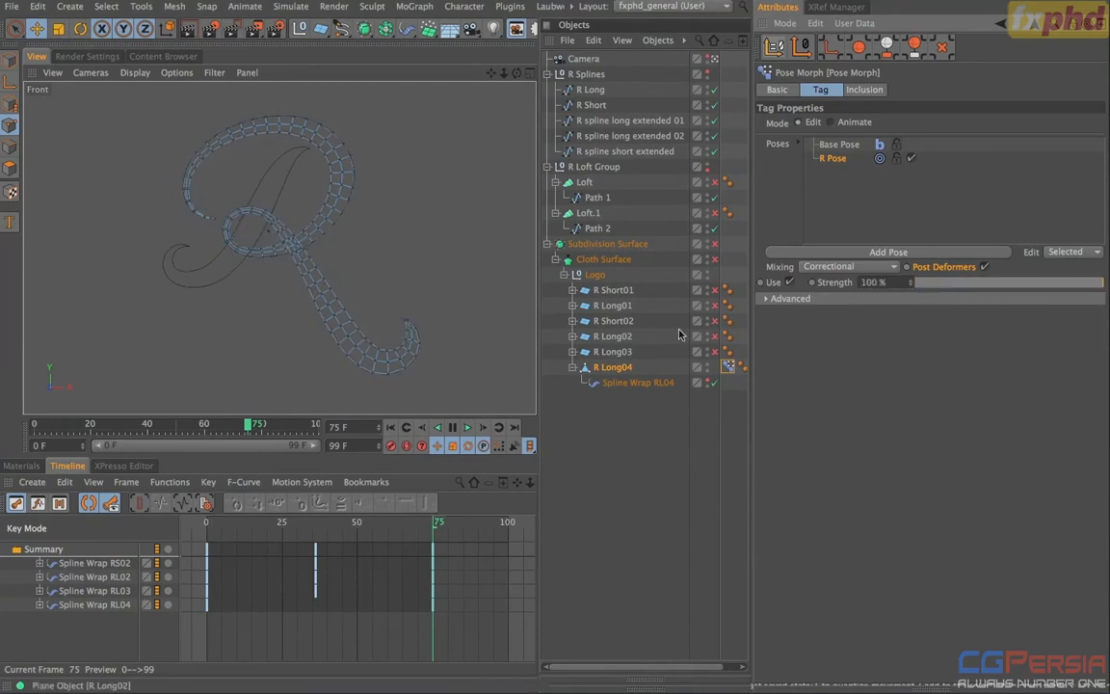
key("F1")
left_click_drag(349, 295, 354, 367, "alt")
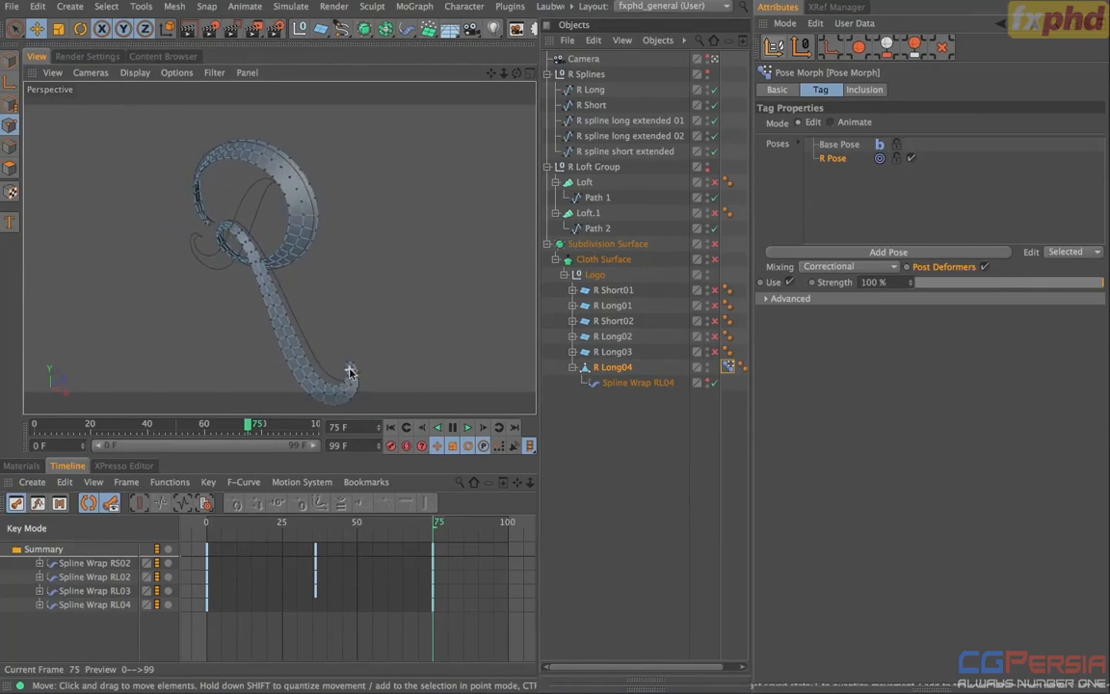
right_click_drag(349, 372, 377, 379, "alt")
middle_click_drag(377, 380, 431, 280, "alt")
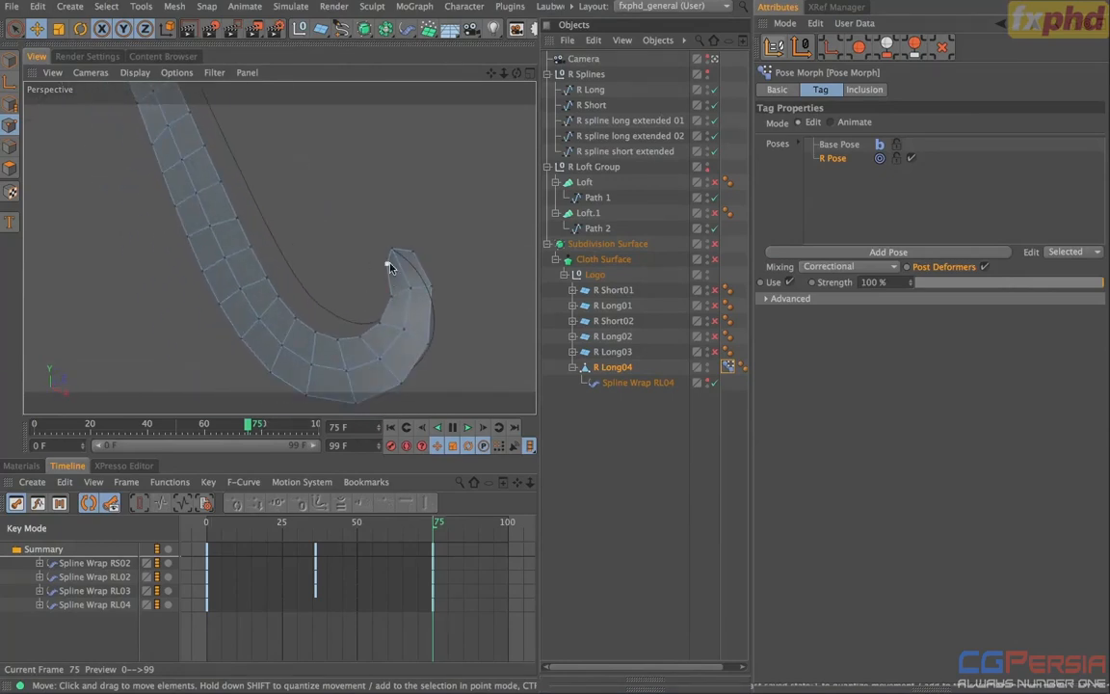
right_click_drag(392, 264, 288, 269, "alt")
middle_click_drag(287, 210, 312, 286, "alt")
right_click_drag(213, 151, 340, 143, "alt")
mouse_move(271, 219)
left_mouse_down("alt")
mouse_move(473, 91)
mouse_move(510, 53)
mouse_move(221, 202)
mouse_move(108, 209)
left_mouse_up("alt")
- Adjust the point at R Long04's starting tip, and enable the Subdivision Surface and Cloth Surface
left_click(271, 224)
left_click_drag(273, 228, 332, 261)
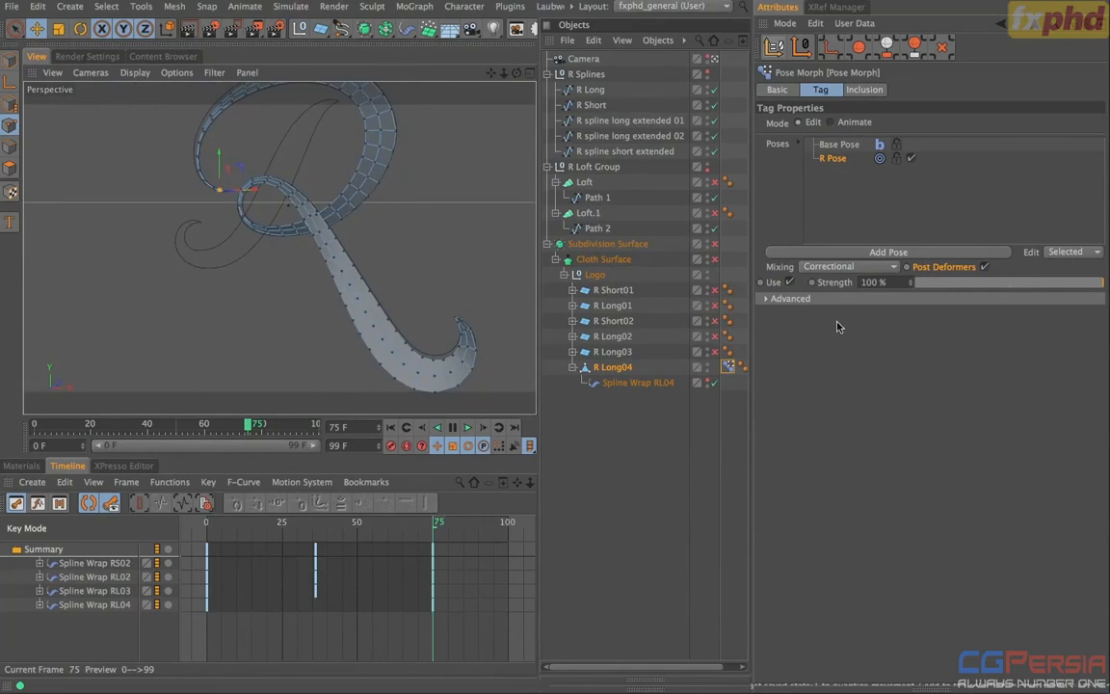
left_click(714, 243)
left_click(615, 489)
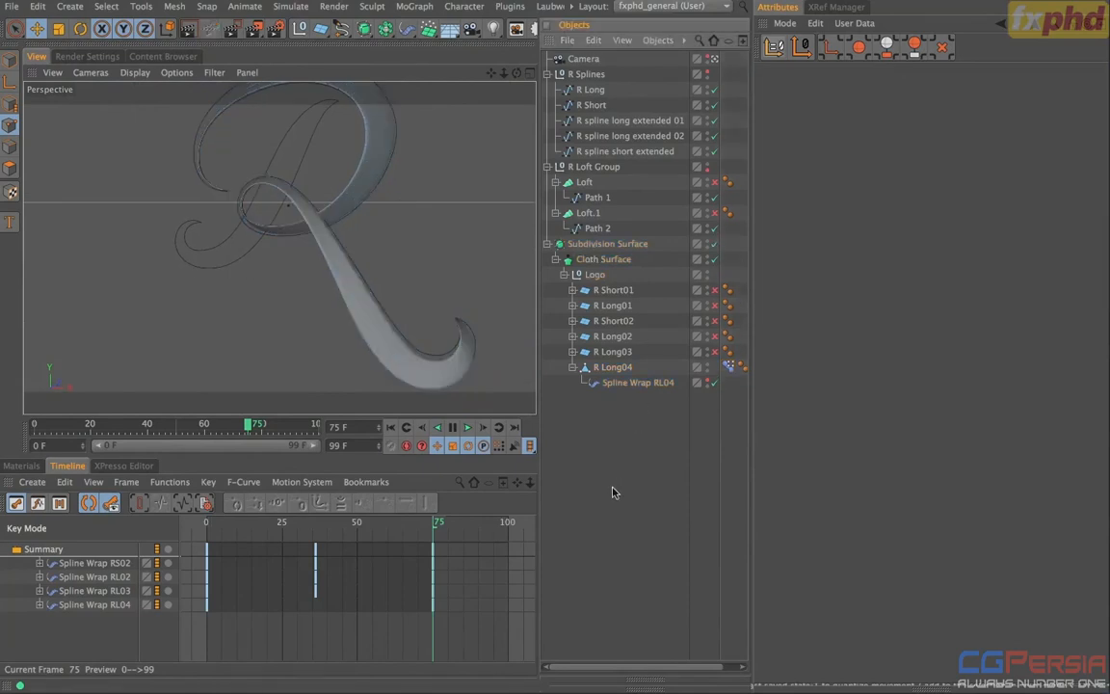
- Examine the smoothed ribbon in perspective and preview its growth between frames 30 and 75
left_click_drag(303, 280, 419, 414, "alt")
left_click_drag(472, 345, 216, 270, "alt")
left_click_drag(307, 250, 391, 247, "alt")
middle_click_drag(335, 276, 334, 224, "alt")
right_click_drag(290, 224, 345, 168, "alt")
middle_click_drag(345, 168, 333, 239, "alt")
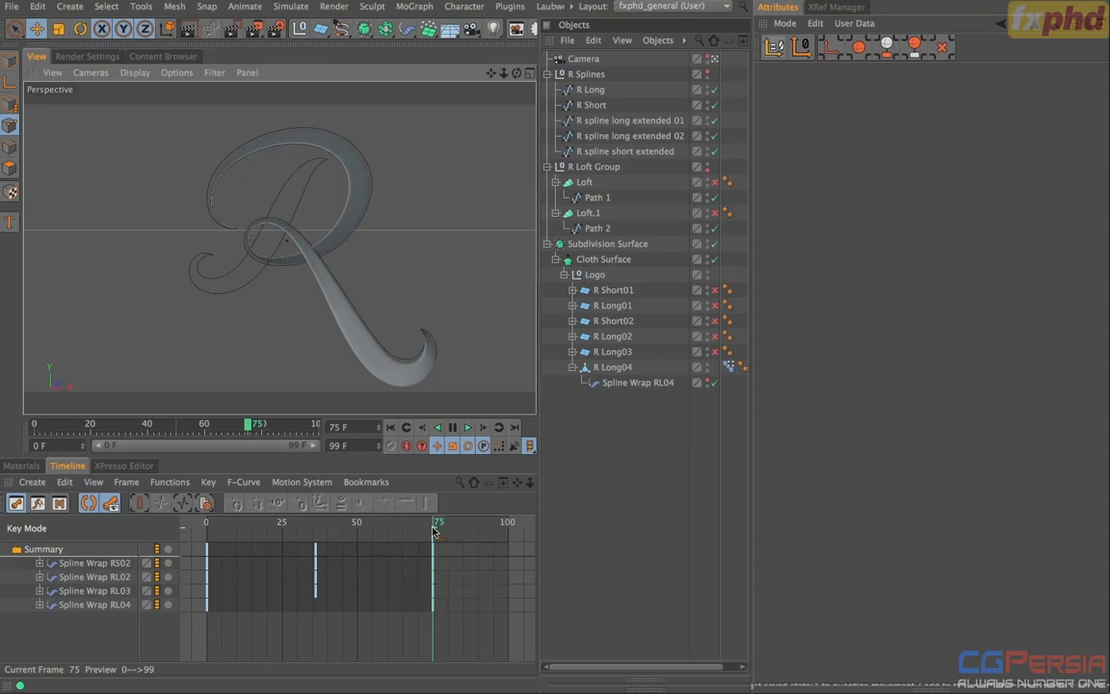
left_click_drag(437, 525, 259, 530)
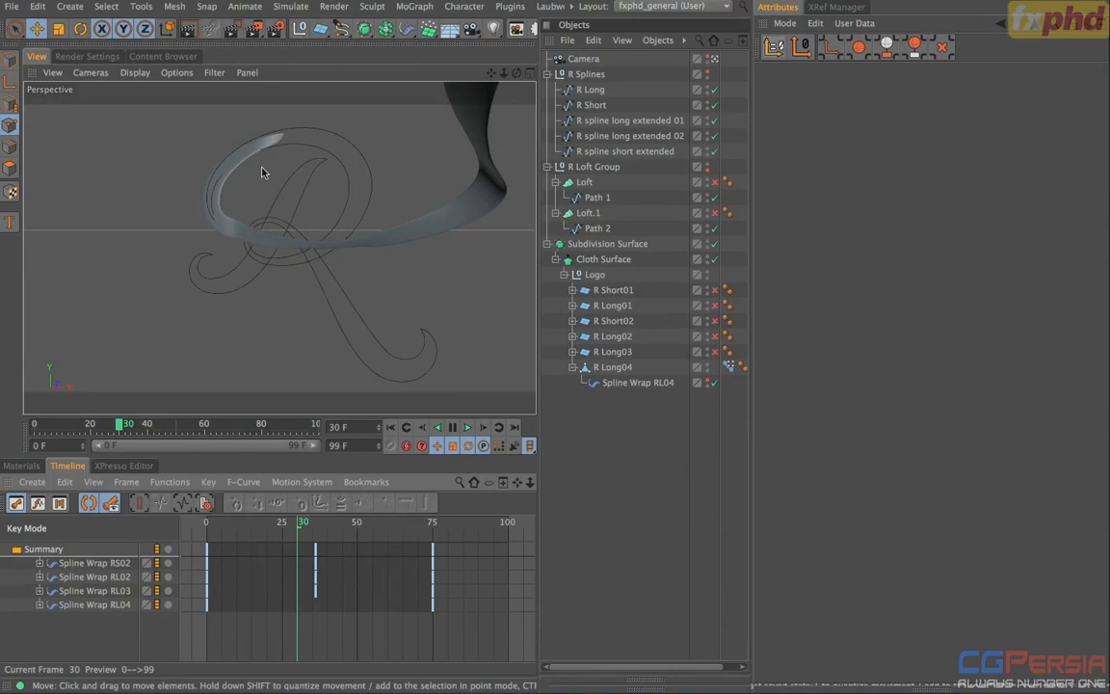
left_click_drag(280, 528, 434, 528)
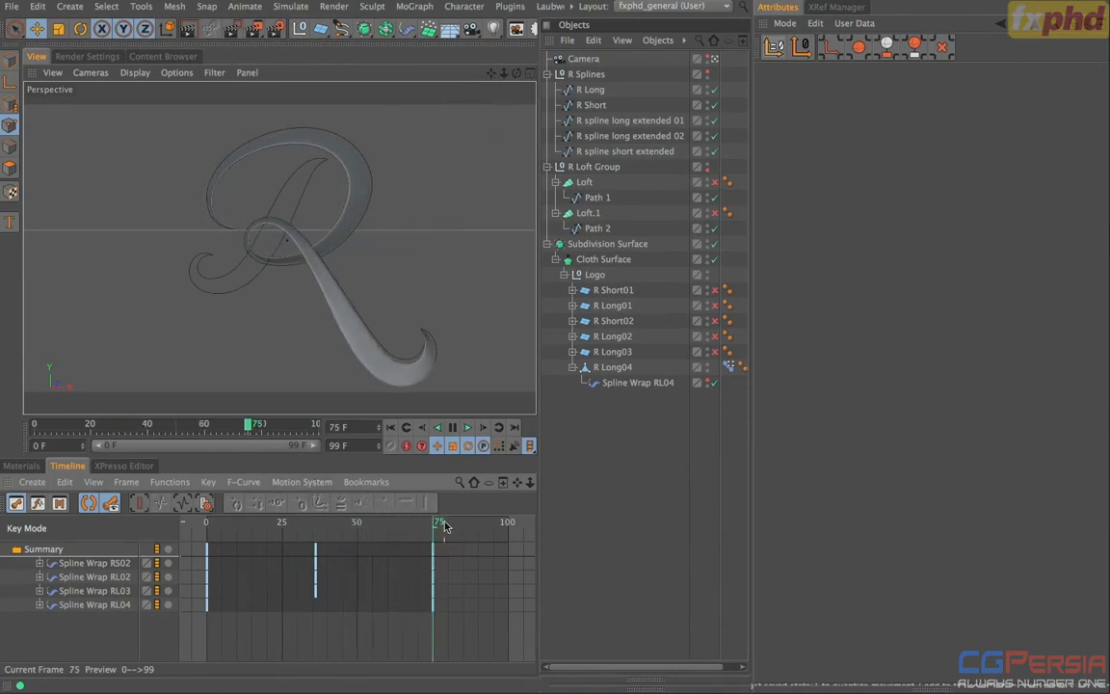
- Switch R Long04's Pose Morph to Animate mode and keyframe R Pose at 100 % on frame 75
left_click(730, 367)
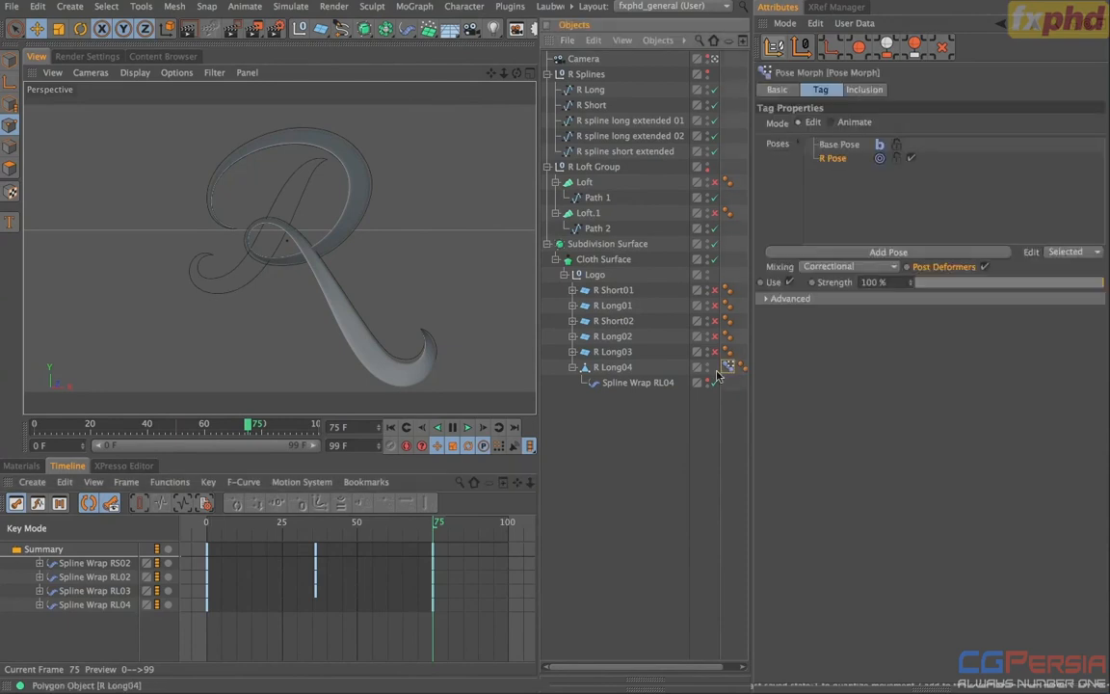
left_click(865, 121)
left_click(799, 181)
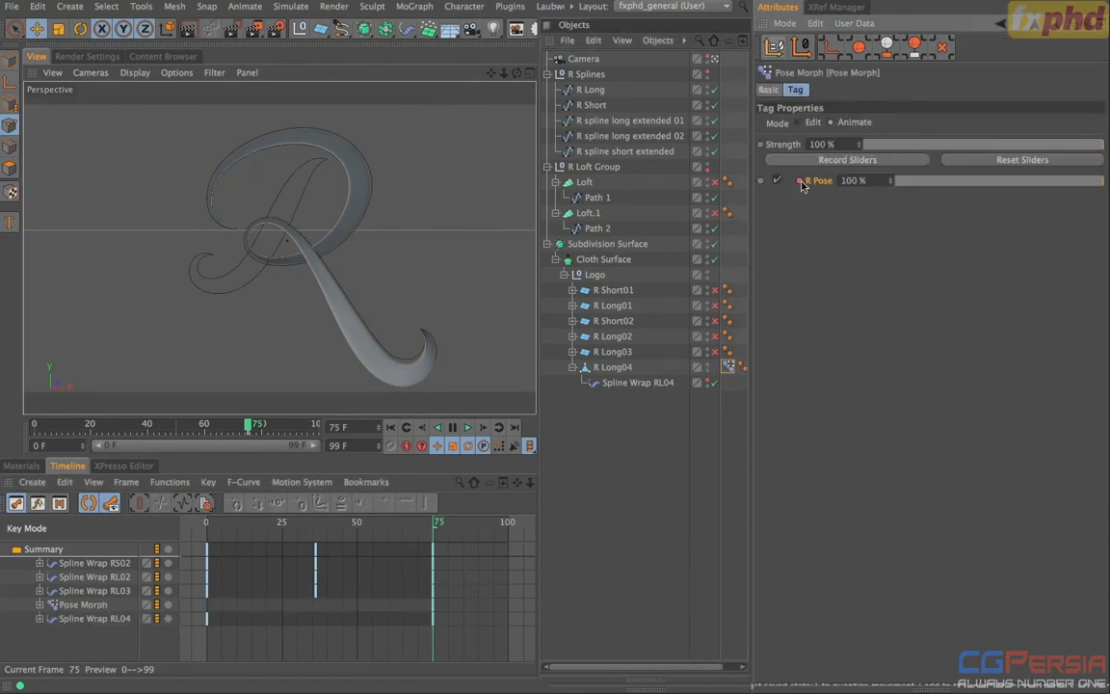
- Go to frame 63, set R Pose to 0 %, and record a keyframe for it
left_click(419, 523)
left_click_drag(420, 524, 397, 527)
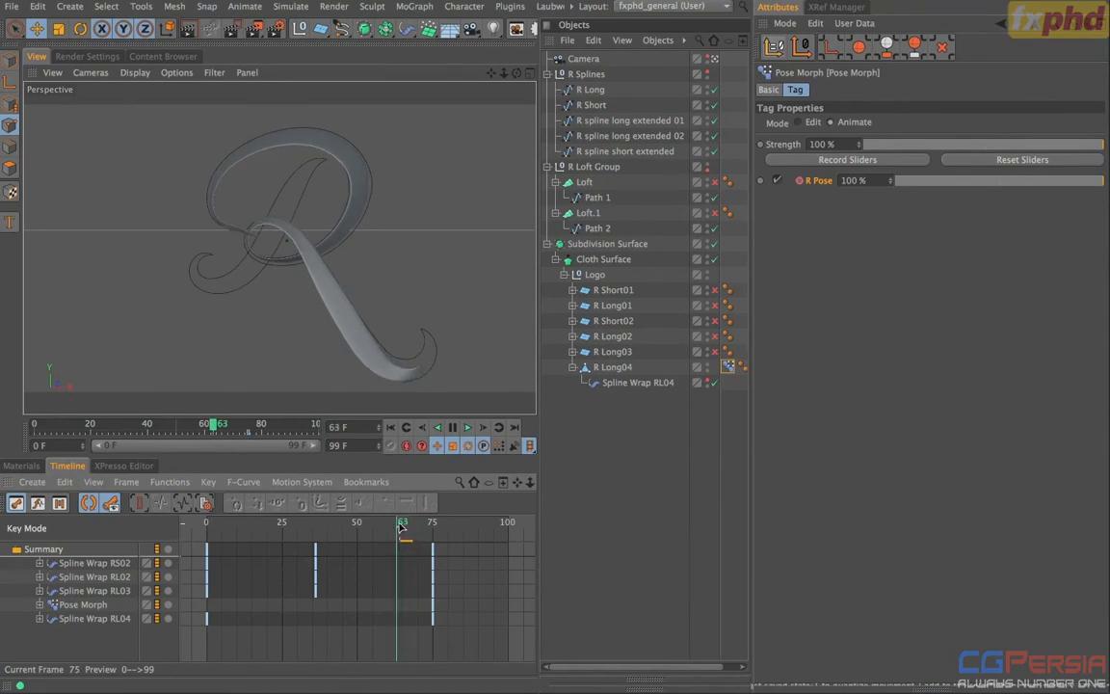
left_click(1092, 181)
left_click_drag(1092, 181, 874, 195)
left_click(799, 180)
mouse_move(396, 524)
left_mouse_down()
mouse_move(435, 525)
mouse_move(258, 526)
mouse_move(400, 536)
mouse_move(350, 539)
mouse_move(257, 530)
mouse_move(441, 530)
mouse_move(234, 539)
mouse_move(421, 530)
mouse_move(394, 542)
mouse_move(421, 535)
mouse_move(425, 521)
mouse_move(286, 551)
mouse_move(409, 539)
mouse_move(400, 541)
left_mouse_up()
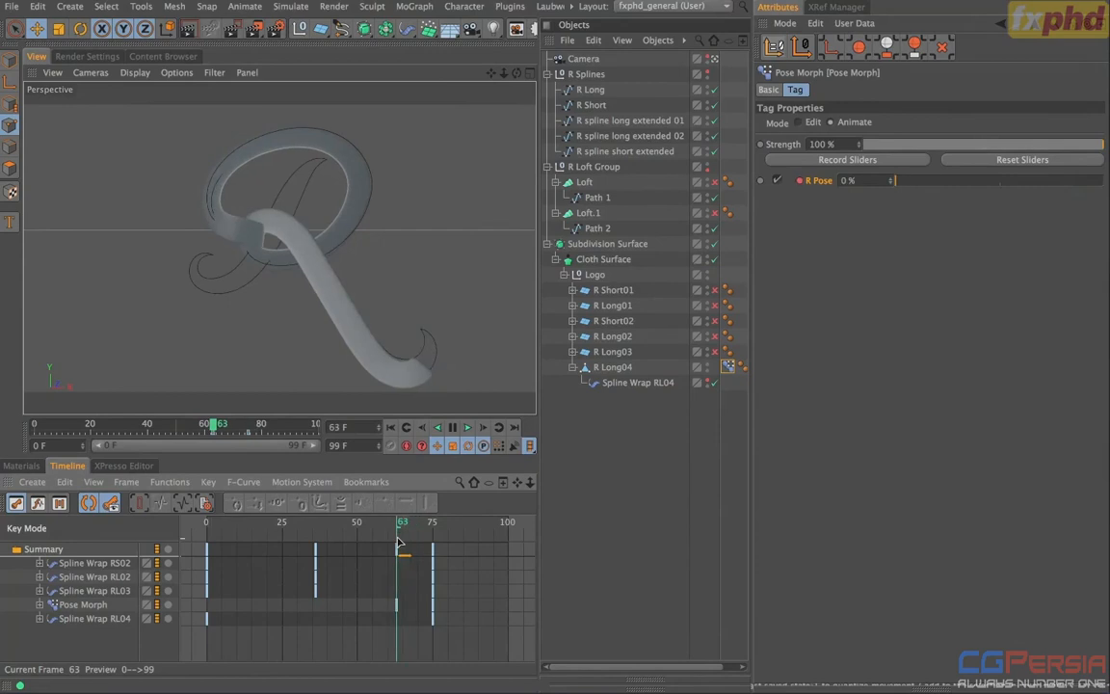
- Move the Pose Morph's 0 % key to frame 36 and save an incremental version of the project
left_click(398, 607)
left_click_drag(402, 613, 492, 556)
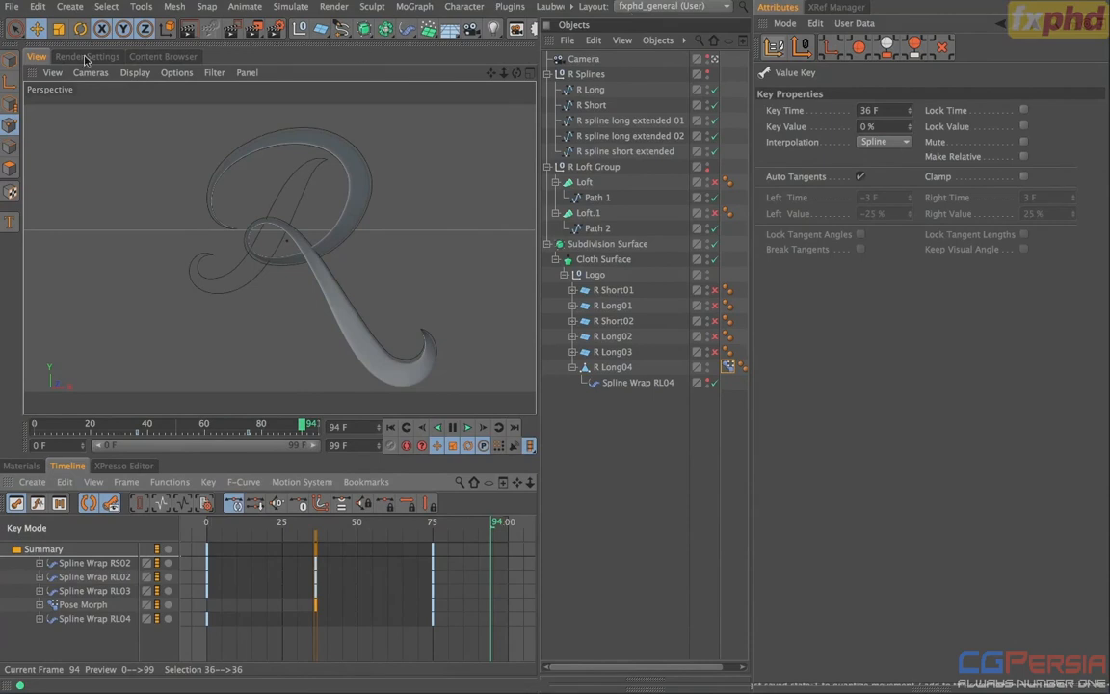
left_click(11, 8)
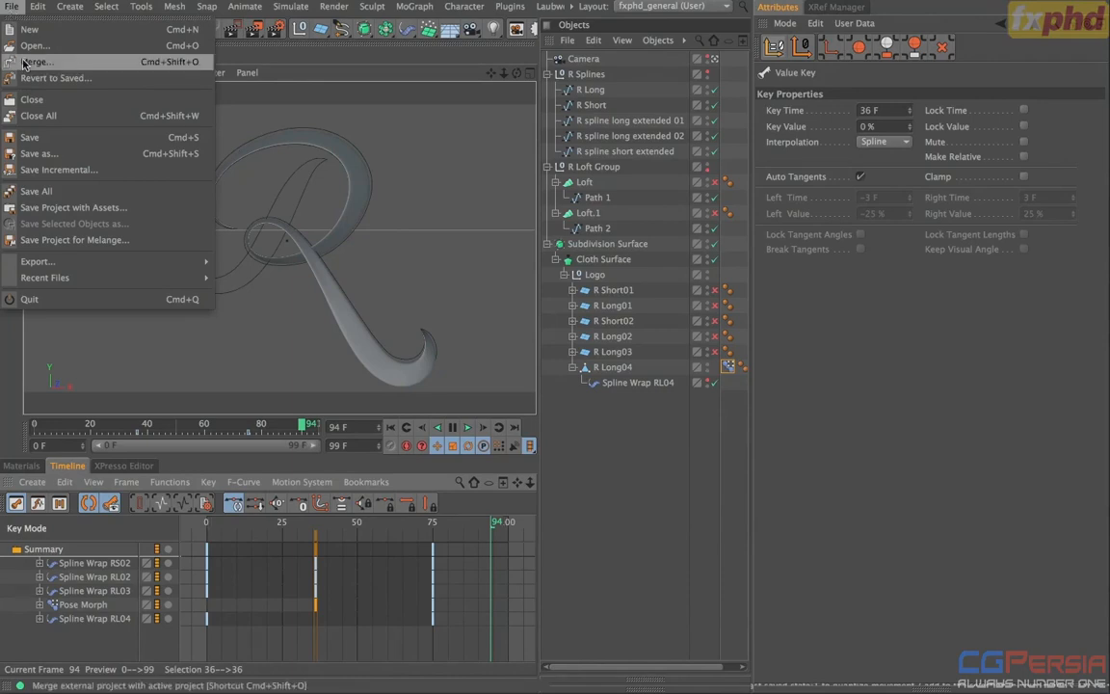
left_click(60, 169)
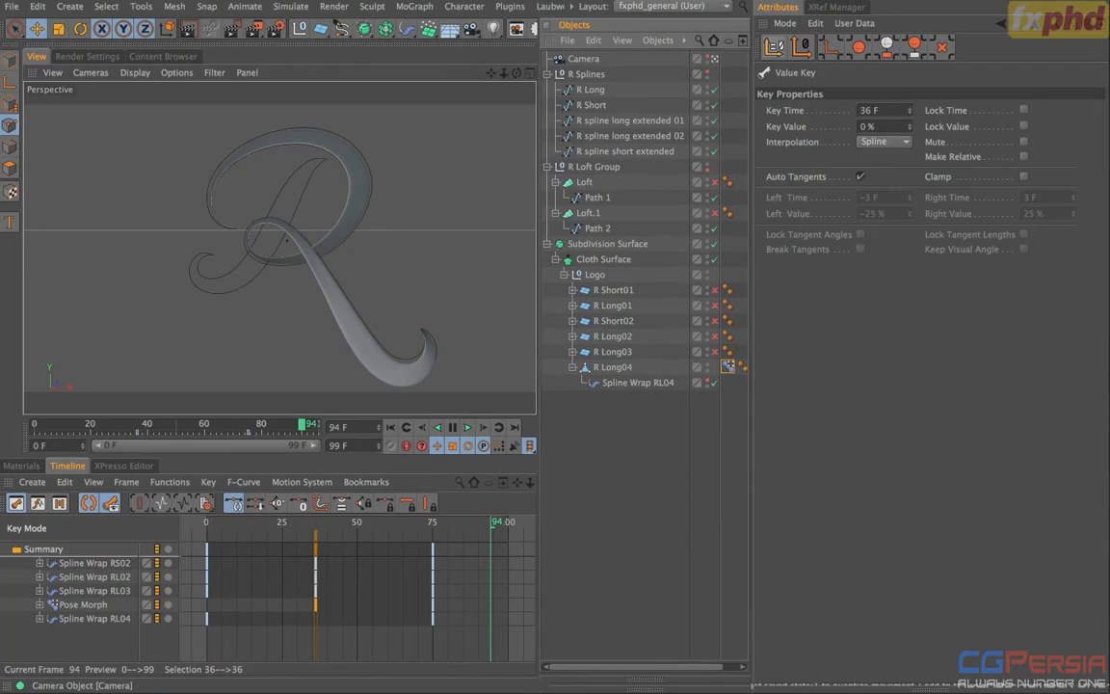
- Hide R Long04 in the editor and renderer, collapse its hierarchy, and enable R Long02
left_click(592, 371)
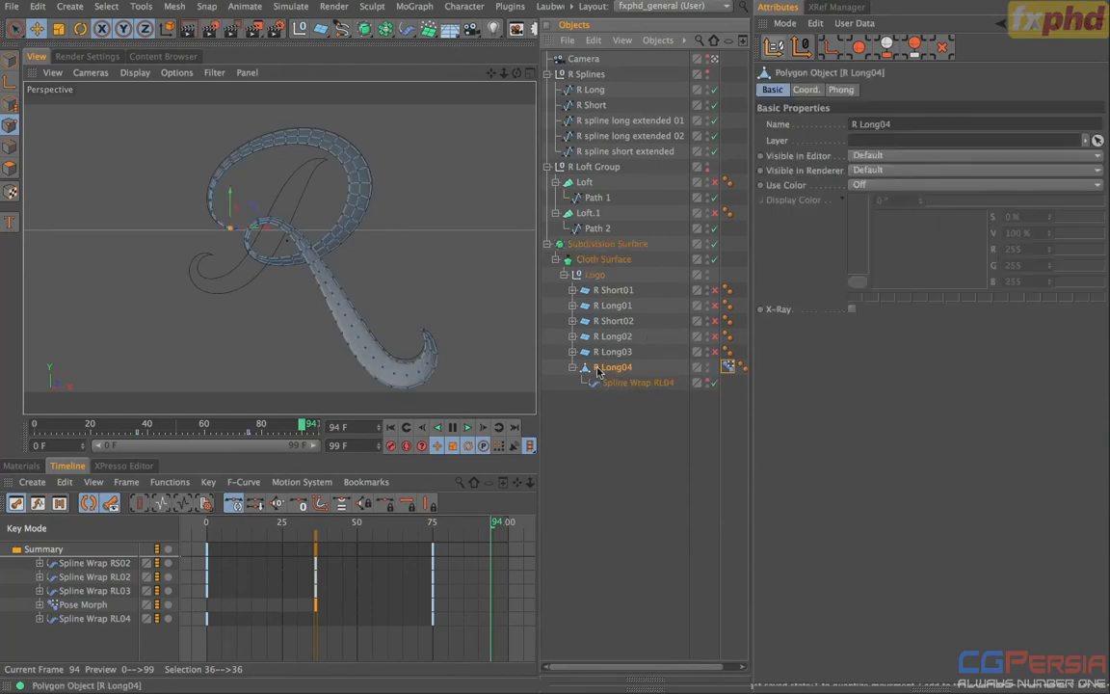
left_click(707, 369, "alt")
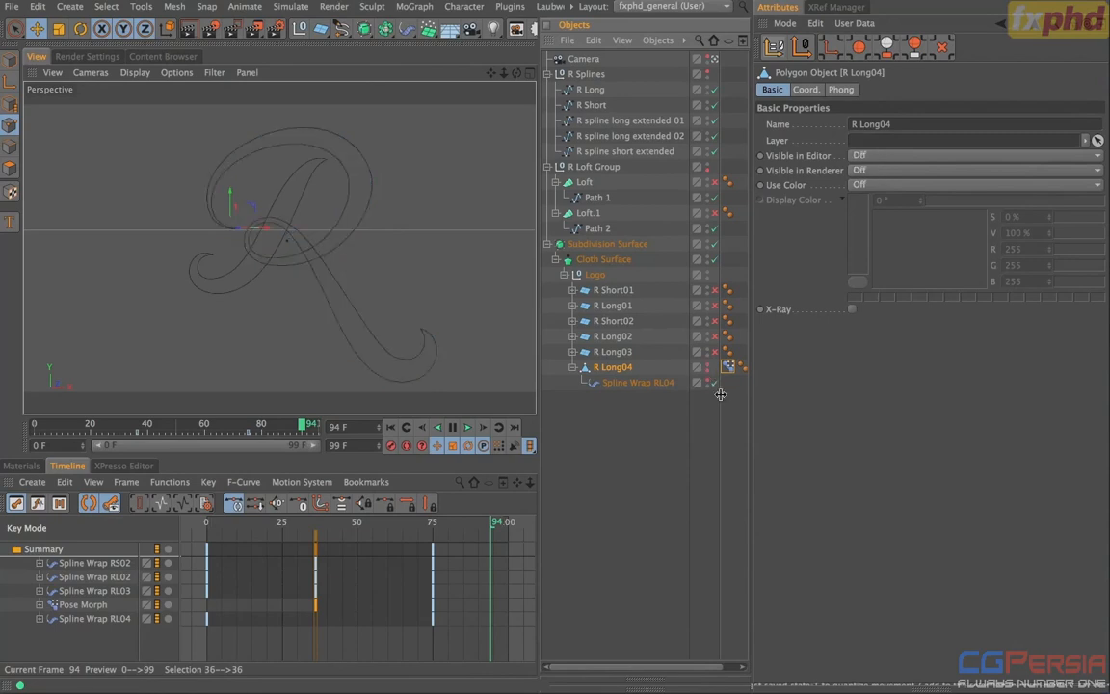
left_click(573, 368)
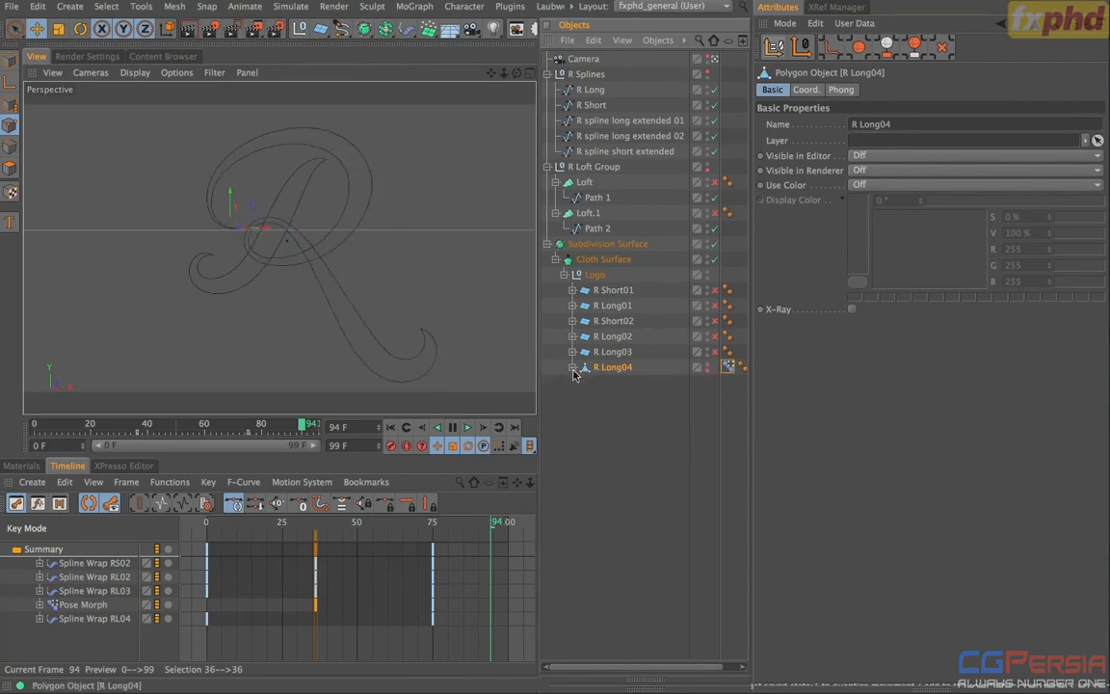
left_click(612, 336)
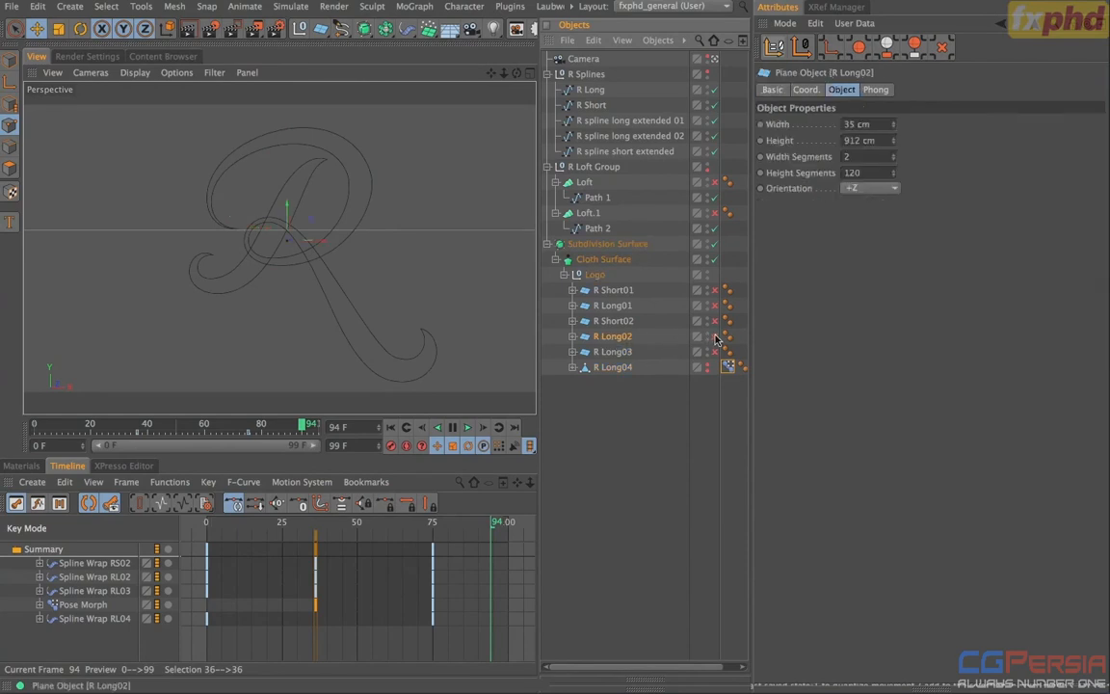
left_click(715, 336)
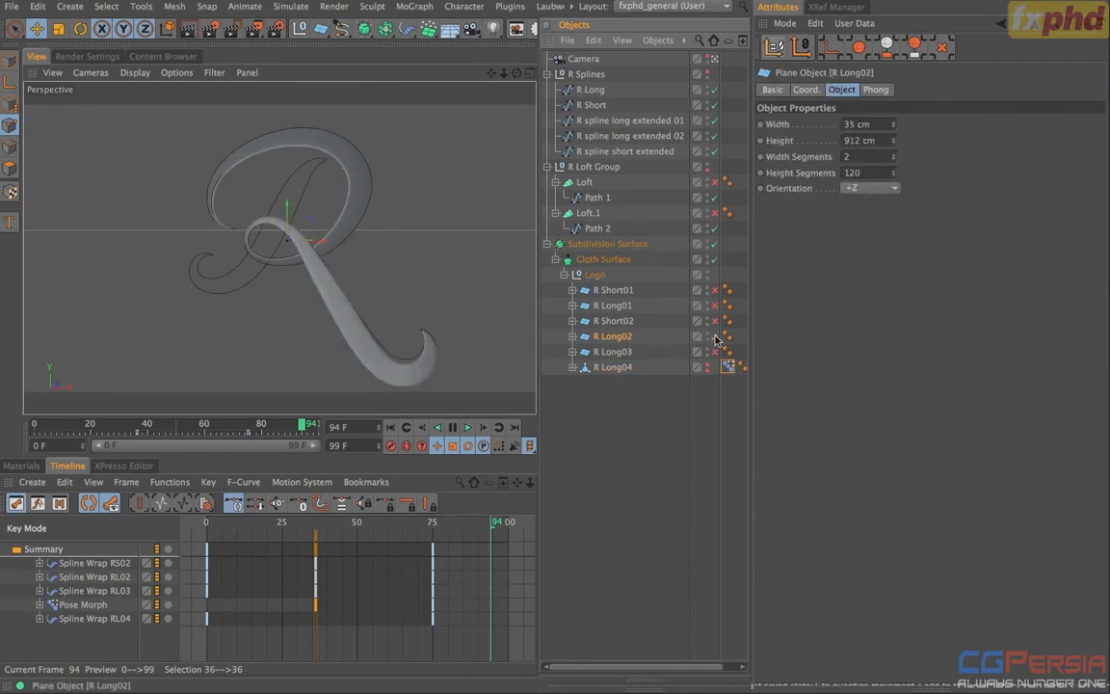
- Create a polygon copy of R Long02 with Current State to Object and move it out of the Logo hierarchy
right_click(613, 340)
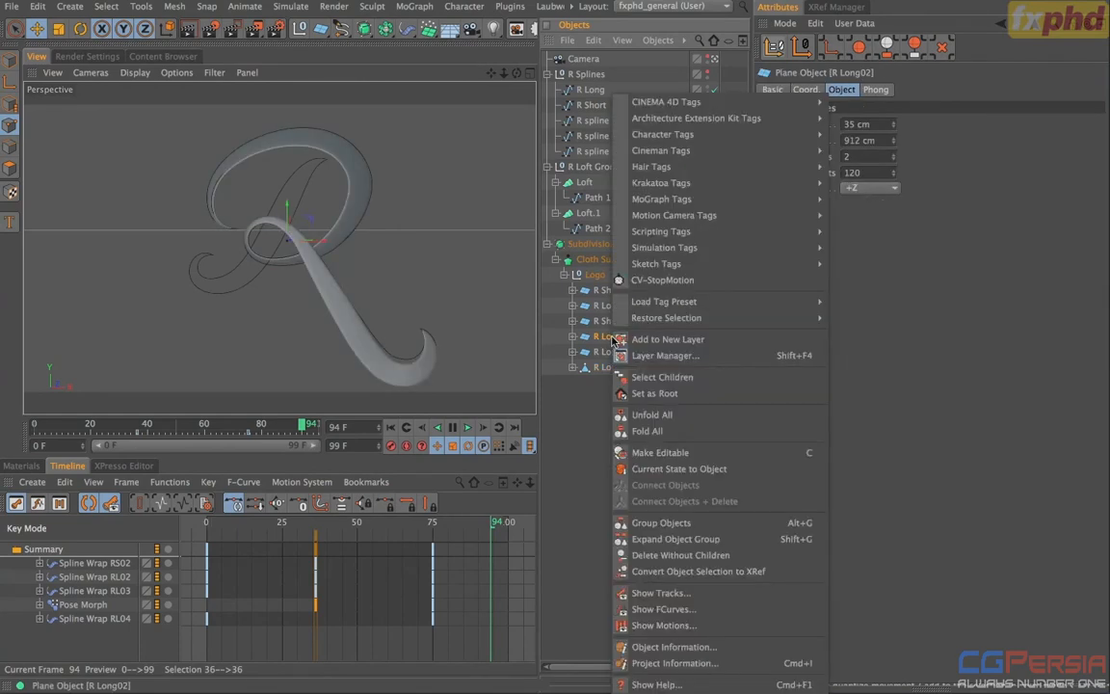
left_click(656, 470)
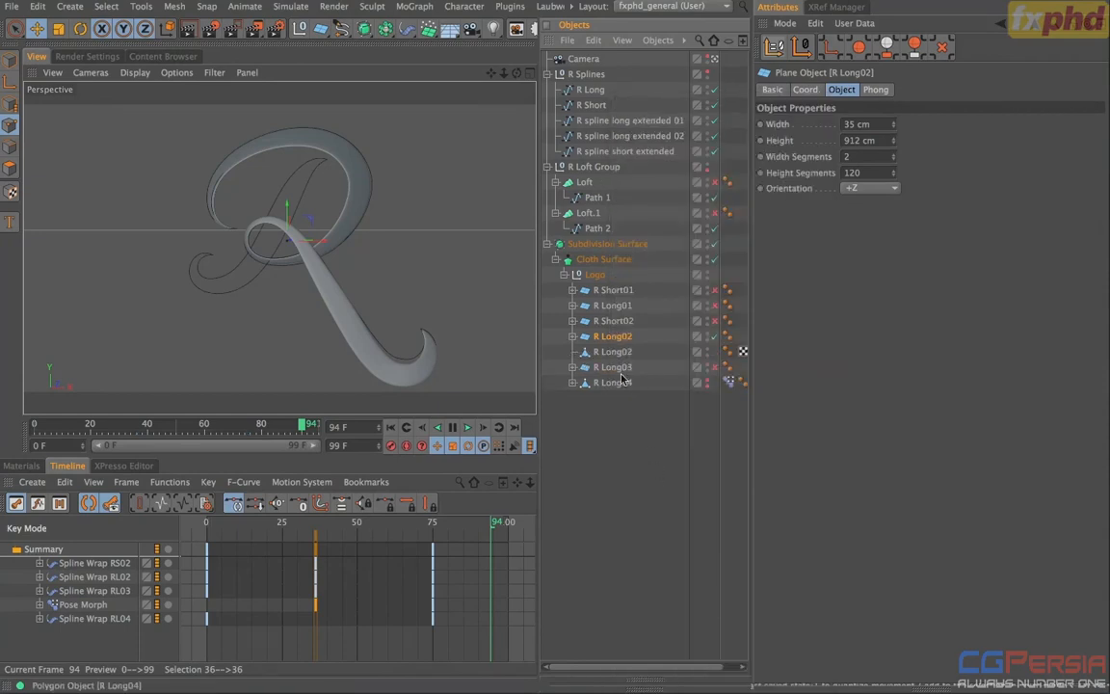
left_click_drag(616, 353, 579, 385)
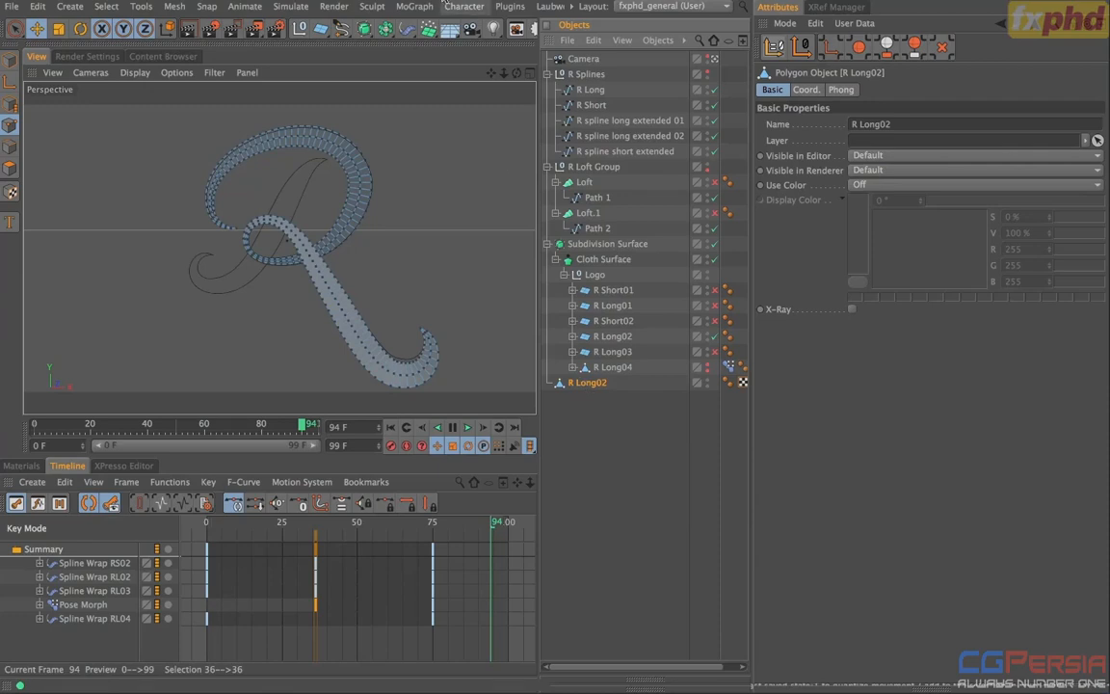
- Add a Matrix under the R Long02 polygon copy in Object mode, linked to that copy with Vertex distribution
left_click(415, 6)
left_click(456, 148)
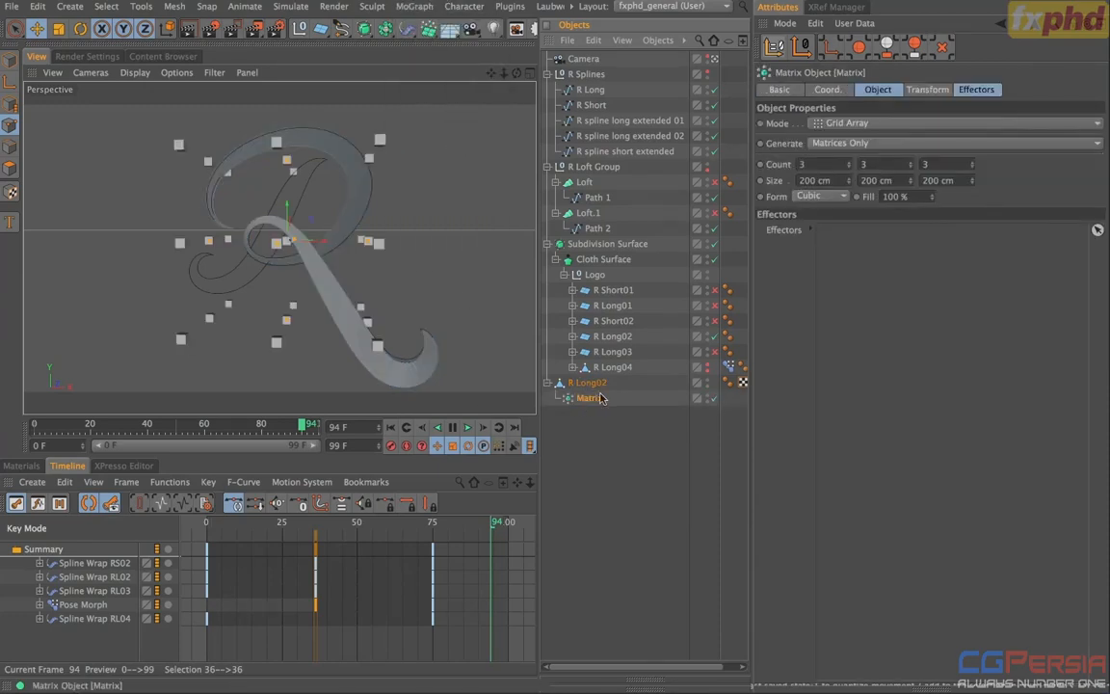
left_click(833, 124)
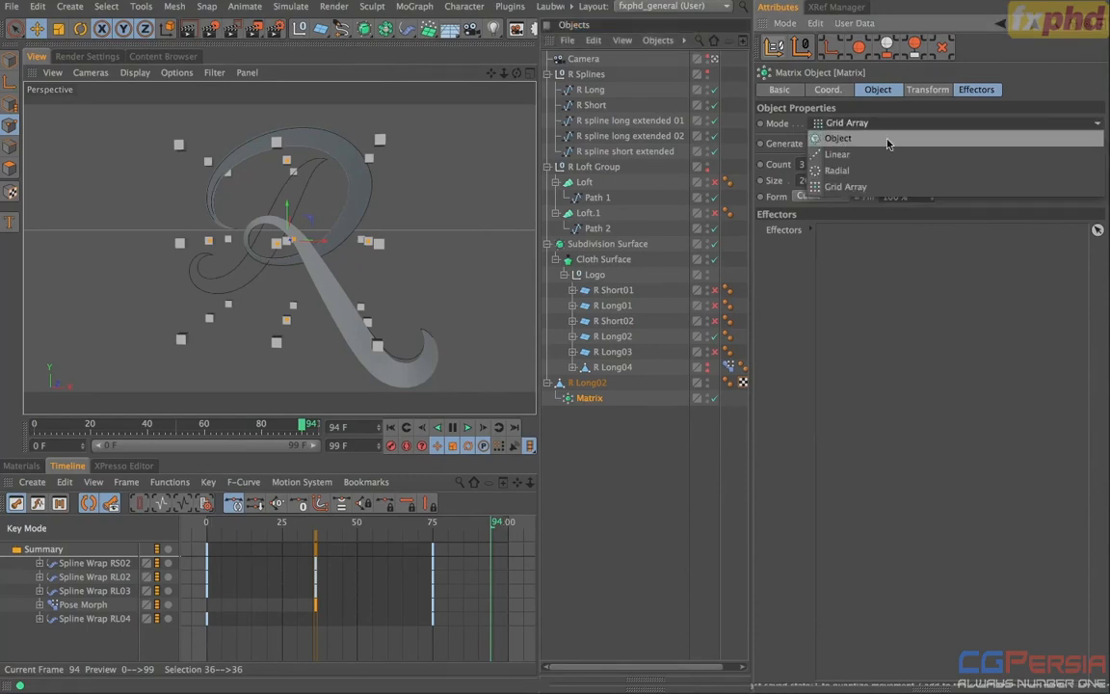
left_click(838, 142)
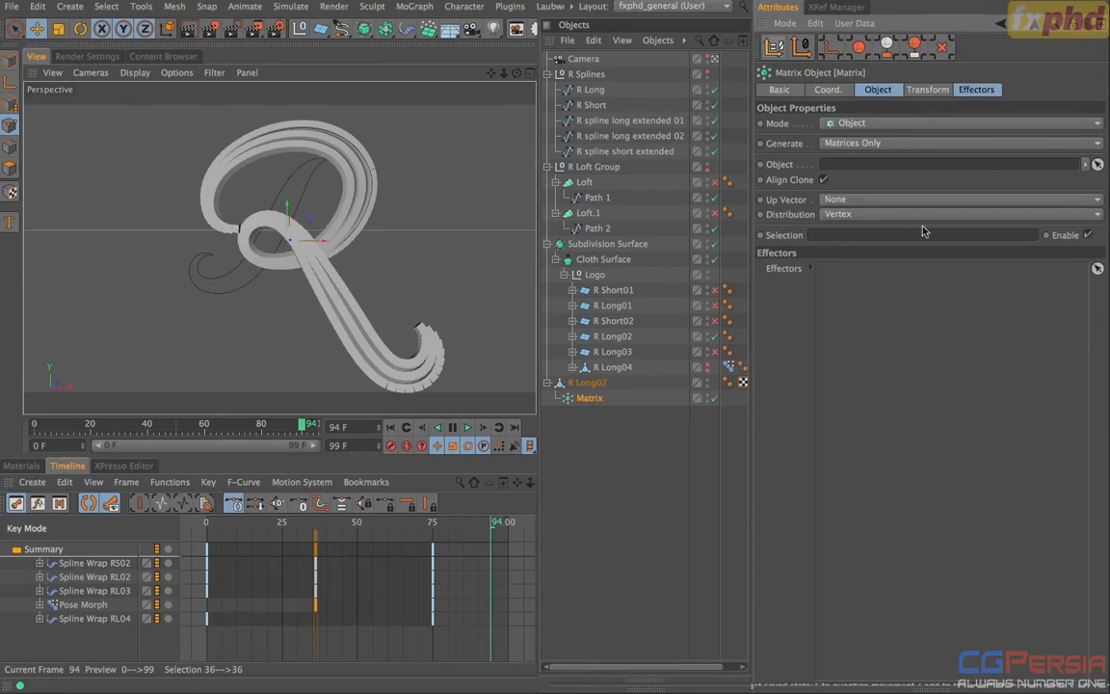
left_click(860, 215)
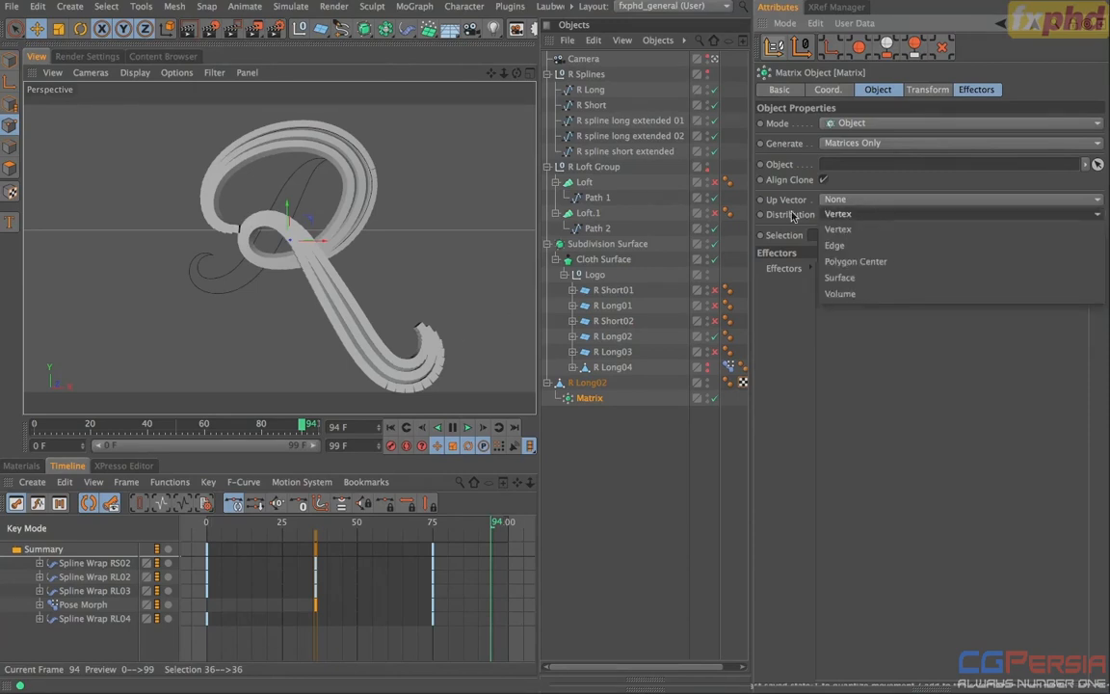
left_click(858, 215)
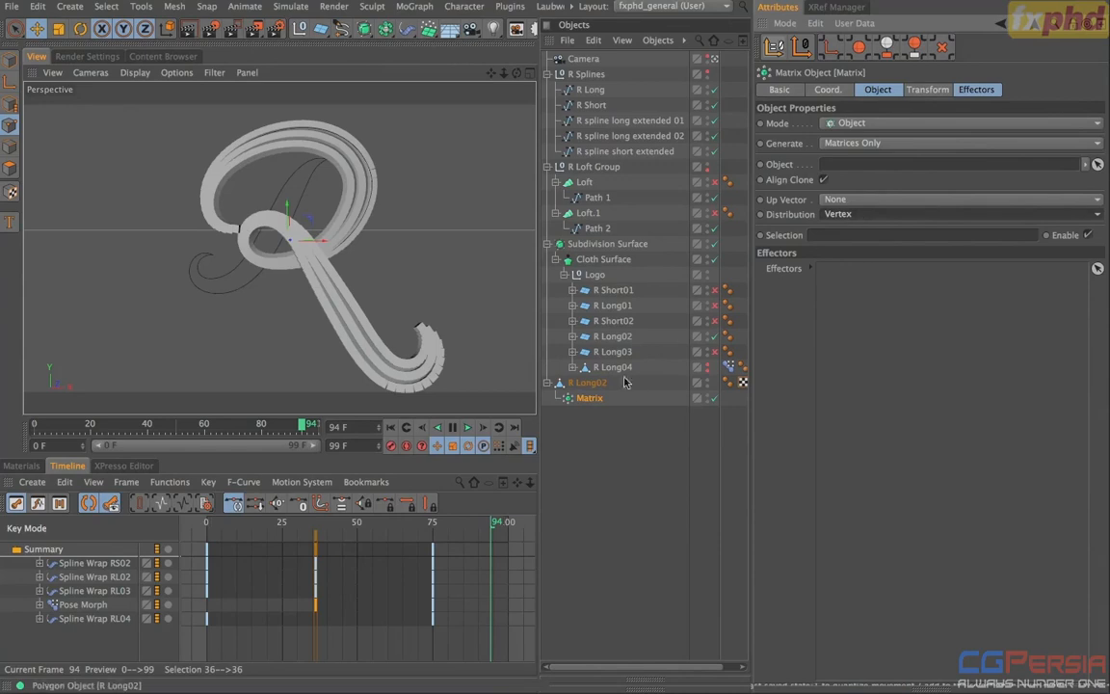
left_click_drag(602, 388, 885, 166)
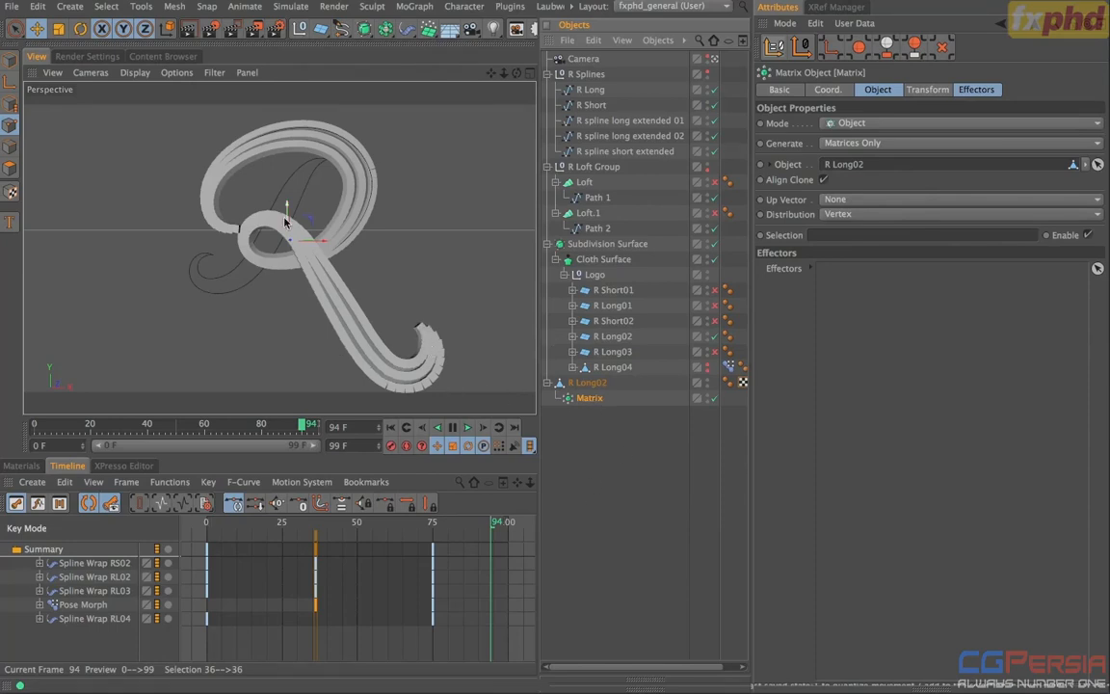
- Hide the R Long02 polygon copy in the editor and renderer, and disable the original R Long02 plane
left_click(588, 383)
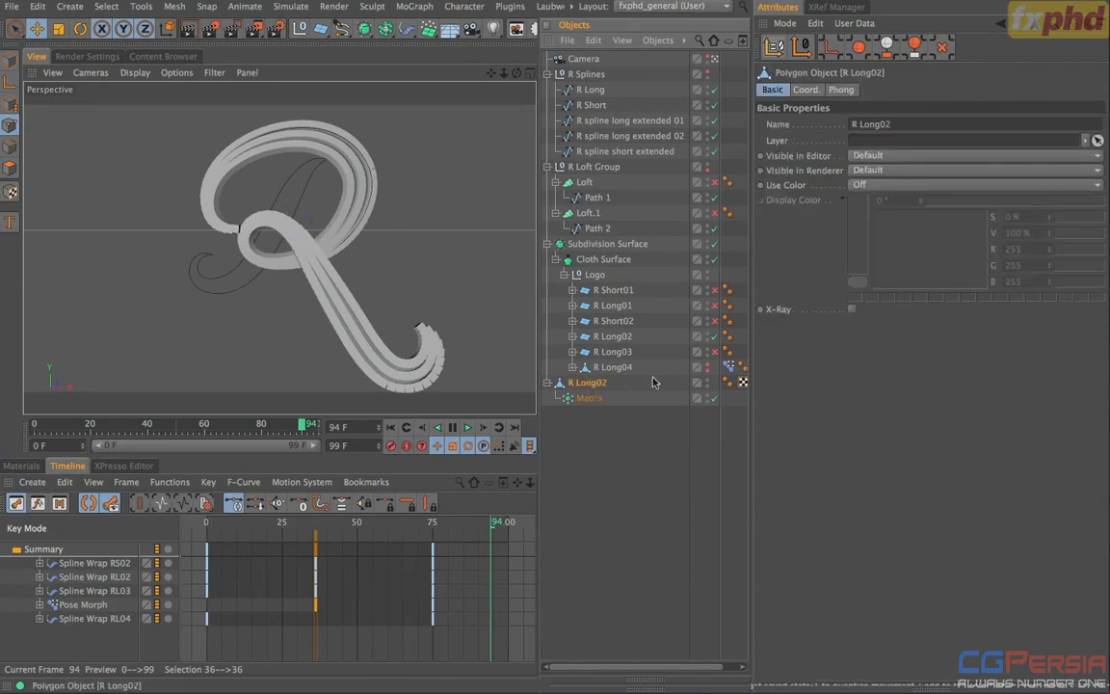
left_click(707, 386, "ctrl")
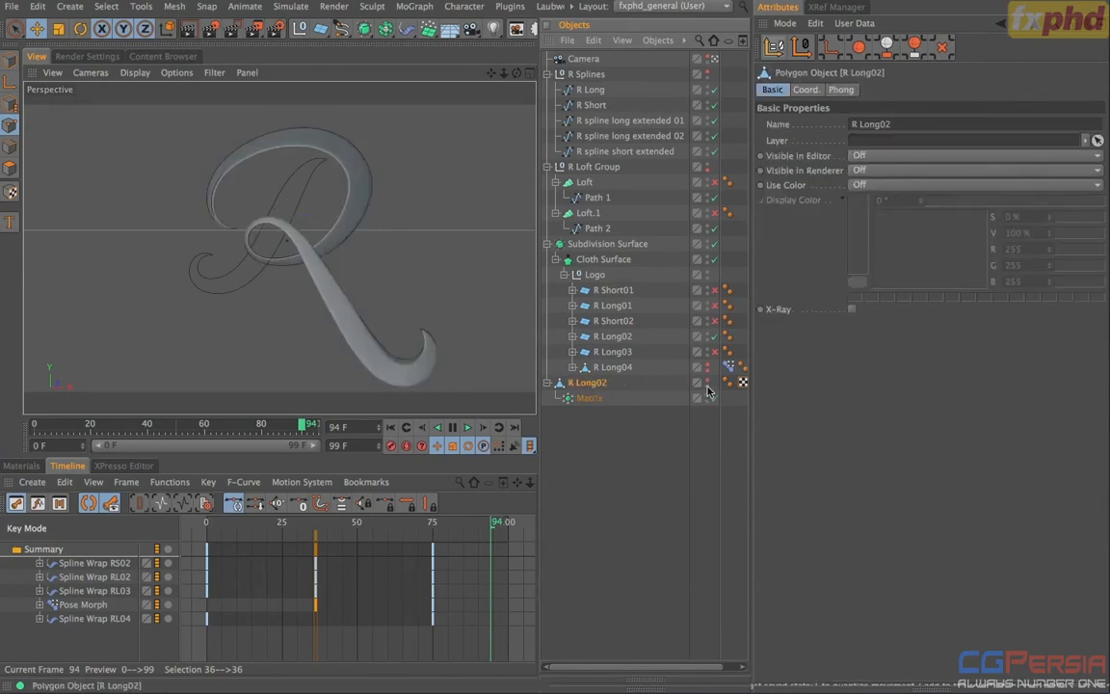
left_click(618, 451)
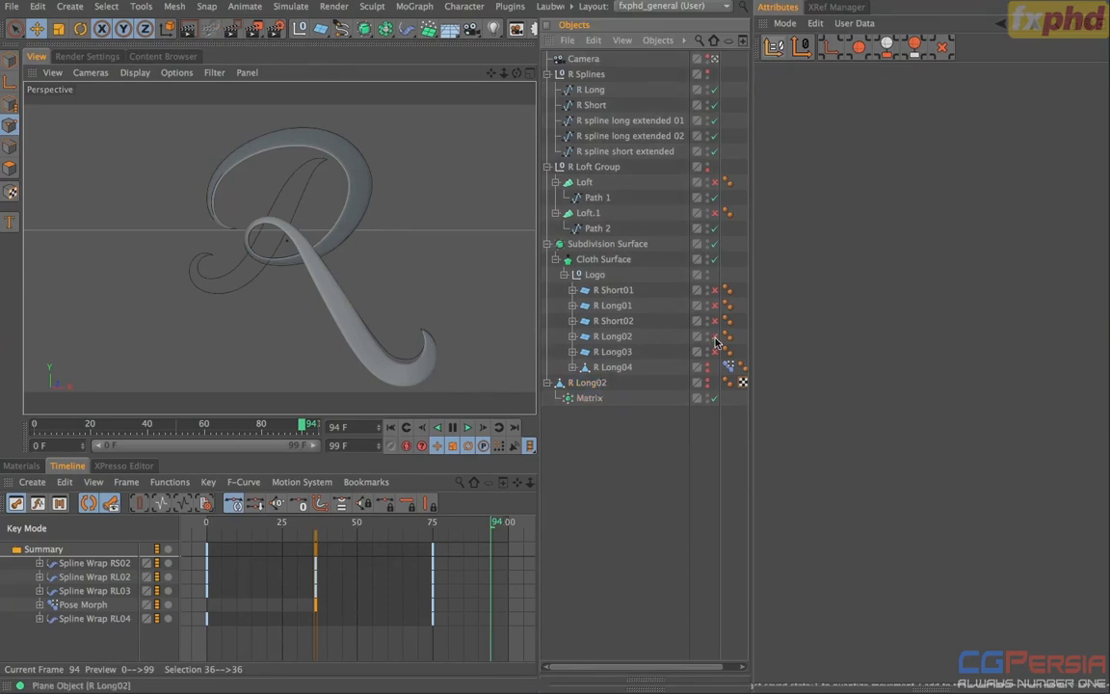
- Duplicate R Long03 within the Logo hierarchy and name the copy R Long05
left_click(620, 350)
left_click_drag(610, 351, 626, 377, "ctrl")
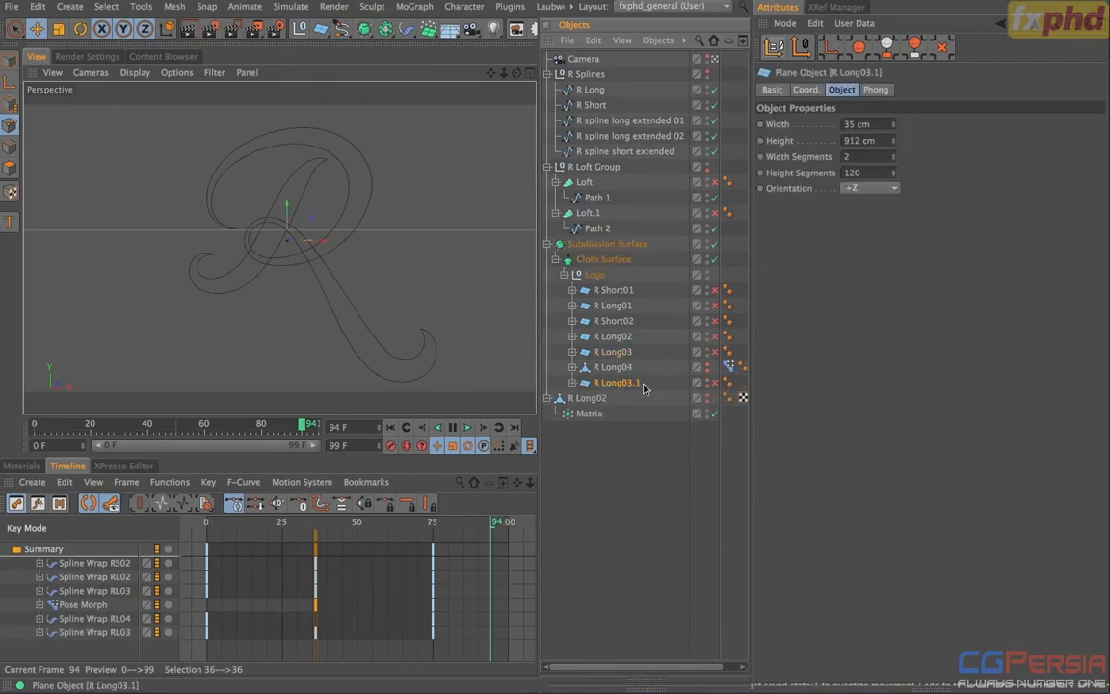
double_click(633, 384)
type("5")
key("Return")
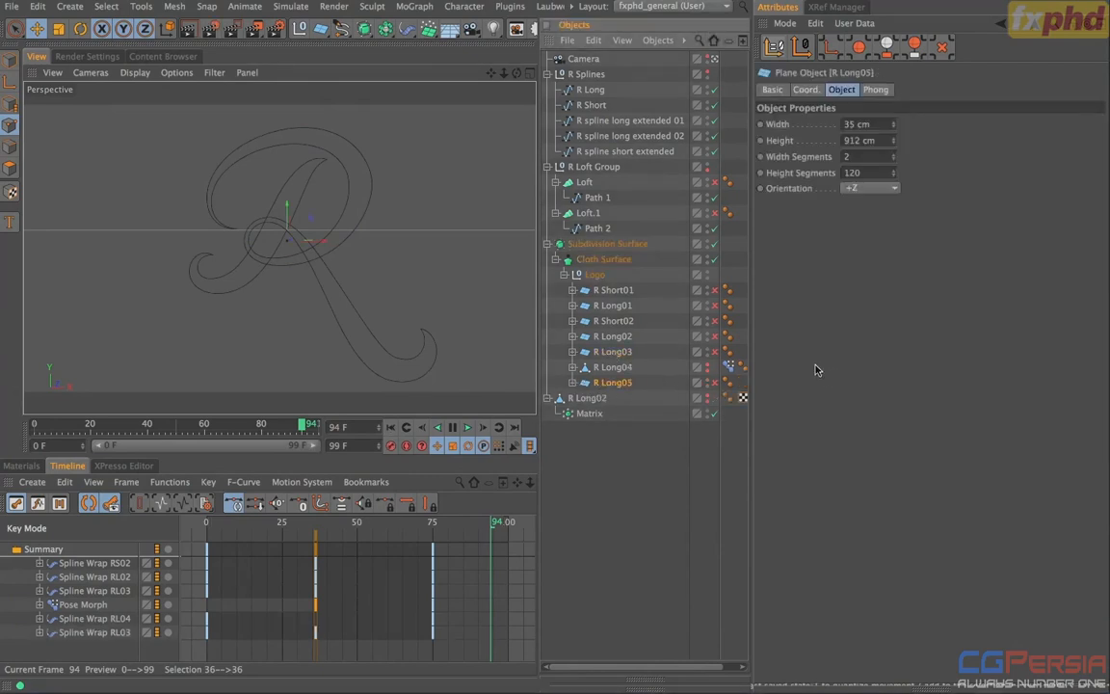
- Rename R Long05's Spline Wrap as Spline Wrap RL05 and enable R Long05
left_click(573, 383)
double_click(640, 399)
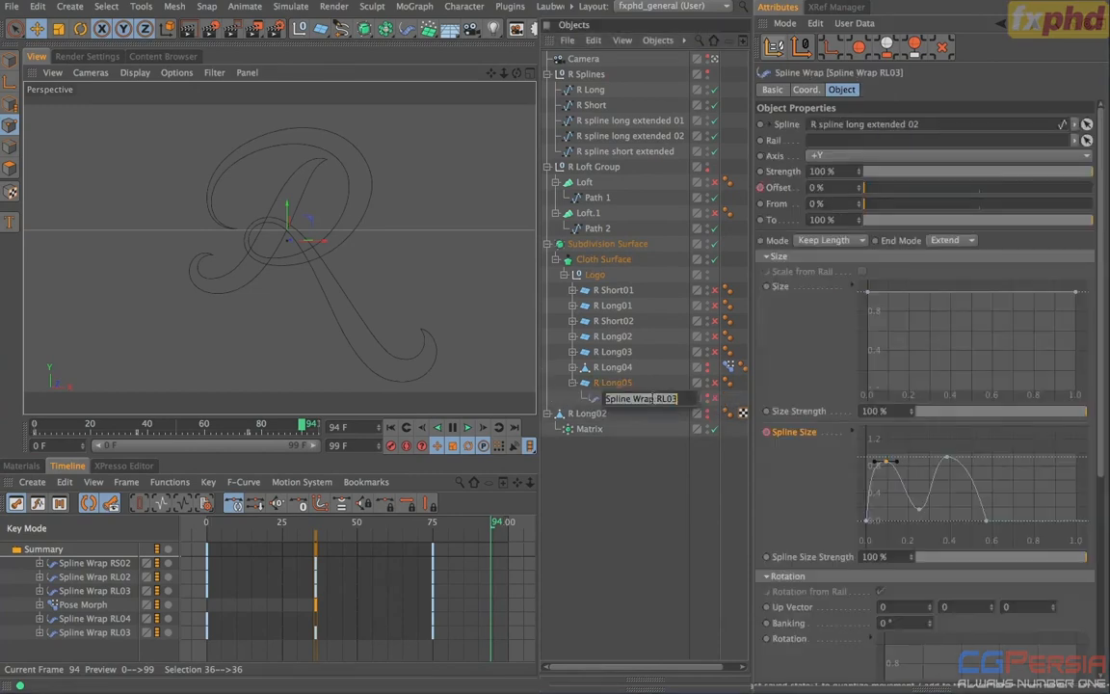
type("5")
key("Return")
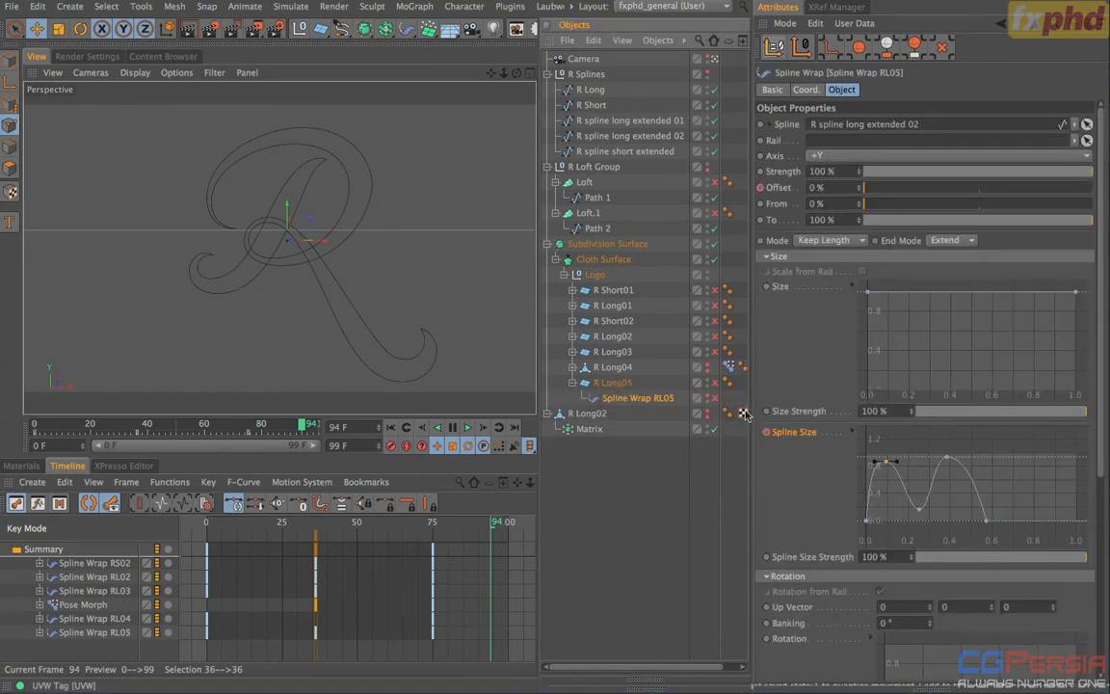
left_click(714, 383)
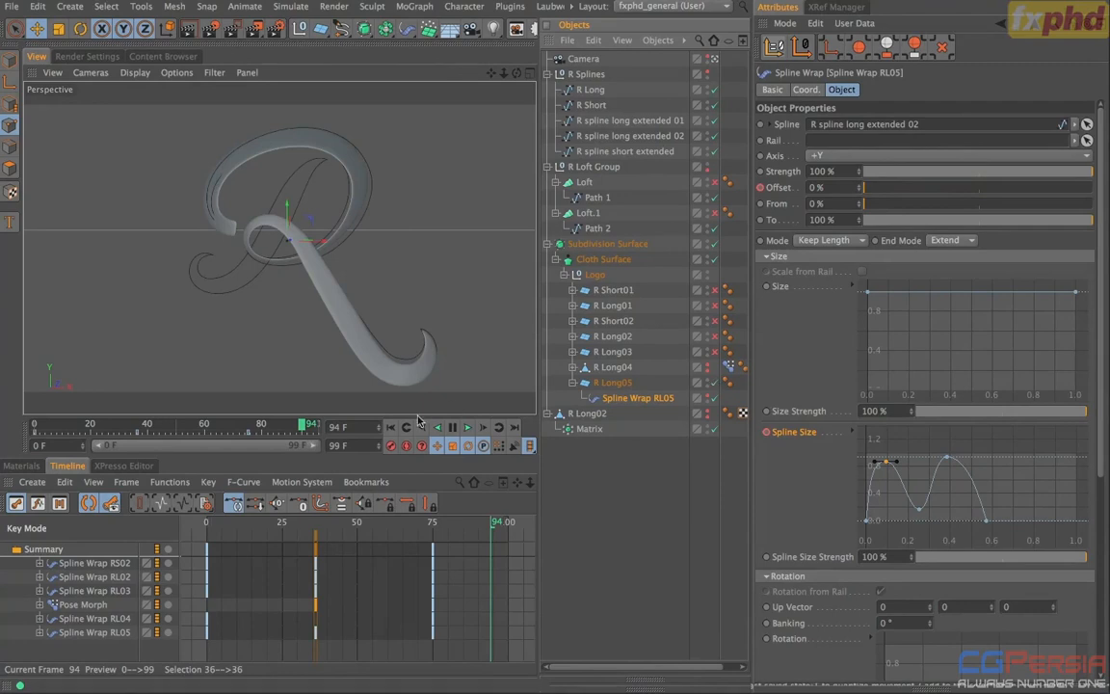
- Go to frame 99, delete the Spline Size animation track of Spline Wrap RL05, and reset its curve to default
left_click_drag(305, 425, 440, 432)
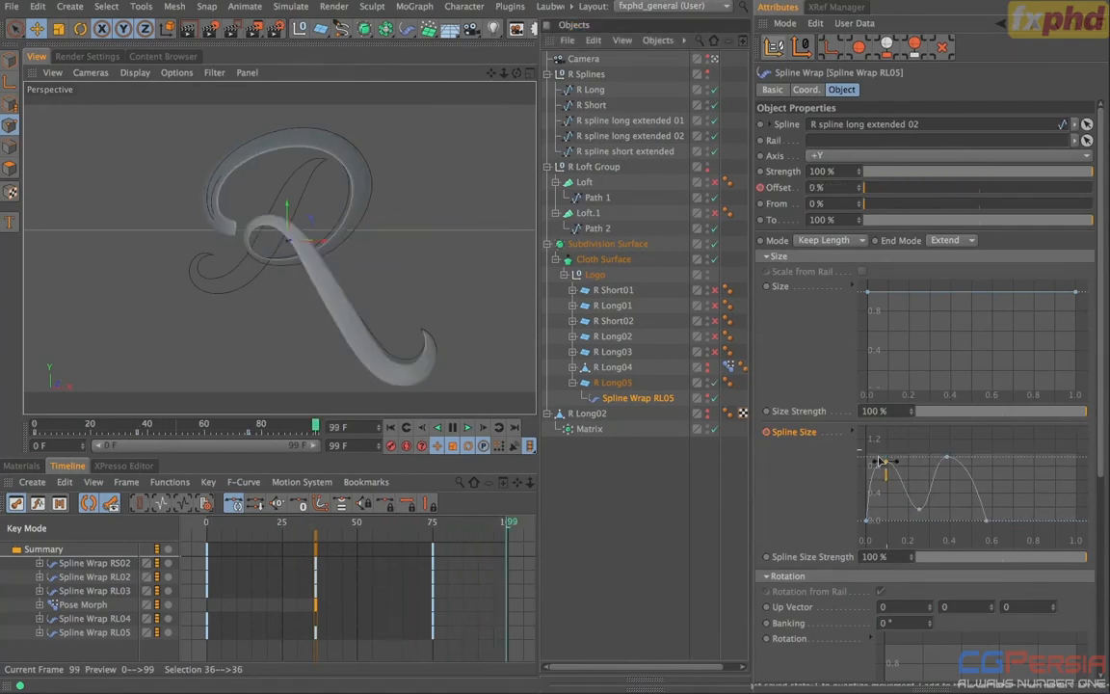
right_click(802, 434)
mouse_move(808, 445)
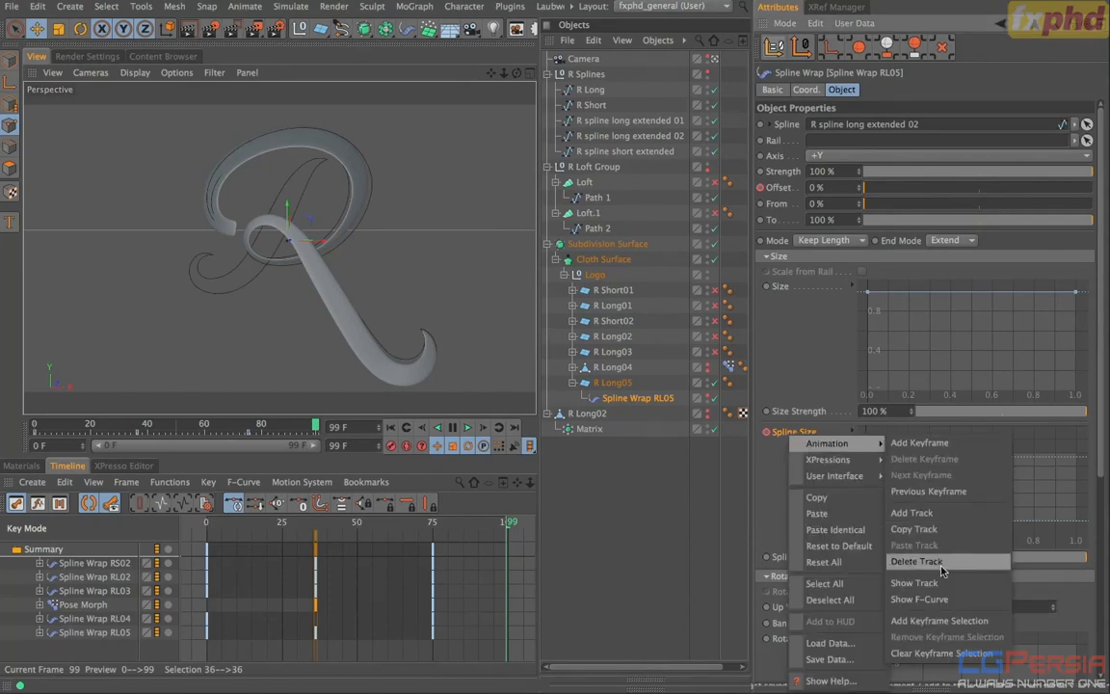
left_click(848, 511)
right_click(801, 434)
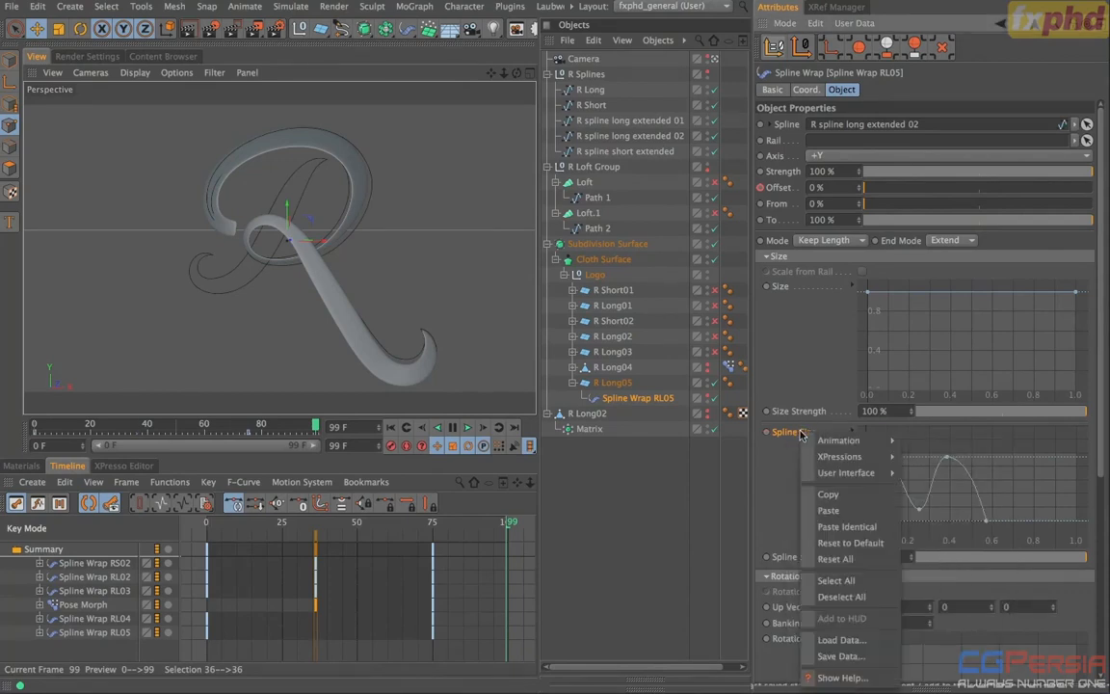
left_click(850, 542)
left_click_drag(510, 522, 378, 511)
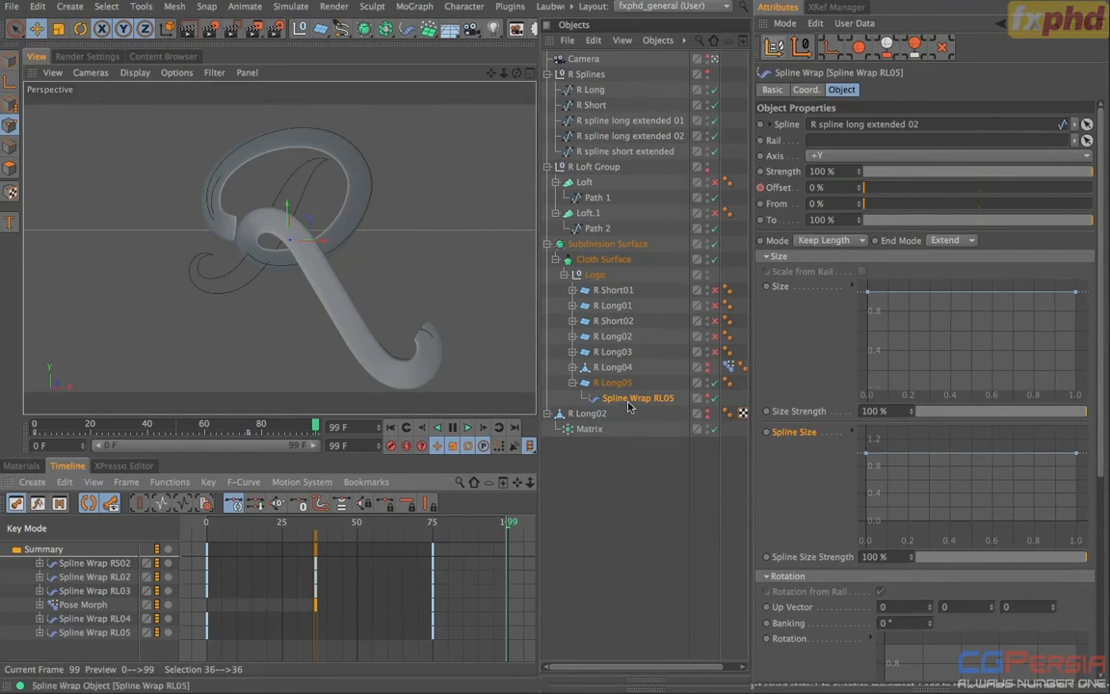
- Add an Inheritance effector to R Long05 and place it below Spline Wrap RL05
left_click(594, 382)
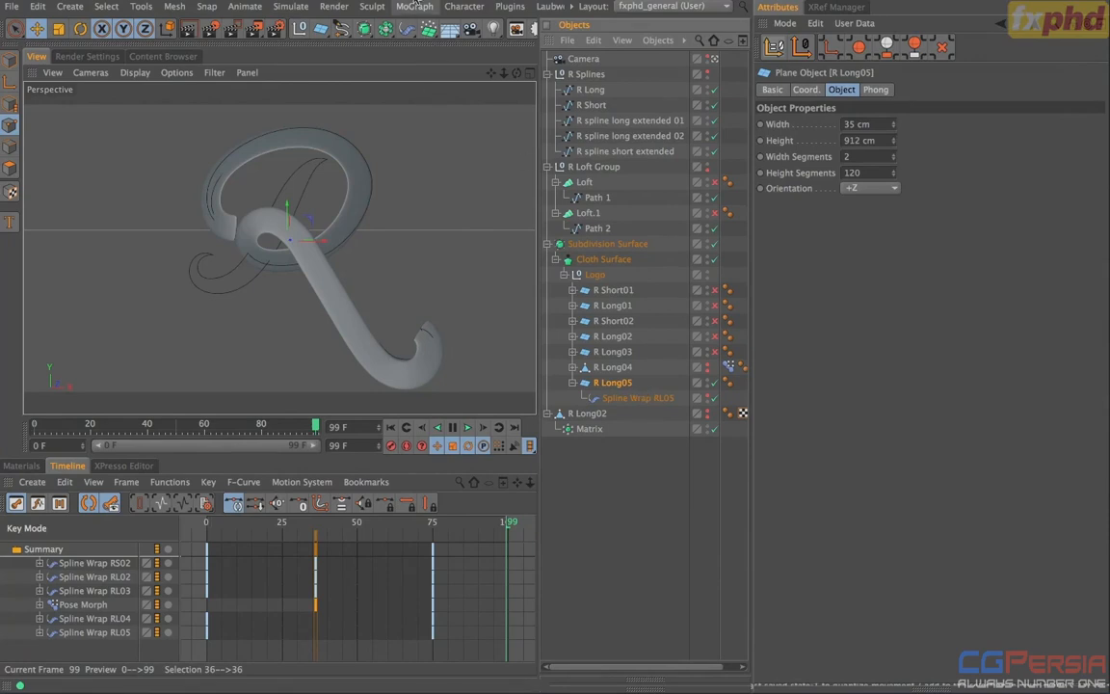
left_click(412, 7)
mouse_move(440, 34)
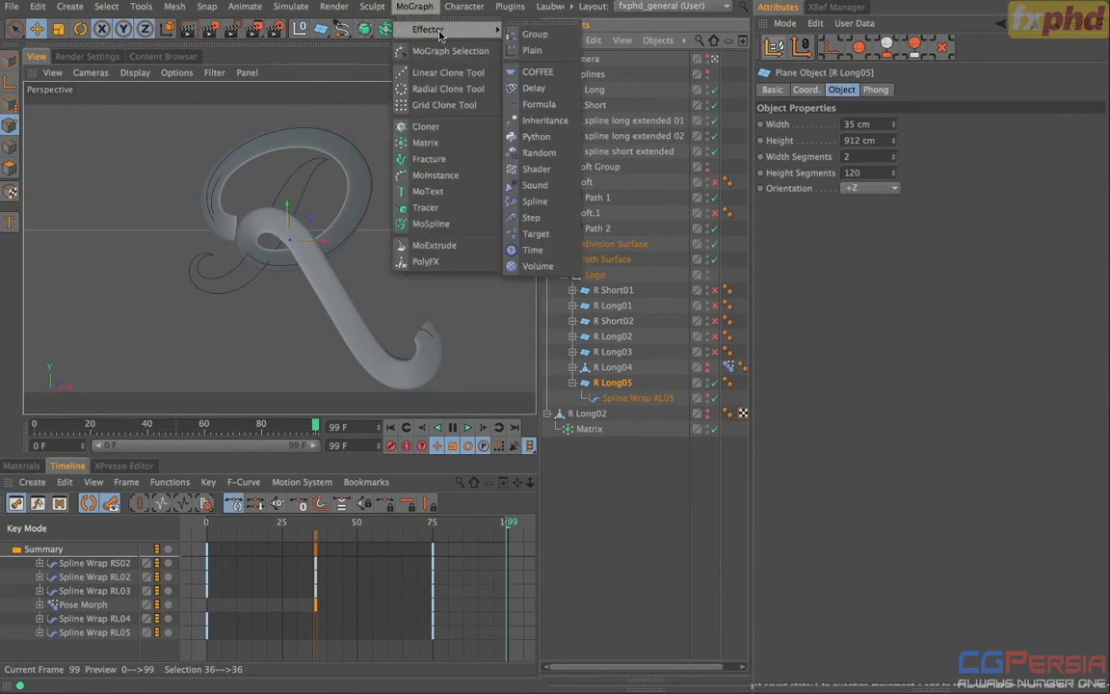
left_click(533, 121)
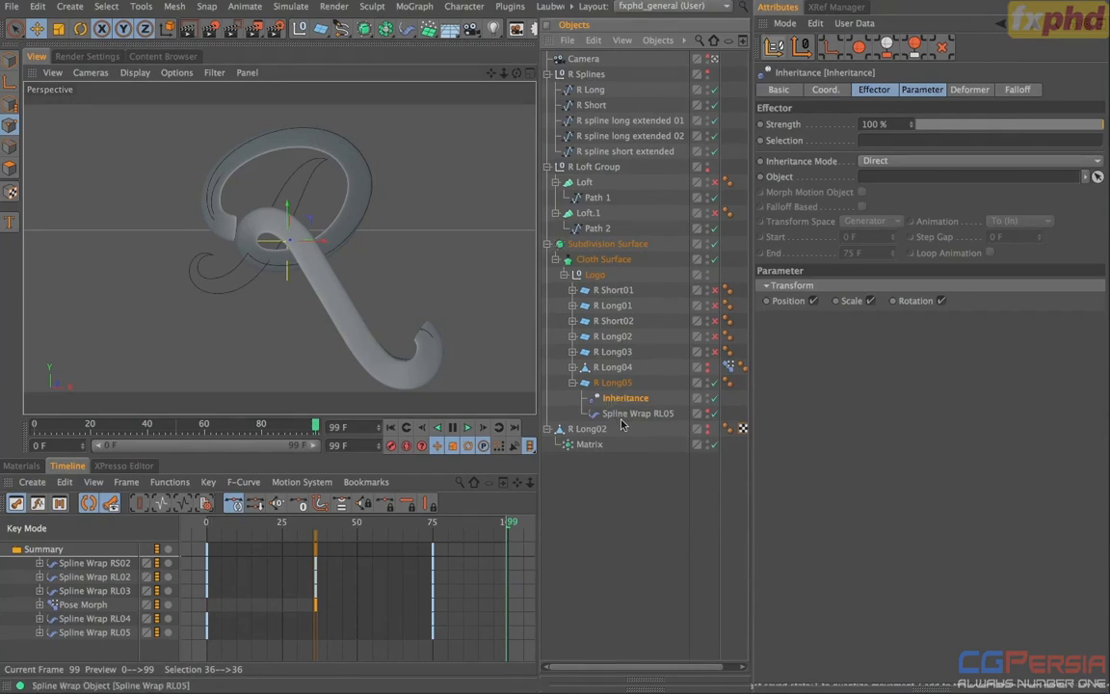
mouse_move(609, 403)
left_mouse_down()
mouse_move(632, 425)
mouse_move(619, 417)
left_mouse_up()
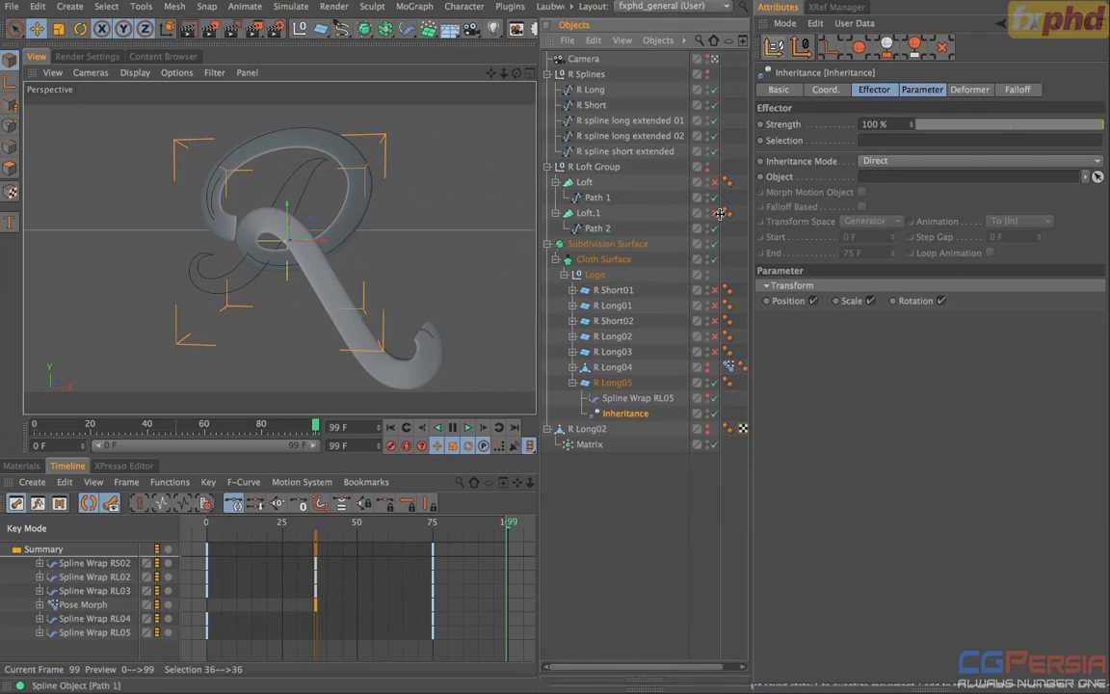
- Turn on the Inheritance effector's deformation, link the Matrix as its object with Morph Motion Object enabled, and keep Strength at 100 %
left_click(972, 89)
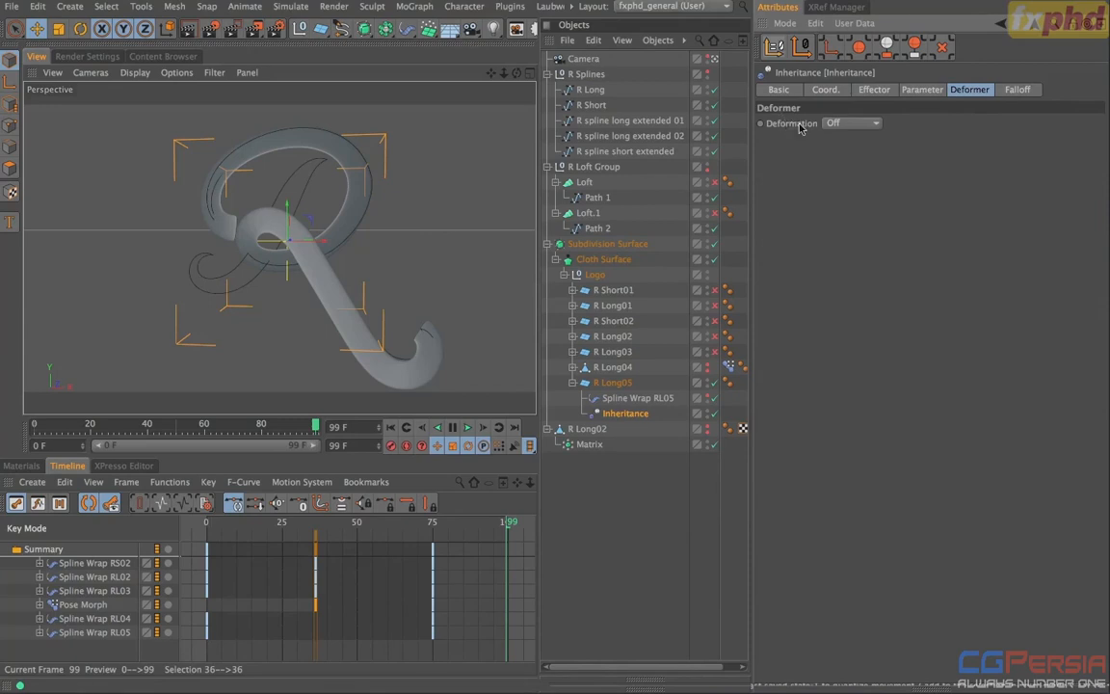
left_click(843, 125)
left_click(865, 171)
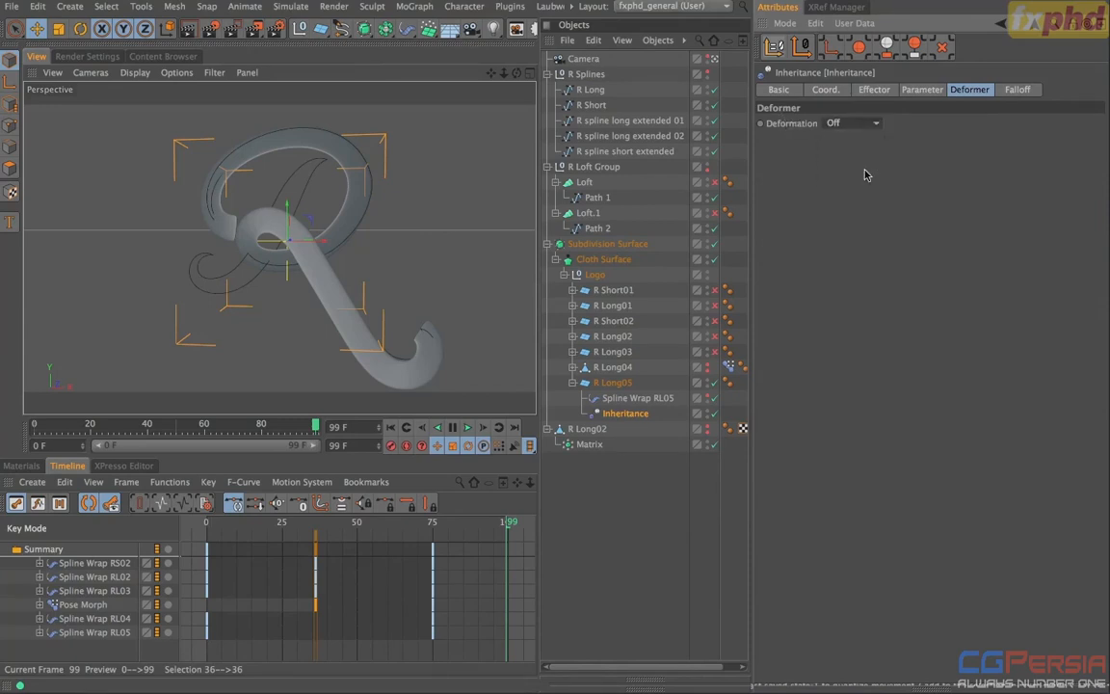
left_click(877, 90)
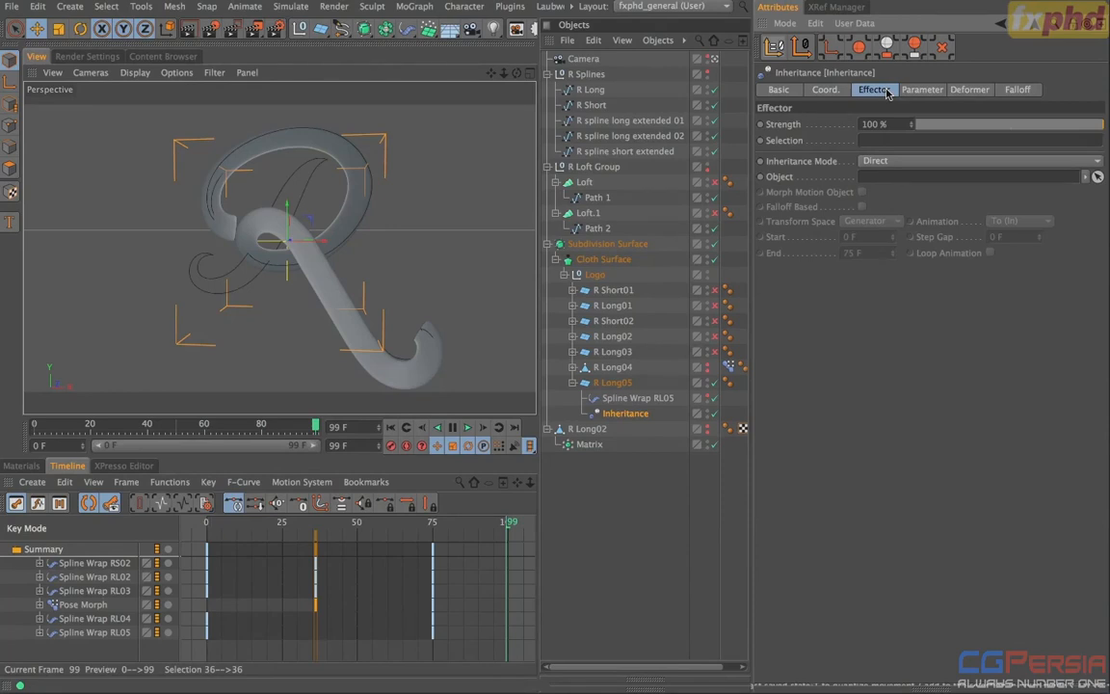
left_click_drag(593, 448, 906, 186)
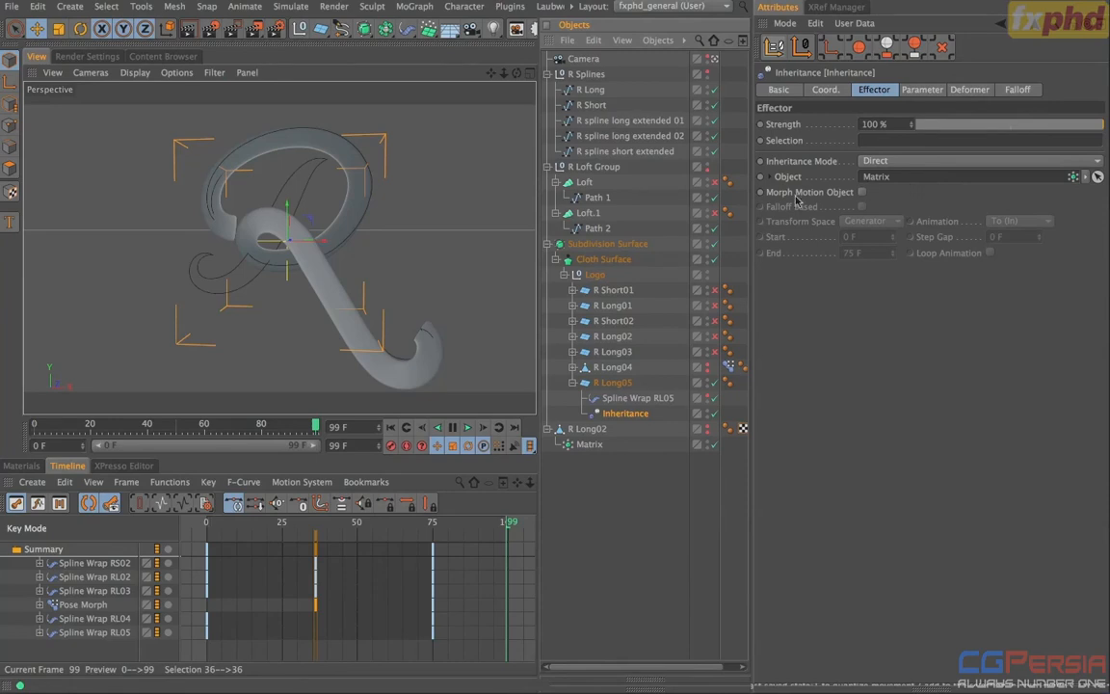
left_click(863, 193)
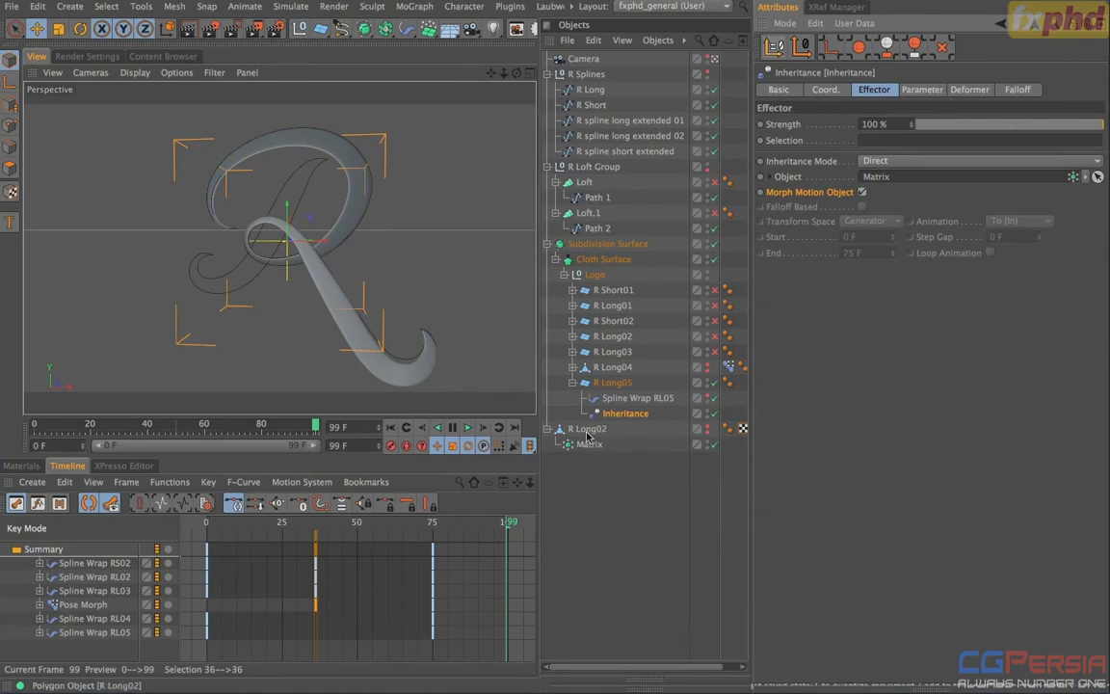
mouse_move(1099, 128)
left_mouse_down()
mouse_move(888, 134)
mouse_move(1104, 125)
left_mouse_up()
- Try a Sphere falloff on the Inheritance effector by moving it across the logo, and restore the Infinite shape
left_click(1018, 90)
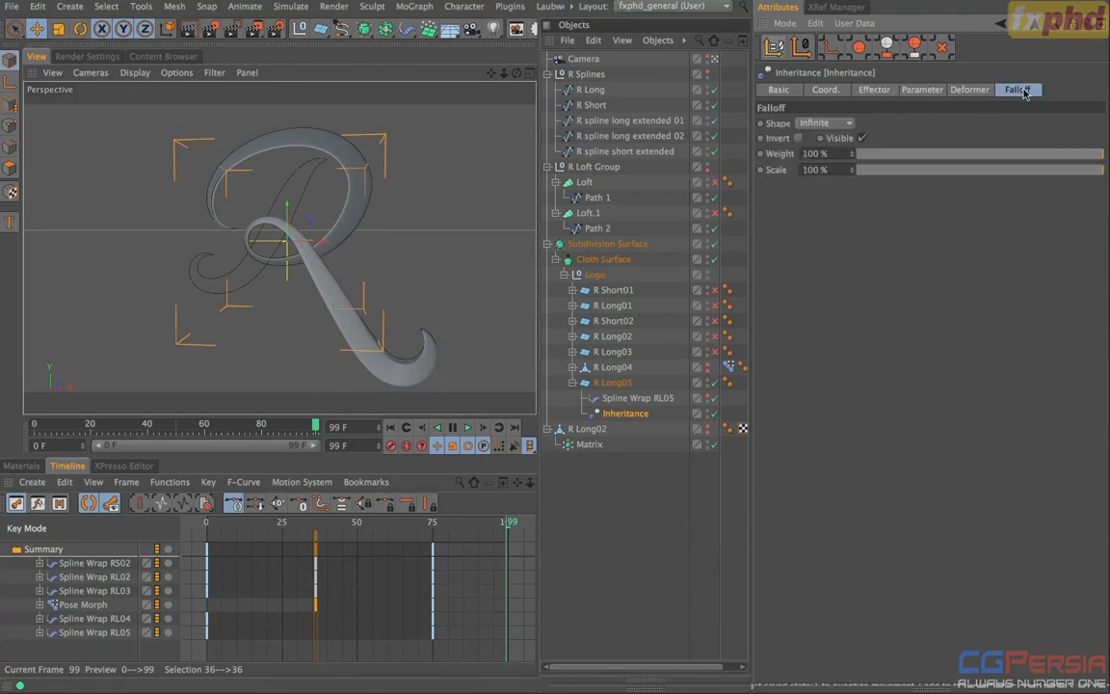
left_click(819, 124)
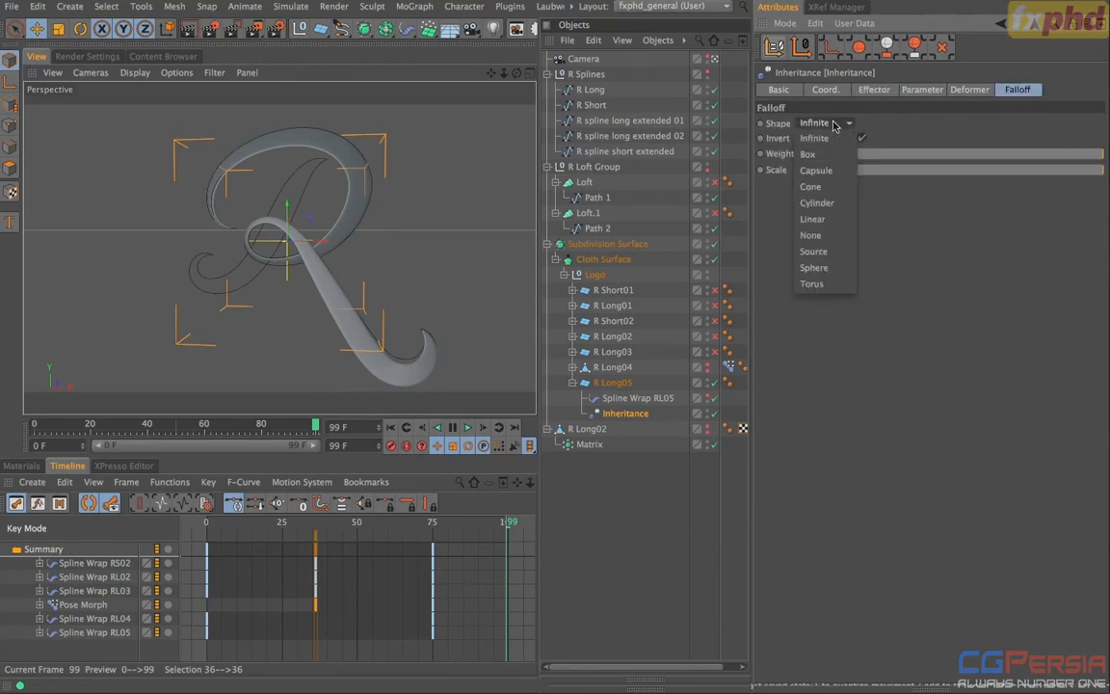
left_click(814, 267)
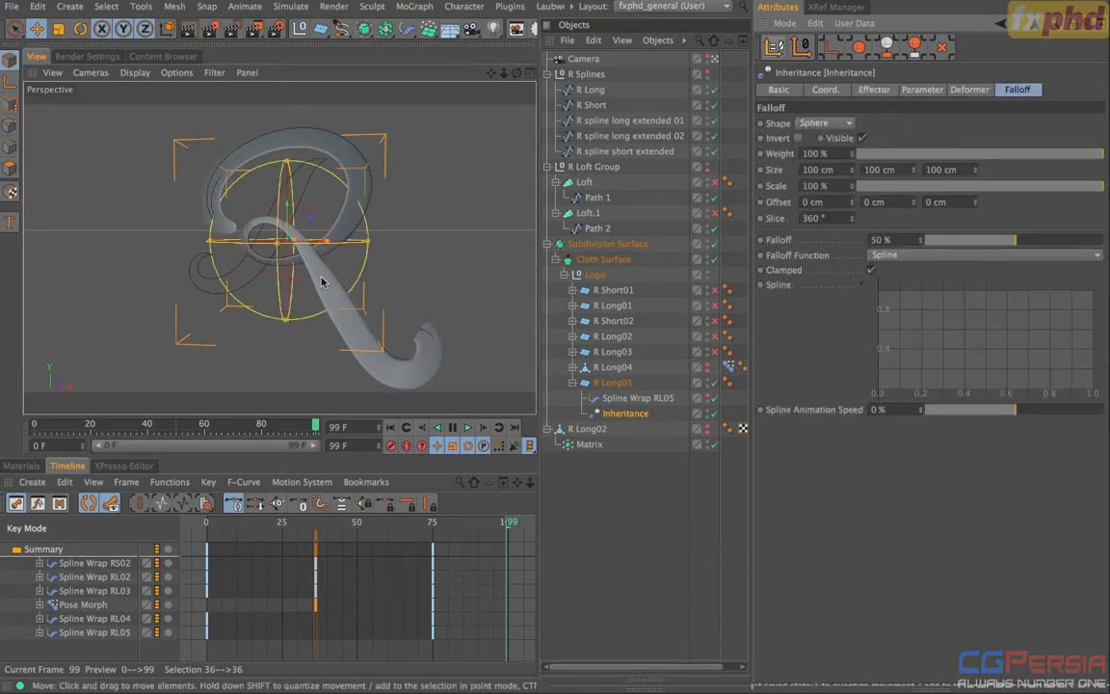
left_click_drag(321, 282, 394, 287)
left_click(824, 123)
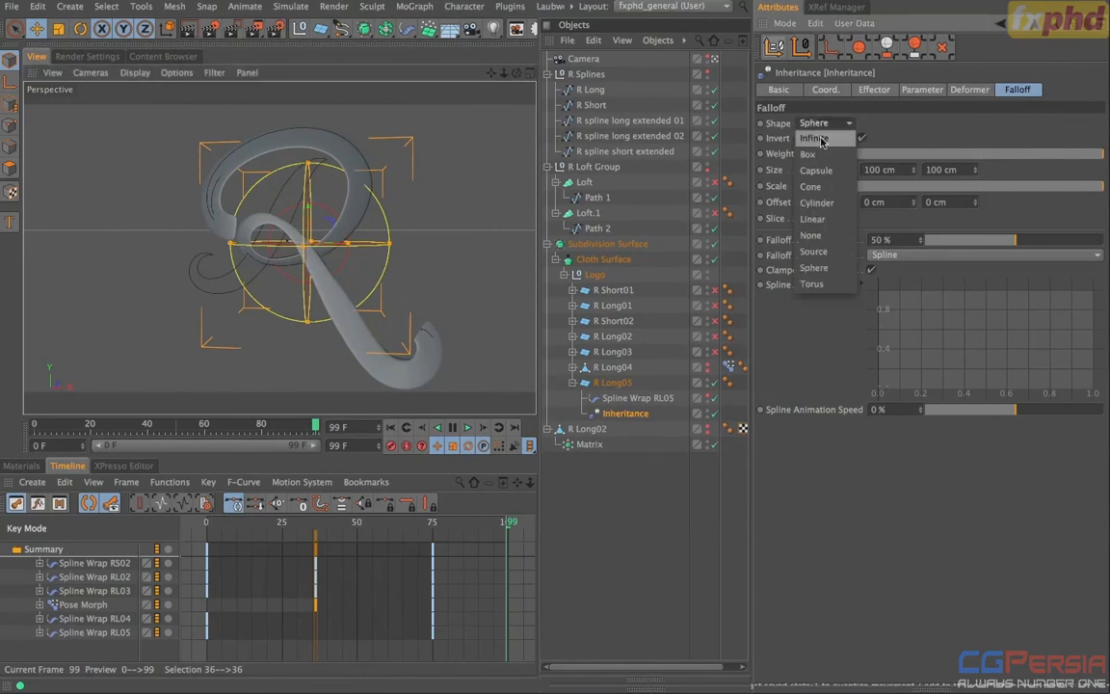
left_click(822, 140)
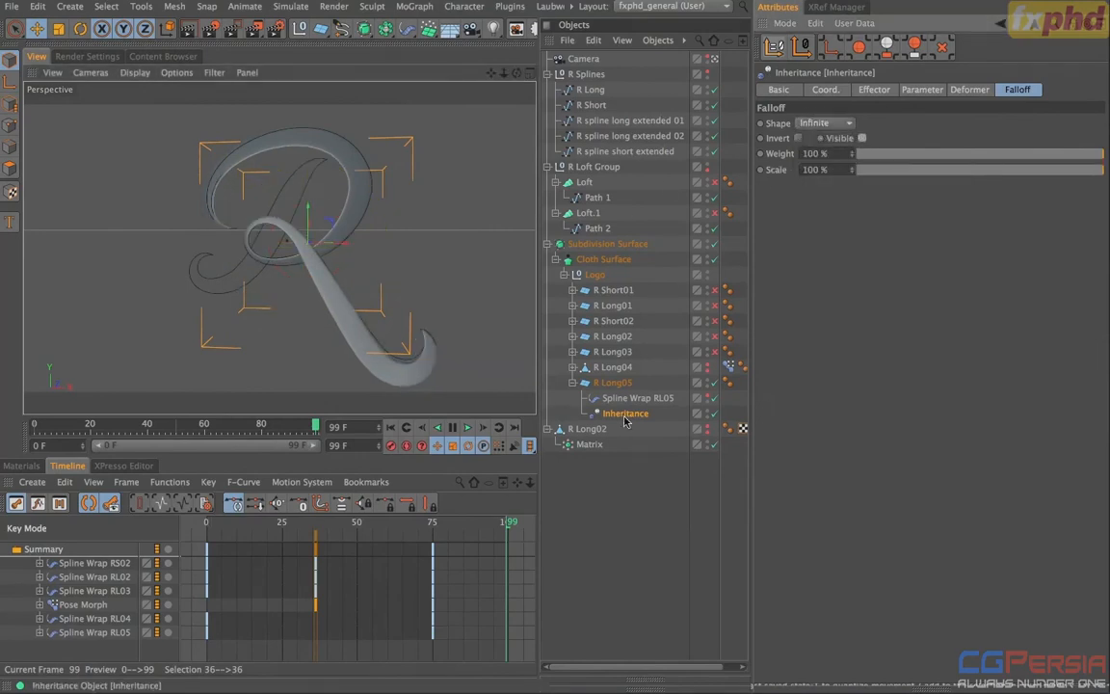
- Go to frame 75 and record a keyframe for the Inheritance effector's Strength at 100 %
left_click_drag(514, 529, 435, 537)
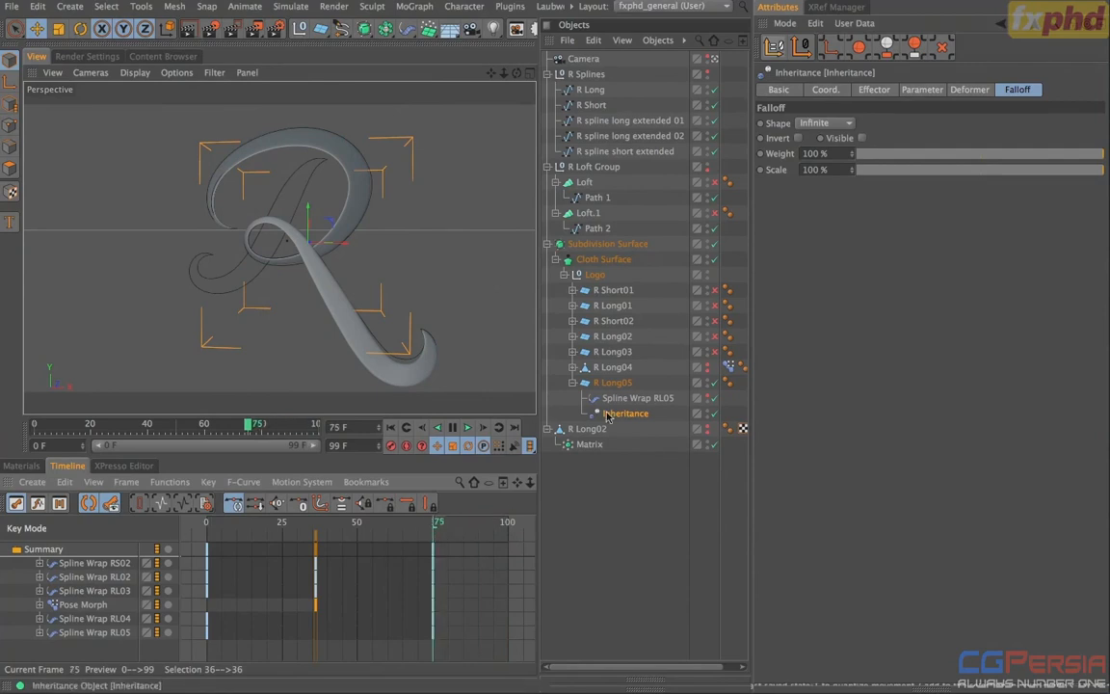
left_click(874, 89)
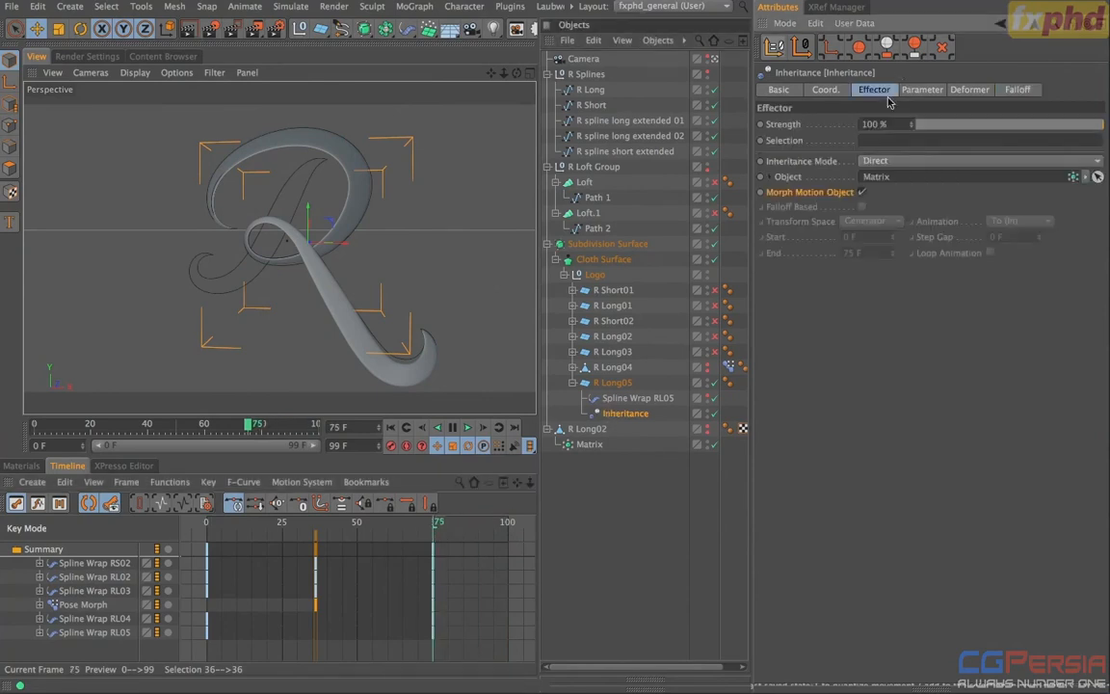
left_click(760, 125, "ctrl")
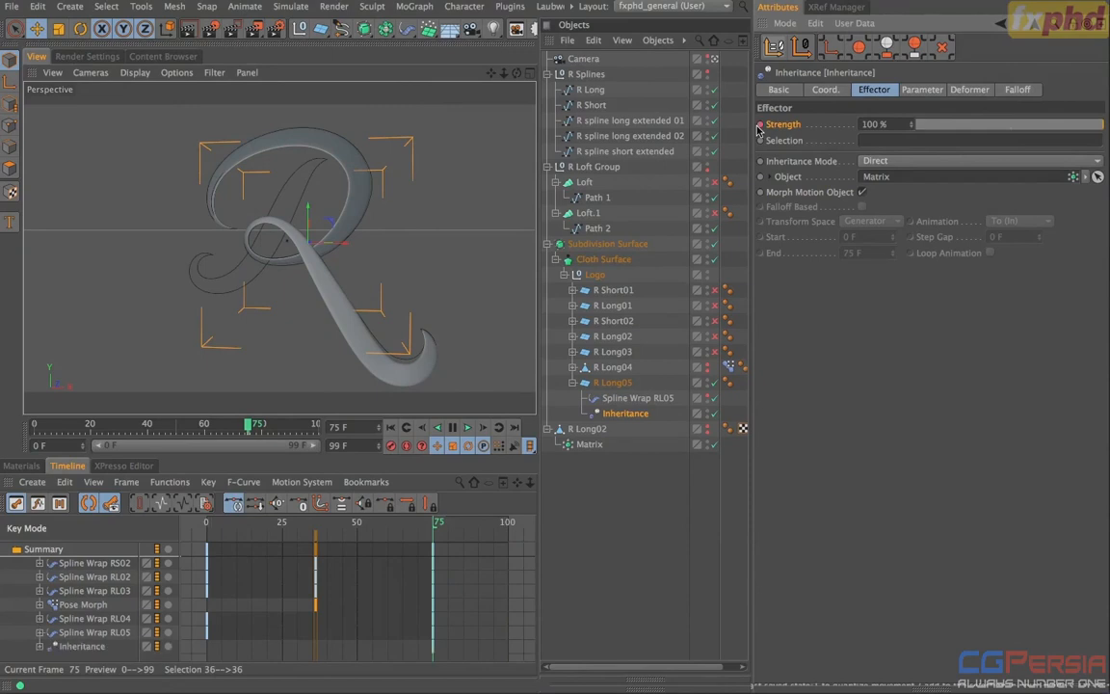
- Disable the Inheritance effector, find where the spline-wrapped ribbon reaches the logo, and record a 0 % Strength keyframe at frame 55
left_click_drag(431, 532, 322, 531)
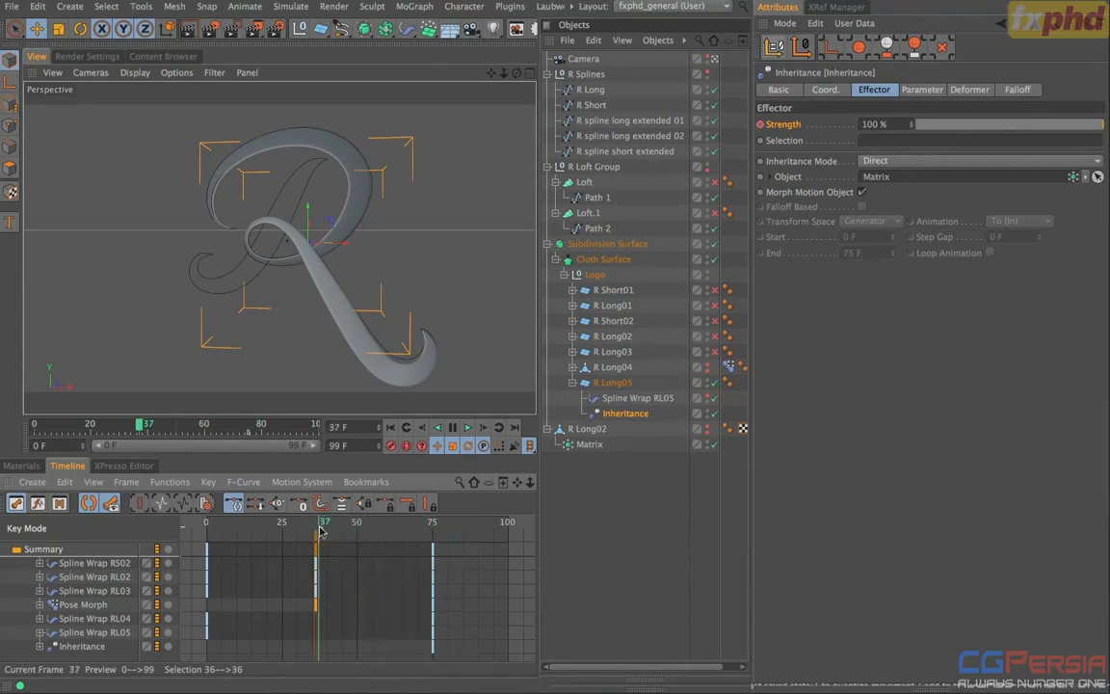
left_click(714, 414)
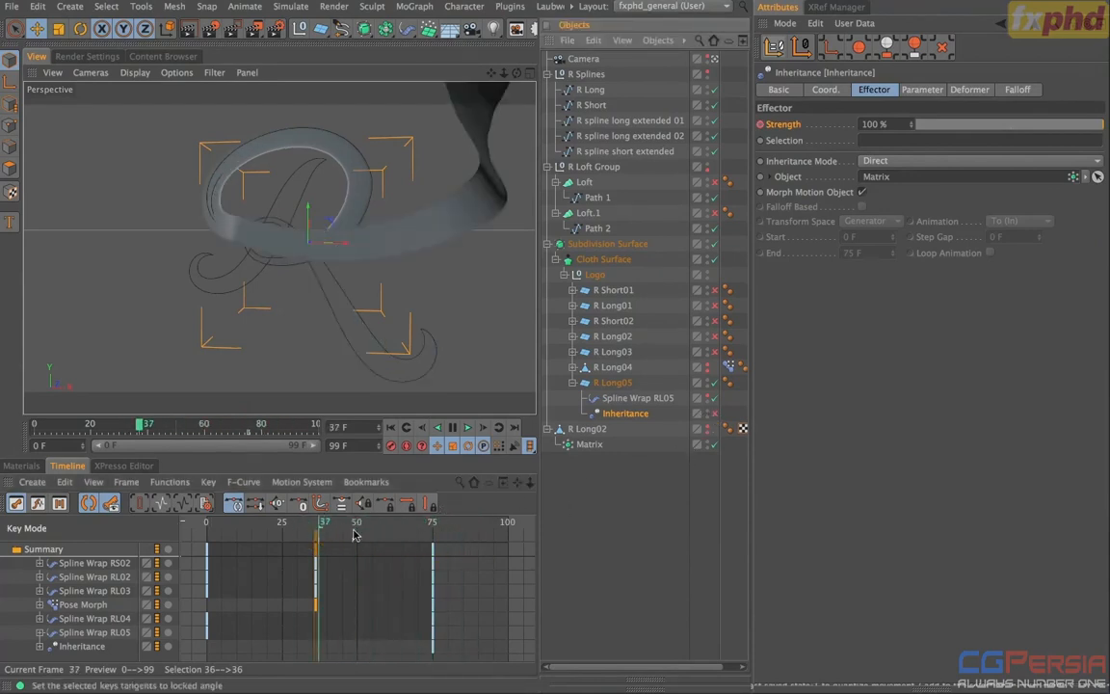
left_click_drag(324, 526, 282, 524)
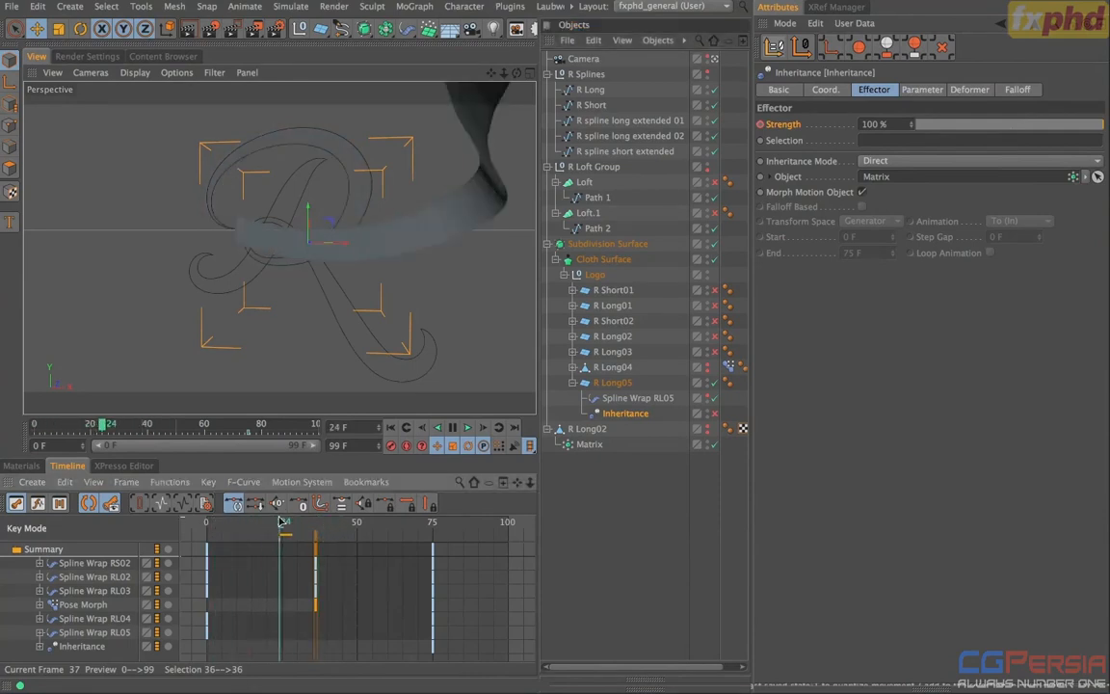
left_click_drag(282, 523, 374, 542)
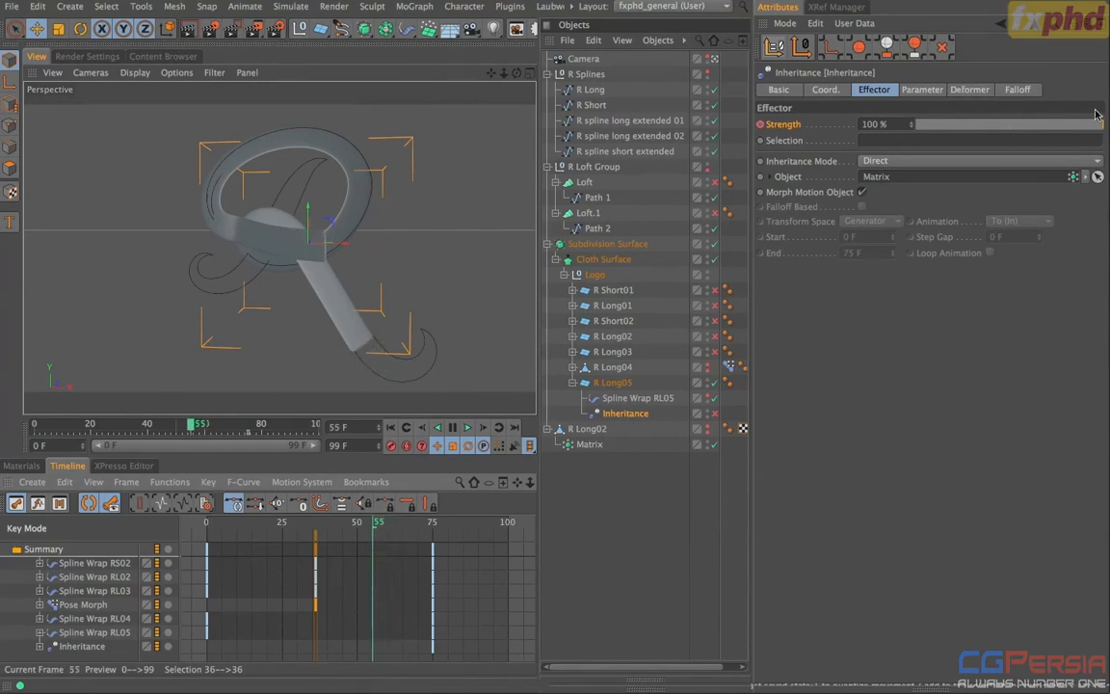
left_click_drag(1103, 128, 901, 130)
left_click(760, 124, "ctrl")
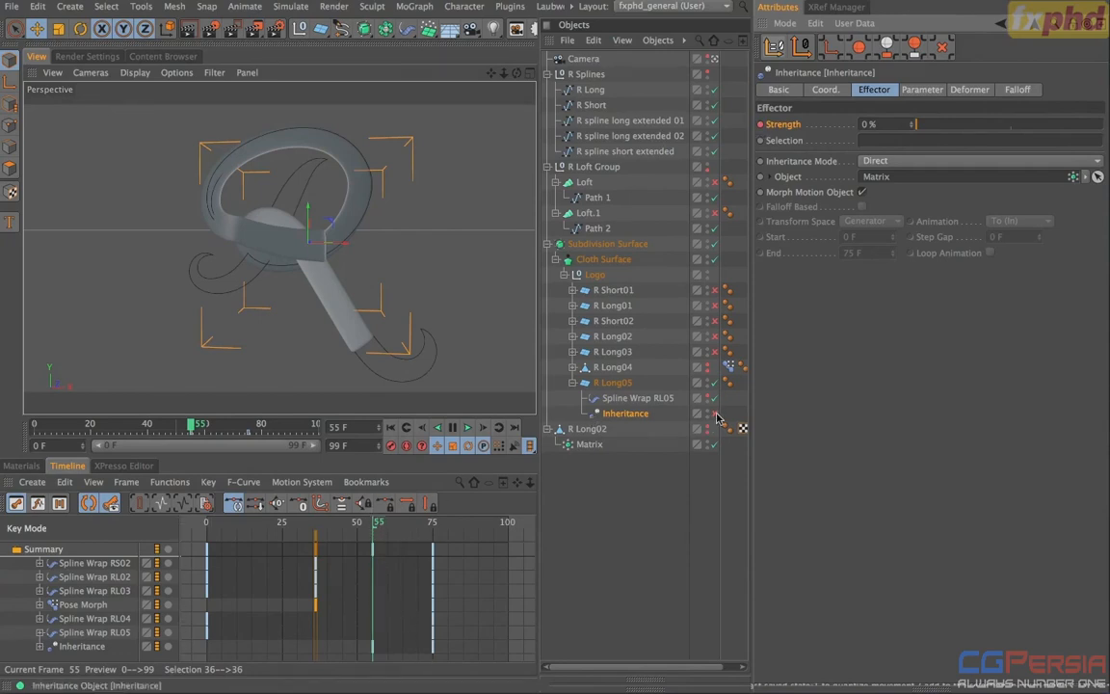
- Re-enable the Inheritance effector, retime its 0 % Strength key to frame 60, and scrub through the morph to check it
left_click_drag(374, 523, 354, 539)
left_click_drag(375, 645, 401, 651)
left_click_drag(357, 528, 273, 536)
left_click_drag(404, 631, 388, 651)
left_click_drag(253, 526, 482, 555)
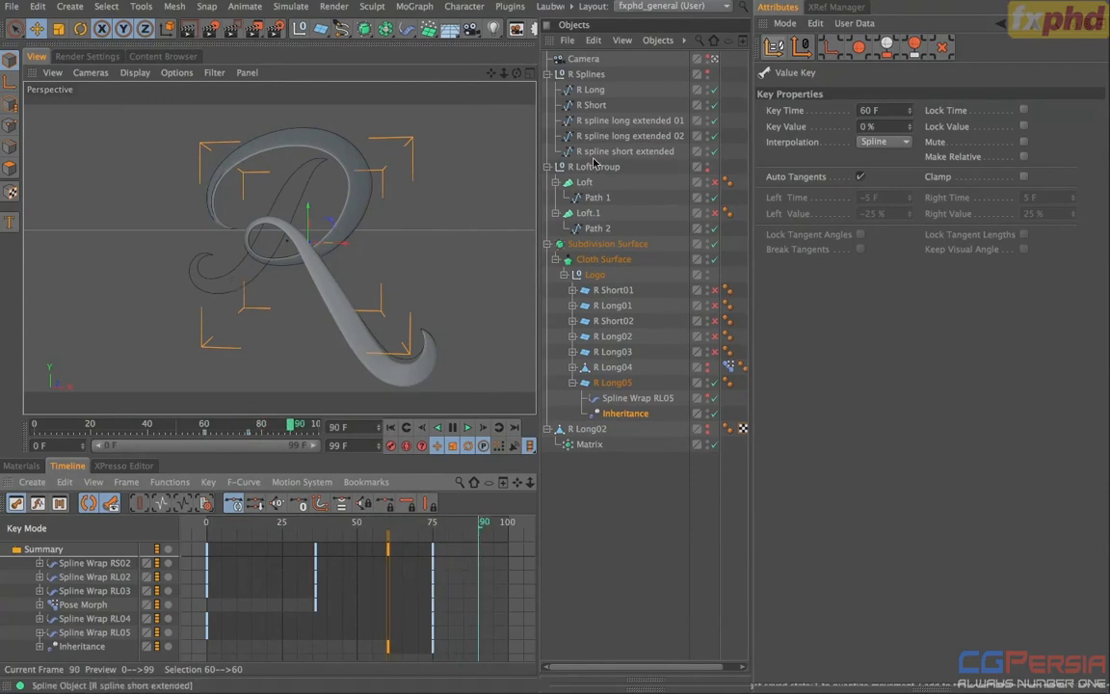
- Make R spline long extended 02 visible in the viewport, and briefly show R Long02 to compare it with the morphed ribbon
left_click(662, 138)
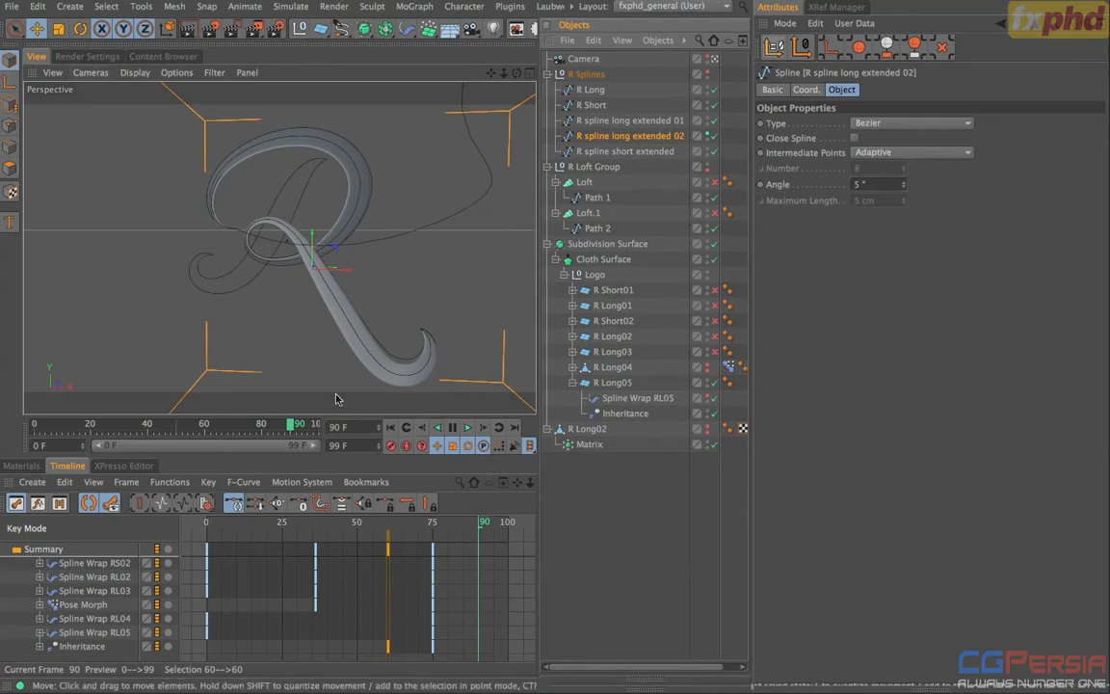
left_click(590, 428)
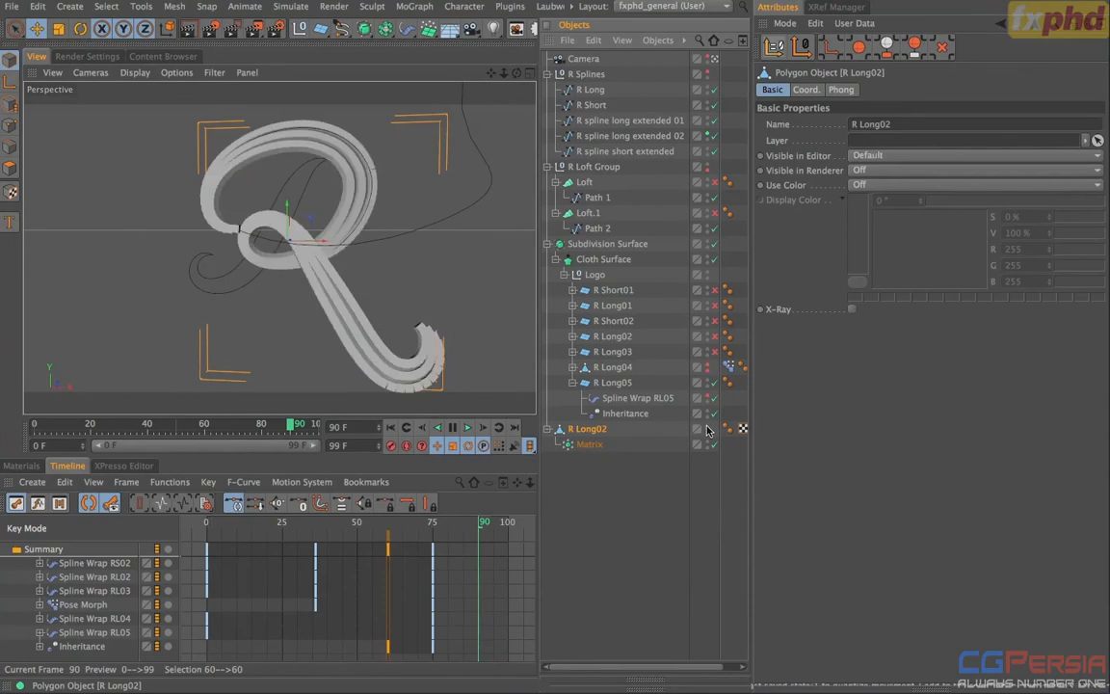
left_click(708, 426)
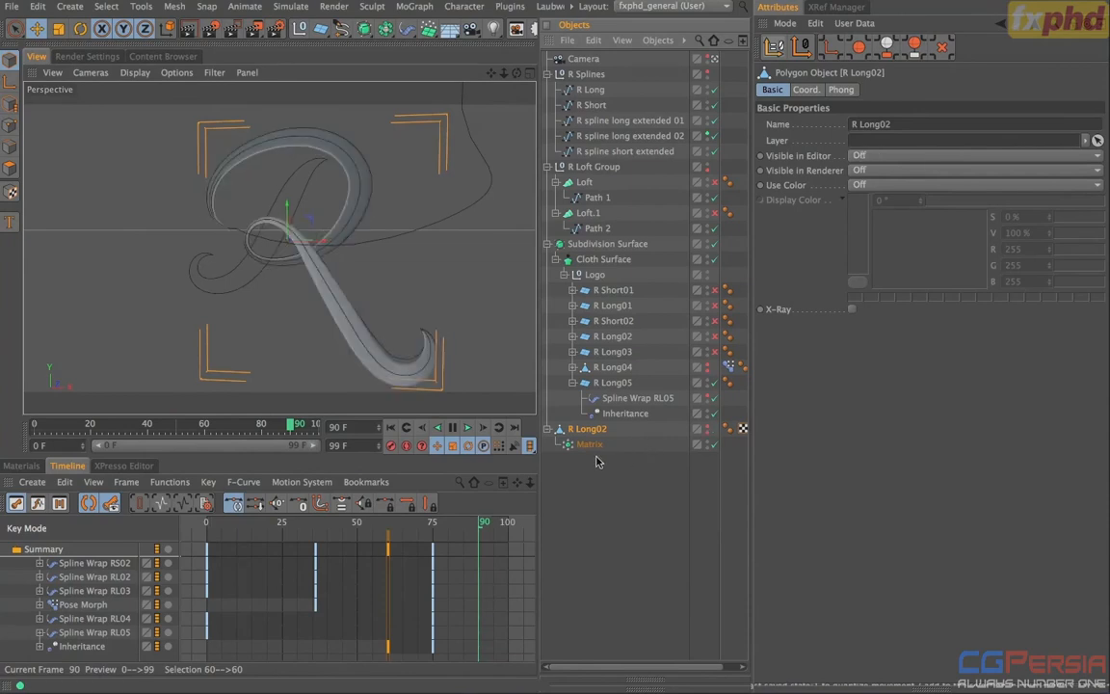
left_click(457, 523)
mouse_move(449, 534)
left_mouse_down()
mouse_move(205, 525)
mouse_move(457, 525)
left_mouse_up()
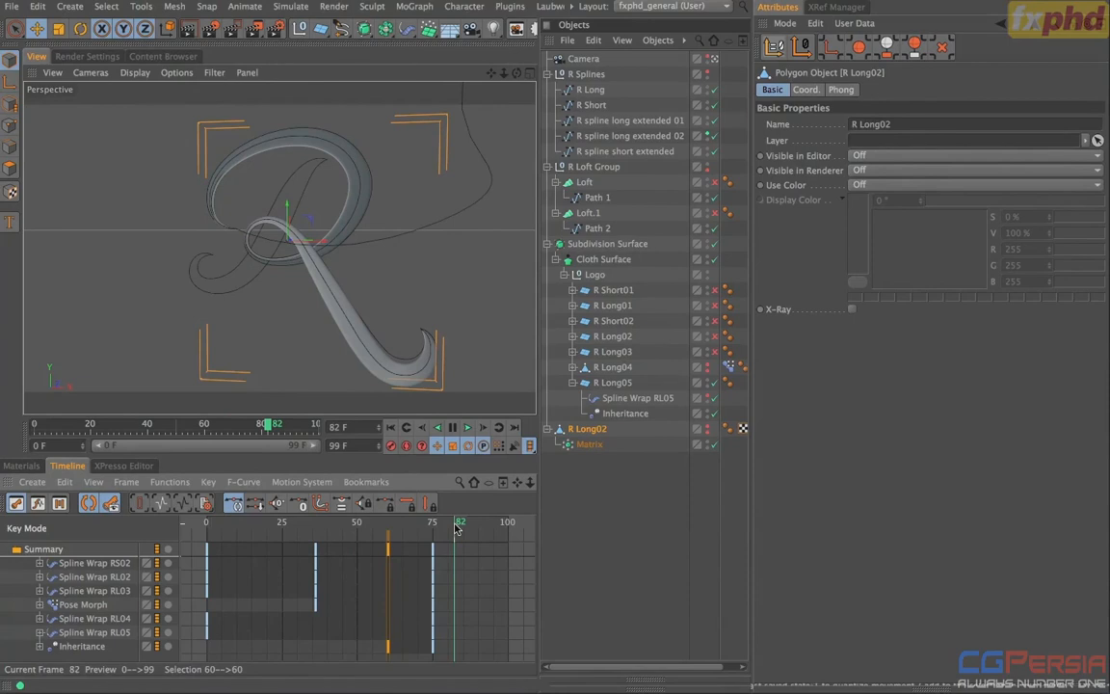